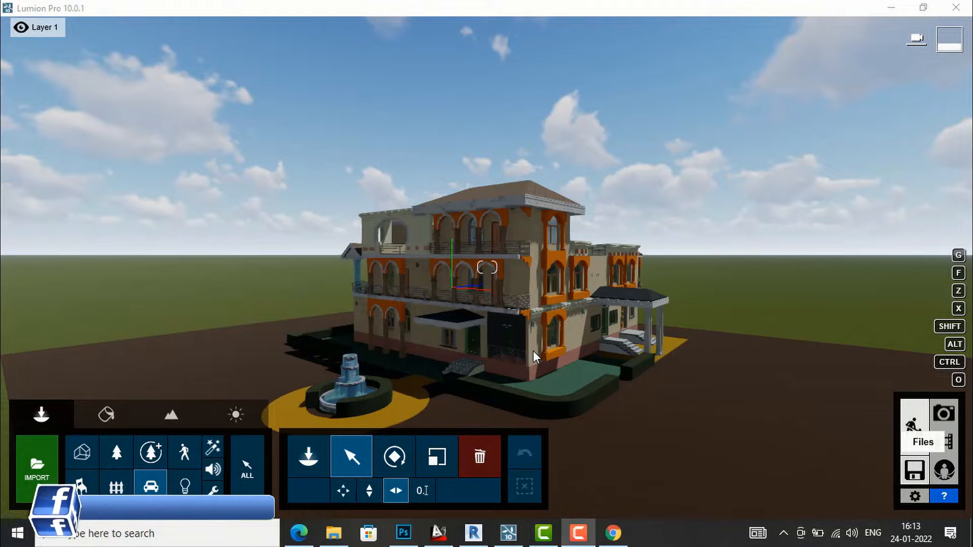
# - Open the Material Editor, select the orange trim around the villa's arches and windows, and show the Various materials
pyautogui.click(640, 411)
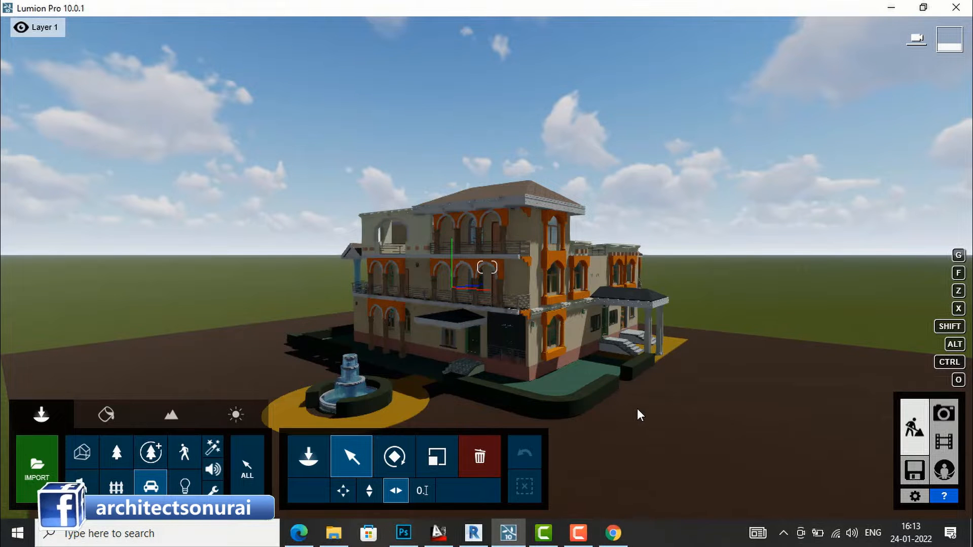
pyautogui.press('w')
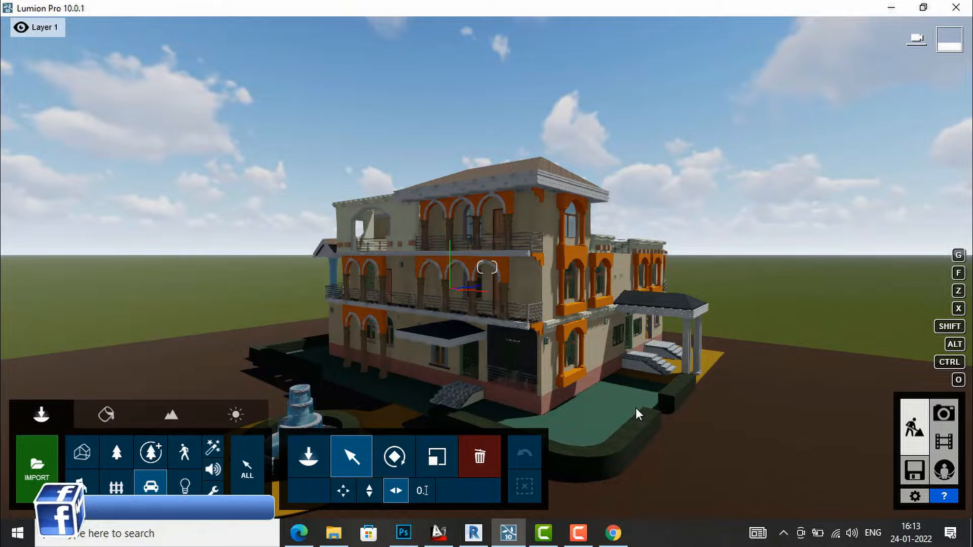
pyautogui.press('e')
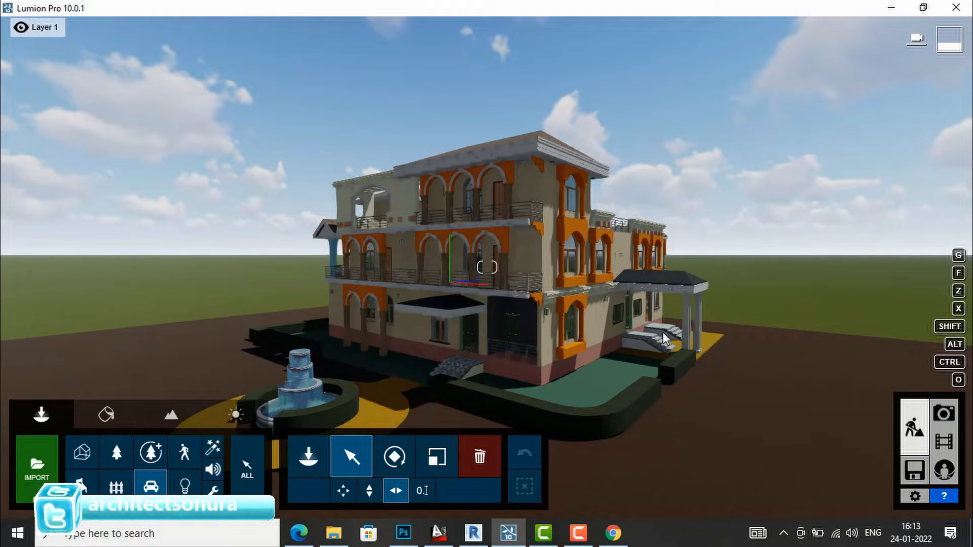
pyautogui.moveTo(663, 332)
pyautogui.mouseDown(button='right')
pyautogui.moveTo(634, 361)
pyautogui.moveTo(620, 354)
pyautogui.moveTo(622, 344)
pyautogui.moveTo(674, 343)
pyautogui.mouseUp(button='right')
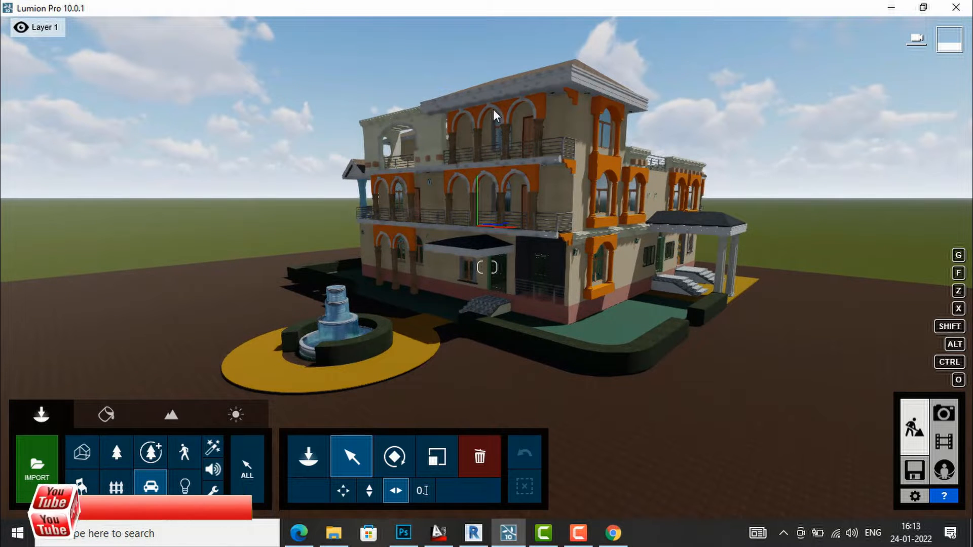
pyautogui.moveTo(555, 371); pyautogui.dragTo(623, 386, button='right')
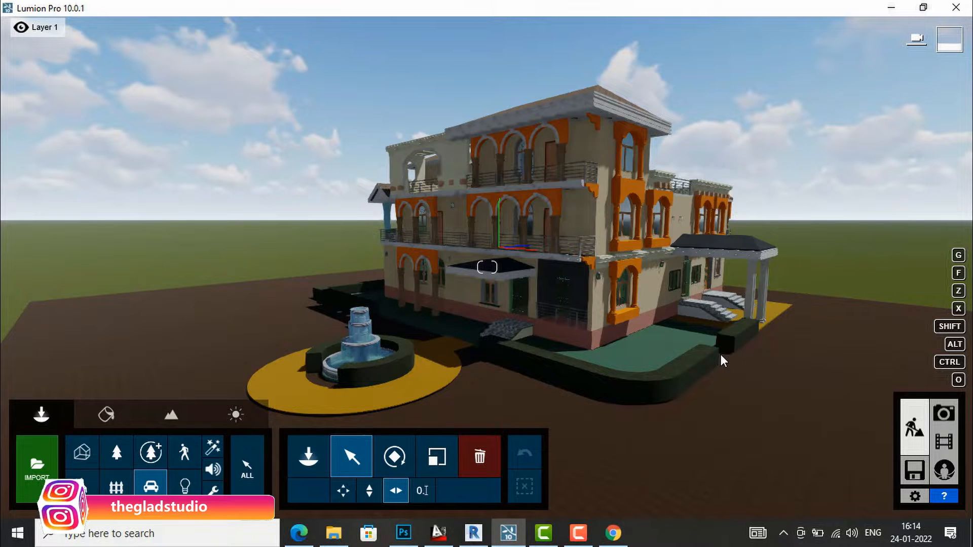
pyautogui.click(106, 417)
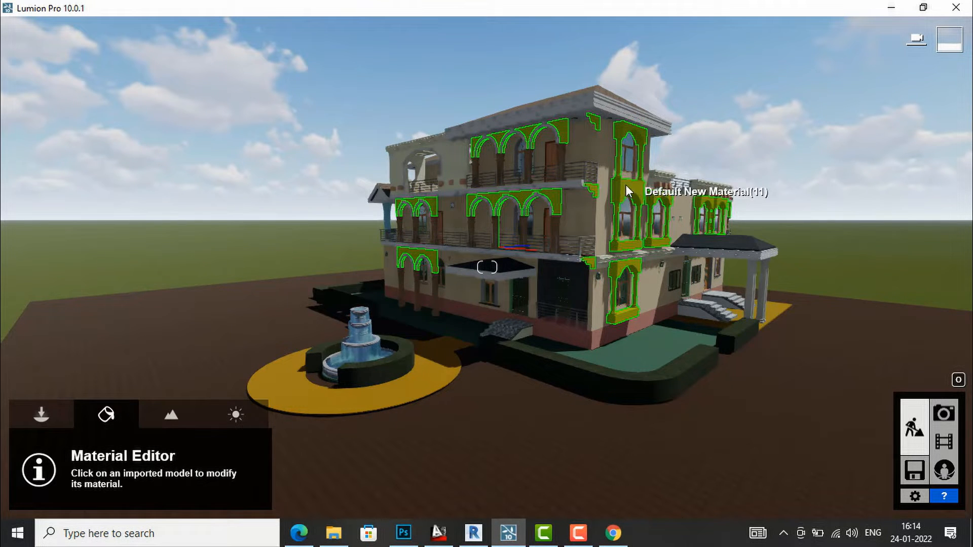
pyautogui.scroll(2, 652, 176)
pyautogui.moveTo(618, 224); pyautogui.dragTo(654, 233, button='right')
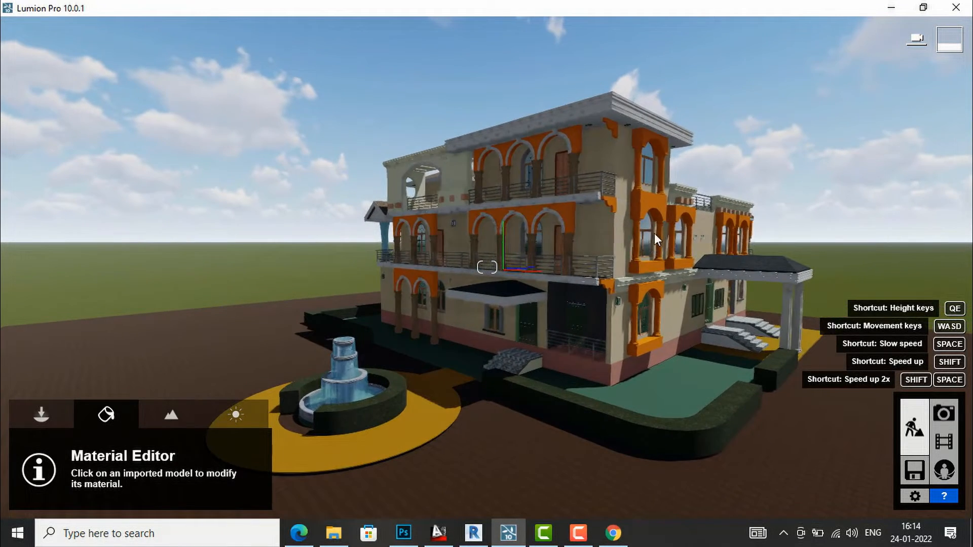
pyautogui.click(648, 203)
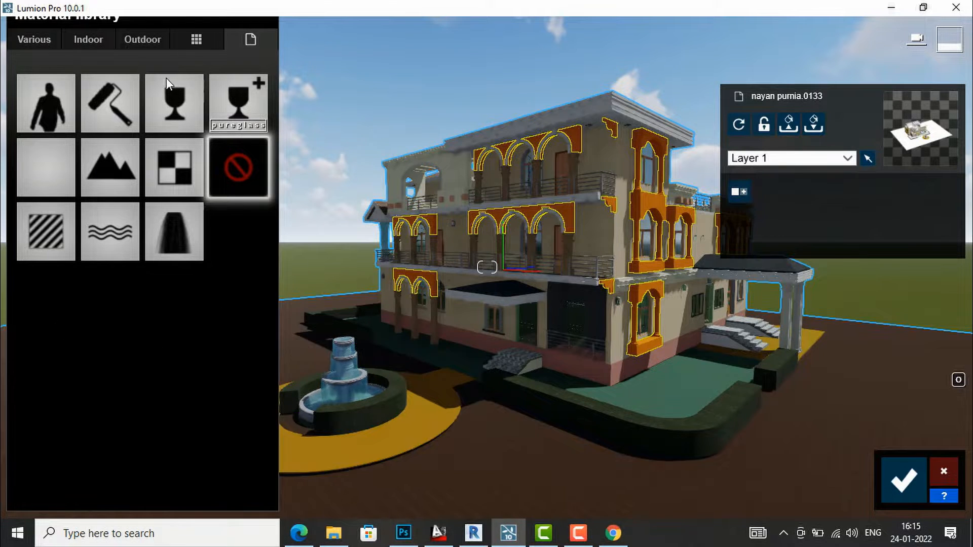
pyautogui.click(36, 39)
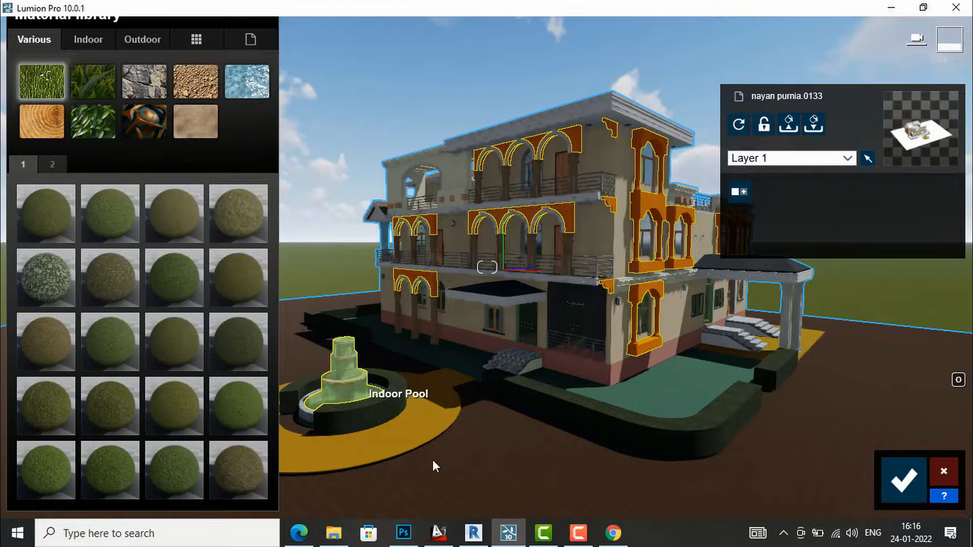
# - Assign the Ground 021 2048 grass material to the ground surface around the villa and inspect it up close
pyautogui.click(467, 468)
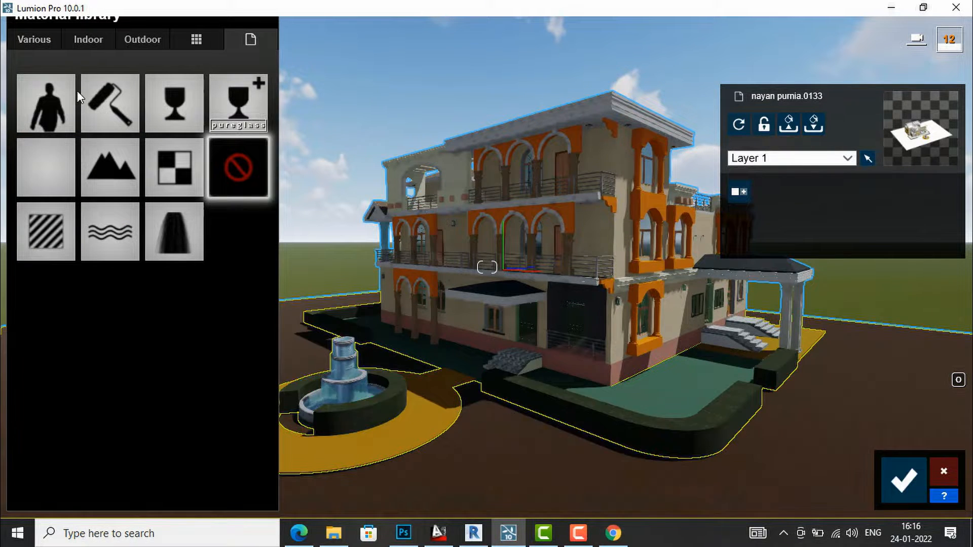
pyautogui.click(33, 40)
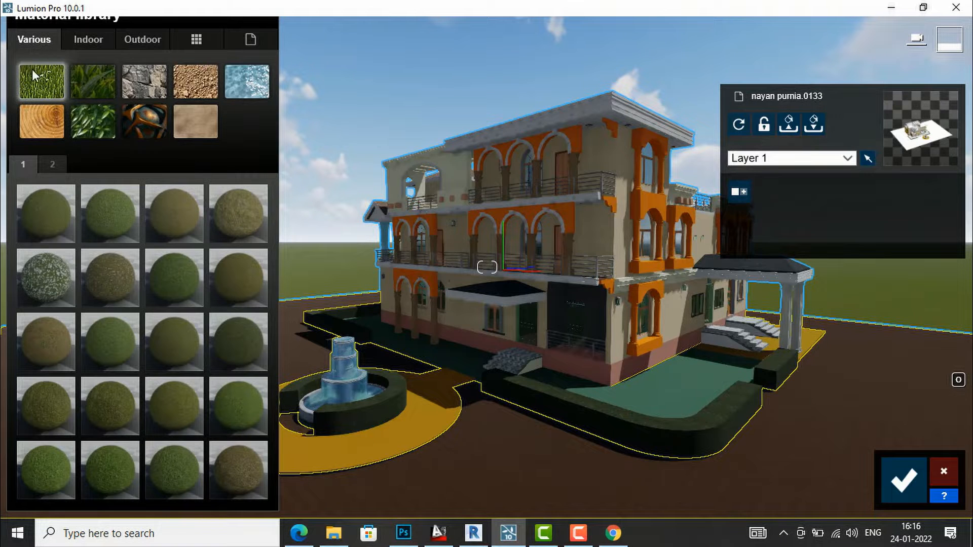
pyautogui.click(44, 218)
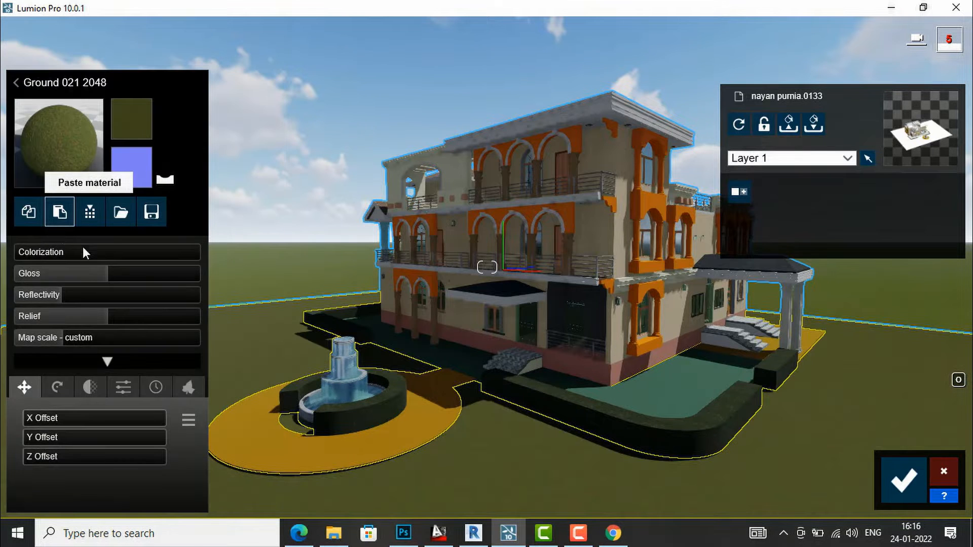
pyautogui.moveTo(628, 274); pyautogui.dragTo(610, 289, button='right')
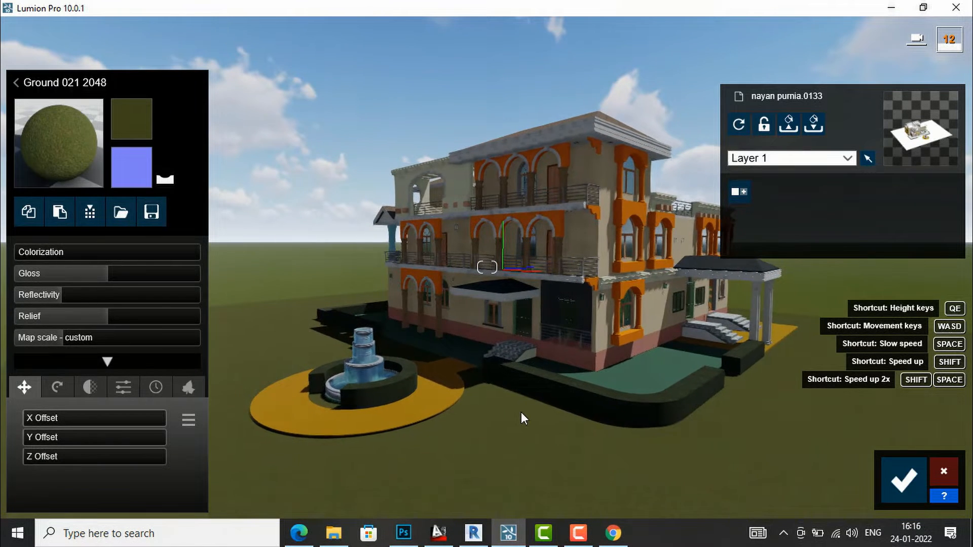
pyautogui.press('q')
pyautogui.press('q')
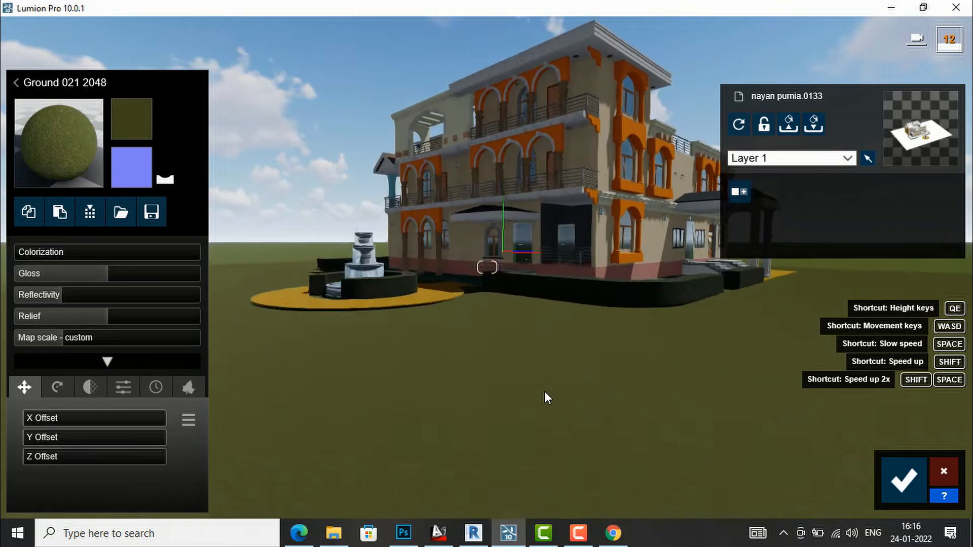
pyautogui.moveTo(544, 391); pyautogui.dragTo(489, 449, button='right')
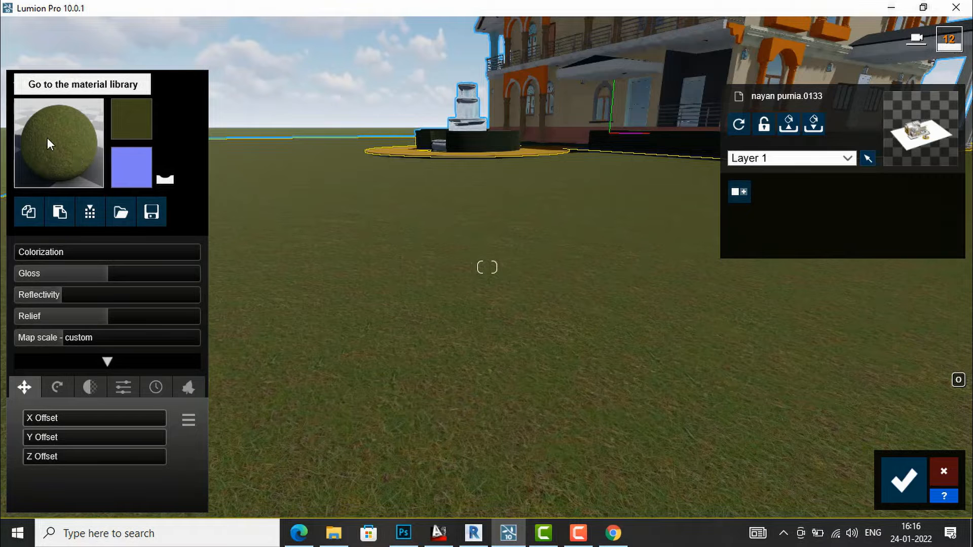
# - Try a green colorization tint on the ground material, and reset the colorization to zero
pyautogui.moveTo(19, 251); pyautogui.dragTo(55, 248)
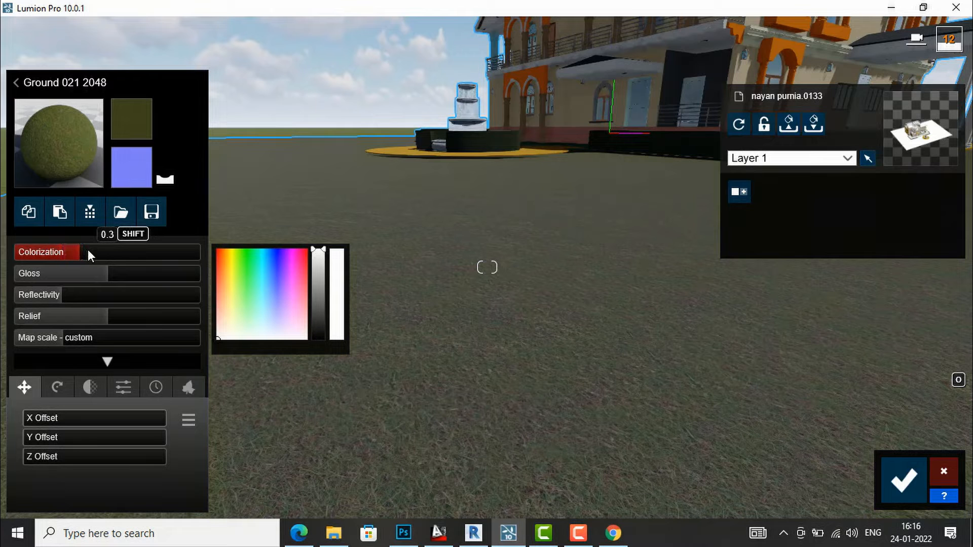
pyautogui.moveTo(123, 253); pyautogui.dragTo(84, 251)
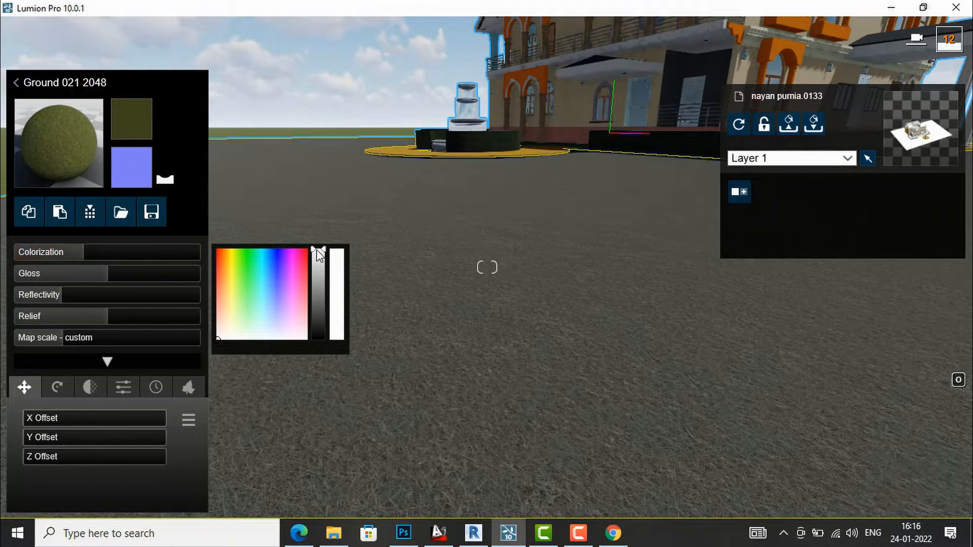
pyautogui.click(245, 294)
pyautogui.moveTo(245, 284); pyautogui.dragTo(244, 276)
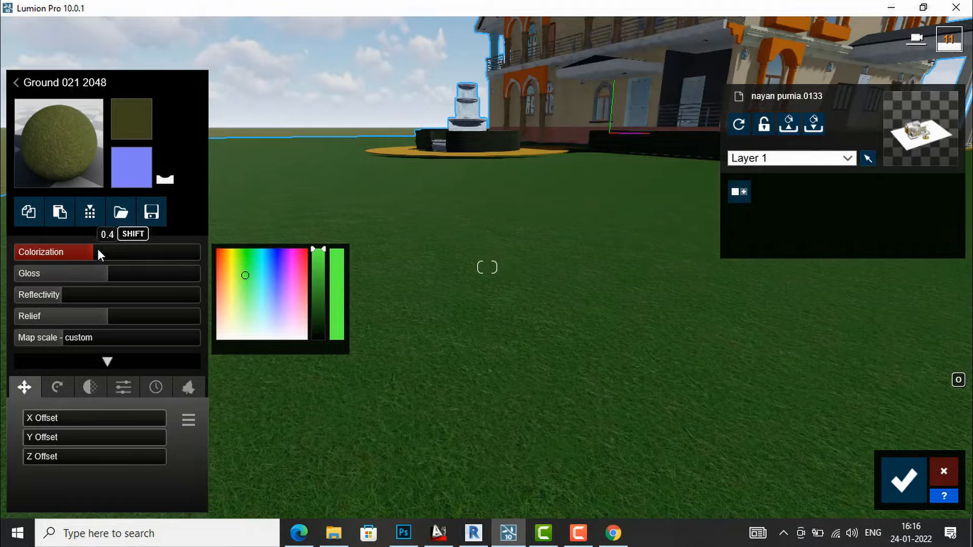
pyautogui.moveTo(104, 248); pyautogui.dragTo(1, 254)
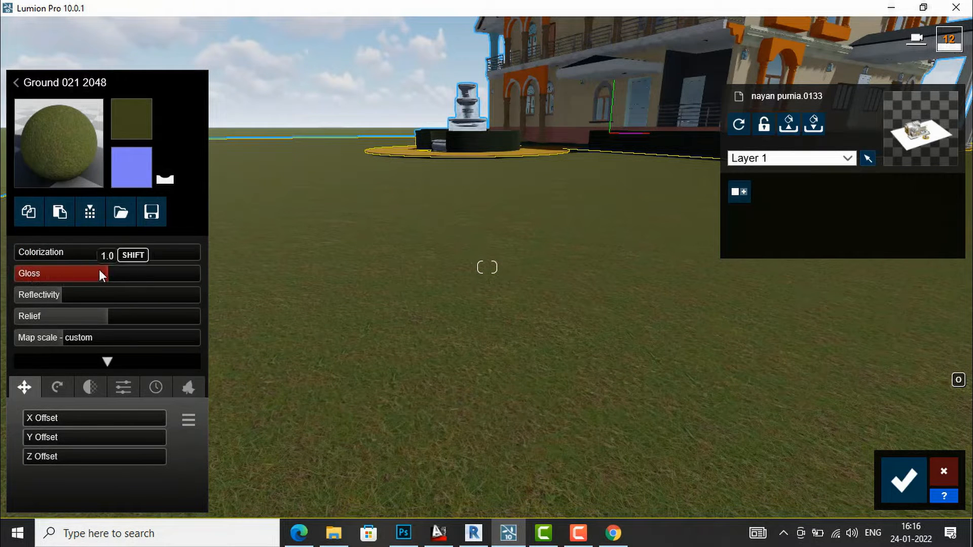
# - Lower the gloss of the ground material and slightly adjust its map scale
pyautogui.moveTo(165, 273); pyautogui.dragTo(103, 276)
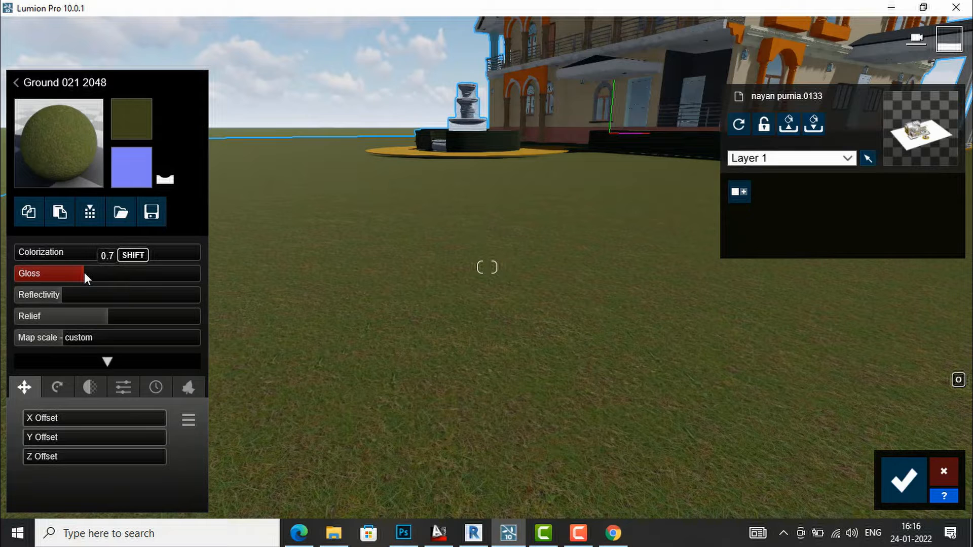
pyautogui.moveTo(93, 273); pyautogui.dragTo(75, 273)
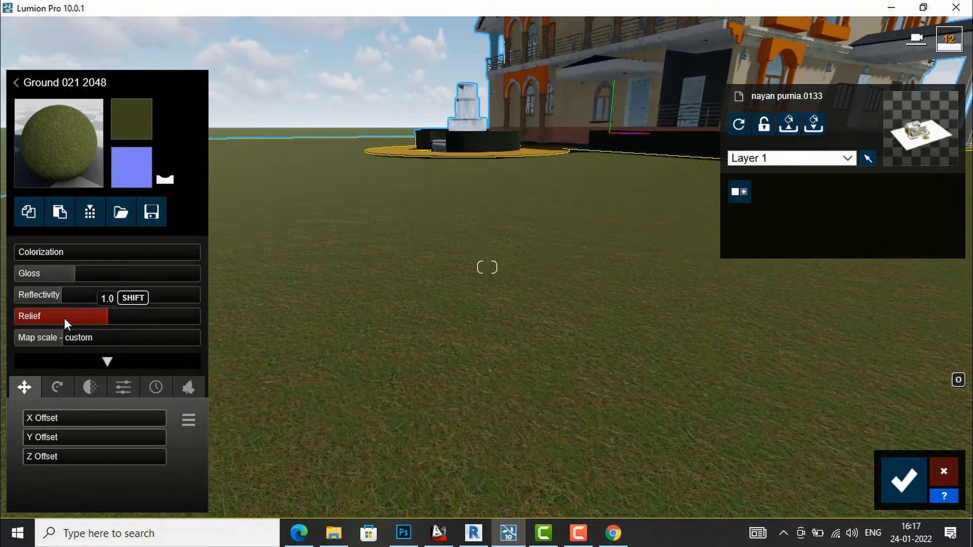
pyautogui.moveTo(63, 337)
pyautogui.mouseDown()
pyautogui.moveTo(81, 339)
pyautogui.moveTo(66, 339)
pyautogui.mouseUp()
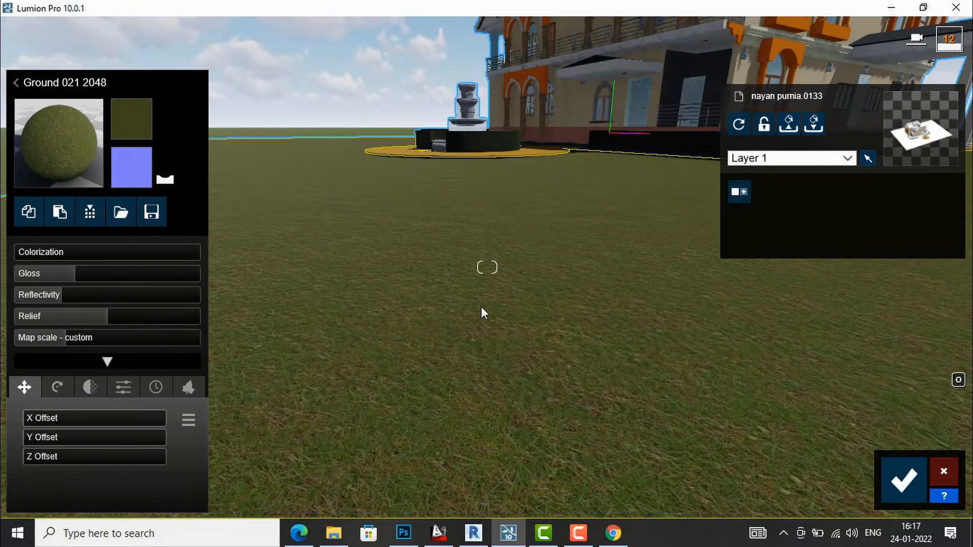
# - Try several other grass textures on the ground around the fountain, including Ground 027 2048 and Ground 038 1024
pyautogui.press('q')
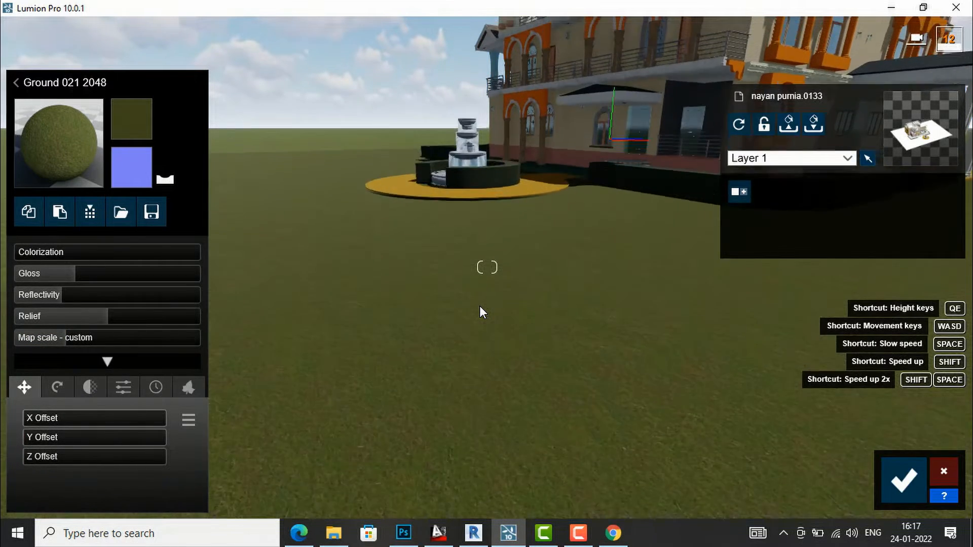
pyautogui.moveTo(415, 317); pyautogui.dragTo(484, 342, button='right')
pyautogui.moveTo(487, 267); pyautogui.dragTo(402, 321, button='right')
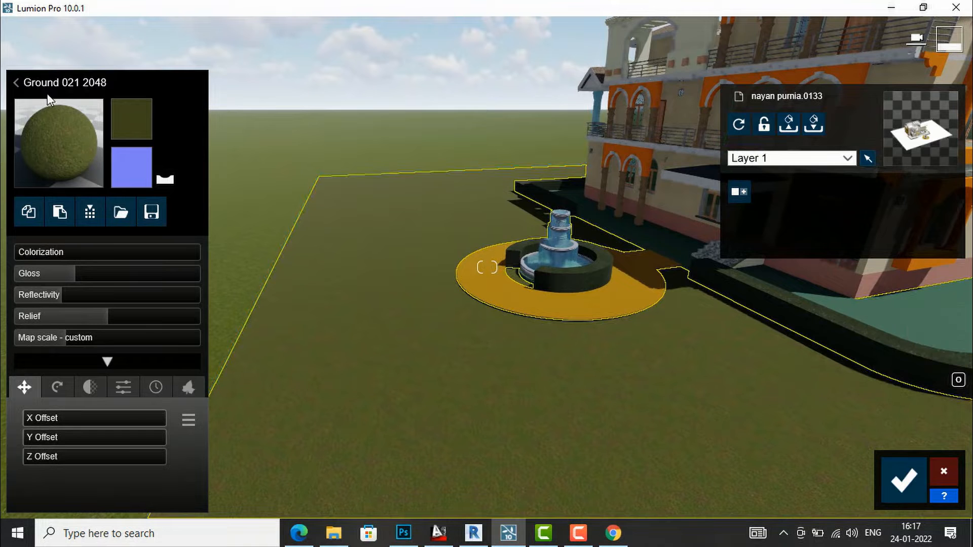
pyautogui.click(65, 128)
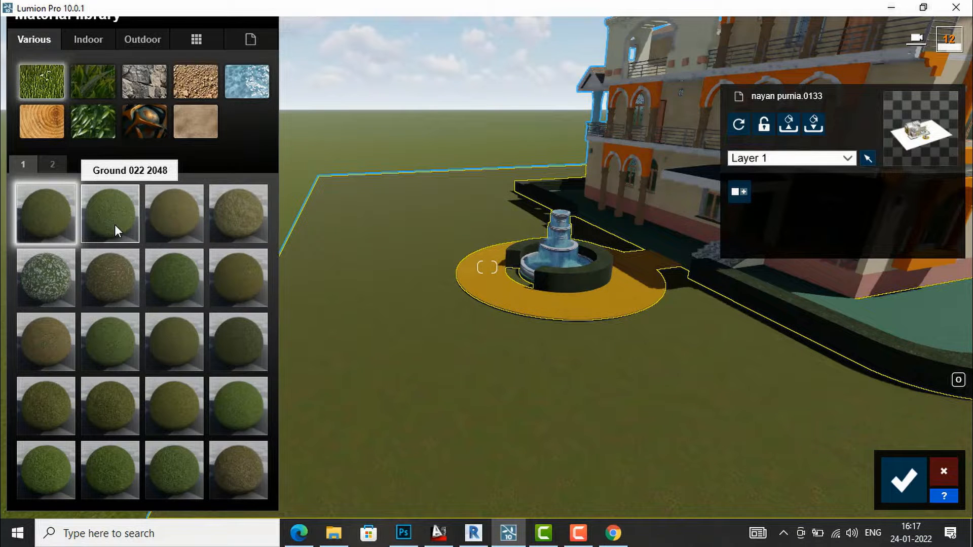
pyautogui.click(47, 283)
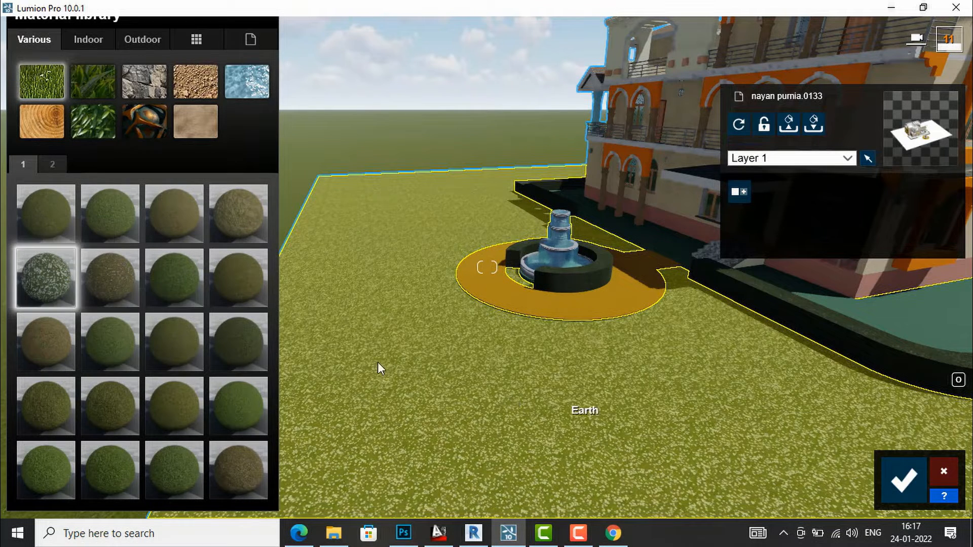
pyautogui.click(175, 281)
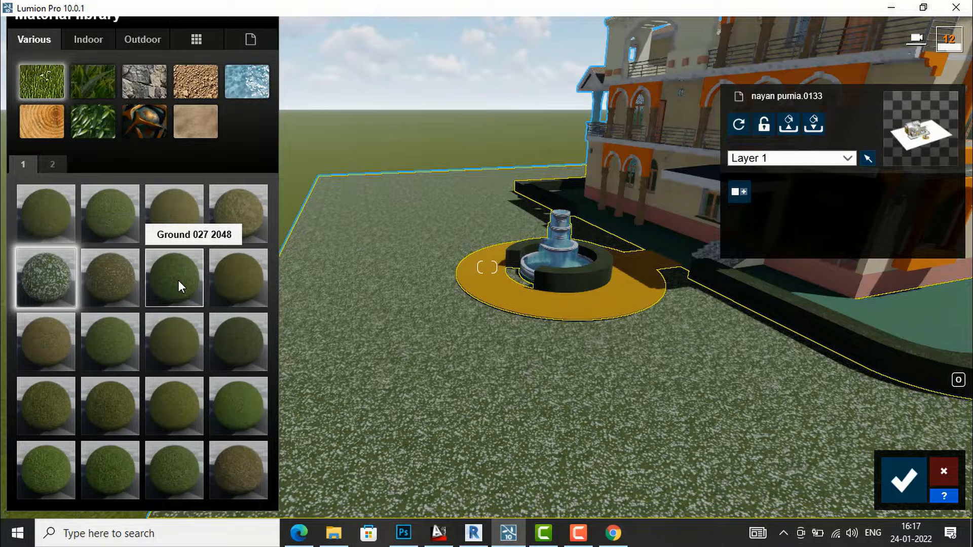
pyautogui.click(238, 419)
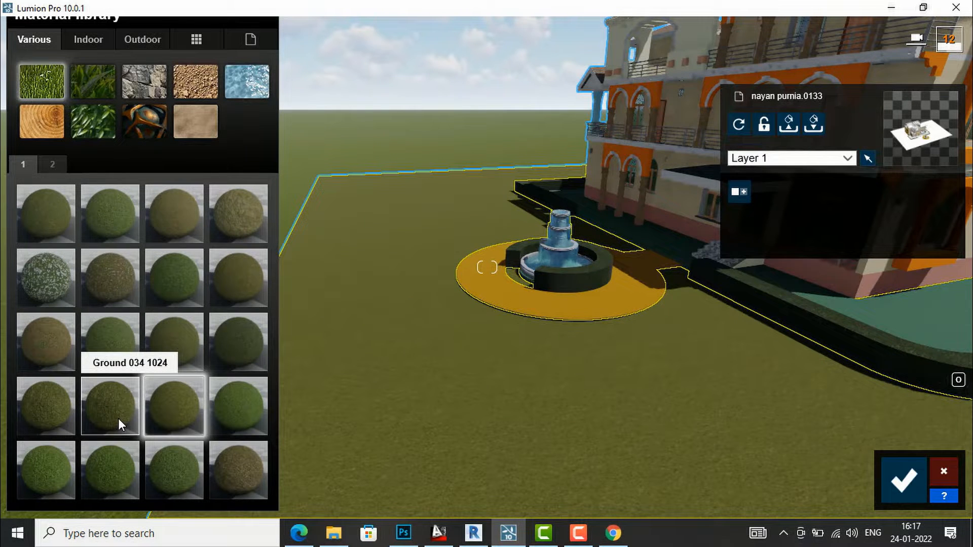
pyautogui.click(102, 474)
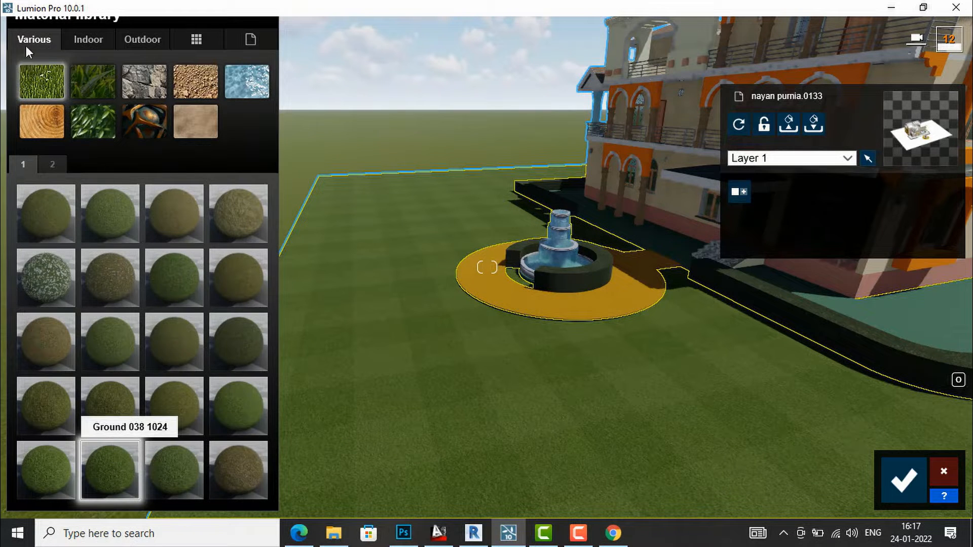
# - Try 3D Grass materials on the ground, including Row Grass 01 and Farm Grass, and apply Checkerboard Grass 01
pyautogui.click(87, 78)
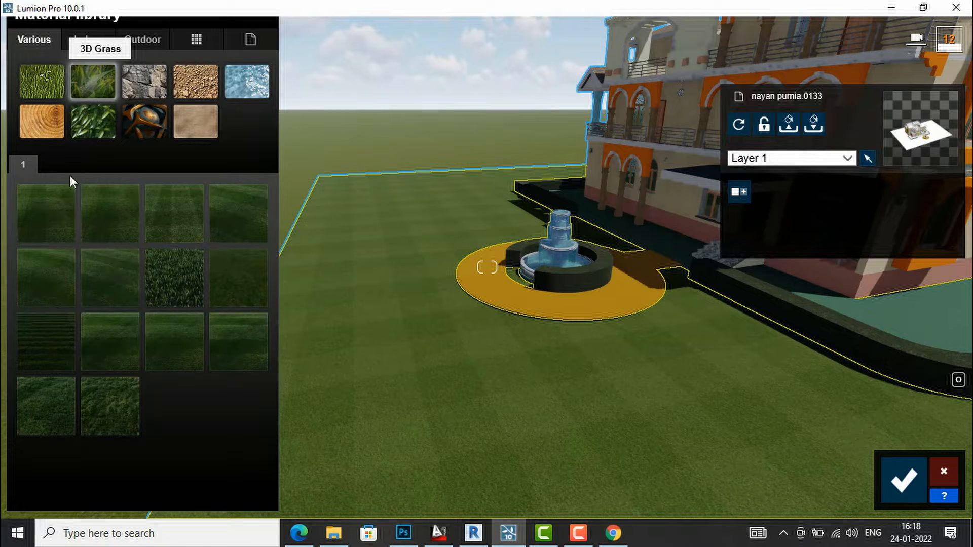
pyautogui.click(98, 284)
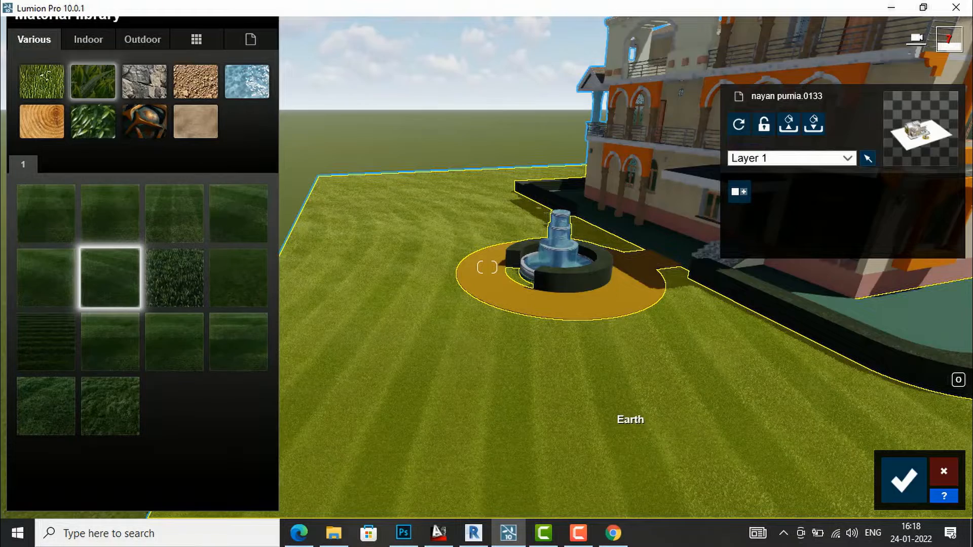
pyautogui.moveTo(532, 446); pyautogui.dragTo(649, 378, button='right')
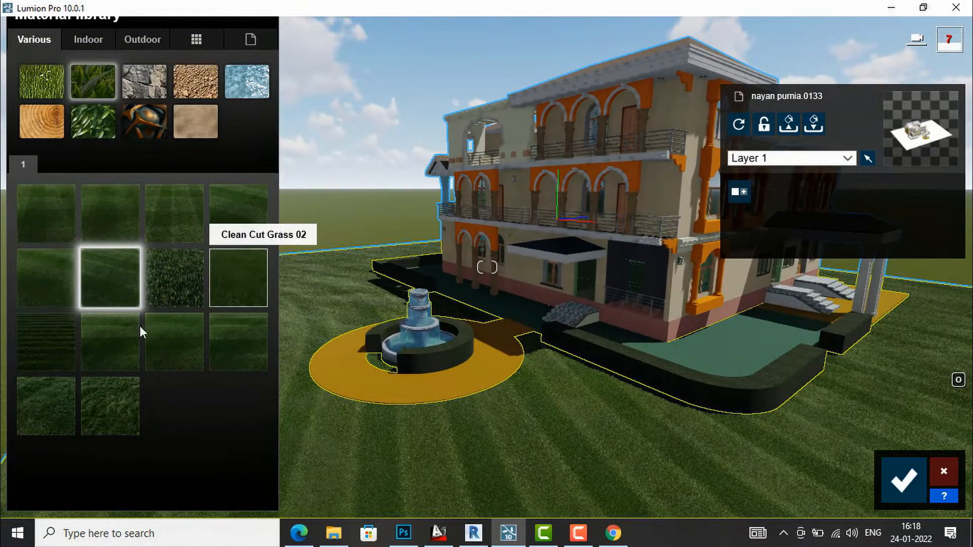
pyautogui.click(96, 356)
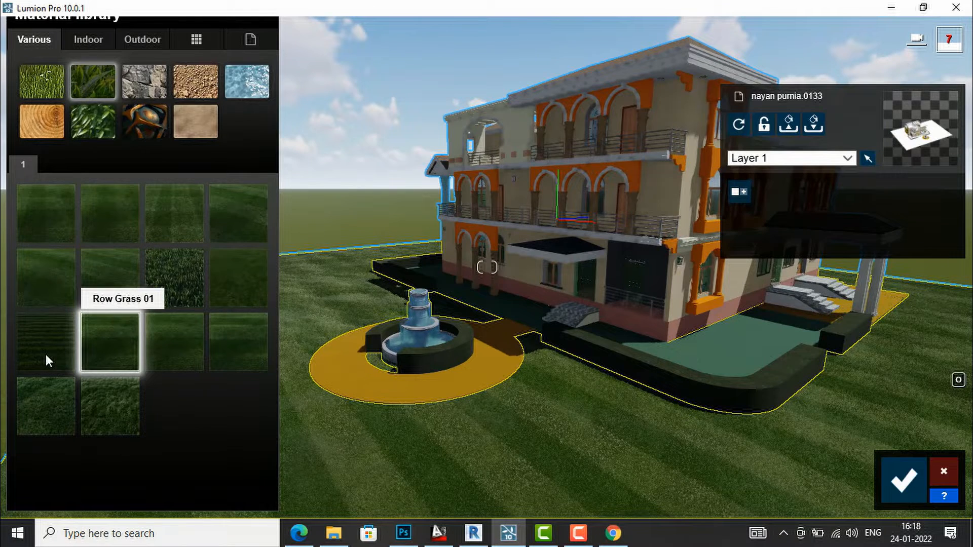
pyautogui.click(46, 355)
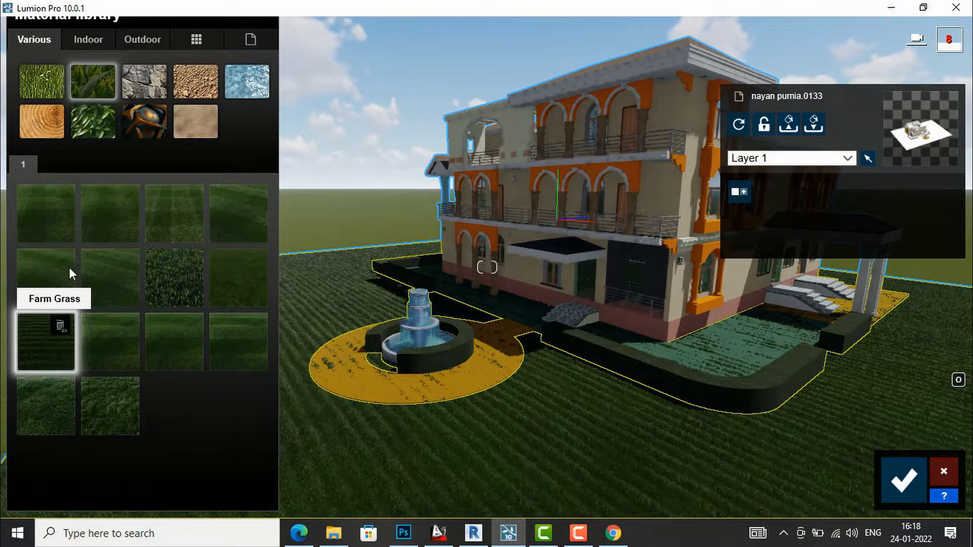
pyautogui.click(41, 212)
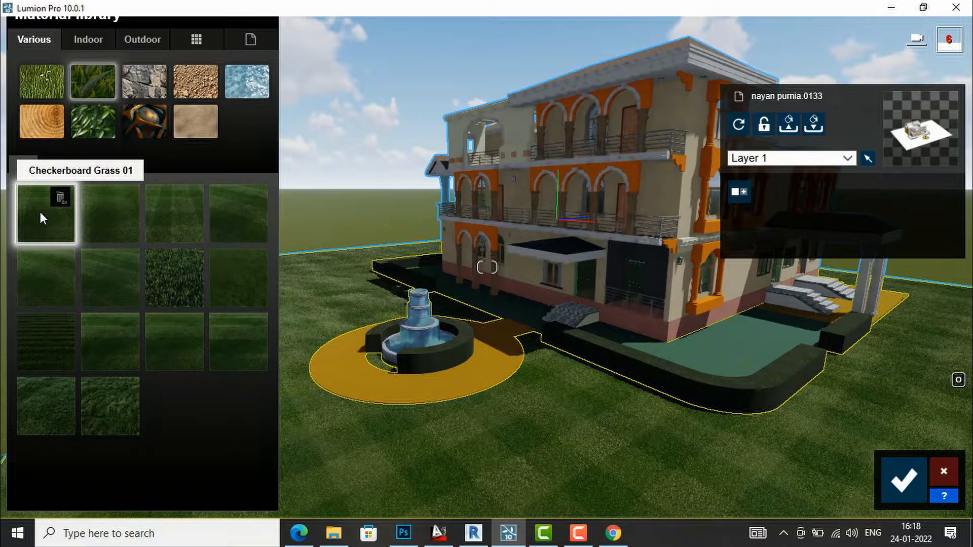
# - Replace the ground's checkerboard grass with the 2D grass material Ground 030 2048, and browse the rock materials
pyautogui.click(44, 81)
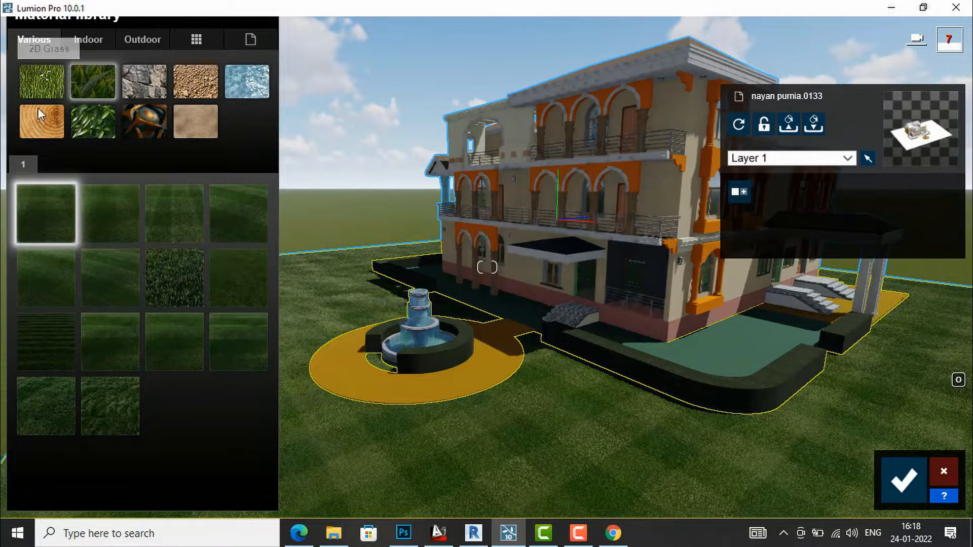
pyautogui.click(110, 347)
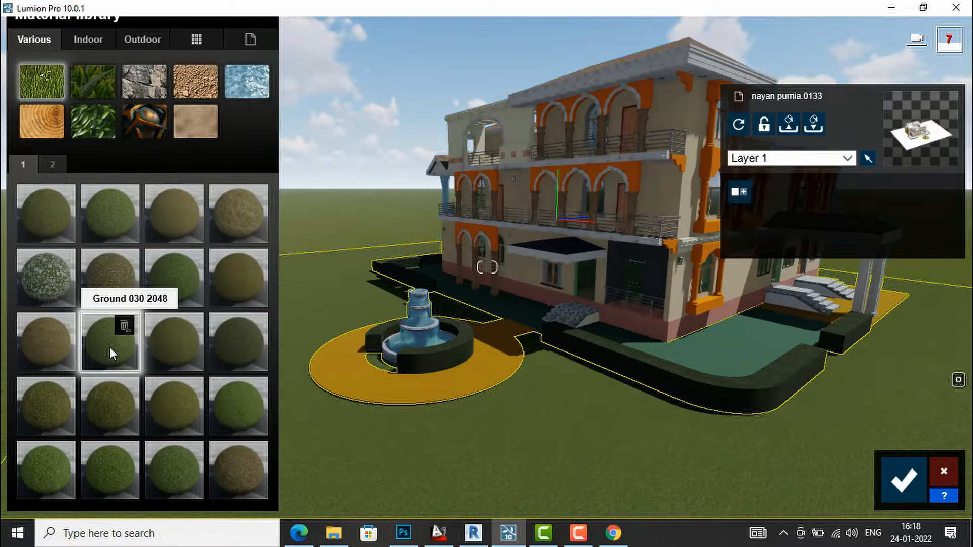
pyautogui.click(109, 348)
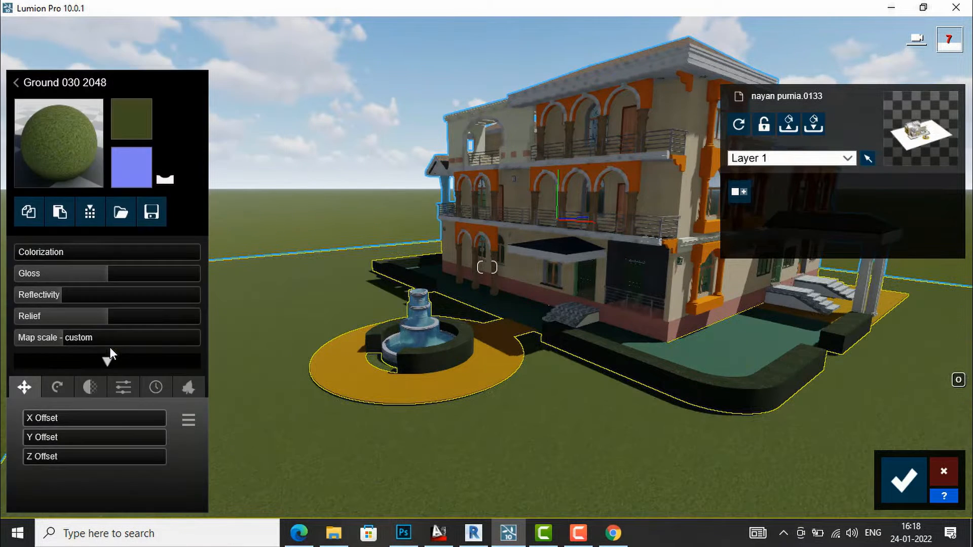
pyautogui.click(53, 129)
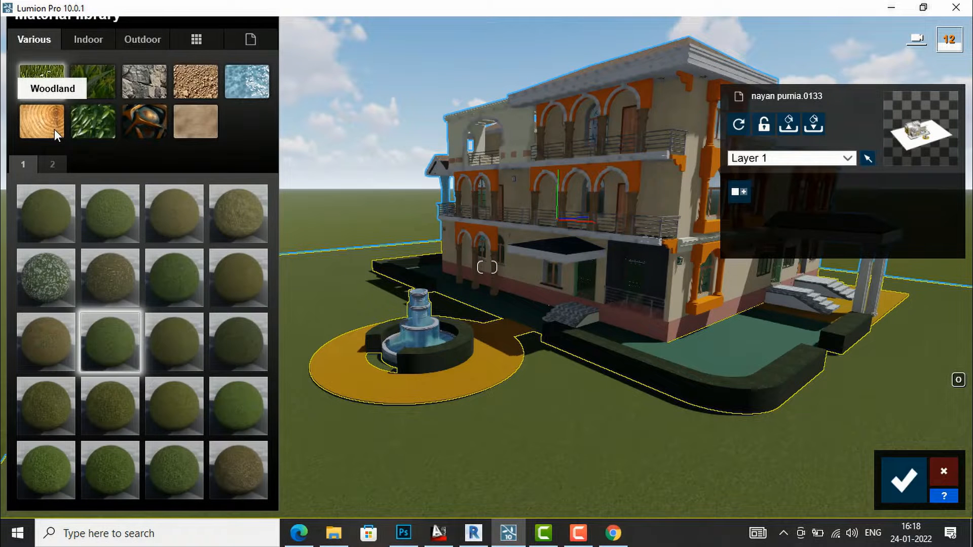
pyautogui.click(159, 88)
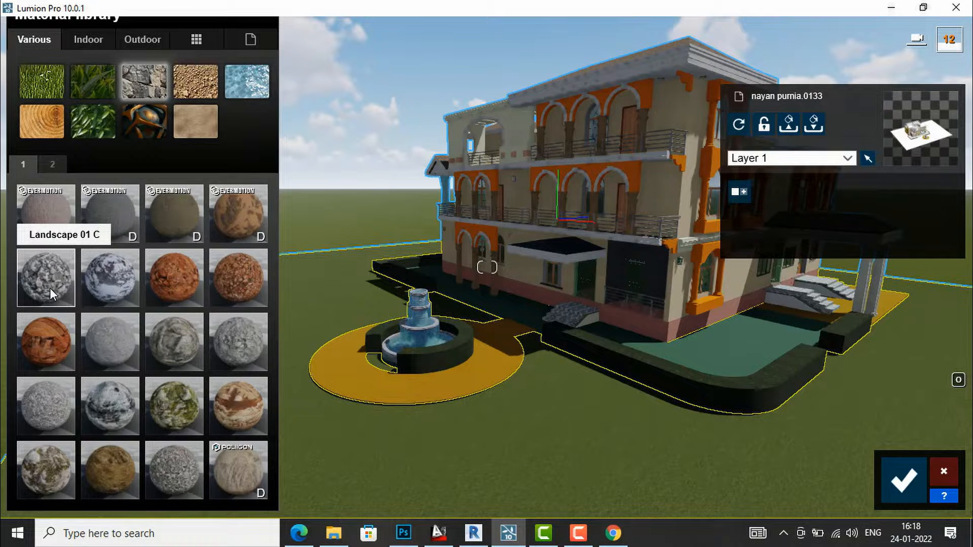
# - Apply the rock material Landscape 01 E to the low walls around the fountain and garden
pyautogui.click(437, 357)
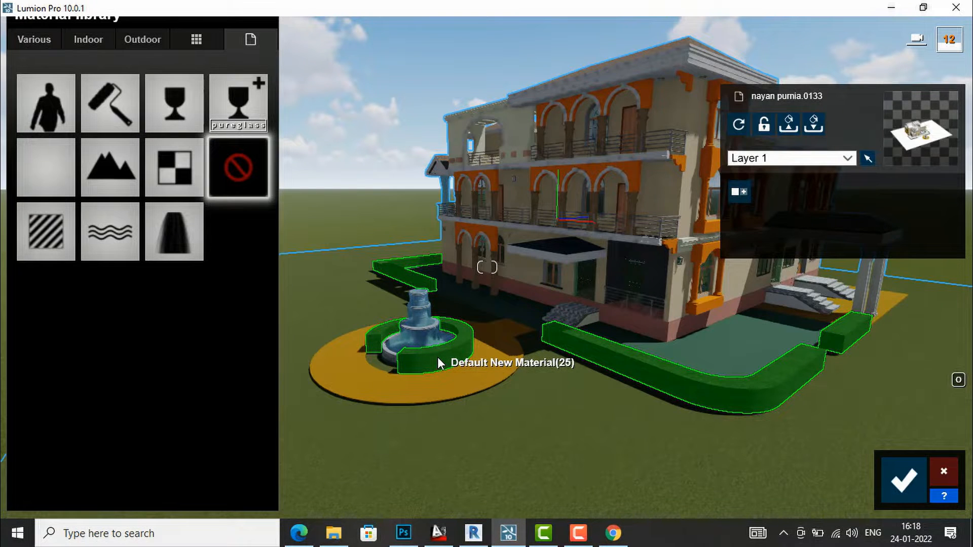
pyautogui.click(35, 40)
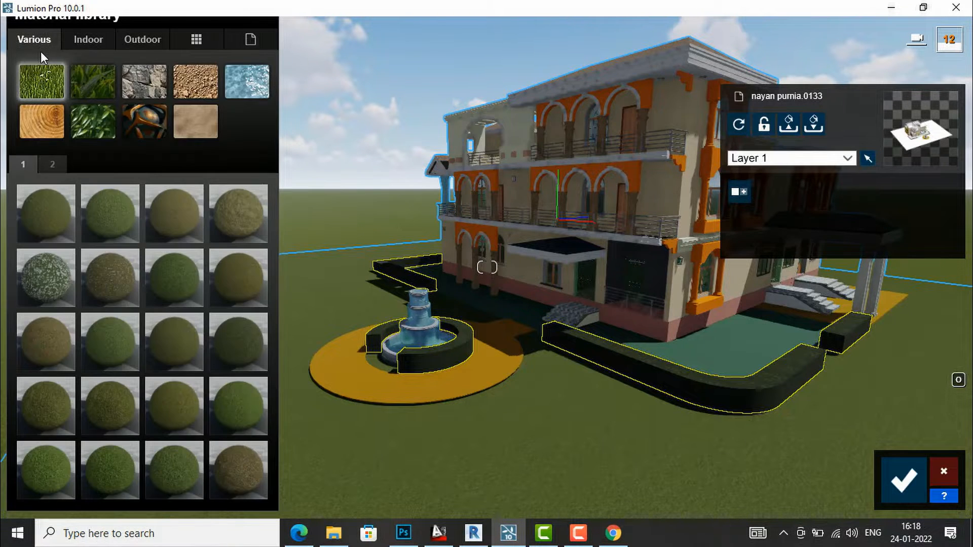
pyautogui.click(147, 82)
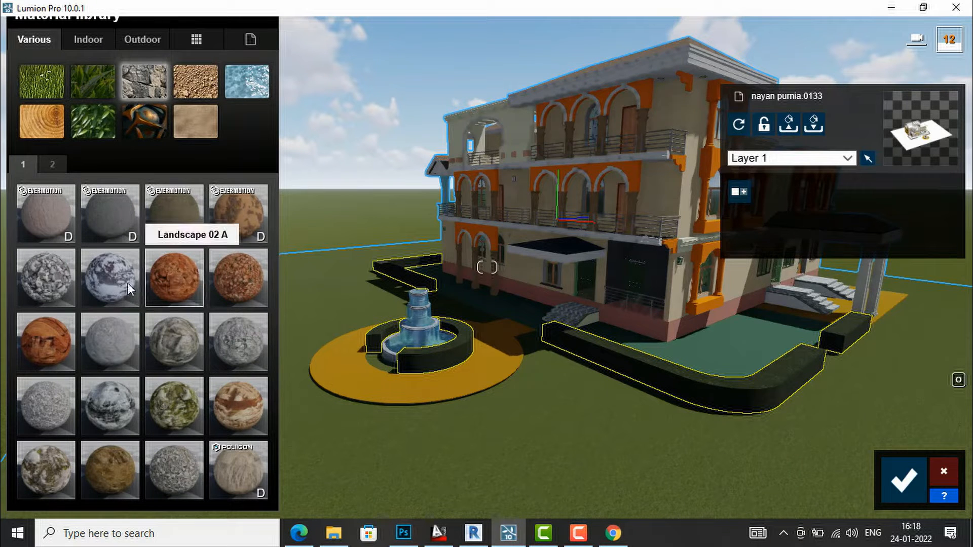
pyautogui.click(110, 283)
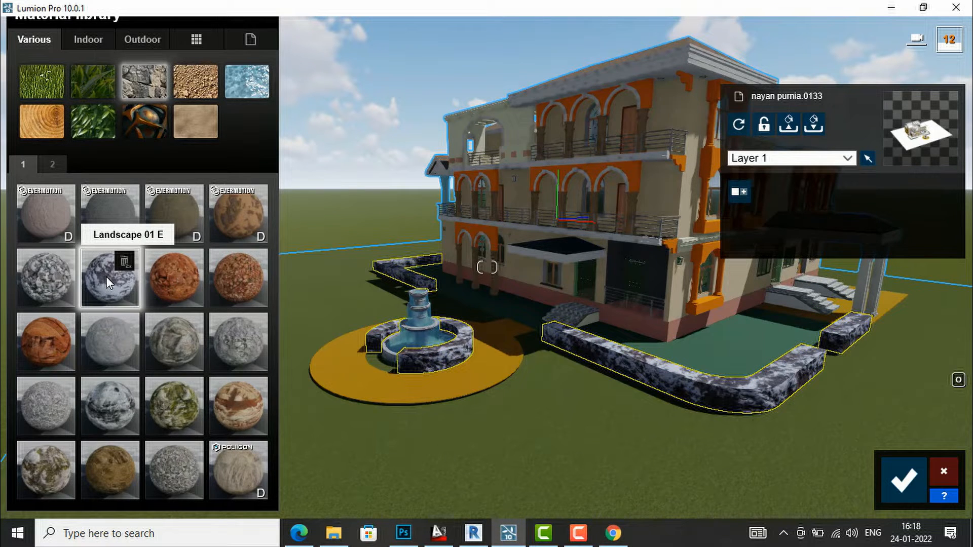
# - Set the rock material's map scale to about 6.7, shift its X offset to 0.5, and increase its Y and Z offsets
pyautogui.click(106, 277)
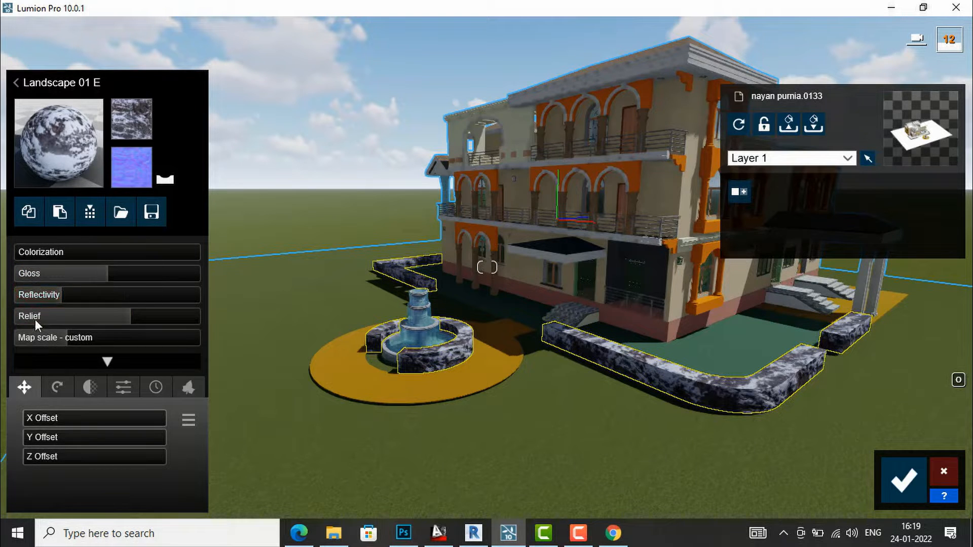
pyautogui.moveTo(67, 338)
pyautogui.mouseDown()
pyautogui.moveTo(78, 336)
pyautogui.moveTo(53, 335)
pyautogui.moveTo(69, 334)
pyautogui.mouseUp()
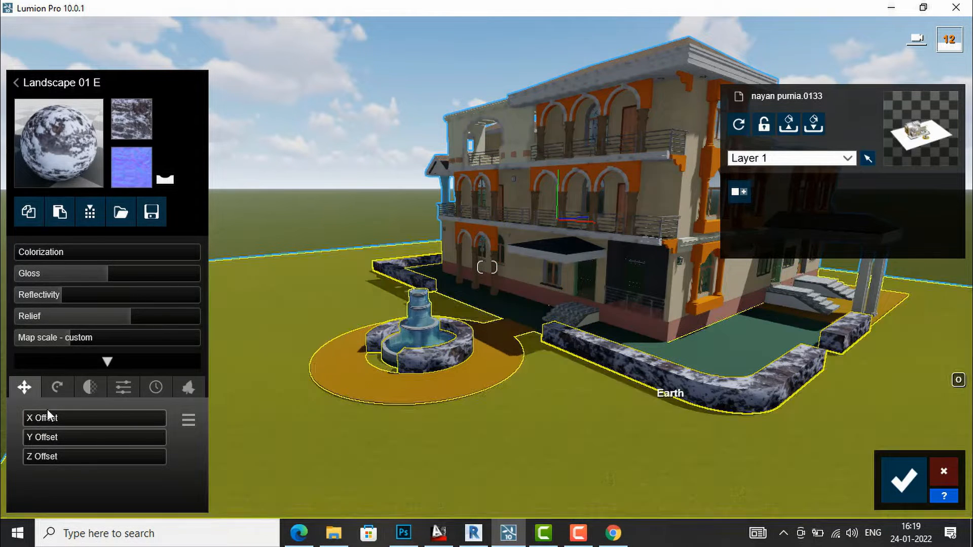
pyautogui.moveTo(30, 415); pyautogui.dragTo(98, 419)
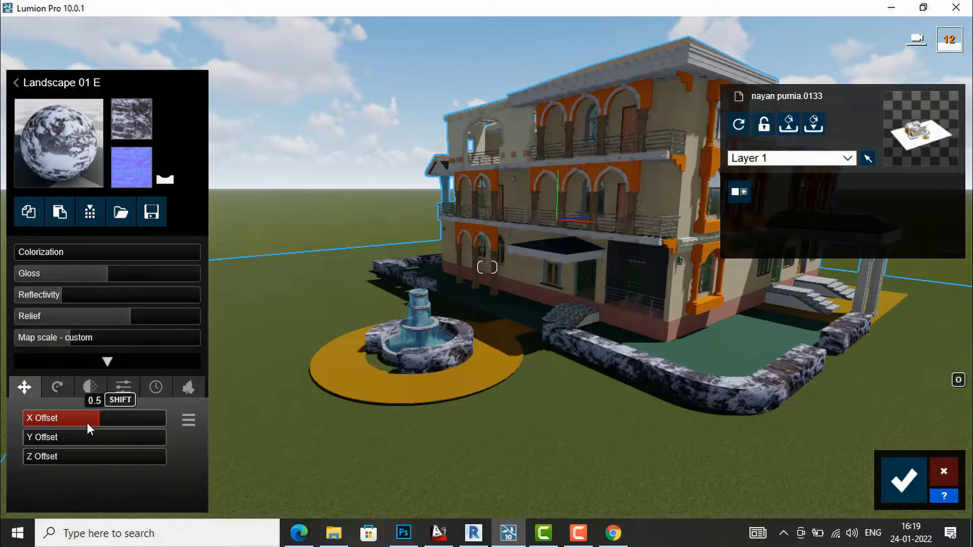
pyautogui.moveTo(32, 436); pyautogui.dragTo(99, 435)
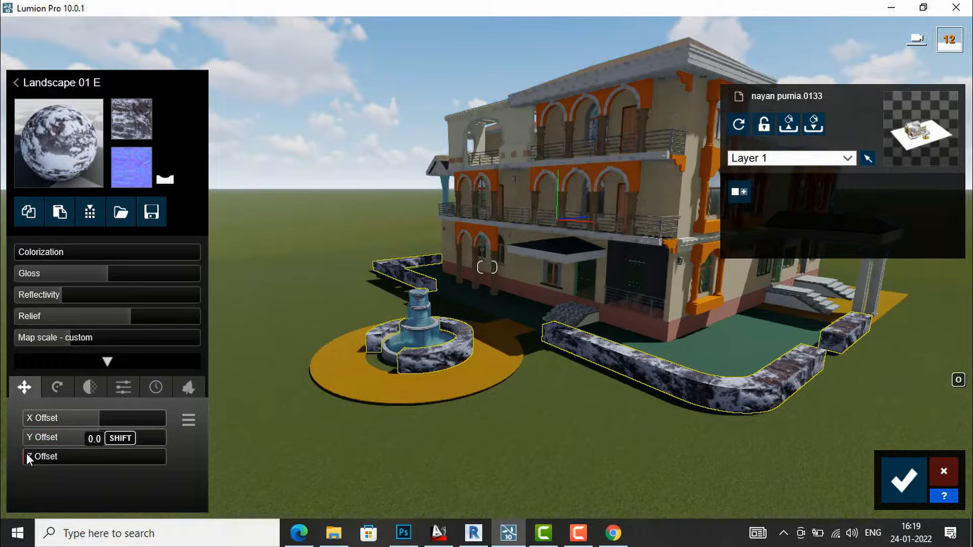
pyautogui.moveTo(29, 454); pyautogui.dragTo(50, 456)
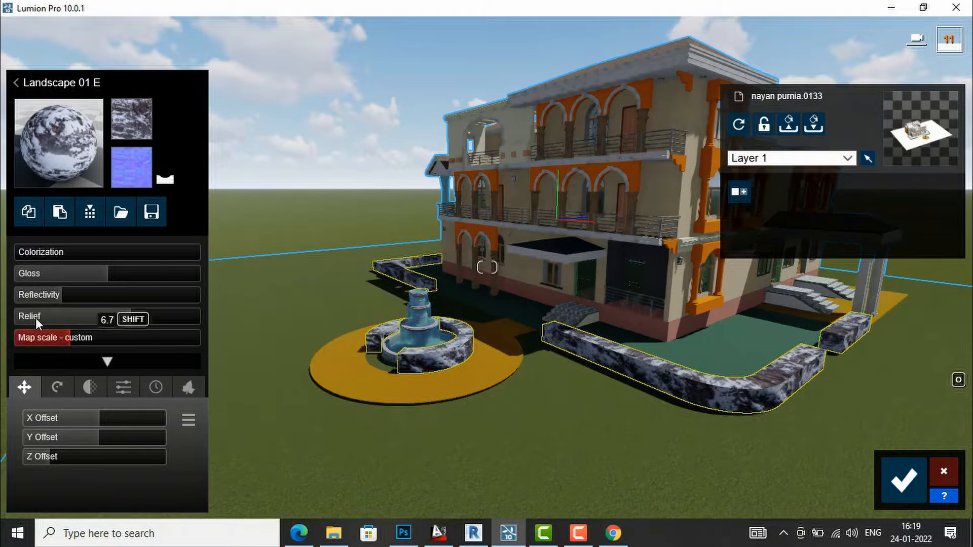
# - Rotate the rock texture's heading slightly on the low walls
pyautogui.click(60, 384)
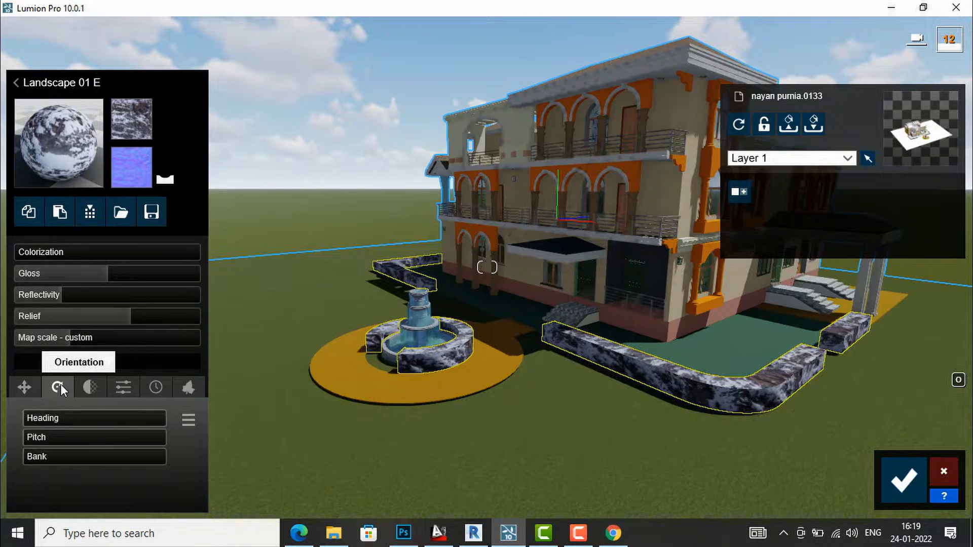
pyautogui.moveTo(30, 417)
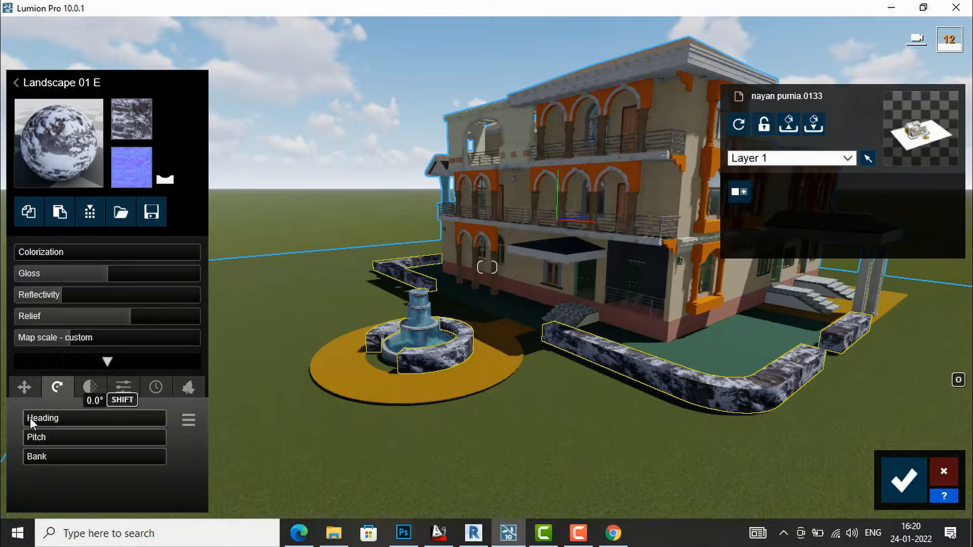
pyautogui.moveTo(29, 417)
pyautogui.mouseDown()
pyautogui.moveTo(68, 412)
pyautogui.moveTo(31, 418)
pyautogui.mouseUp()
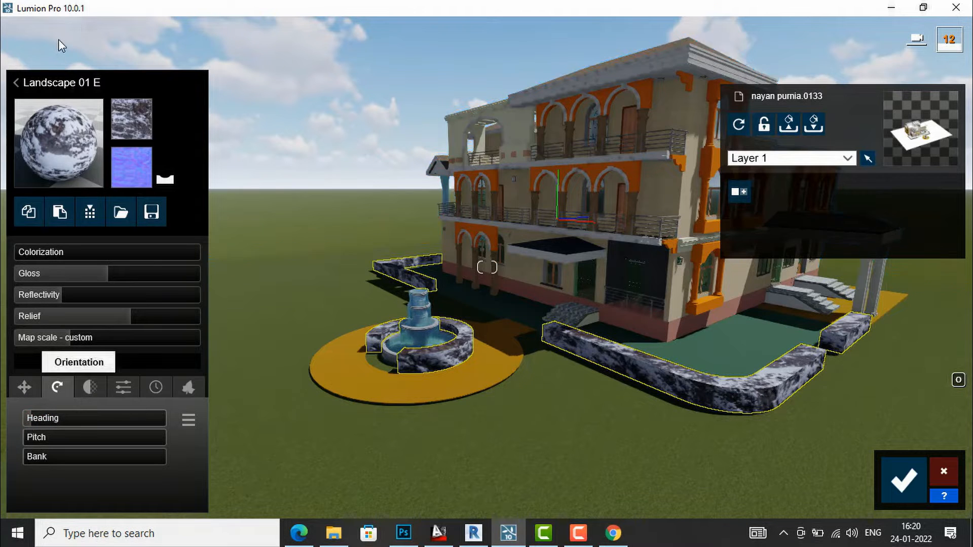
# - Apply the indoor wood material Polii Wood Flooring 040 2k to the low walls in place of the rock
pyautogui.click(57, 129)
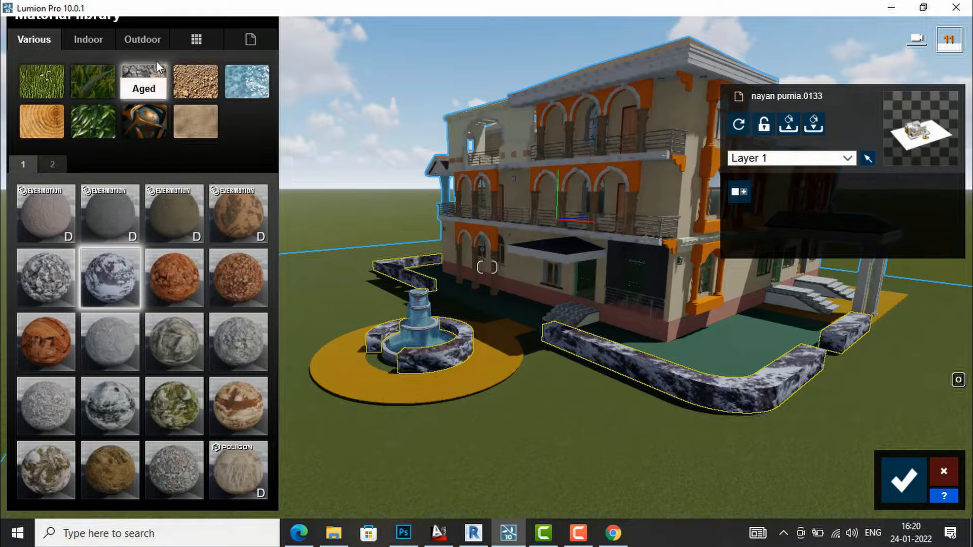
pyautogui.click(90, 42)
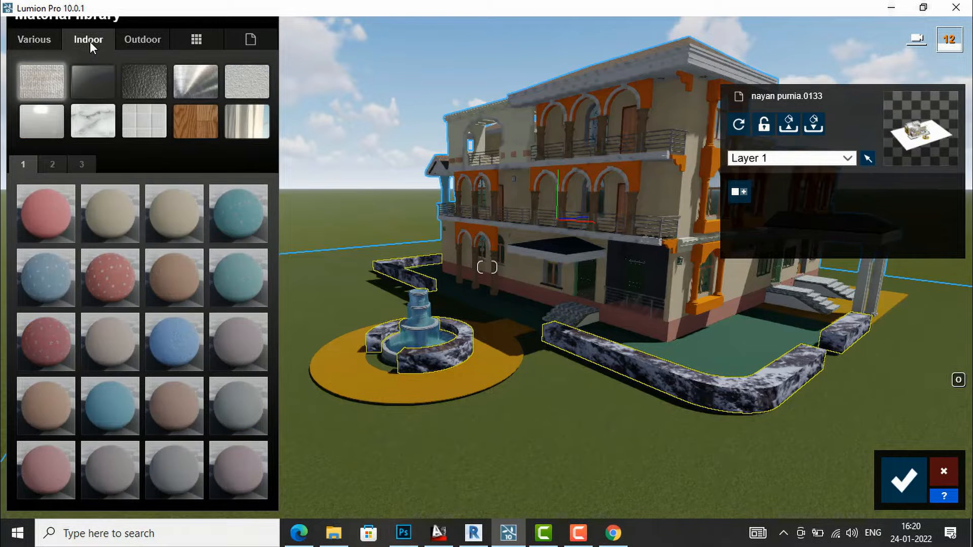
pyautogui.click(198, 129)
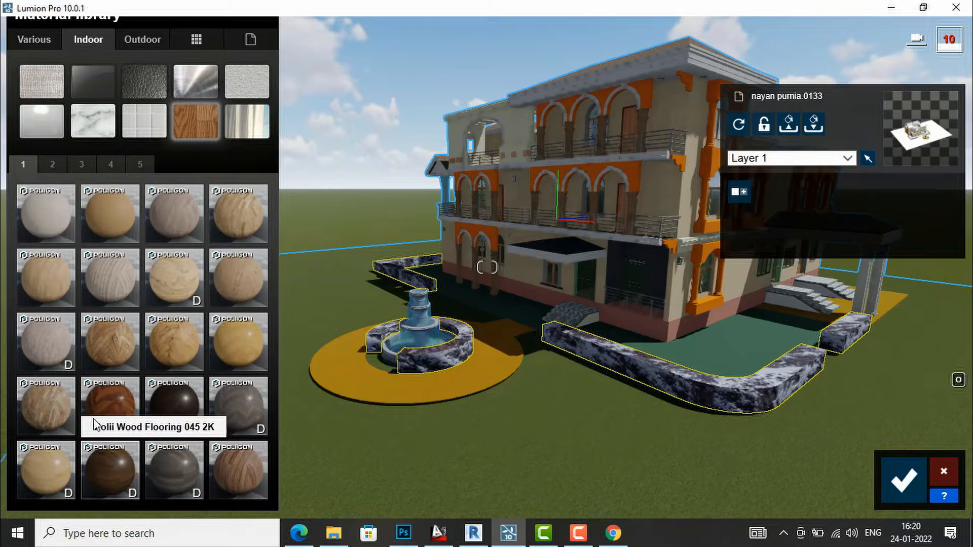
pyautogui.click(103, 406)
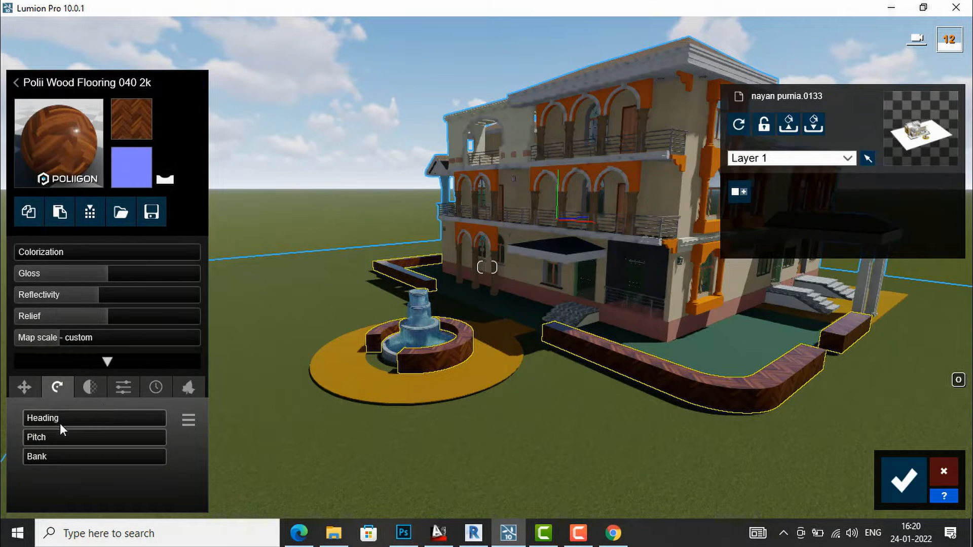
# - Rotate the wood texture by raising its heading and pitch to nearly halfway and its bank slightly
pyautogui.moveTo(28, 421); pyautogui.dragTo(75, 418)
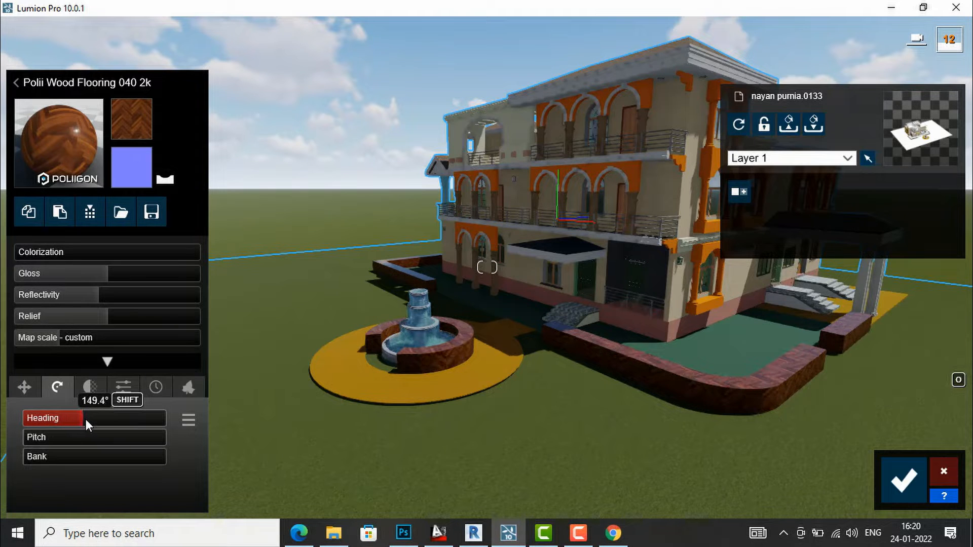
pyautogui.moveTo(86, 419); pyautogui.dragTo(87, 419)
pyautogui.moveTo(30, 436); pyautogui.dragTo(87, 439)
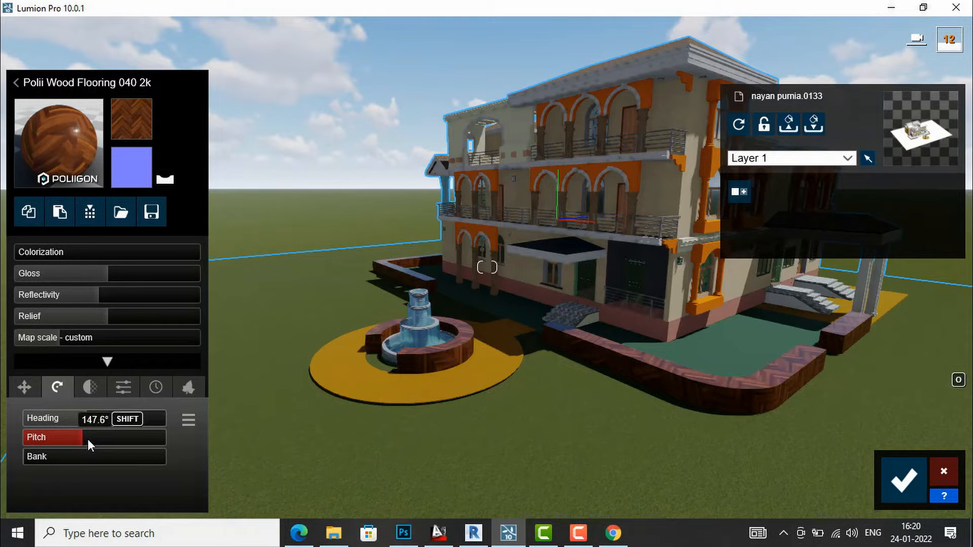
pyautogui.moveTo(28, 455)
pyautogui.mouseDown()
pyautogui.moveTo(99, 457)
pyautogui.moveTo(39, 453)
pyautogui.mouseUp()
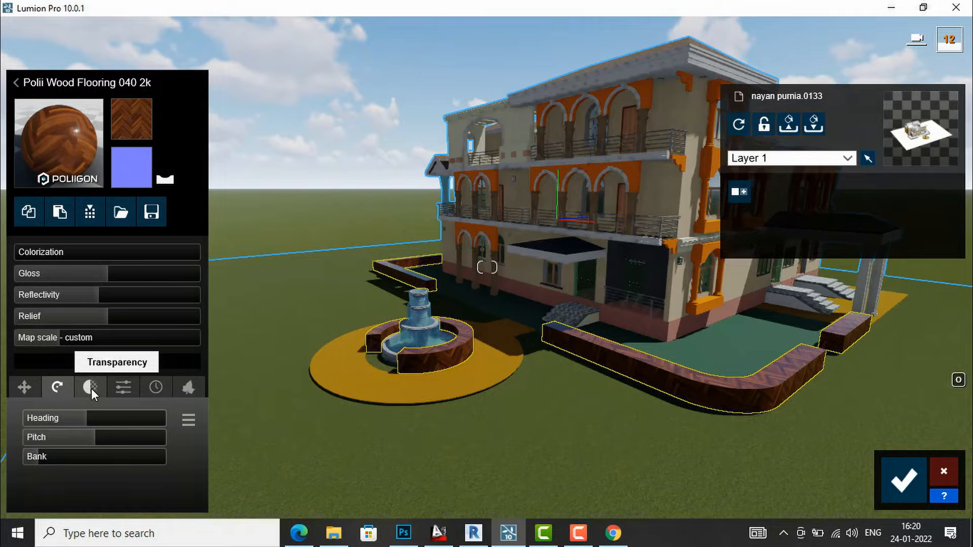
# - Try a high waxiness on the wood material, and lower it to a small amount
pyautogui.click(92, 388)
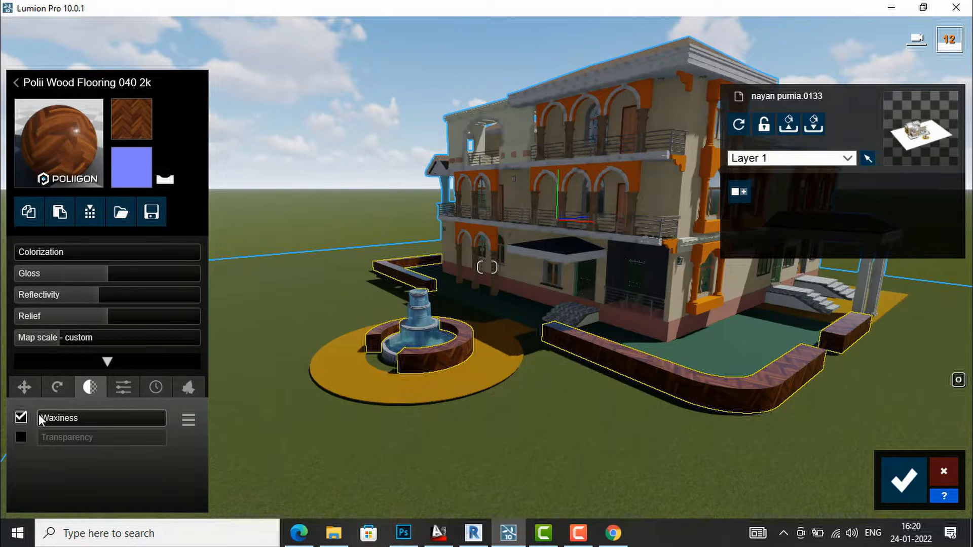
pyautogui.moveTo(45, 416); pyautogui.dragTo(164, 420)
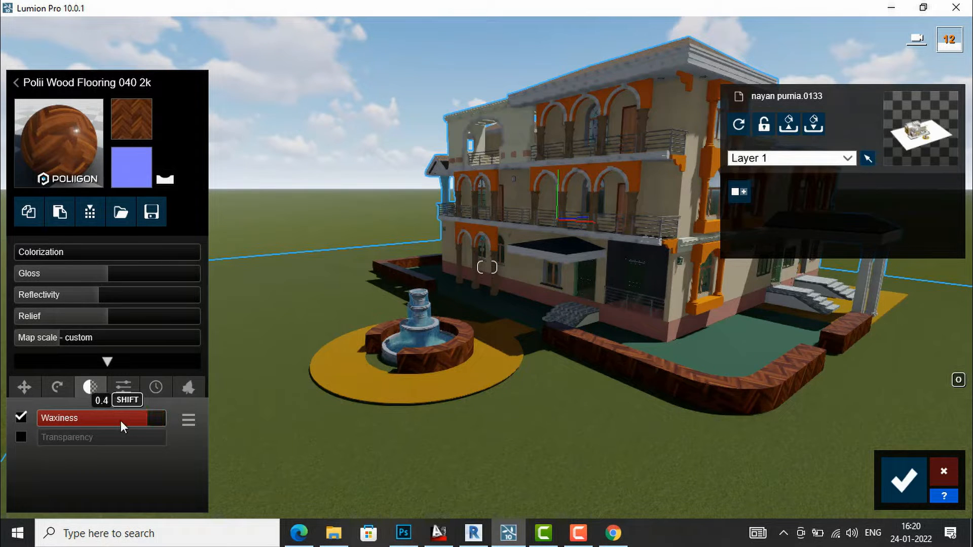
pyautogui.moveTo(84, 421); pyautogui.dragTo(65, 415)
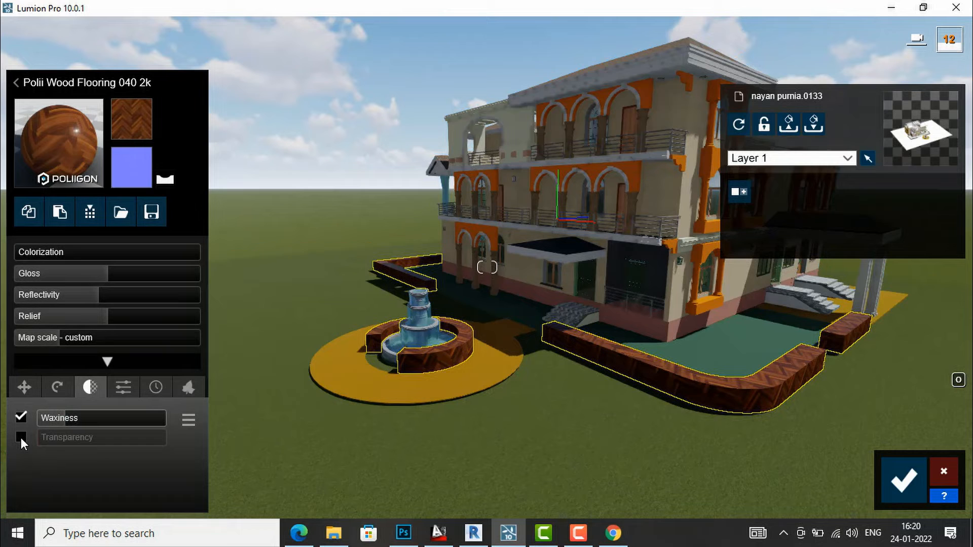
# - Try transparency on the wood walls up to about 0.9, and switch back to waxiness
pyautogui.click(20, 437)
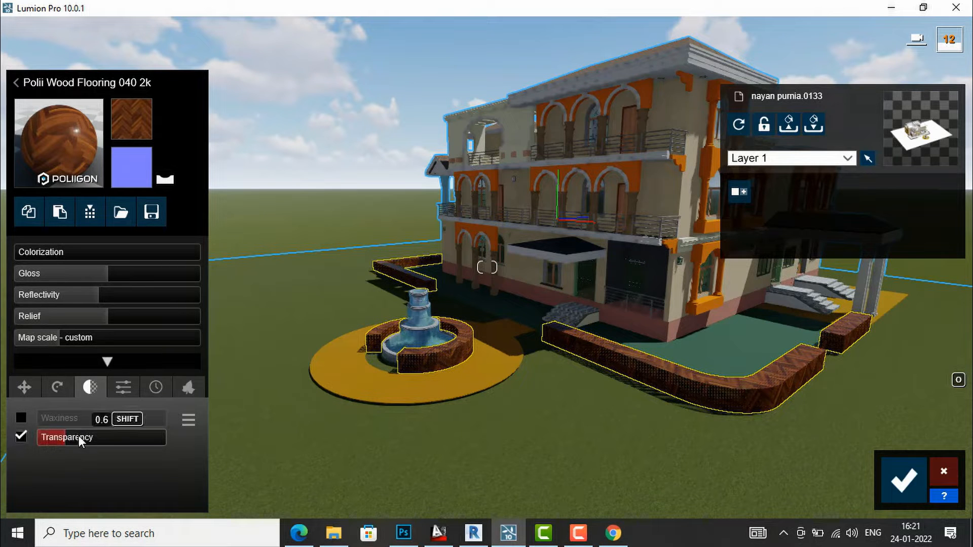
pyautogui.moveTo(105, 434); pyautogui.dragTo(153, 434)
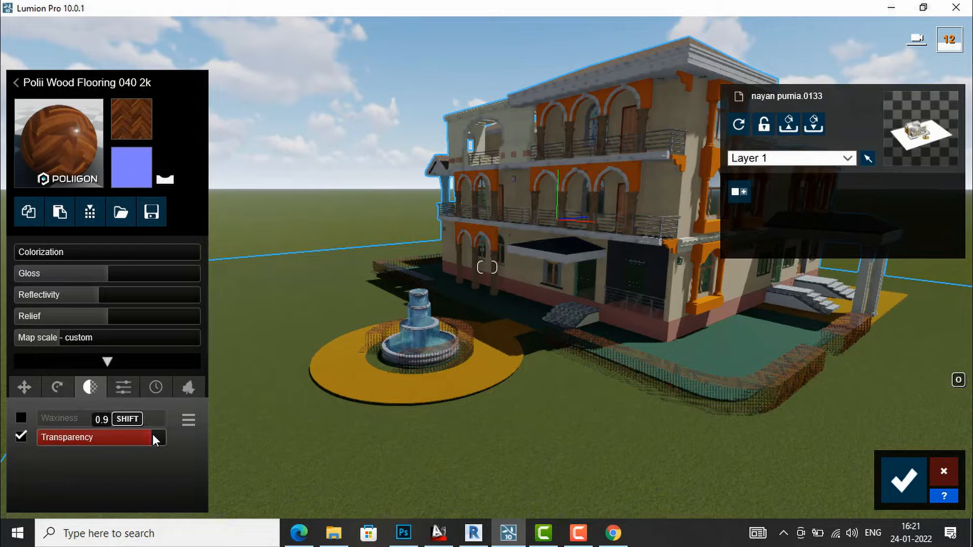
pyautogui.click(20, 417)
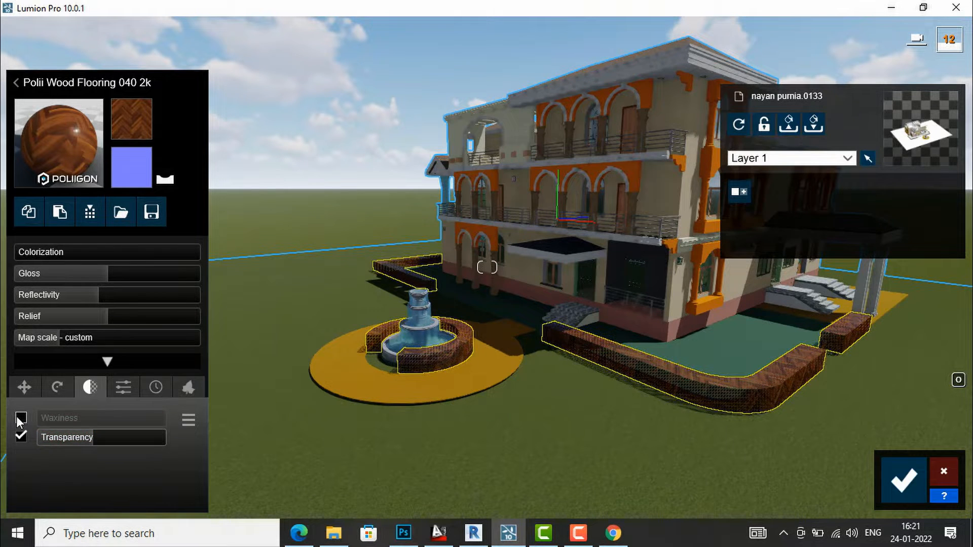
# - Try transparency at about 0.6 on the wood walls, and re-enable waxiness at 0.2
pyautogui.click(22, 436)
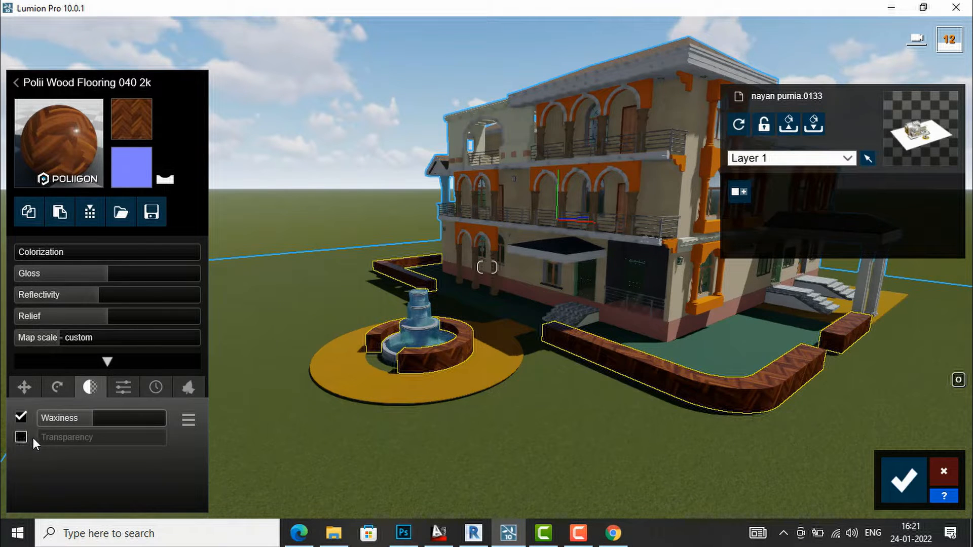
pyautogui.moveTo(83, 439)
pyautogui.moveTo(77, 438); pyautogui.dragTo(50, 437)
pyautogui.moveTo(123, 436); pyautogui.dragTo(50, 436)
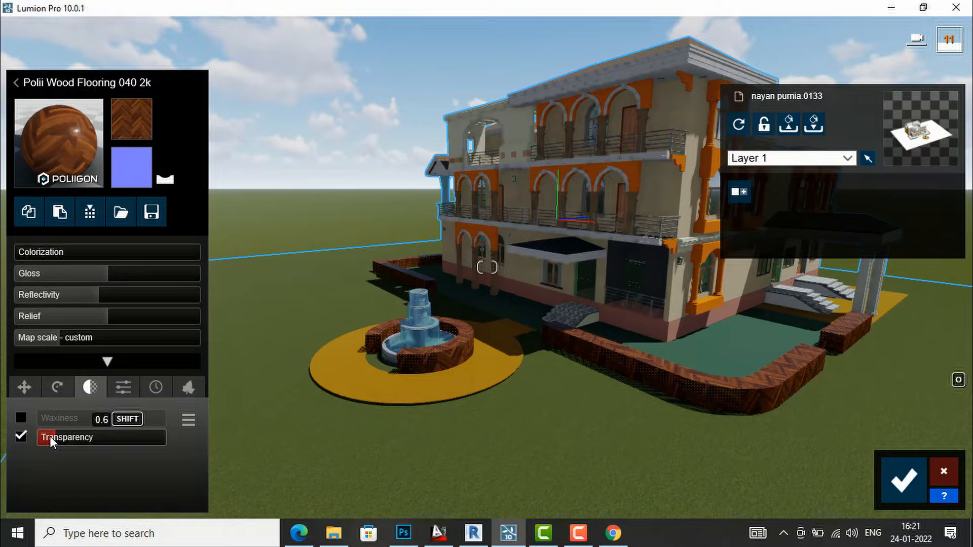
pyautogui.click(21, 418)
pyautogui.moveTo(55, 418); pyautogui.dragTo(86, 414)
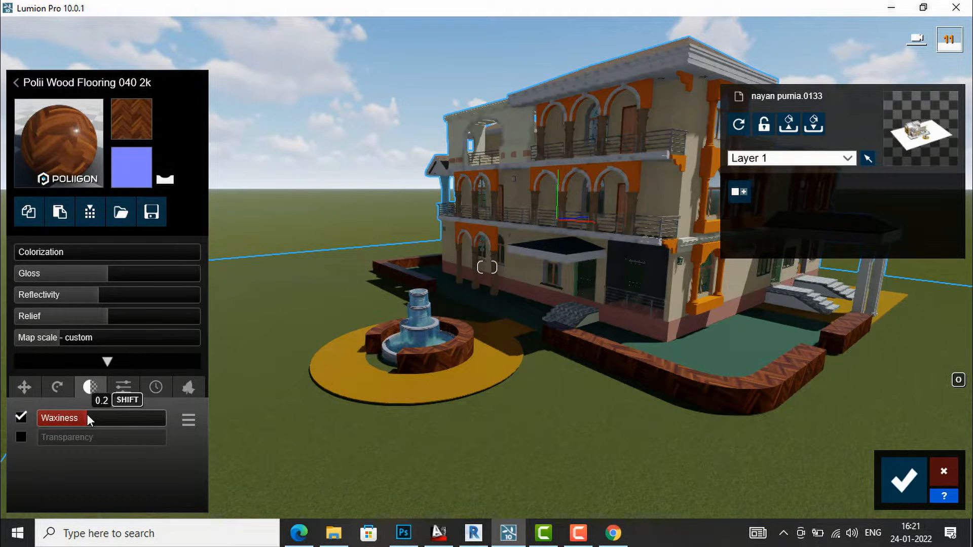
# - Replace the wood on the low walls around the fountain and garden with the Linoleum 002 1024 plastic material
pyautogui.click(121, 387)
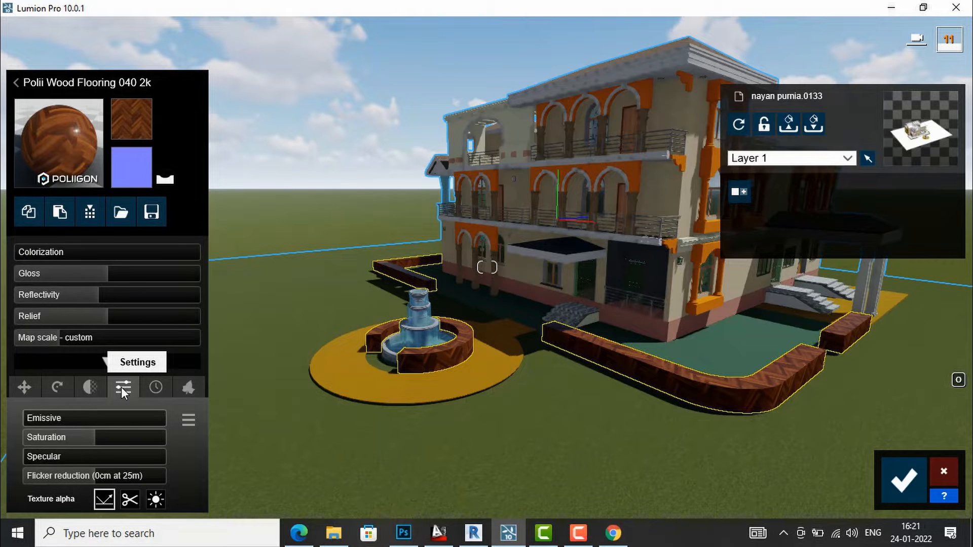
pyautogui.moveTo(28, 419)
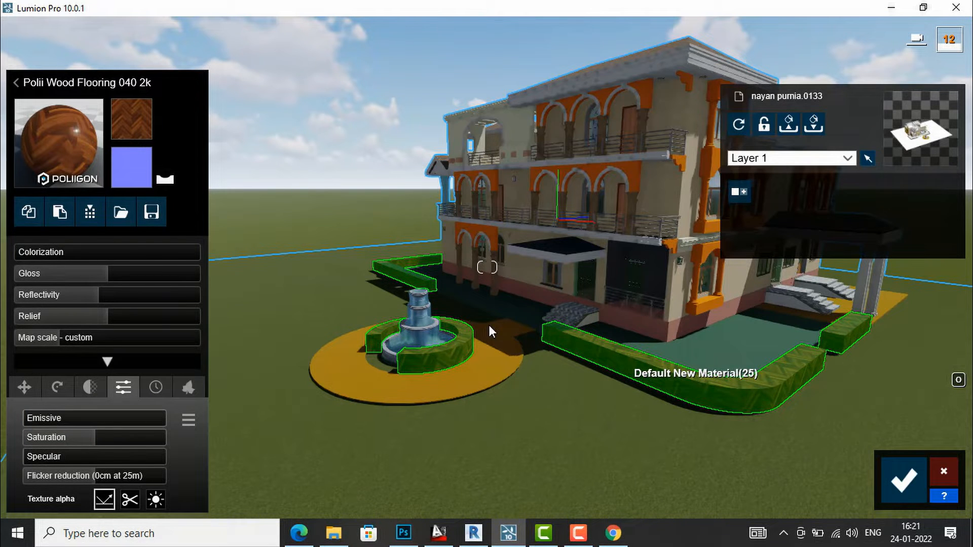
pyautogui.click(618, 369)
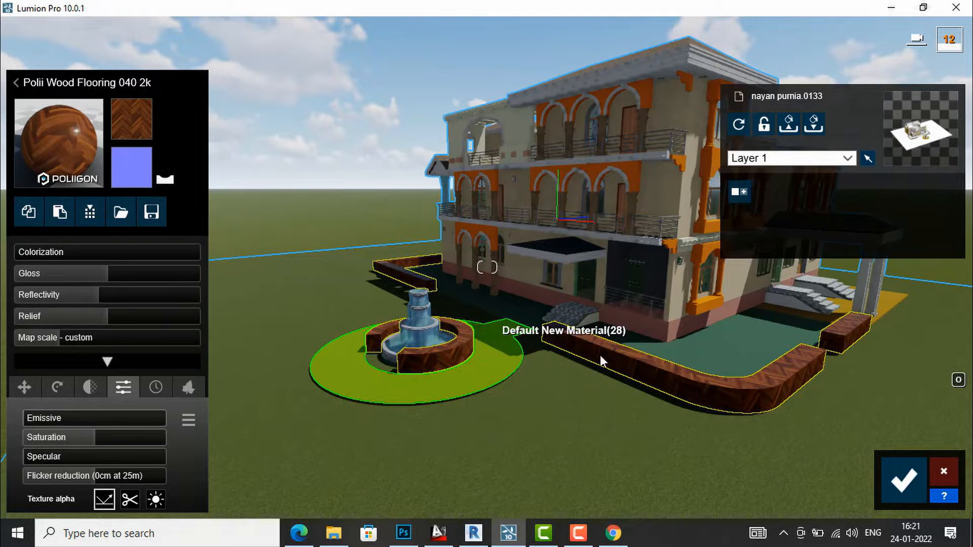
pyautogui.click(75, 130)
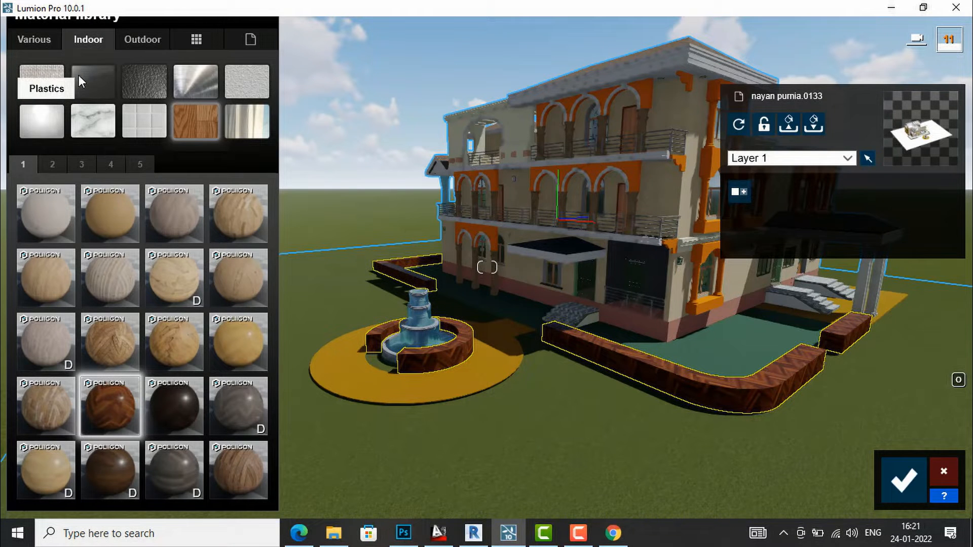
pyautogui.click(44, 122)
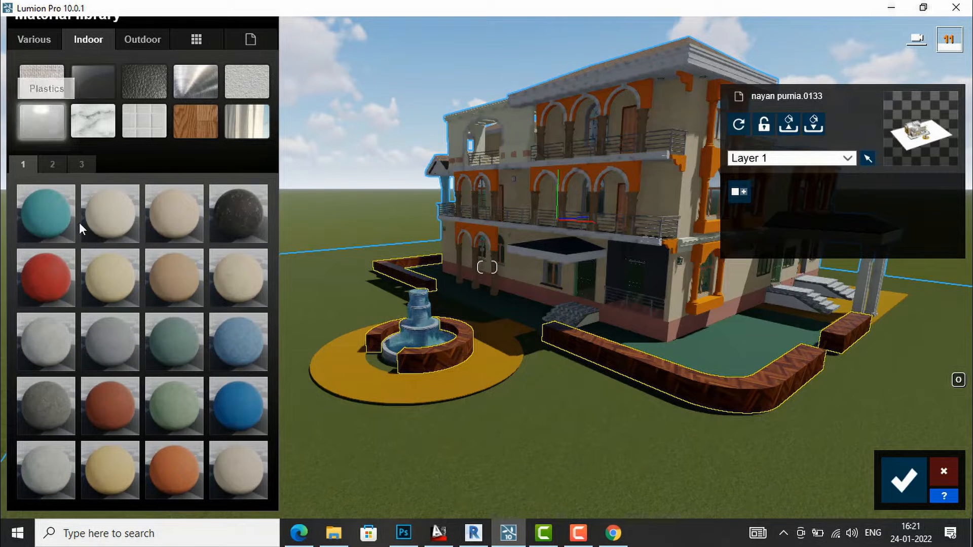
pyautogui.click(108, 208)
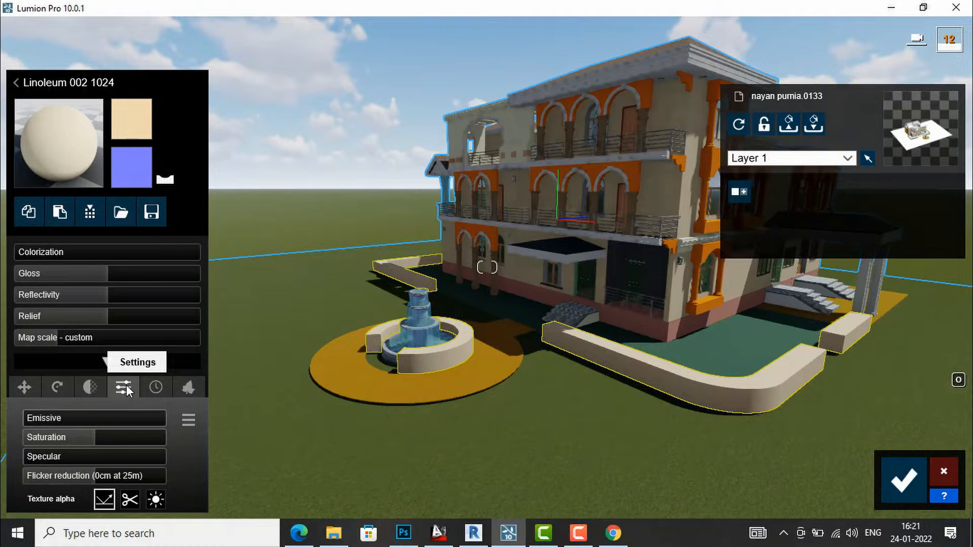
# - Try the emissive setting on the linoleum walls, and apply stone weathering at 0.8
pyautogui.click(30, 416)
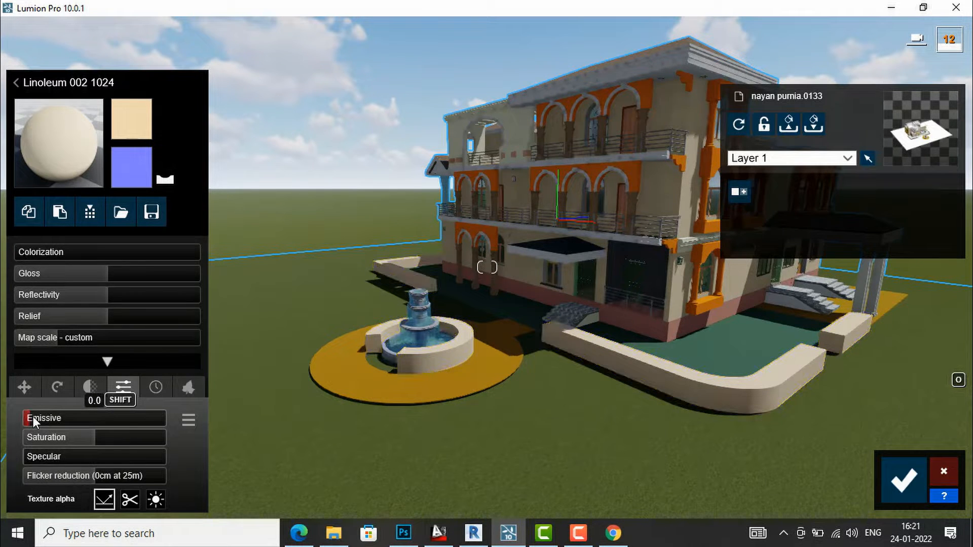
pyautogui.moveTo(37, 414)
pyautogui.mouseDown()
pyautogui.moveTo(144, 412)
pyautogui.moveTo(28, 419)
pyautogui.mouseUp()
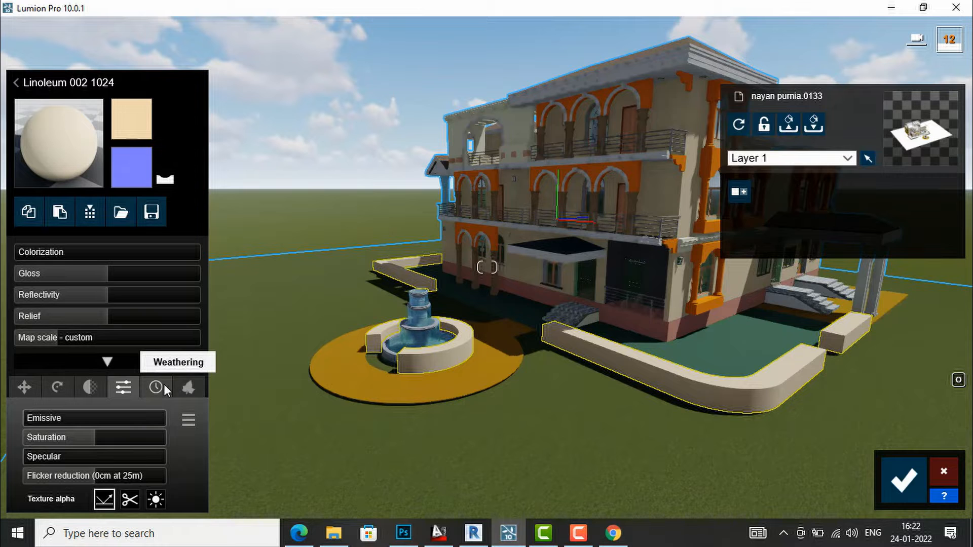
pyautogui.click(161, 384)
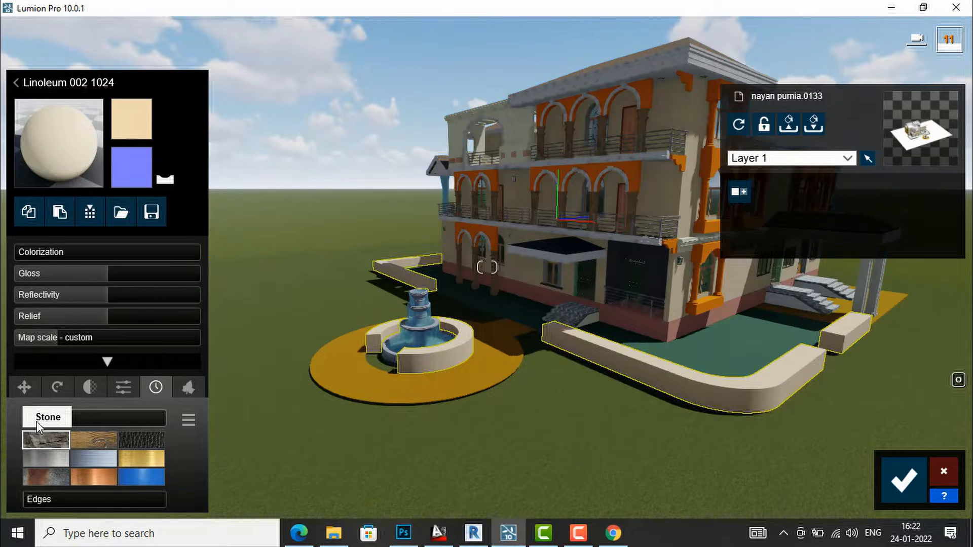
pyautogui.moveTo(32, 421); pyautogui.dragTo(190, 424)
pyautogui.moveTo(133, 415)
pyautogui.mouseDown()
pyautogui.moveTo(108, 416)
pyautogui.moveTo(145, 414)
pyautogui.mouseUp()
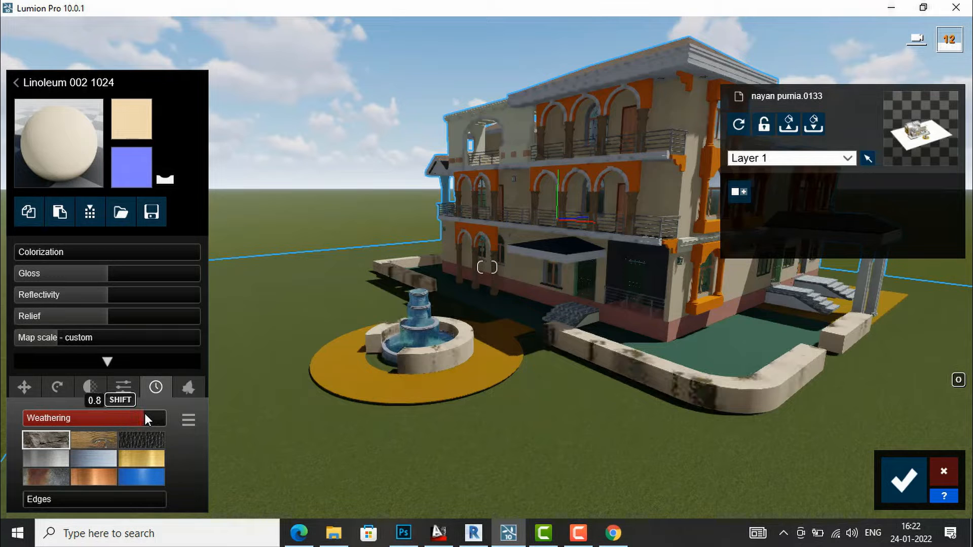
# - Try foliage on the linoleum walls with a little spread and leaf size and a leaf type of 0.2, and reset it
pyautogui.click(192, 385)
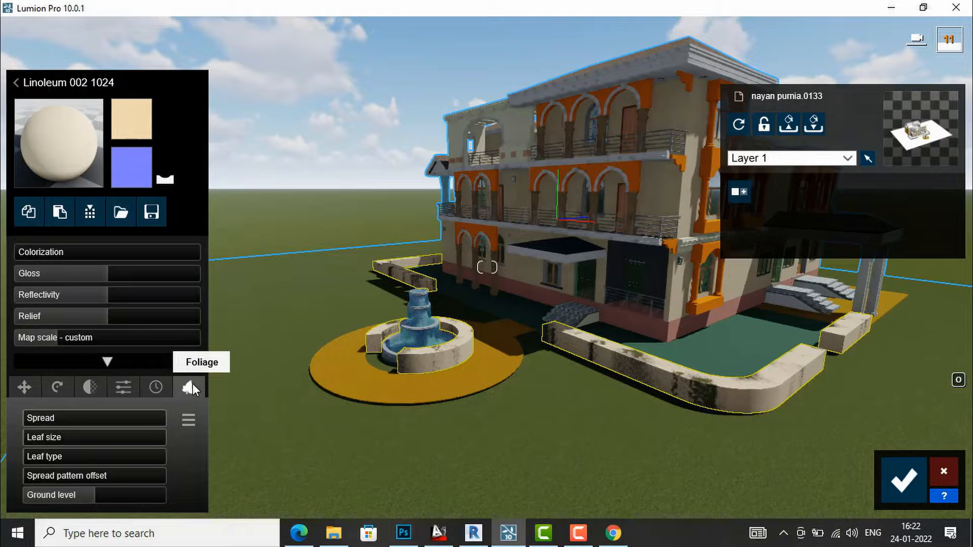
pyautogui.moveTo(28, 416); pyautogui.dragTo(43, 436)
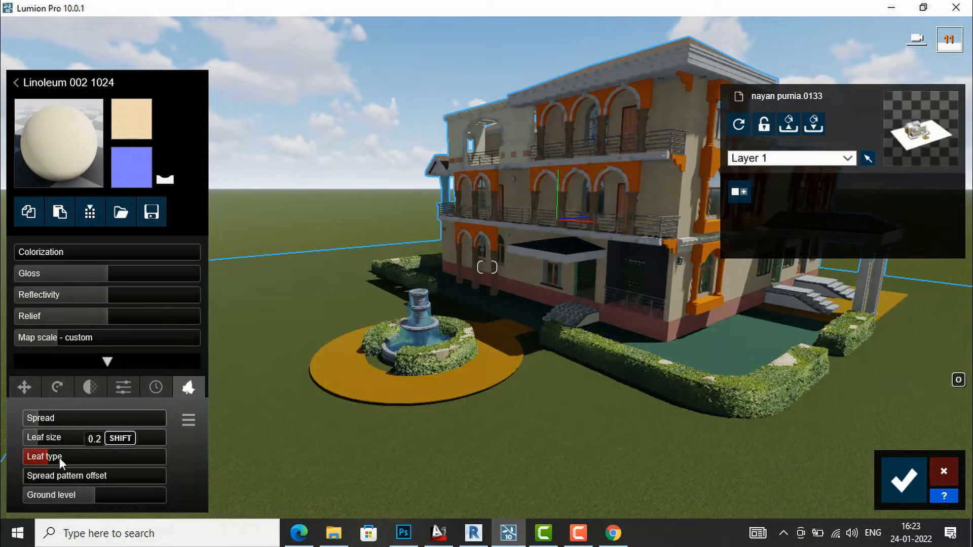
pyautogui.moveTo(62, 457); pyautogui.dragTo(7, 417)
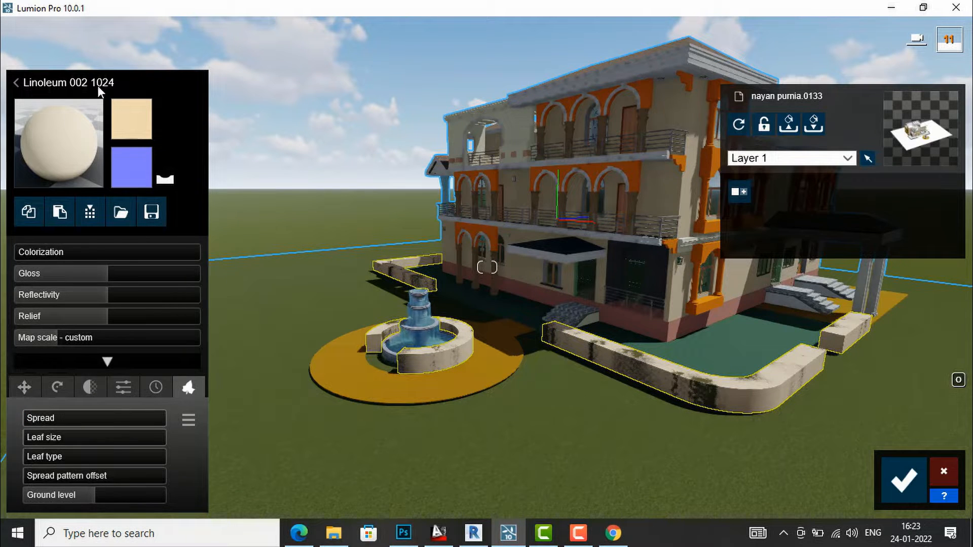
# - Apply the Leaves3 material to the low walls around the fountain and garden
pyautogui.click(48, 123)
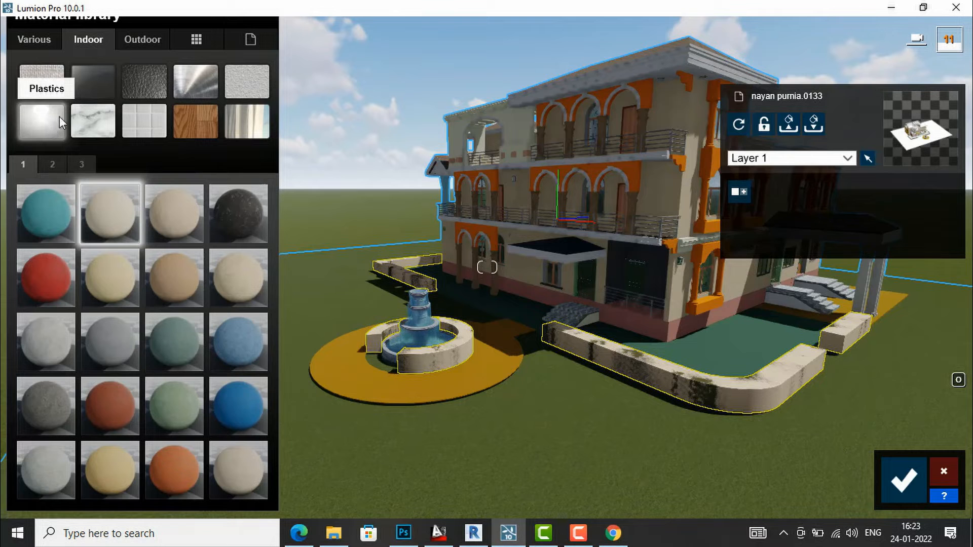
pyautogui.click(27, 41)
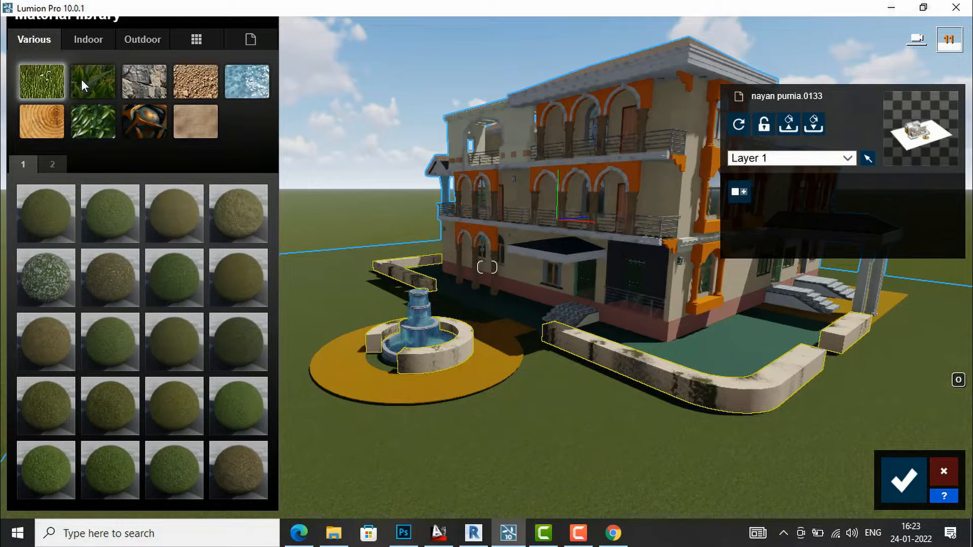
pyautogui.click(94, 115)
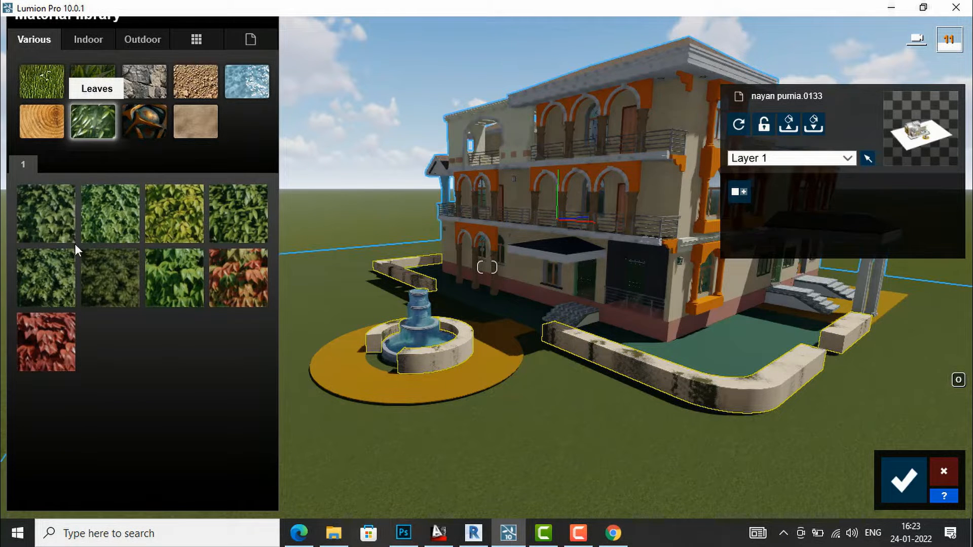
pyautogui.click(173, 216)
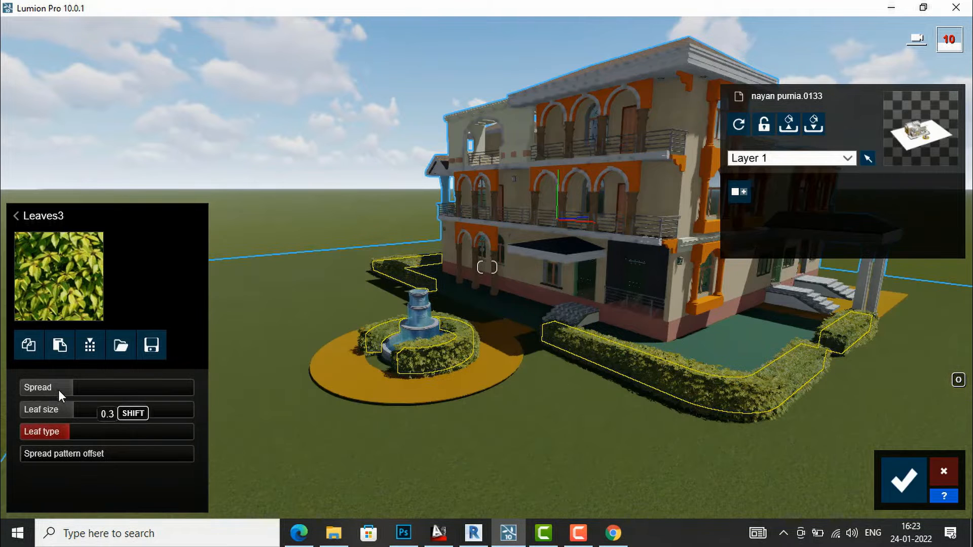
# - Lower the spread of the Leaves3 hedge to about 0.1 and reduce its leaf size to a small amount
pyautogui.moveTo(63, 388)
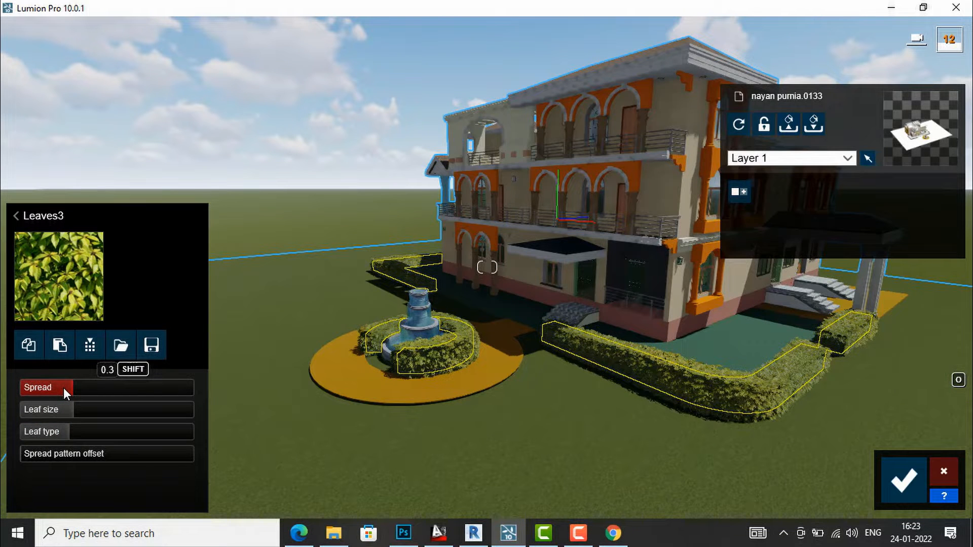
pyautogui.click(62, 387)
pyautogui.click(34, 387)
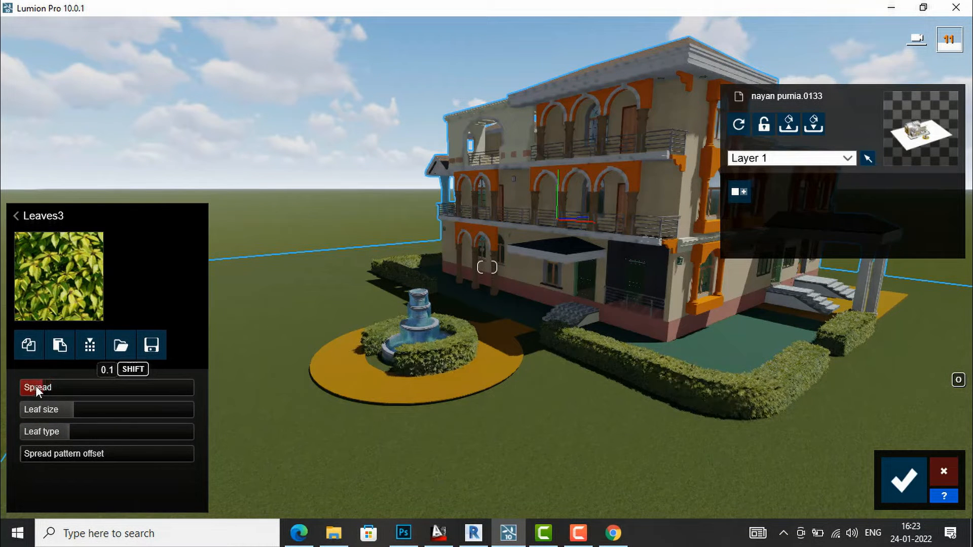
pyautogui.moveTo(65, 409); pyautogui.dragTo(35, 413)
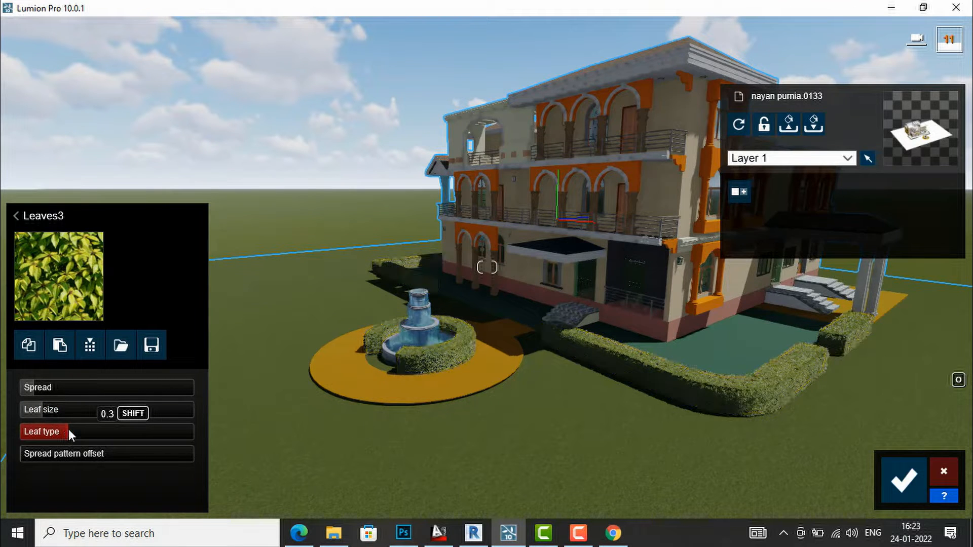
# - Raise the hedge's leaf type almost to the maximum for reddish leaves, and its spread pattern offset to about a quarter
pyautogui.moveTo(65, 434); pyautogui.dragTo(155, 432)
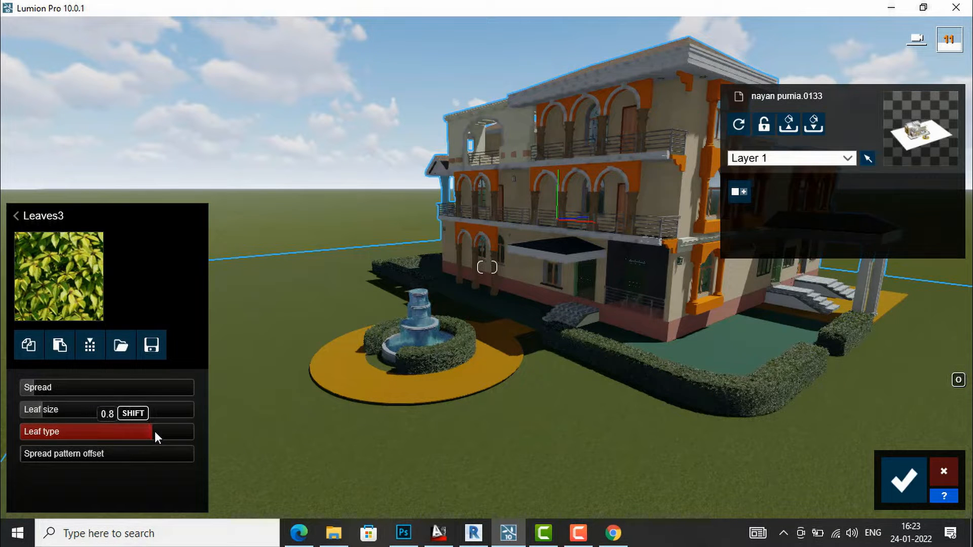
pyautogui.moveTo(170, 436); pyautogui.dragTo(183, 436)
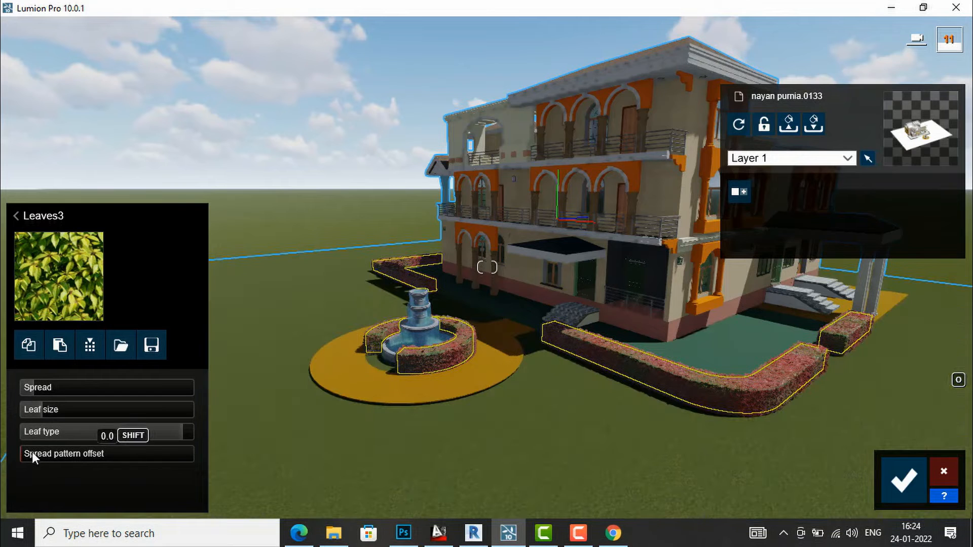
pyautogui.moveTo(28, 452); pyautogui.dragTo(67, 449)
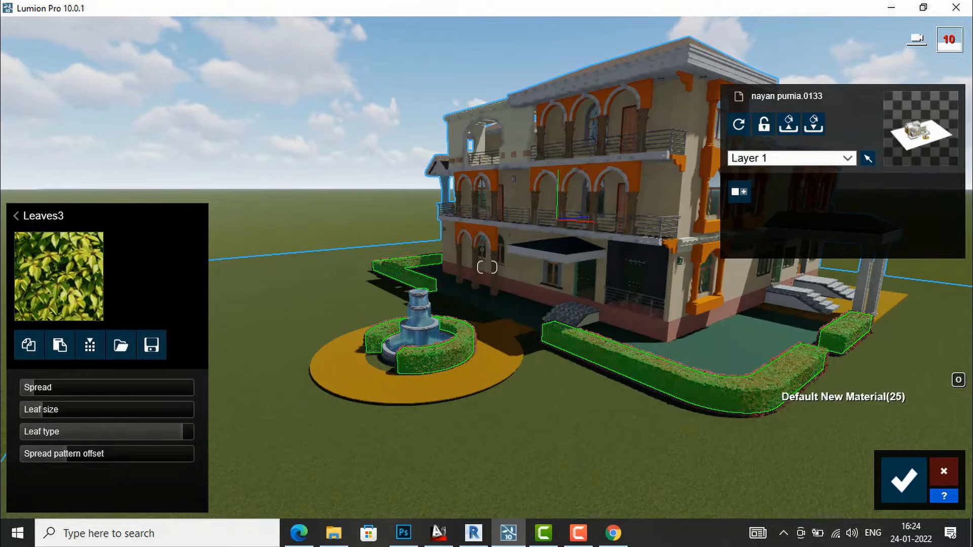
# - Select the Earth ground surface and replace its grass with the Evermotion Soil 001 2048 material
pyautogui.click(54, 259)
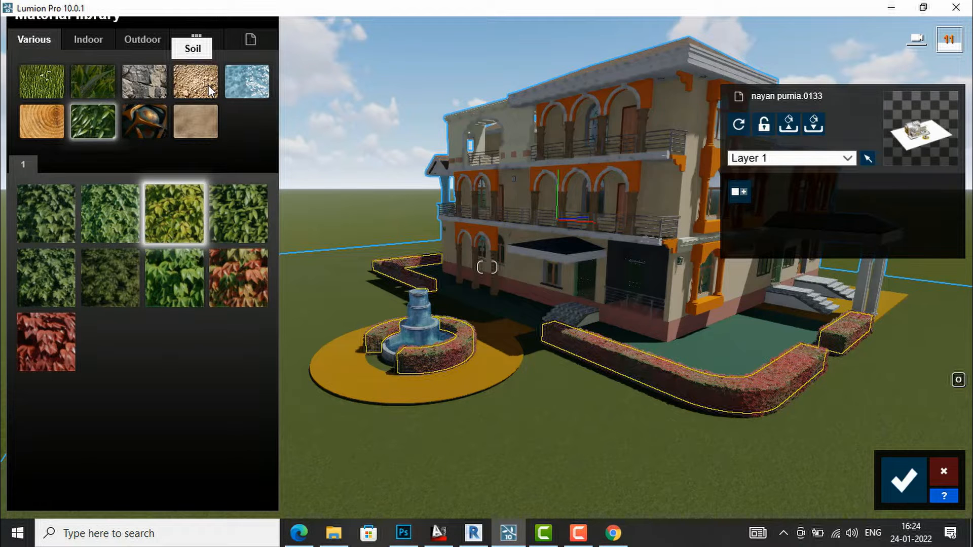
pyautogui.click(328, 258)
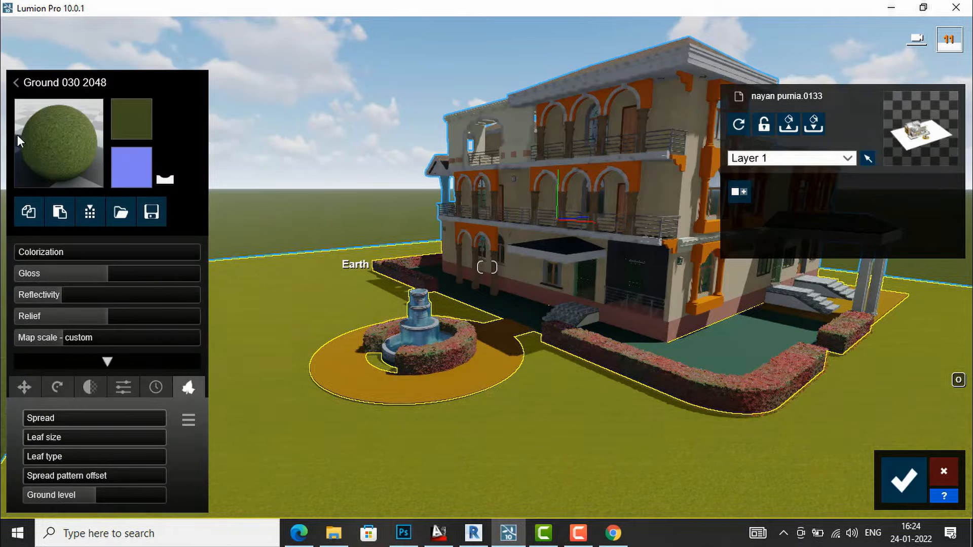
pyautogui.click(47, 142)
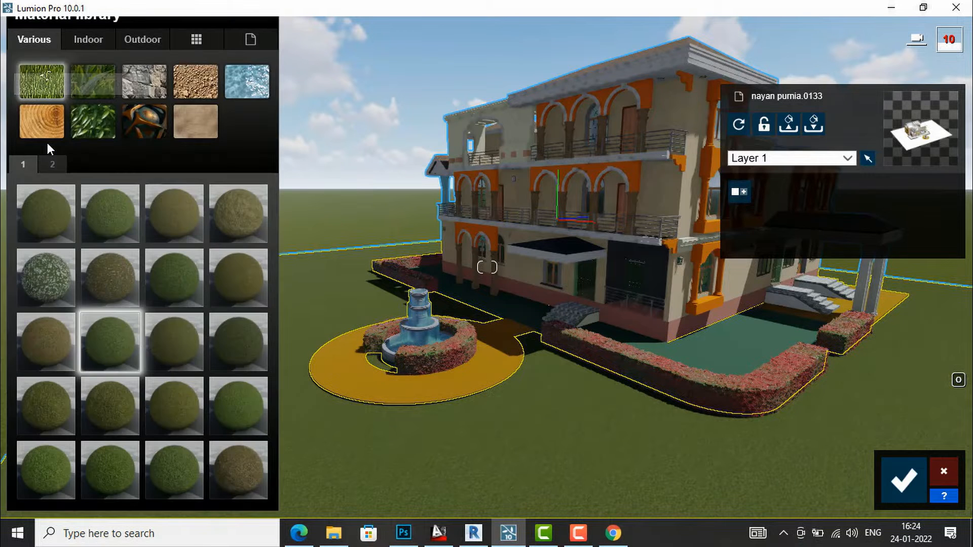
pyautogui.click(196, 78)
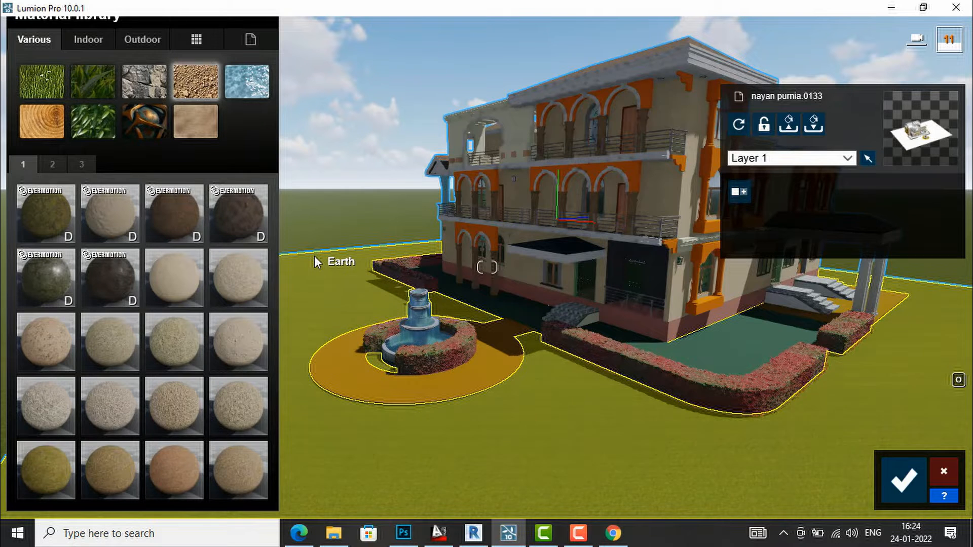
pyautogui.click(314, 256)
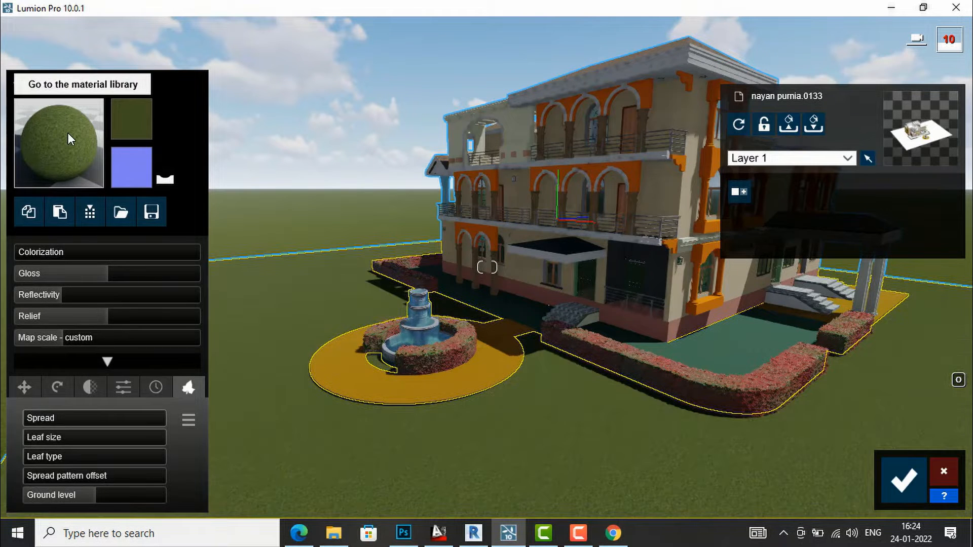
pyautogui.click(68, 133)
pyautogui.click(191, 85)
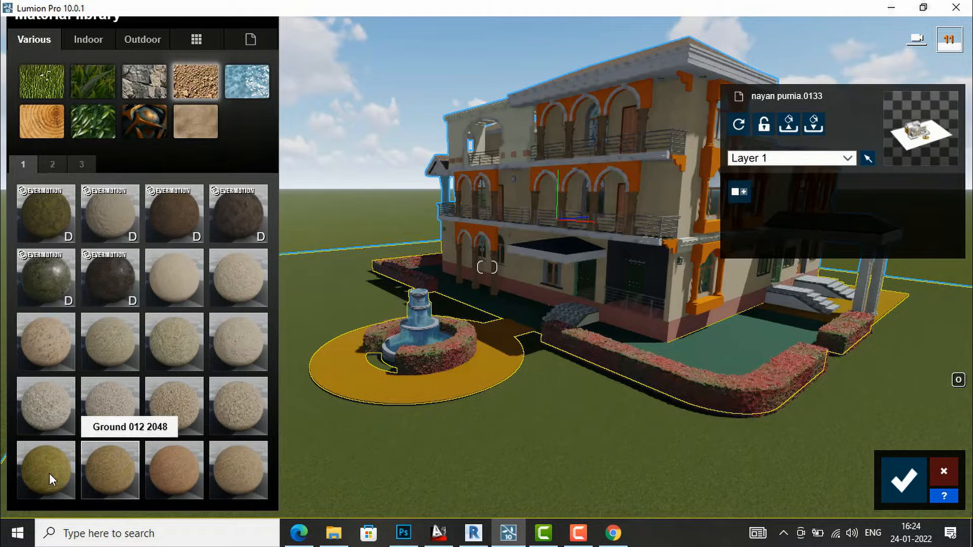
pyautogui.click(184, 220)
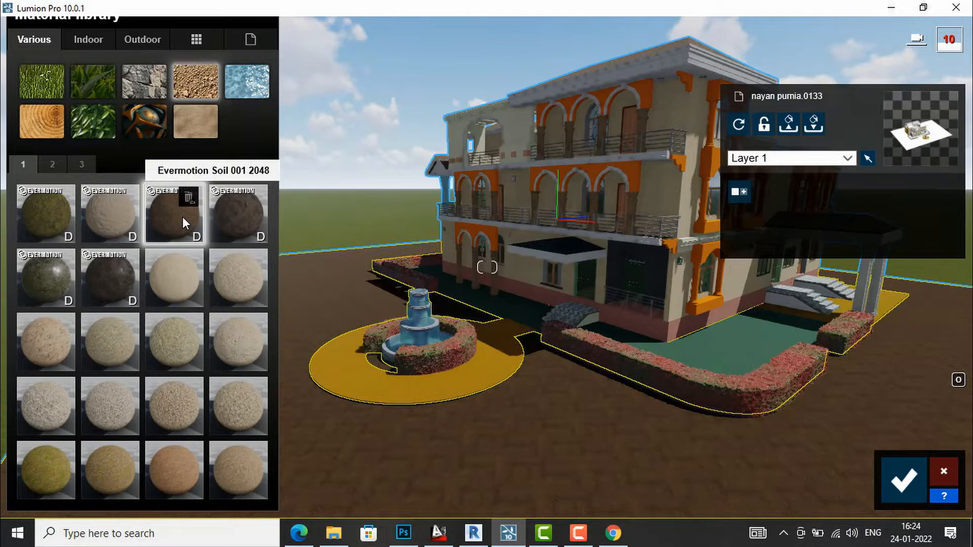
# - Try a map scale of 5.3 on the soil ground, reduce it again, and return to the material library
pyautogui.scroll(3, 463, 480)
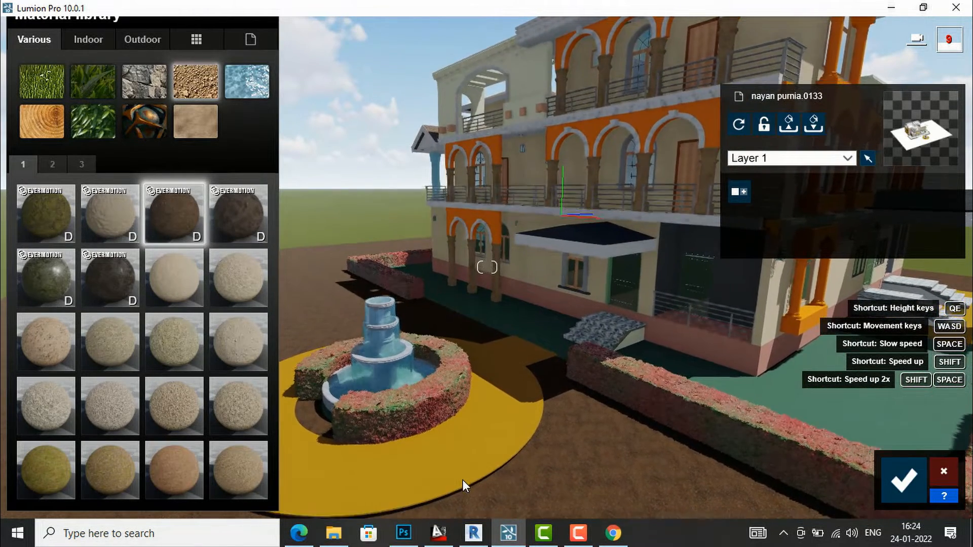
pyautogui.press('e')
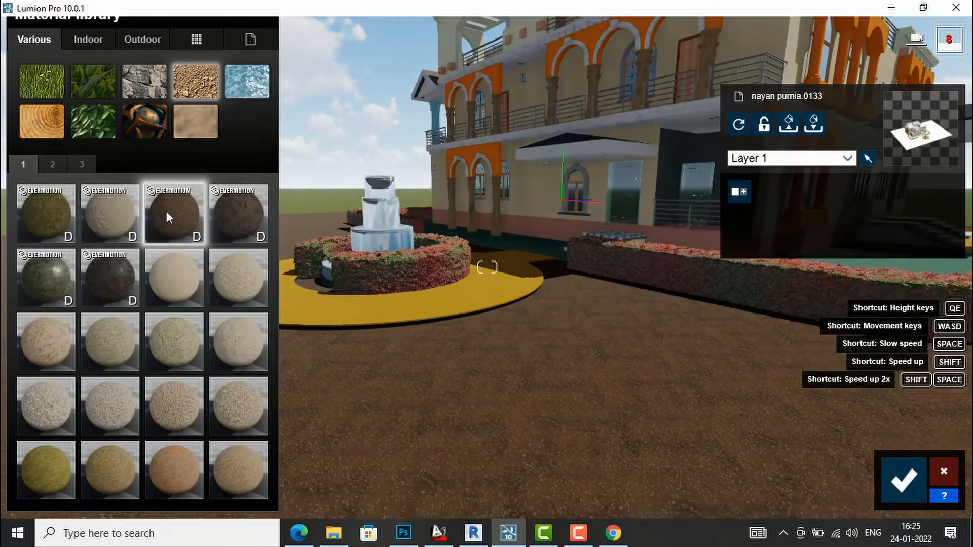
pyautogui.click(166, 209)
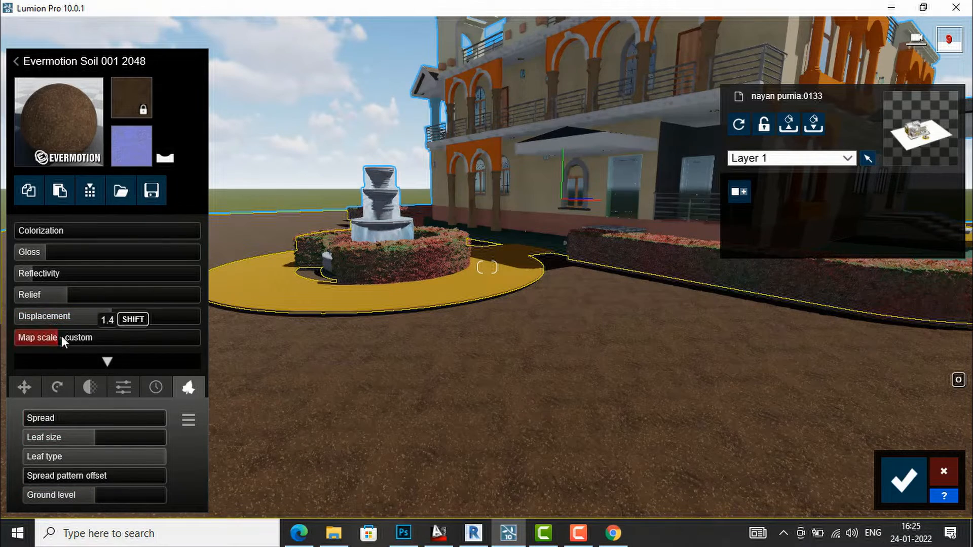
pyautogui.moveTo(66, 336)
pyautogui.mouseDown()
pyautogui.moveTo(74, 335)
pyautogui.moveTo(60, 333)
pyautogui.mouseUp()
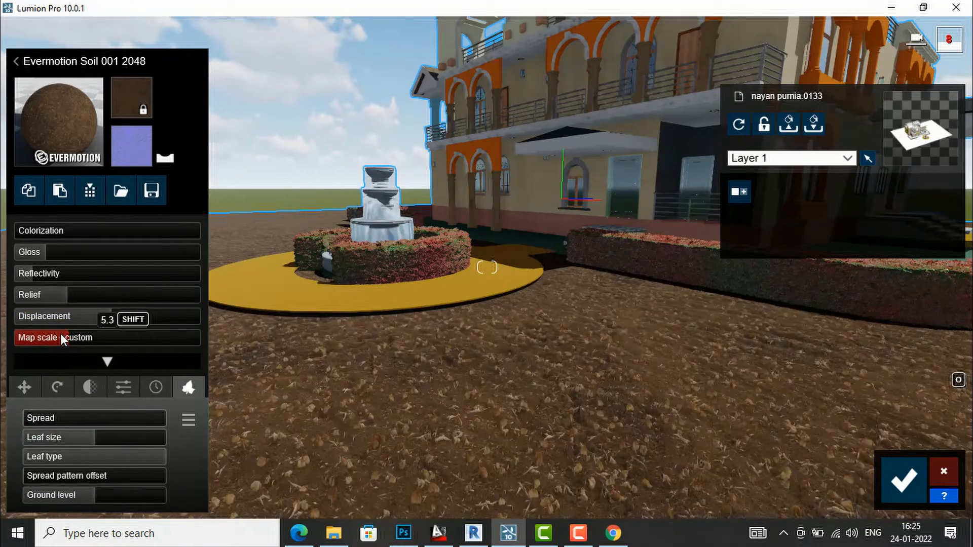
pyautogui.click(68, 123)
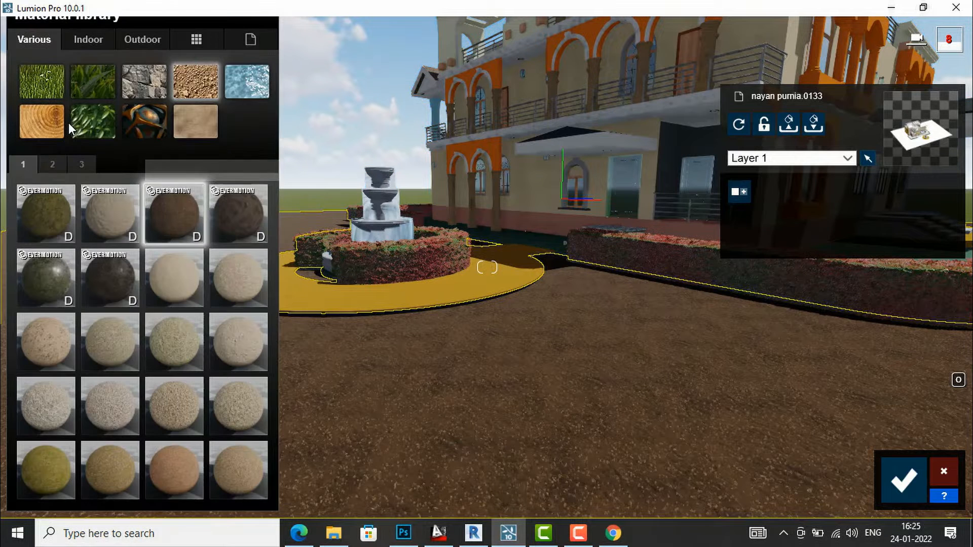
# - Browse the water materials and replace the ground's soil with the Azure Pool water
pyautogui.click(248, 89)
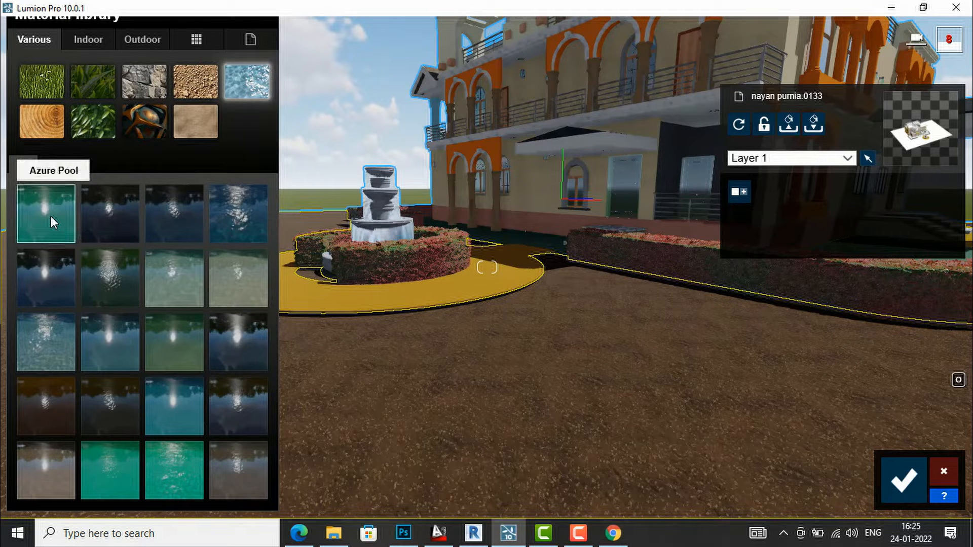
pyautogui.click(104, 215)
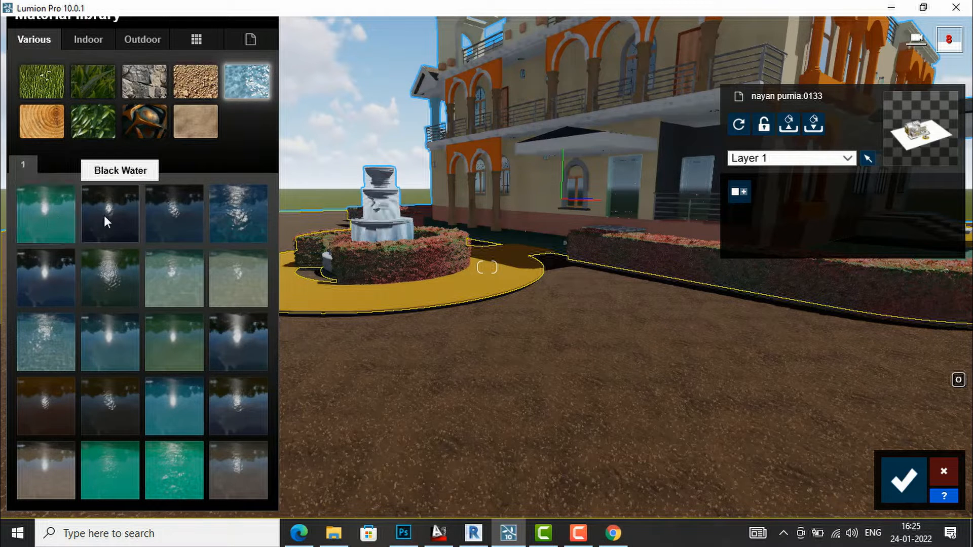
pyautogui.click(160, 212)
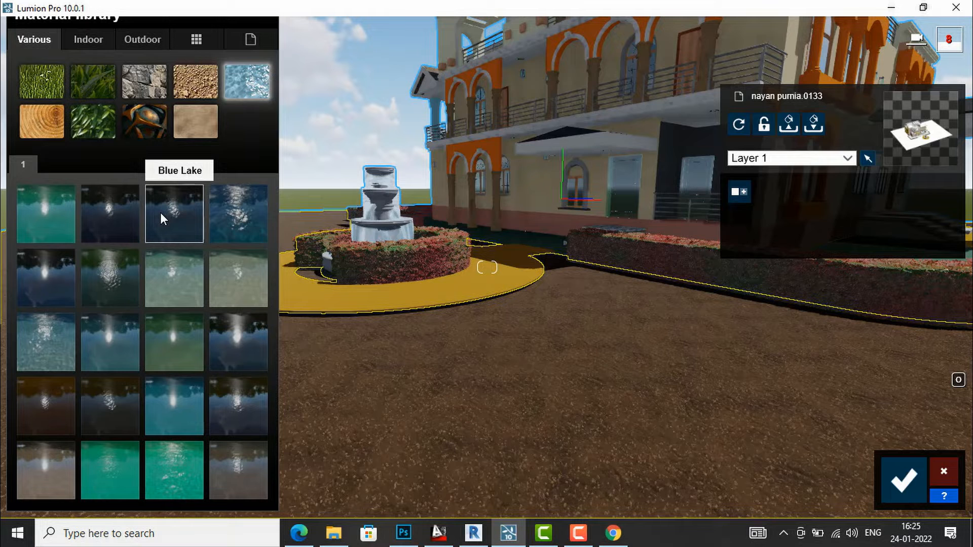
pyautogui.click(233, 211)
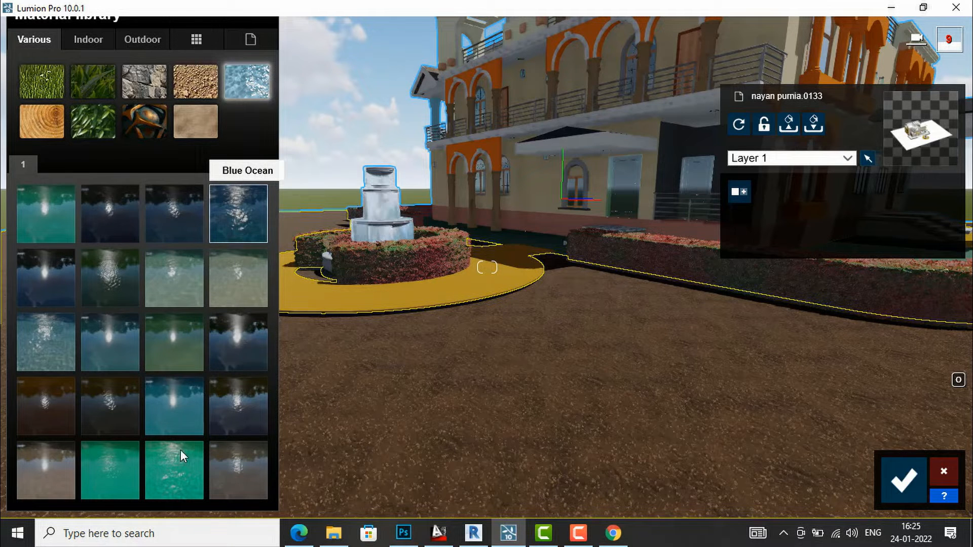
pyautogui.click(38, 275)
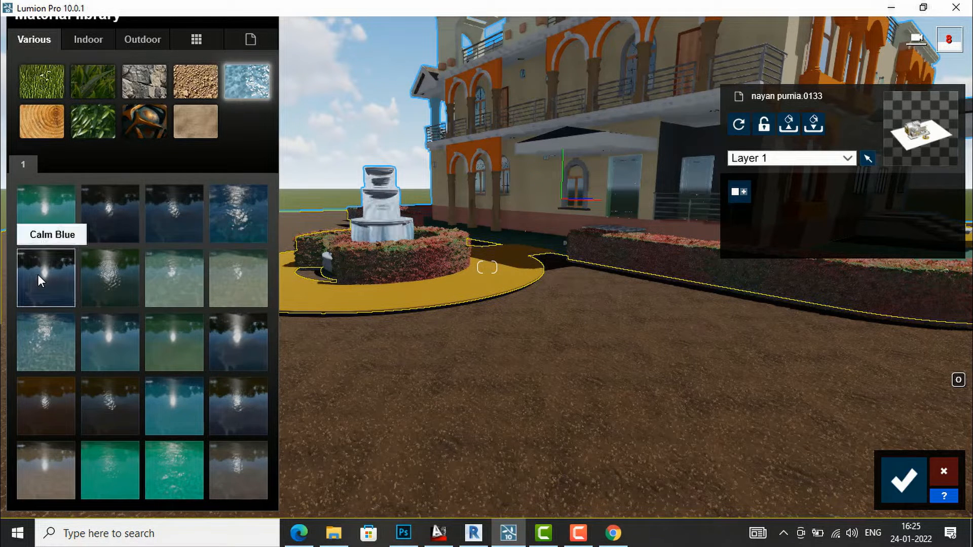
pyautogui.click(55, 206)
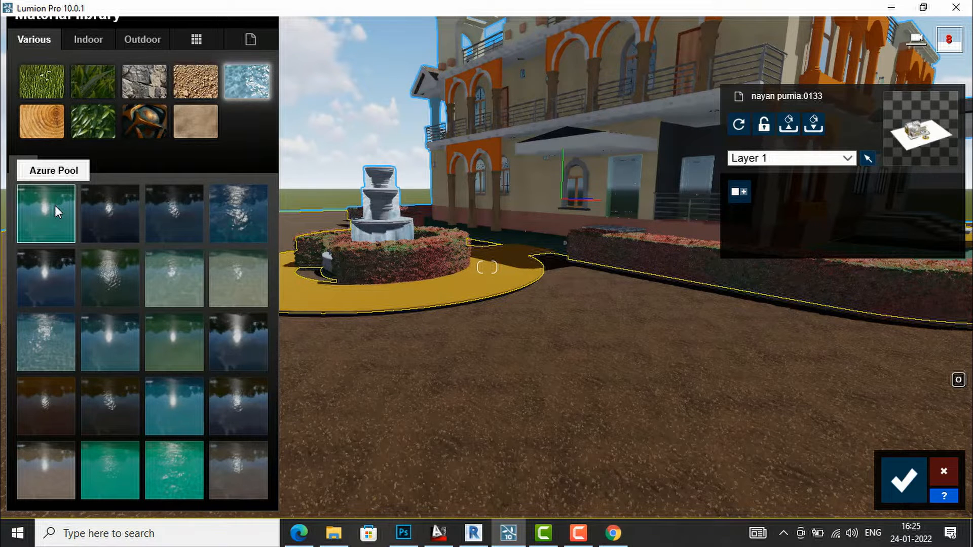
pyautogui.click(55, 205)
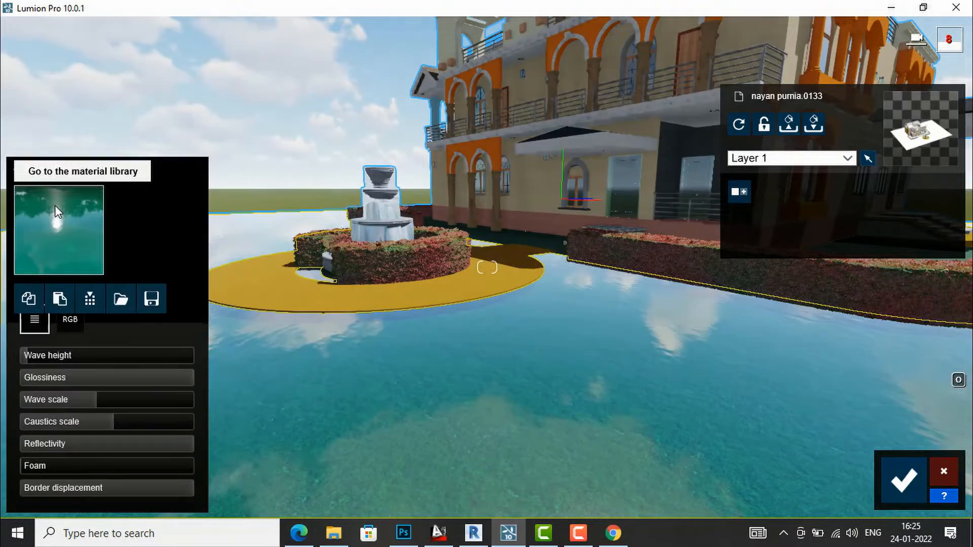
# - Adjust the Azure Pool water to a wave height of about a quarter, glossiness and caustics scale around 60%, and wave scale about 40%
pyautogui.moveTo(337, 255); pyautogui.dragTo(390, 258, button='right')
pyautogui.press('q')
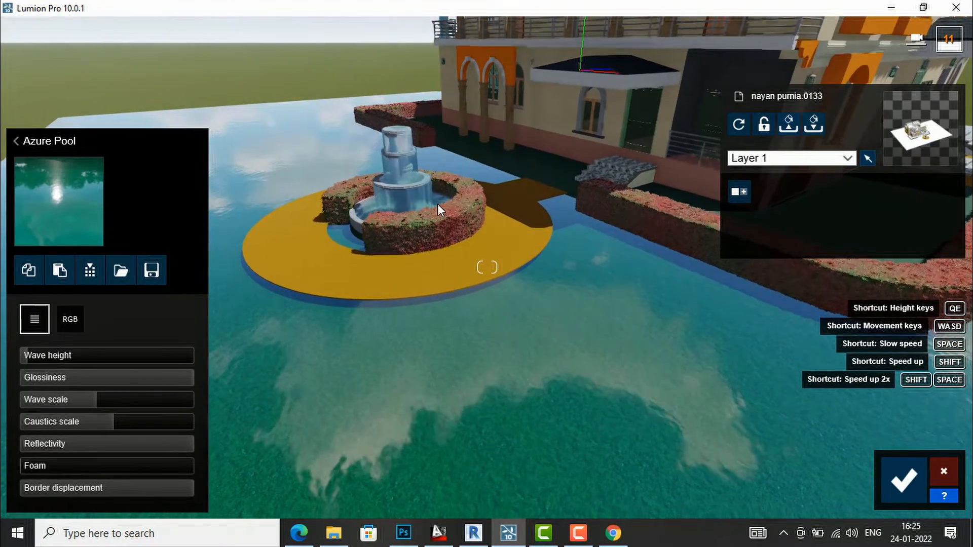
pyautogui.press('s')
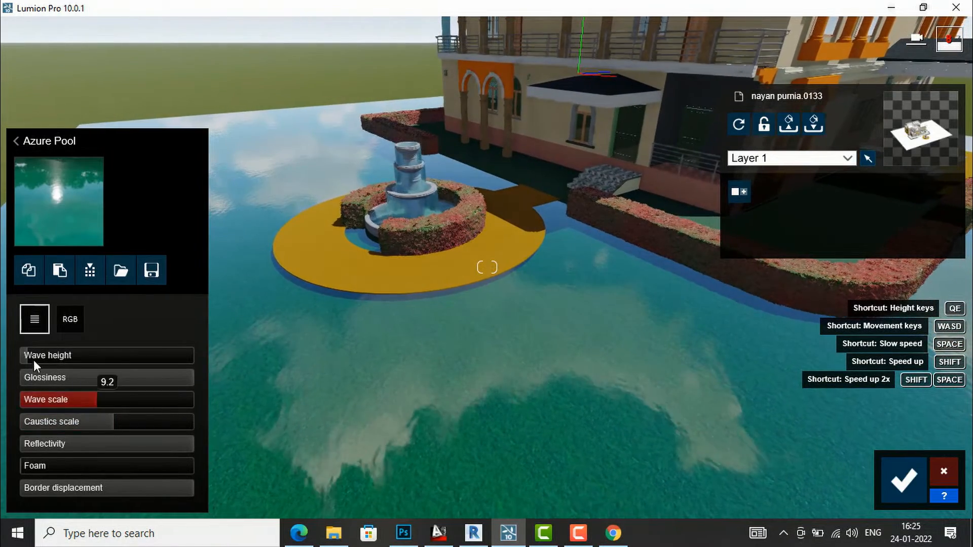
pyautogui.keyDown('shift'); pyautogui.moveTo(42, 357); pyautogui.dragTo(65, 353); pyautogui.keyUp('shift')
pyautogui.keyDown('shift'); pyautogui.moveTo(170, 382); pyautogui.dragTo(43, 418); pyautogui.keyUp('shift')
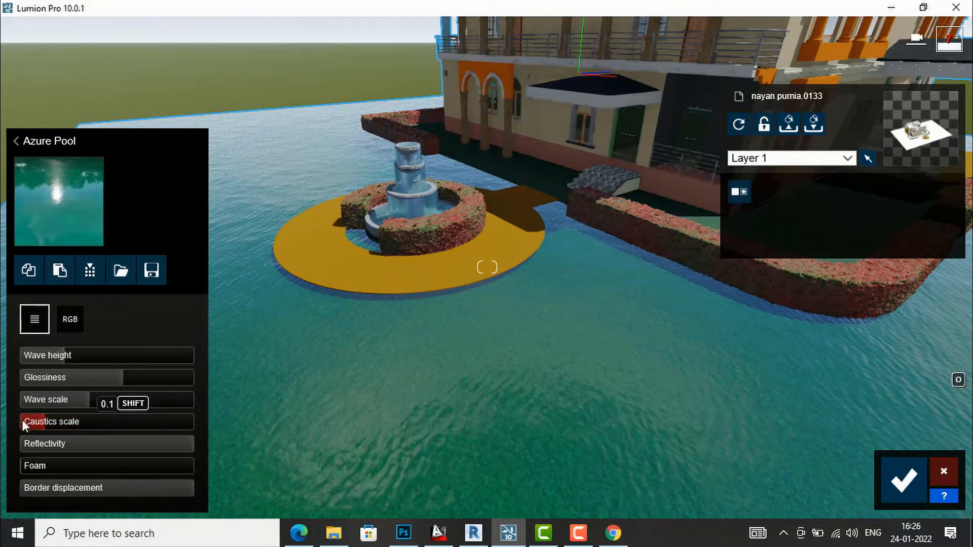
pyautogui.keyDown('shift'); pyautogui.moveTo(84, 418); pyautogui.dragTo(129, 422); pyautogui.keyUp('shift')
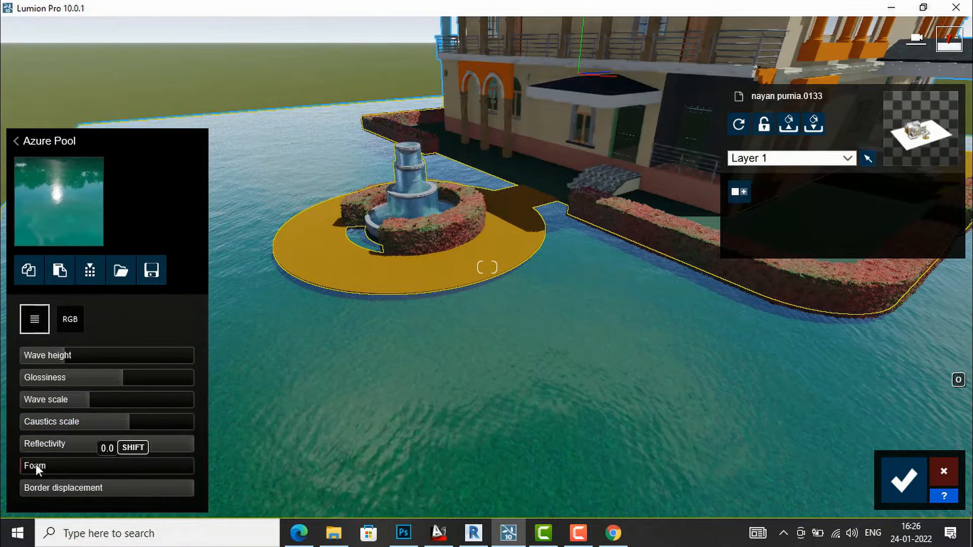
# - Add a little foam to the Azure Pool water, try lower border displacements before restoring the maximum, and return to the material library
pyautogui.moveTo(43, 463)
pyautogui.mouseDown()
pyautogui.moveTo(176, 470)
pyautogui.moveTo(45, 464)
pyautogui.mouseUp()
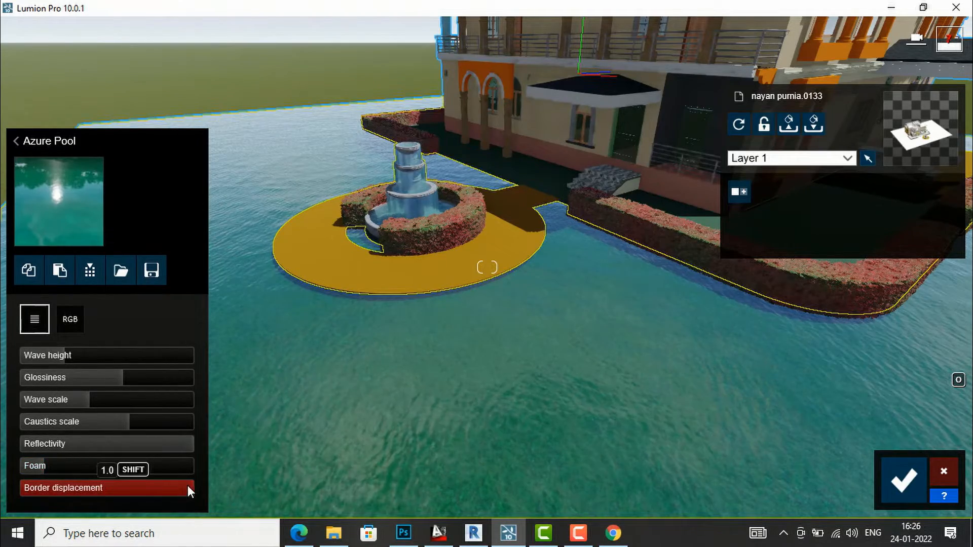
pyautogui.moveTo(155, 484); pyautogui.dragTo(137, 493)
pyautogui.moveTo(60, 484); pyautogui.dragTo(193, 488)
pyautogui.click(78, 221)
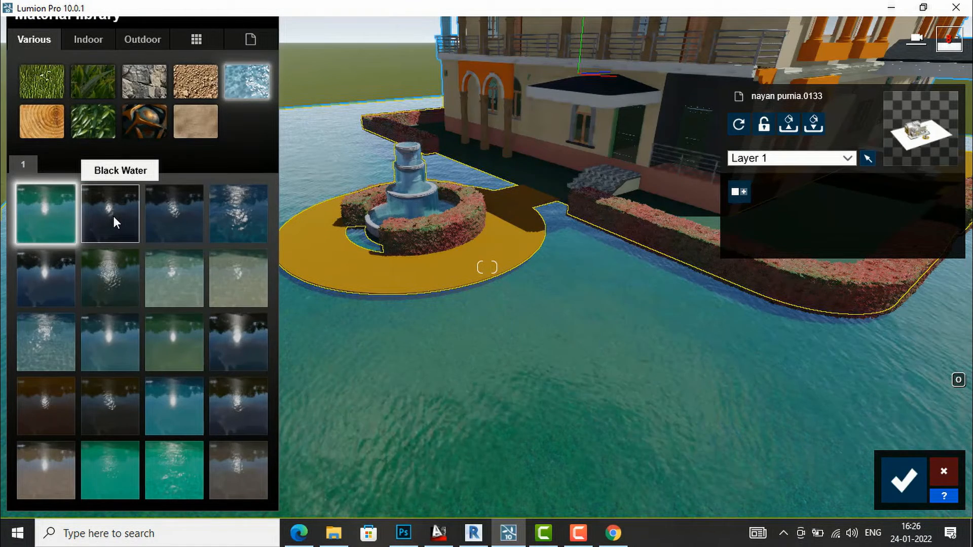
# - Try the Black Water, Blue Lake, Blue Ocean, Clear Lake and two further water materials on the ground
pyautogui.click(114, 216)
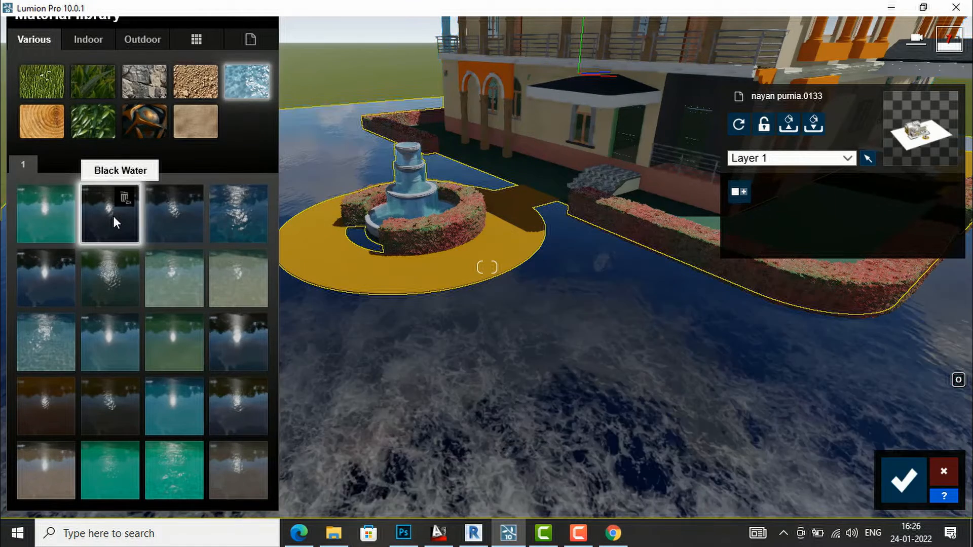
pyautogui.click(164, 225)
pyautogui.click(232, 215)
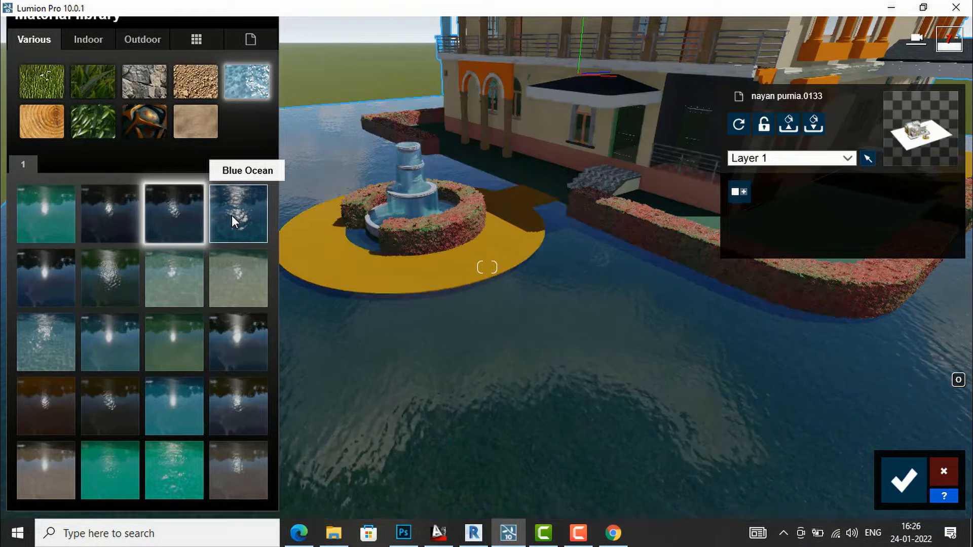
pyautogui.click(242, 281)
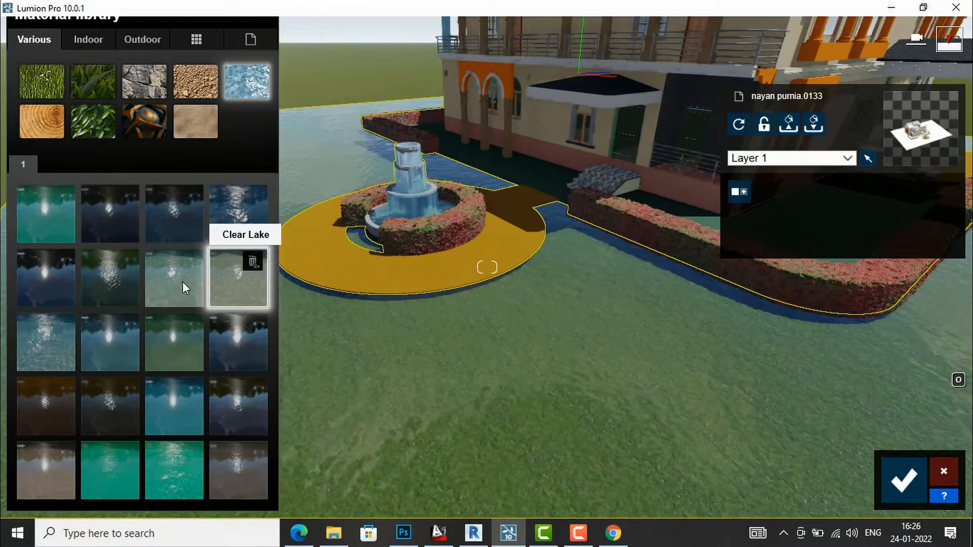
pyautogui.click(129, 283)
pyautogui.click(42, 341)
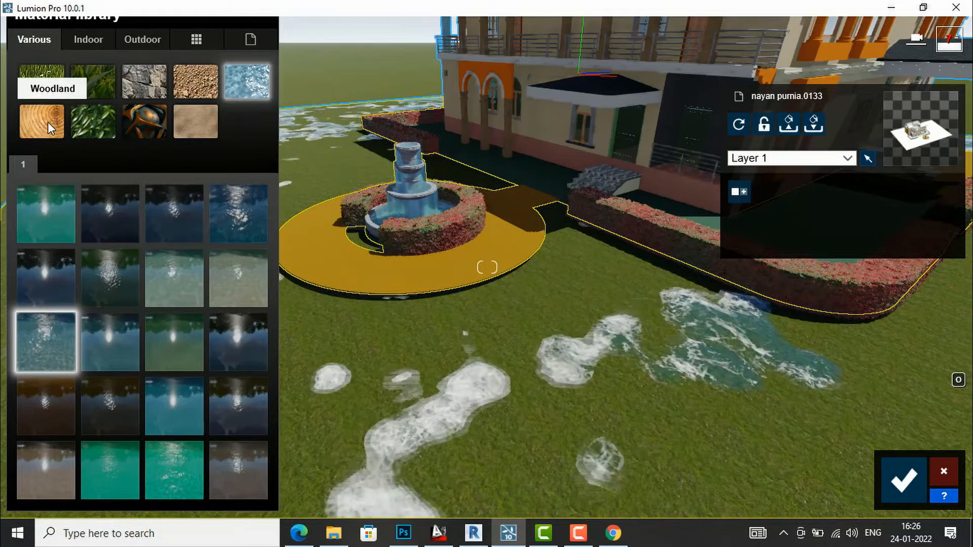
# - Try the Woodland materials Stacked Logs 001 and Woodchips 002 on the ground, and return to the material library
pyautogui.click(48, 122)
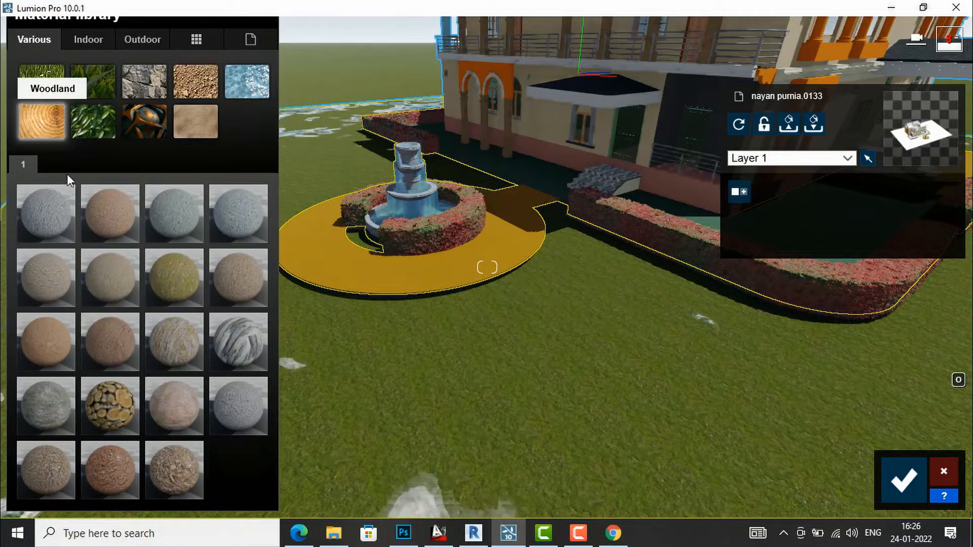
pyautogui.click(105, 398)
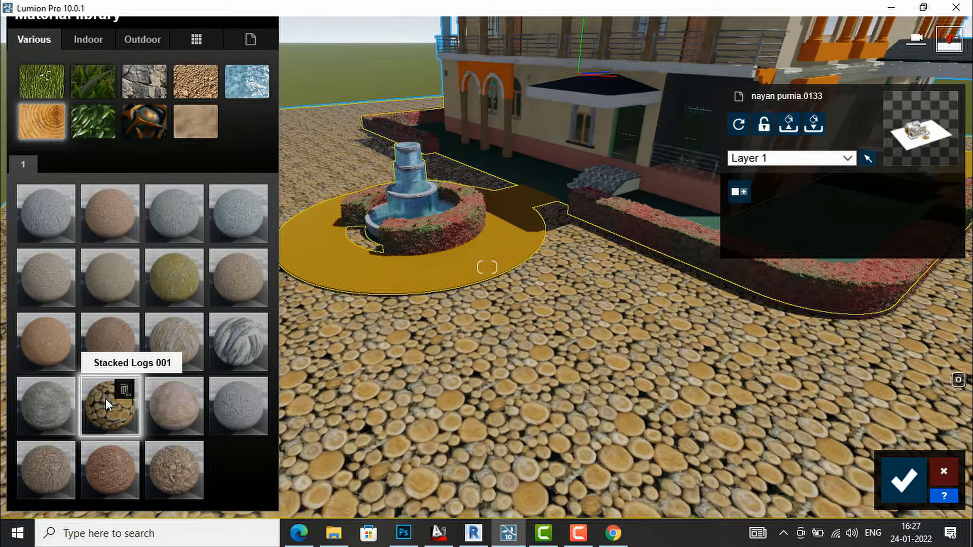
pyautogui.click(108, 467)
pyautogui.click(109, 466)
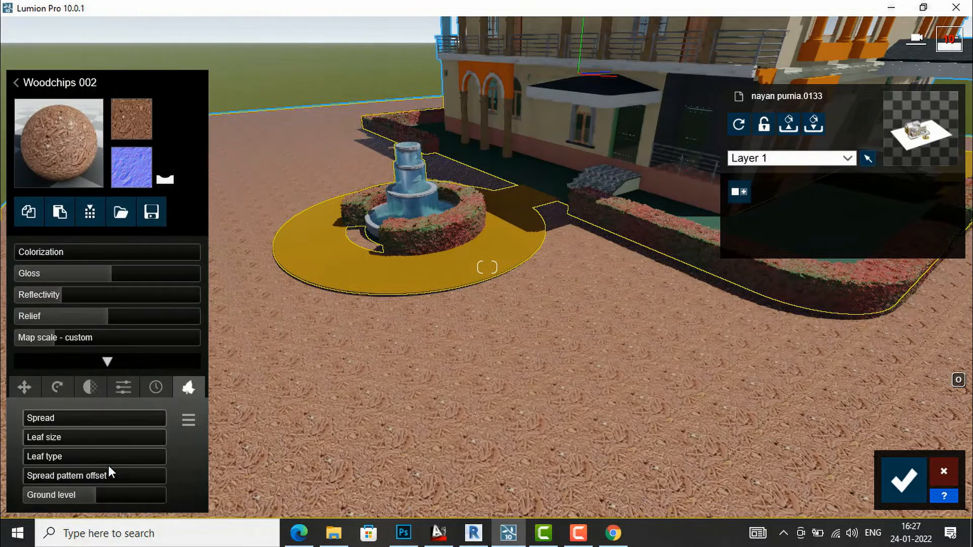
pyautogui.click(59, 211)
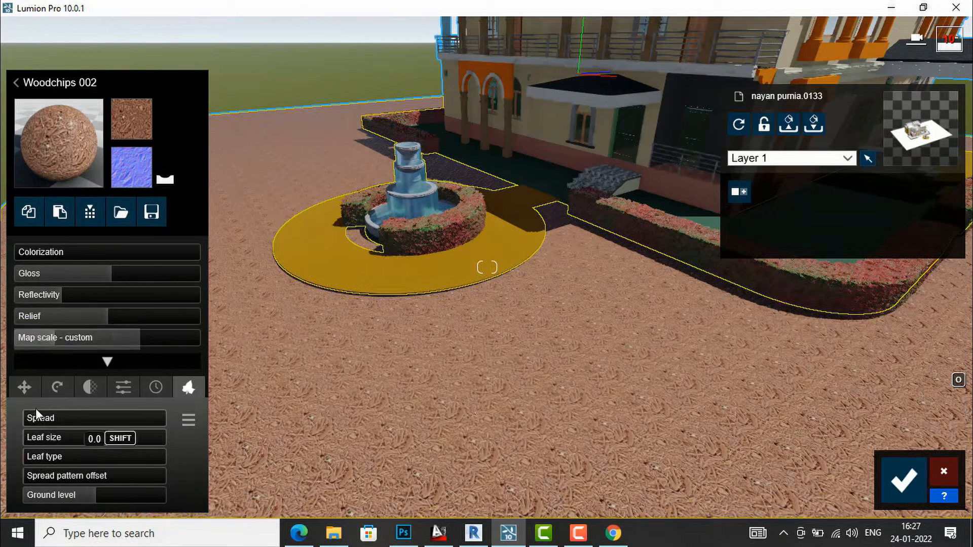
pyautogui.click(65, 151)
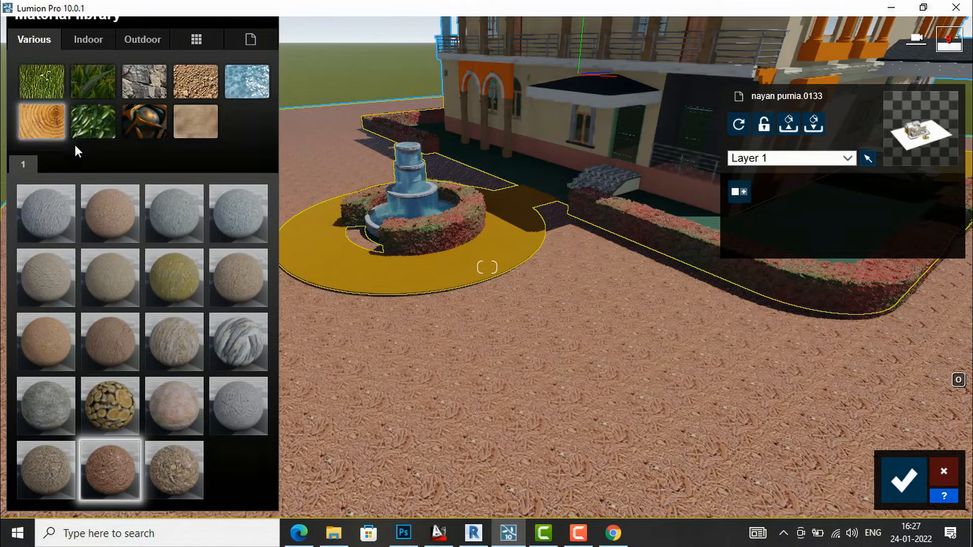
# - Try the reddish aged material on the ground and replace it with AgedIron
pyautogui.click(137, 119)
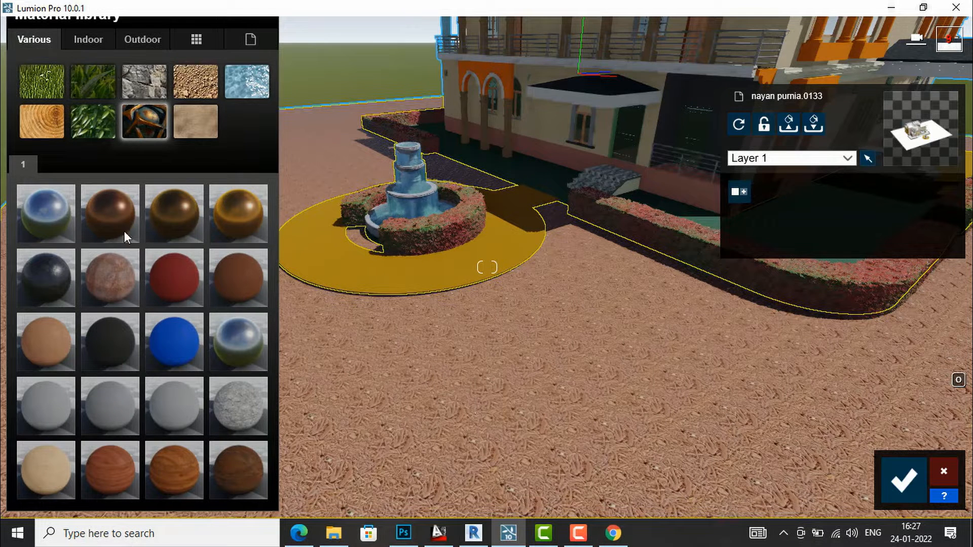
pyautogui.click(125, 271)
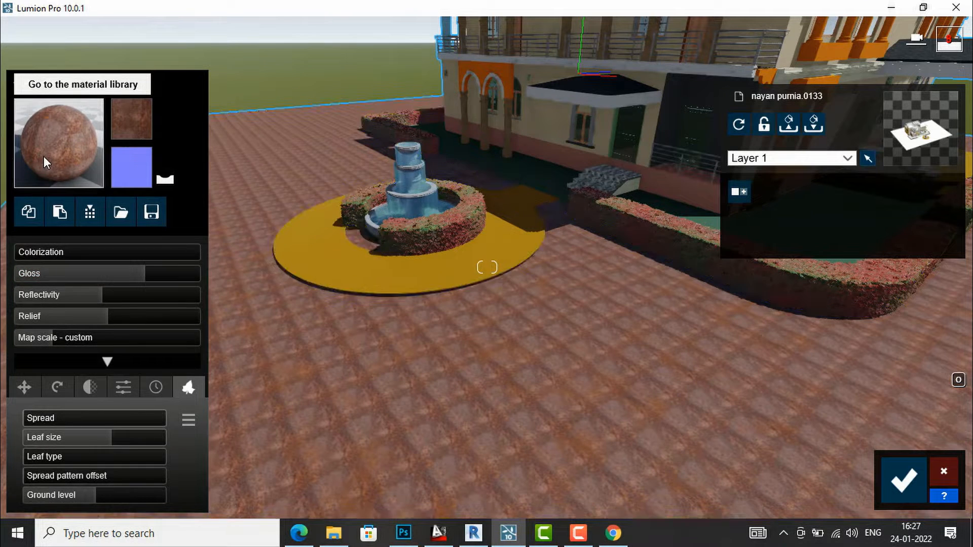
pyautogui.click(44, 156)
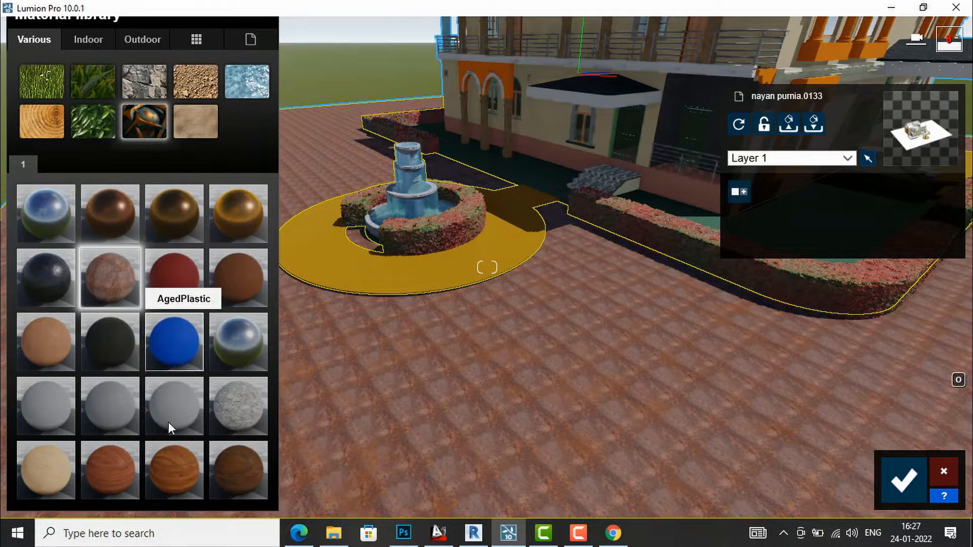
pyautogui.click(44, 278)
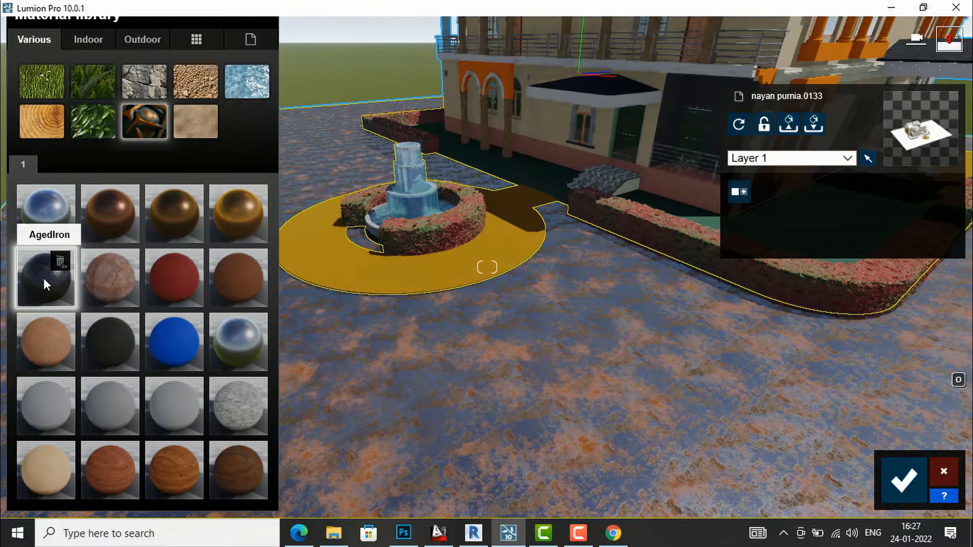
# - Try the Brown and White Fur and the Green Fur on the ground, and return to the material library
pyautogui.click(186, 124)
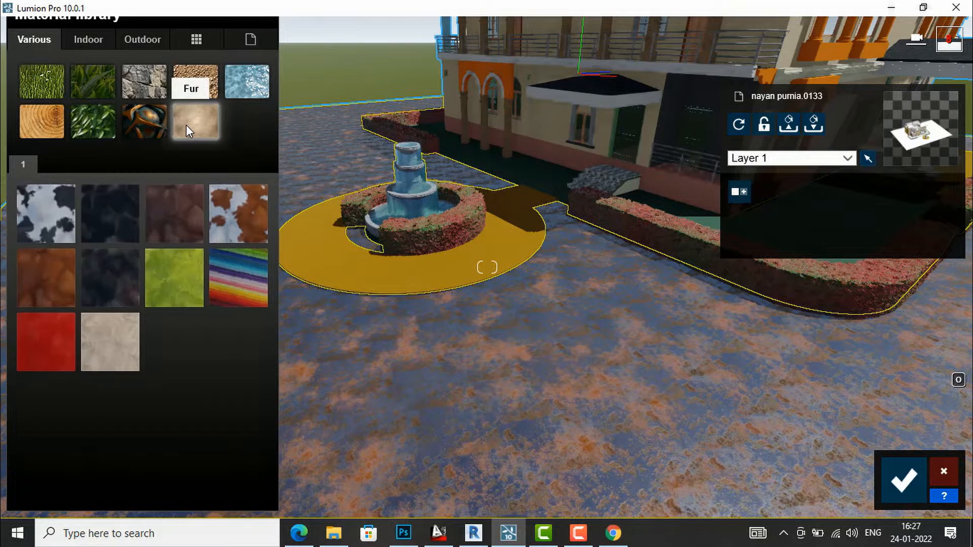
pyautogui.click(230, 210)
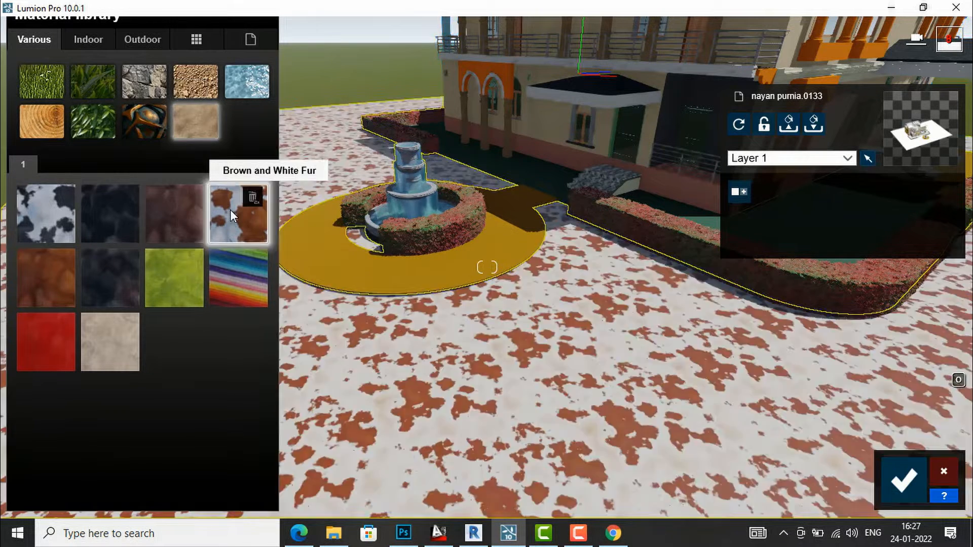
pyautogui.click(172, 274)
pyautogui.click(172, 274)
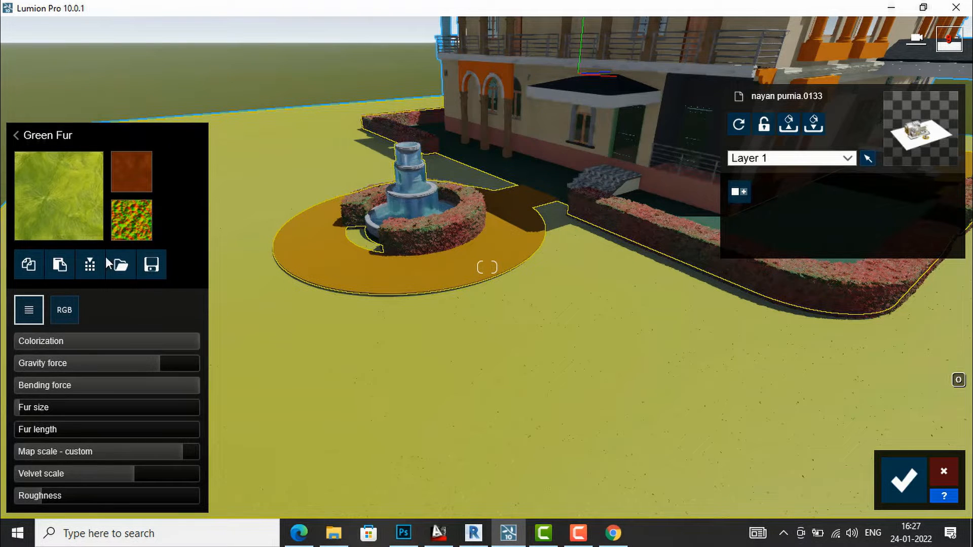
pyautogui.click(129, 178)
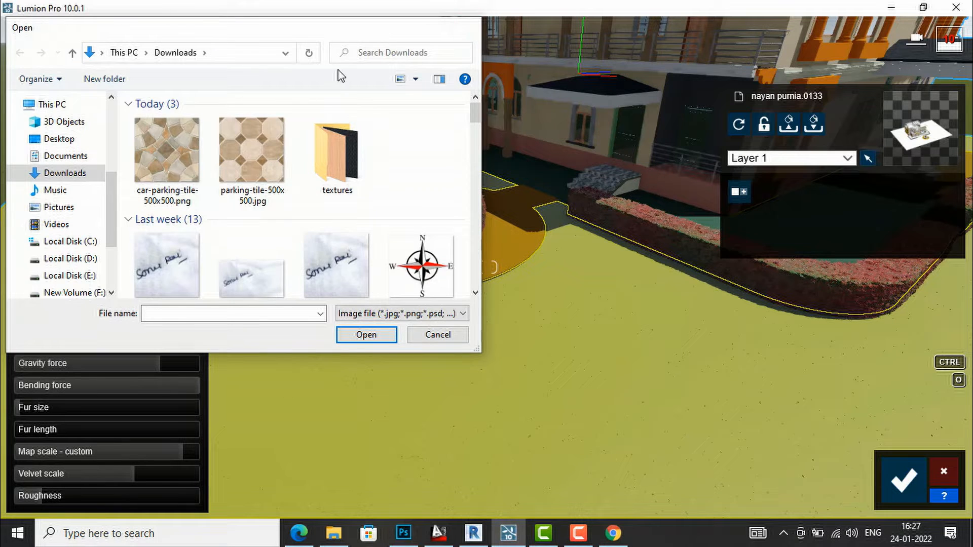
pyautogui.press('Escape')
pyautogui.click(59, 179)
# - Apply Black and White Fur to the ground after trying red fur, with colorization at about a quarter and fur size 0.1
pyautogui.click(48, 329)
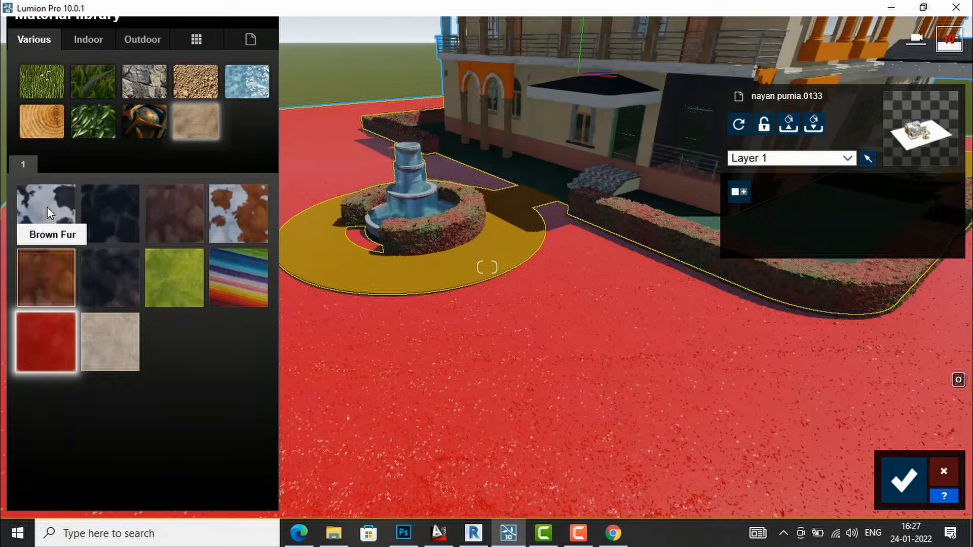
pyautogui.click(47, 208)
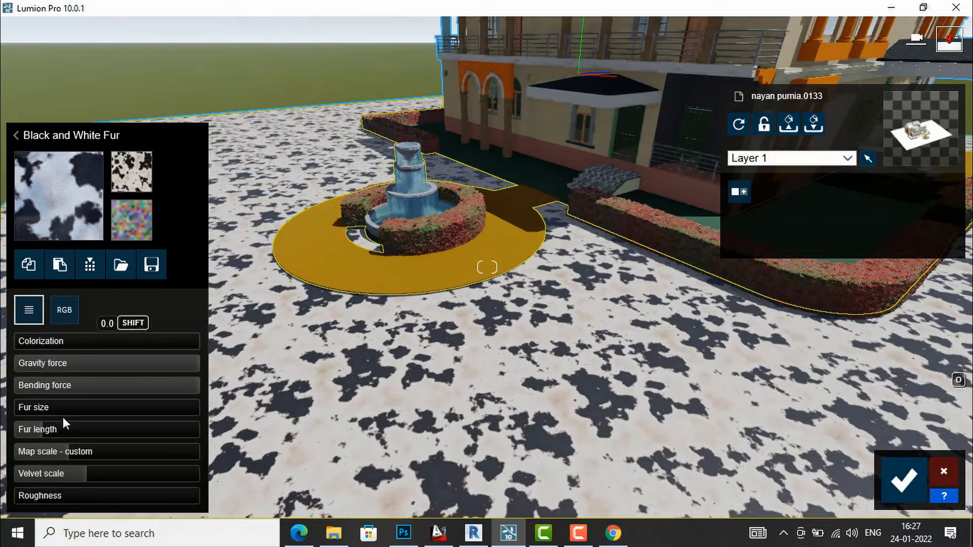
pyautogui.moveTo(39, 343); pyautogui.dragTo(64, 342)
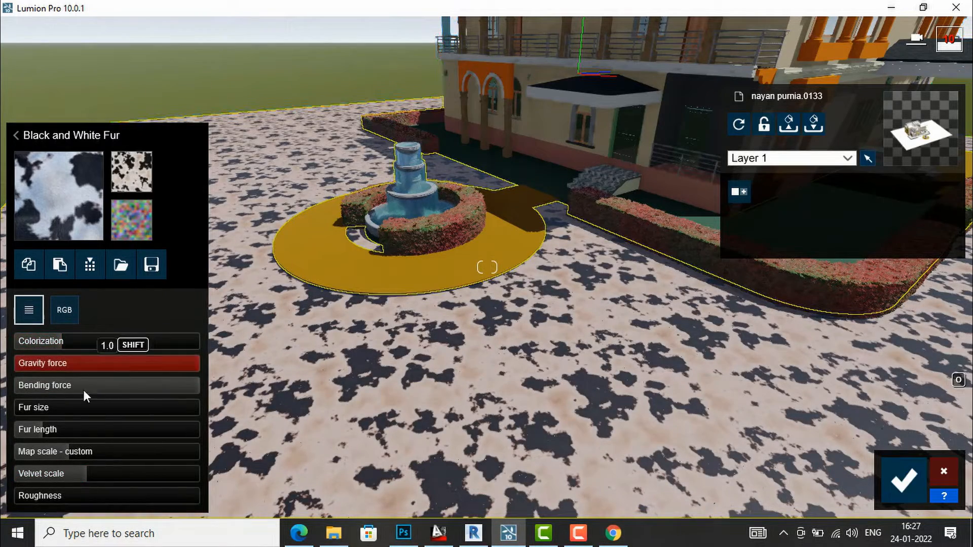
pyautogui.moveTo(31, 406)
pyautogui.mouseDown()
pyautogui.moveTo(117, 406)
pyautogui.moveTo(25, 407)
pyautogui.mouseUp()
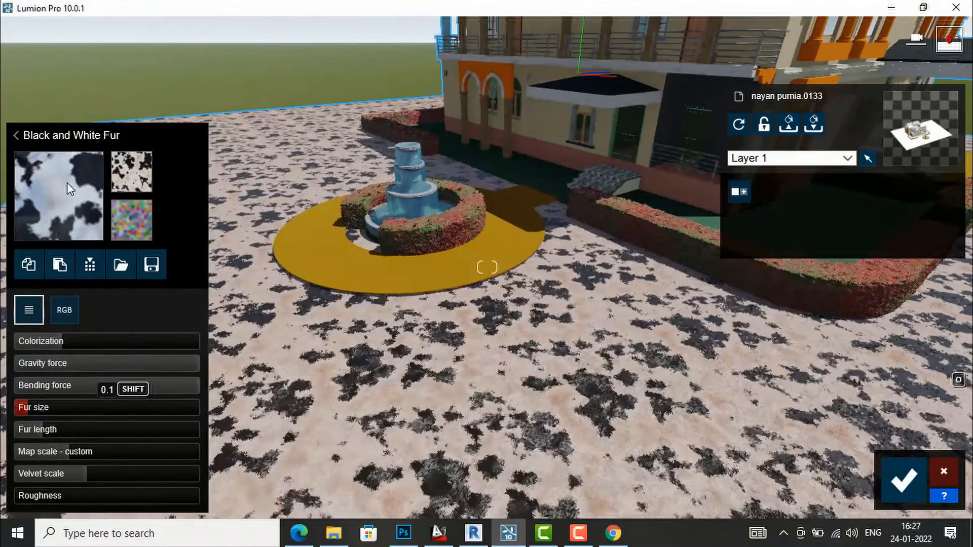
pyautogui.click(67, 185)
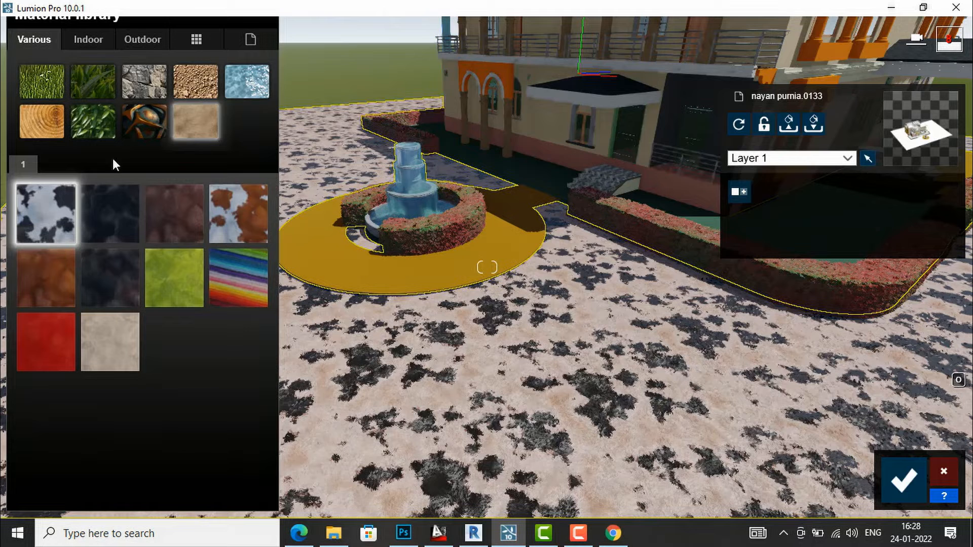
# - Apply the indoor stone material Marble 015 1024 to the kitchen countertop inside the villa
pyautogui.click(31, 40)
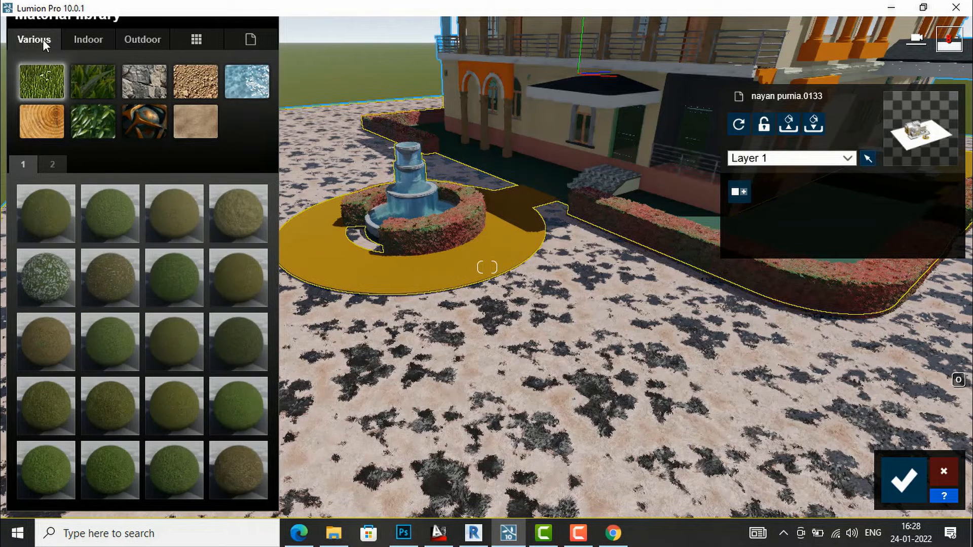
pyautogui.click(87, 41)
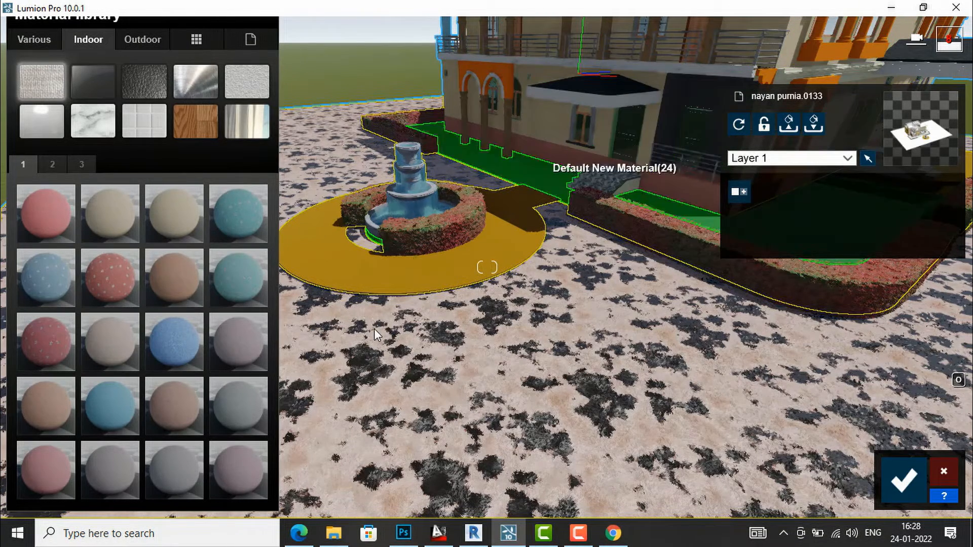
pyautogui.press('s')
pyautogui.moveTo(454, 360); pyautogui.dragTo(474, 357, button='right')
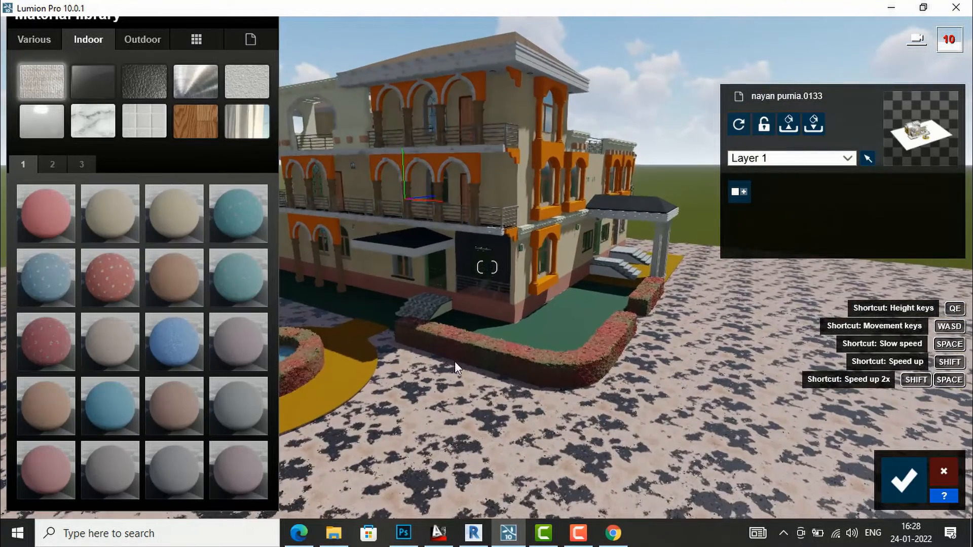
pyautogui.press('w')
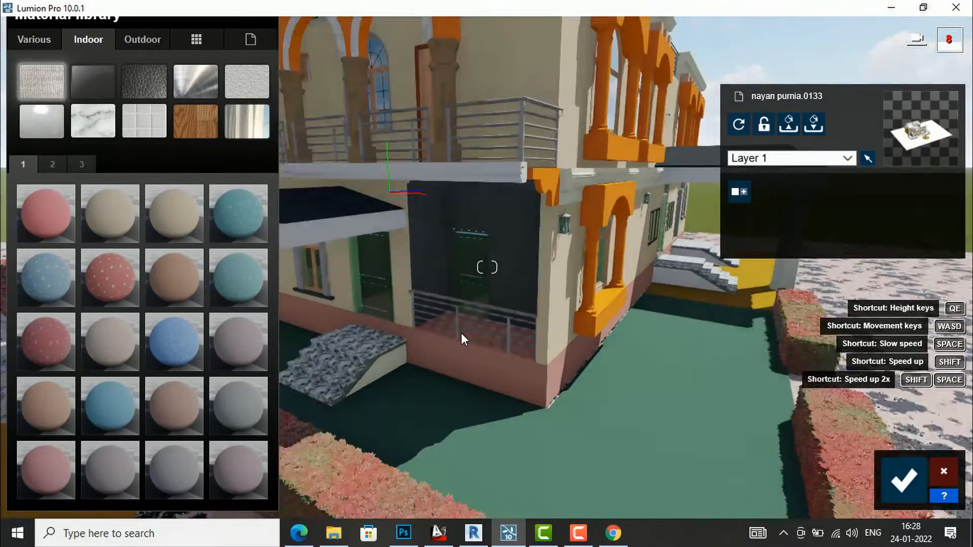
pyautogui.press('w')
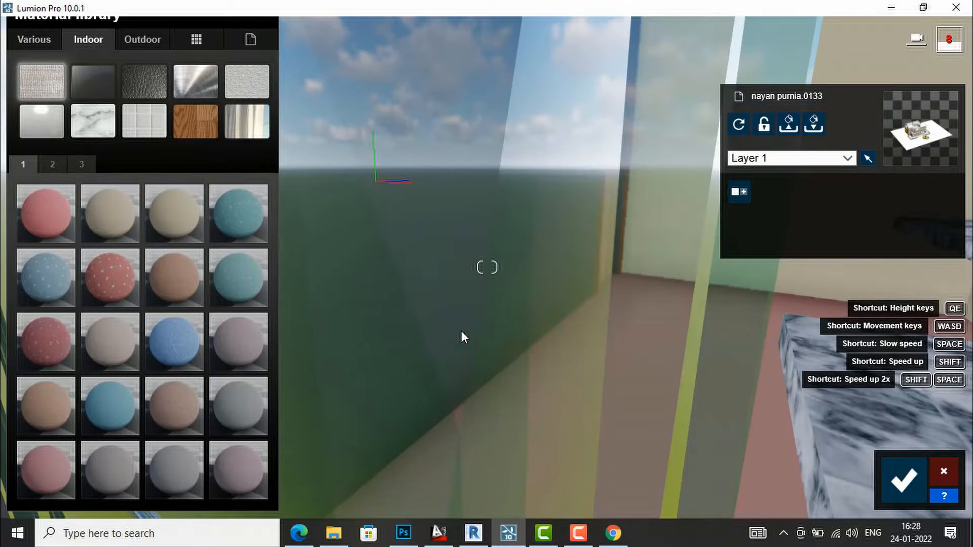
pyautogui.press('w')
pyautogui.moveTo(468, 330); pyautogui.dragTo(544, 324, button='right')
pyautogui.press('s')
pyautogui.press('w')
pyautogui.moveTo(494, 350); pyautogui.dragTo(470, 342, button='right')
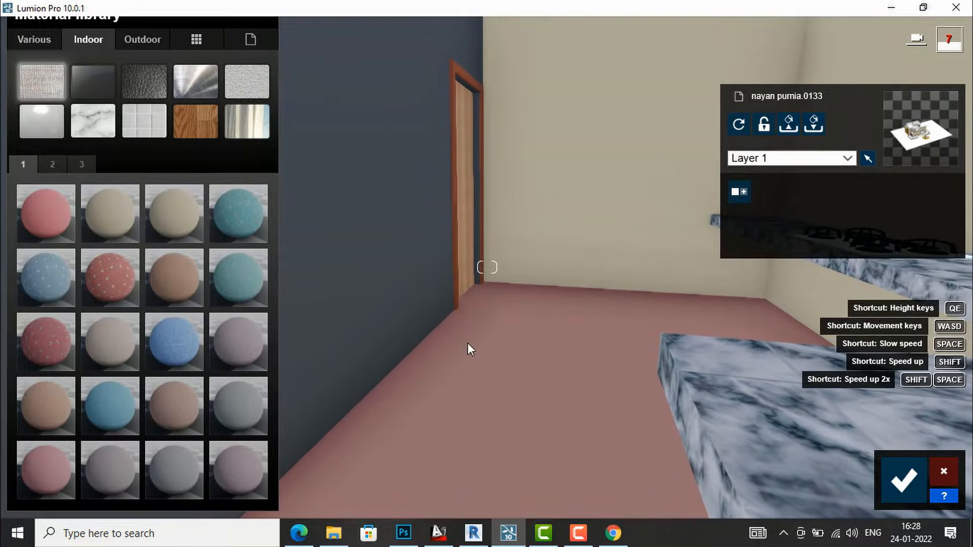
pyautogui.click(682, 358)
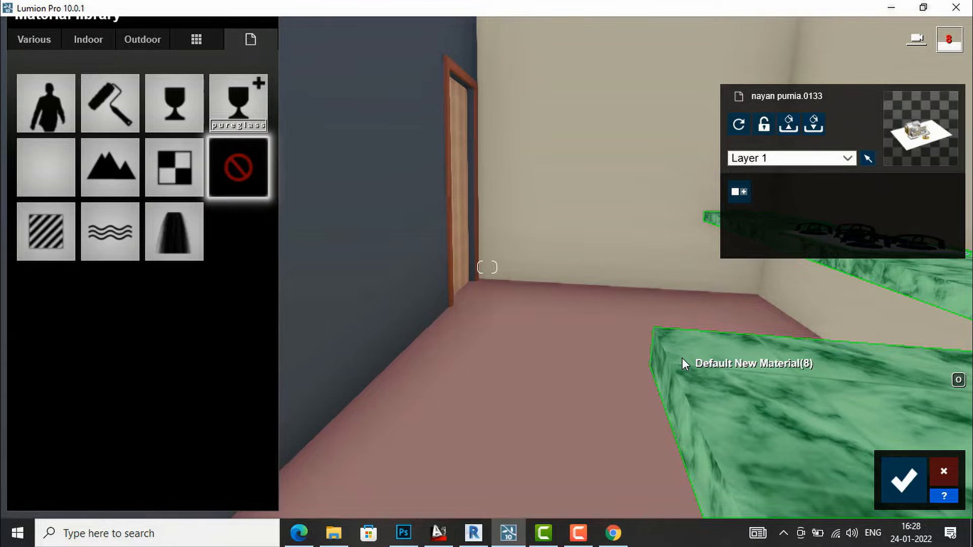
pyautogui.click(89, 40)
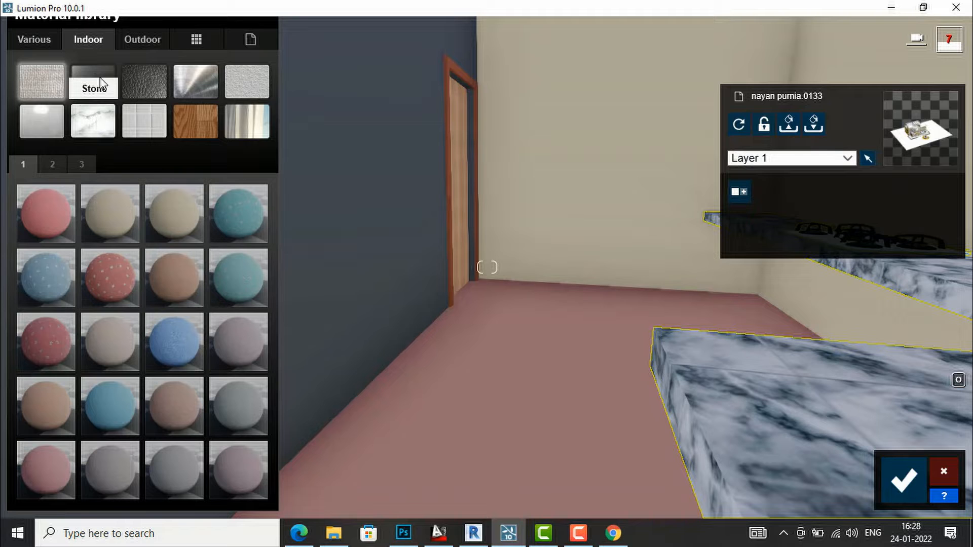
pyautogui.click(96, 120)
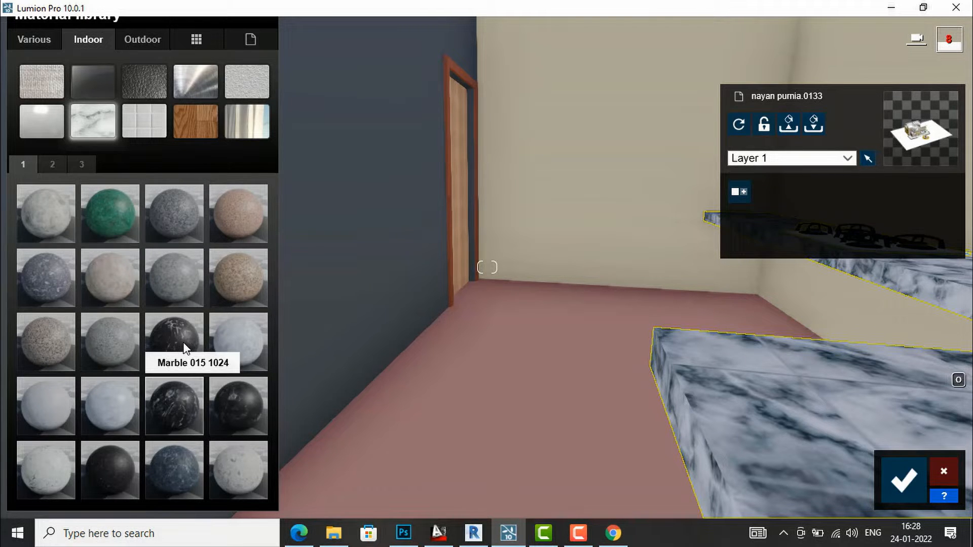
pyautogui.click(177, 400)
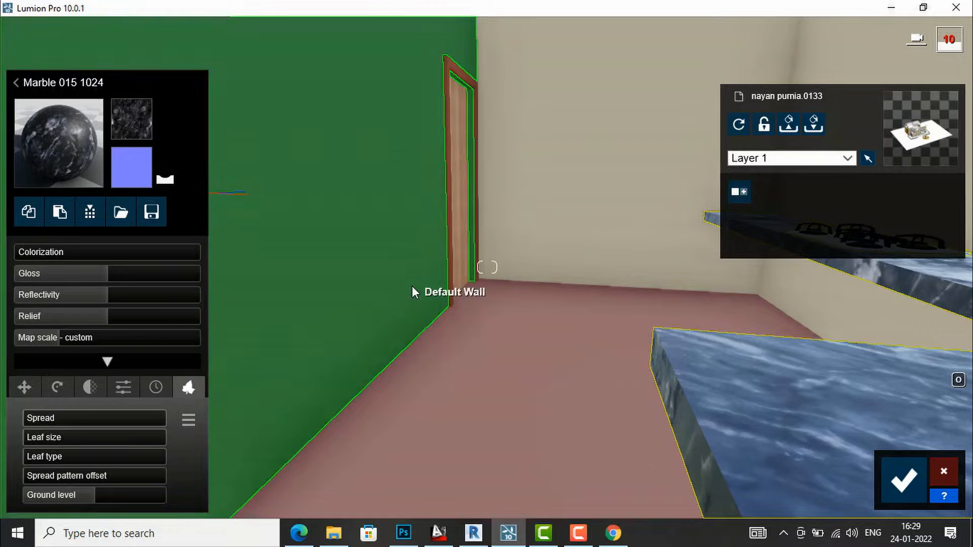
# - Set the map scale of the kitchen countertop's marble to about 2.4
pyautogui.press('s')
pyautogui.moveTo(446, 297); pyautogui.dragTo(481, 344, button='right')
pyautogui.moveTo(487, 267); pyautogui.dragTo(207, 346, button='right')
pyautogui.press('q')
pyautogui.press('q')
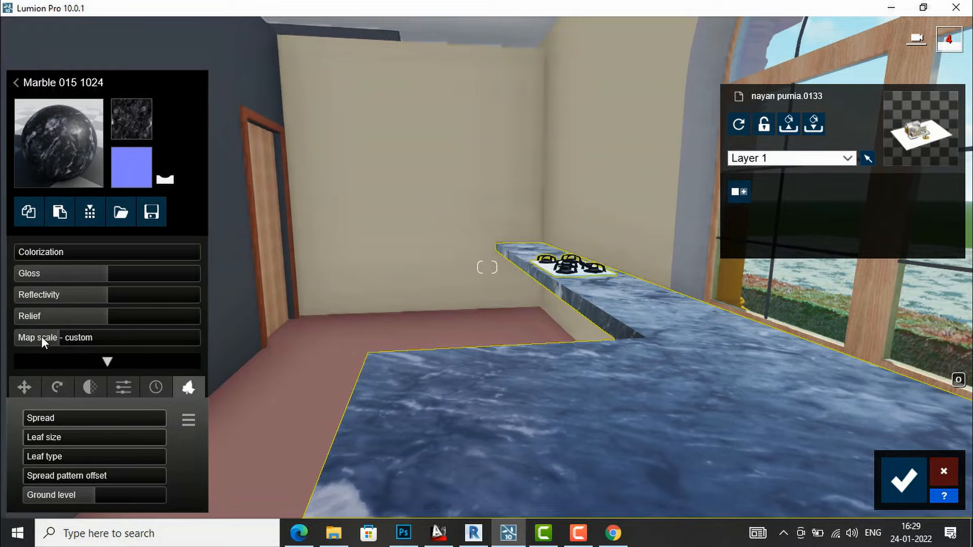
pyautogui.moveTo(50, 336)
pyautogui.mouseDown()
pyautogui.moveTo(40, 333)
pyautogui.moveTo(61, 334)
pyautogui.mouseUp()
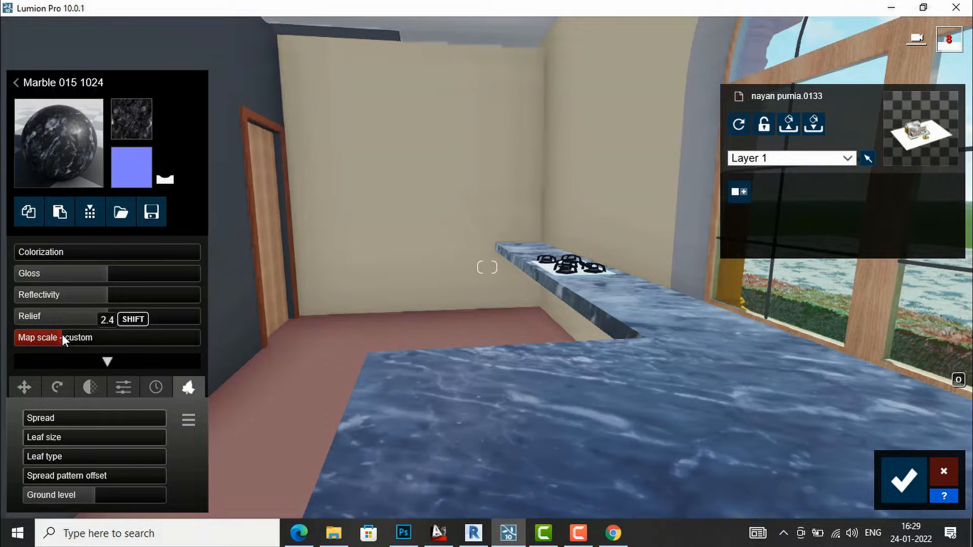
# - Try the indoor wood material Polii Wood Flooring 045 2K on the kitchen floor
pyautogui.click(336, 326)
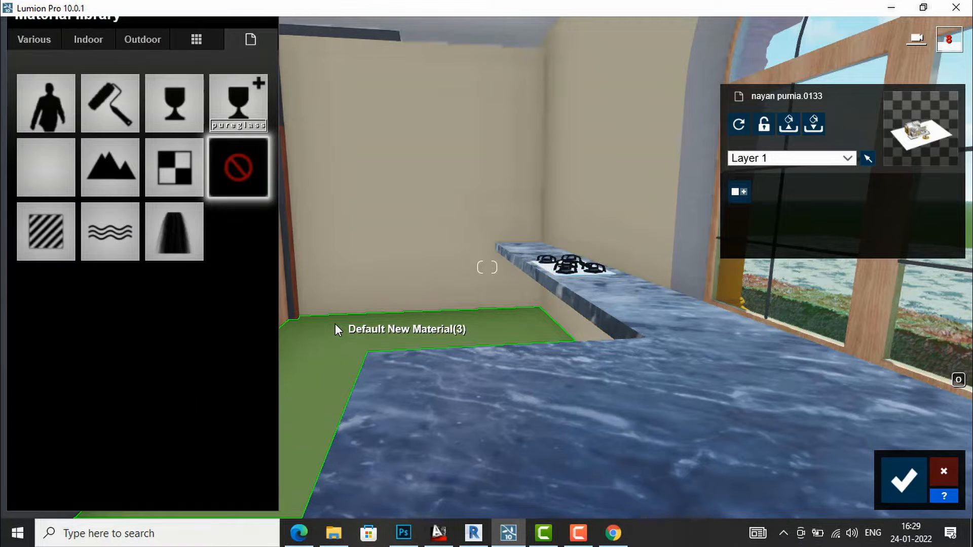
pyautogui.click(90, 40)
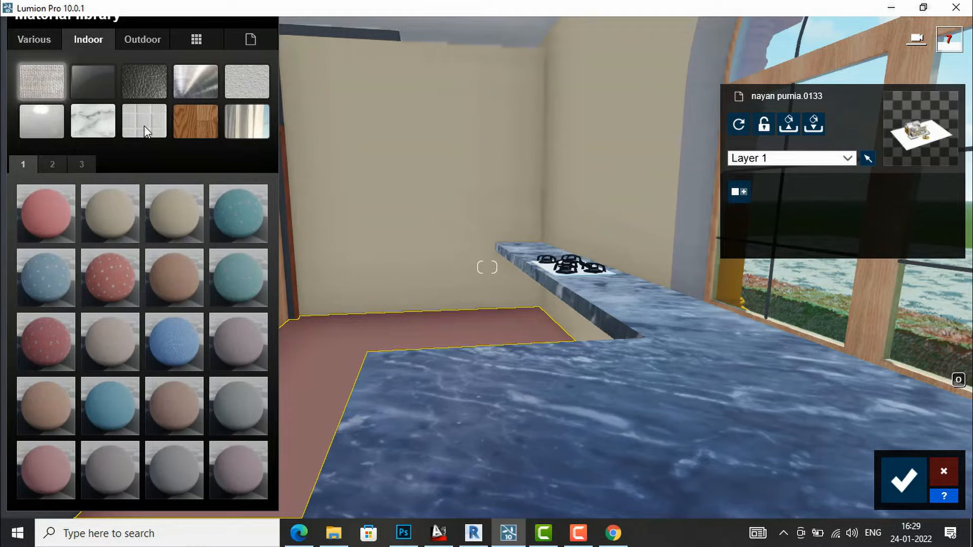
pyautogui.click(183, 124)
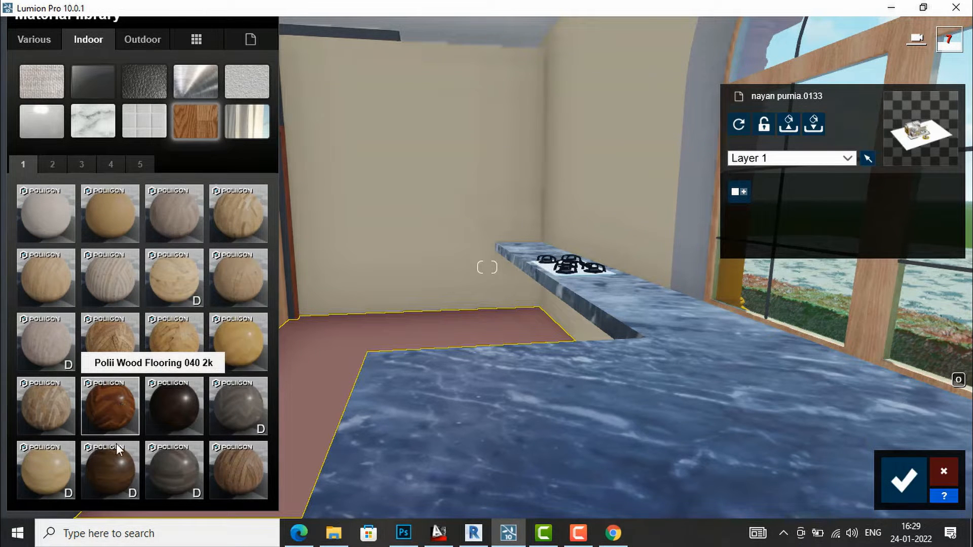
pyautogui.click(112, 467)
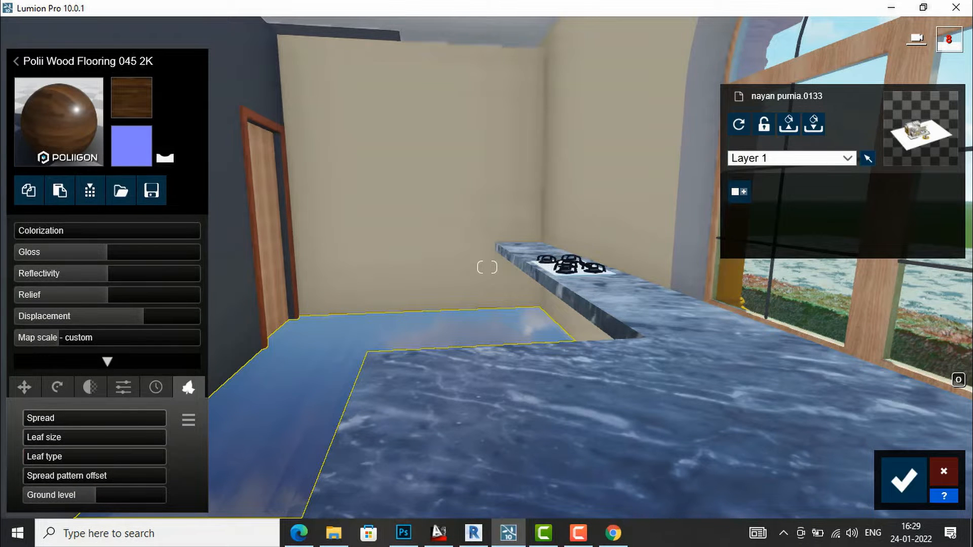
# - Reduce the wood floor's reflectivity to about a fifth of its range and its gloss slightly, with a map scale of 1.8
pyautogui.press('s')
pyautogui.moveTo(487, 267); pyautogui.dragTo(399, 323, button='right')
pyautogui.press('w')
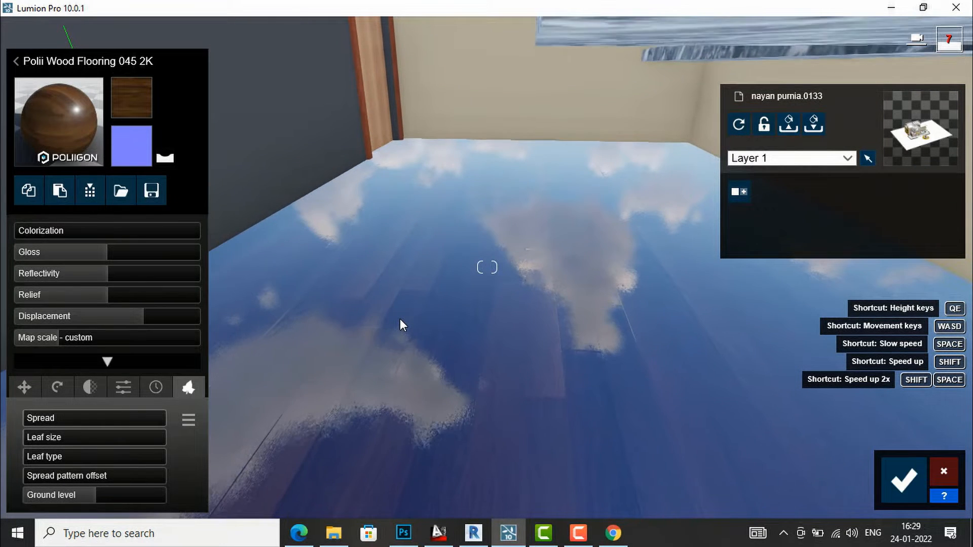
pyautogui.press('q')
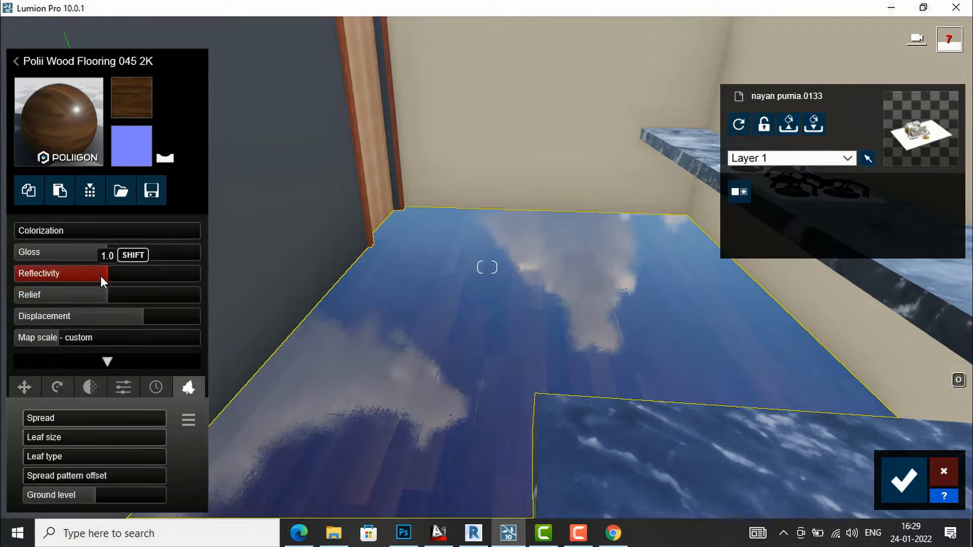
pyautogui.moveTo(98, 275); pyautogui.dragTo(54, 272)
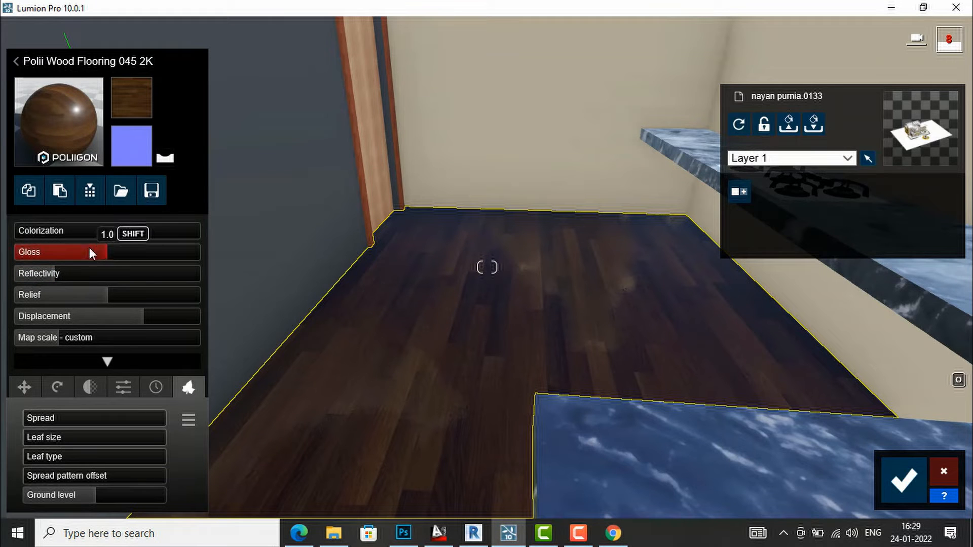
pyautogui.moveTo(101, 251); pyautogui.dragTo(81, 254)
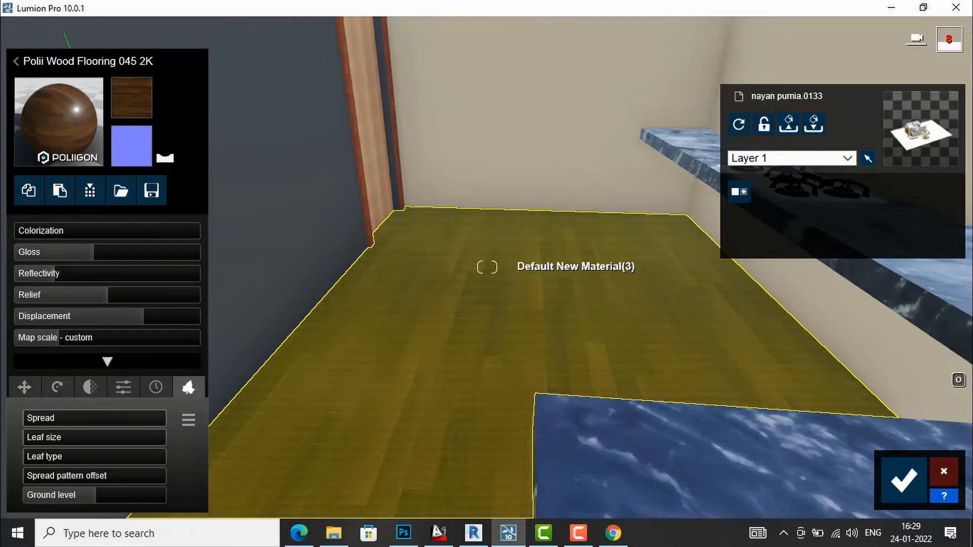
pyautogui.moveTo(576, 263); pyautogui.dragTo(587, 291, button='right')
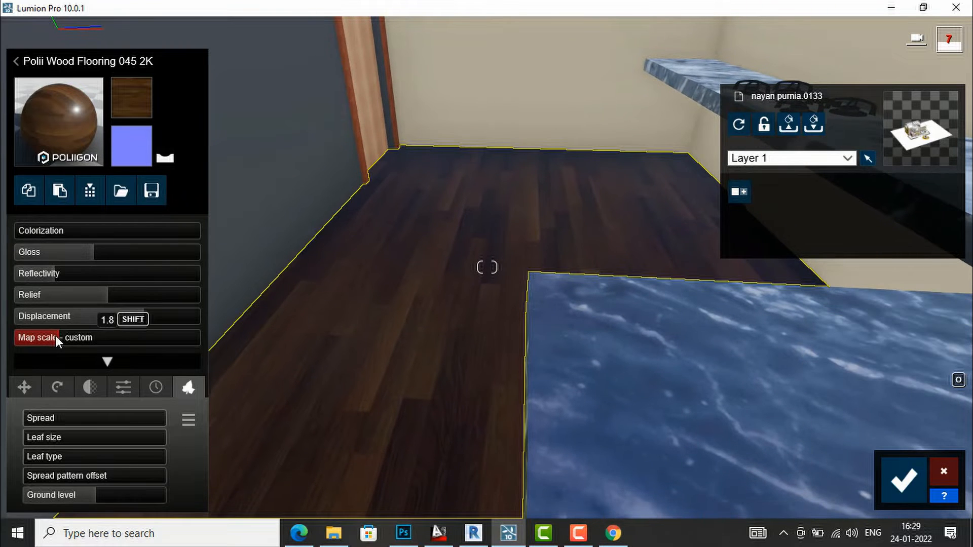
pyautogui.moveTo(64, 336)
pyautogui.mouseDown()
pyautogui.moveTo(47, 336)
pyautogui.moveTo(59, 336)
pyautogui.mouseUp()
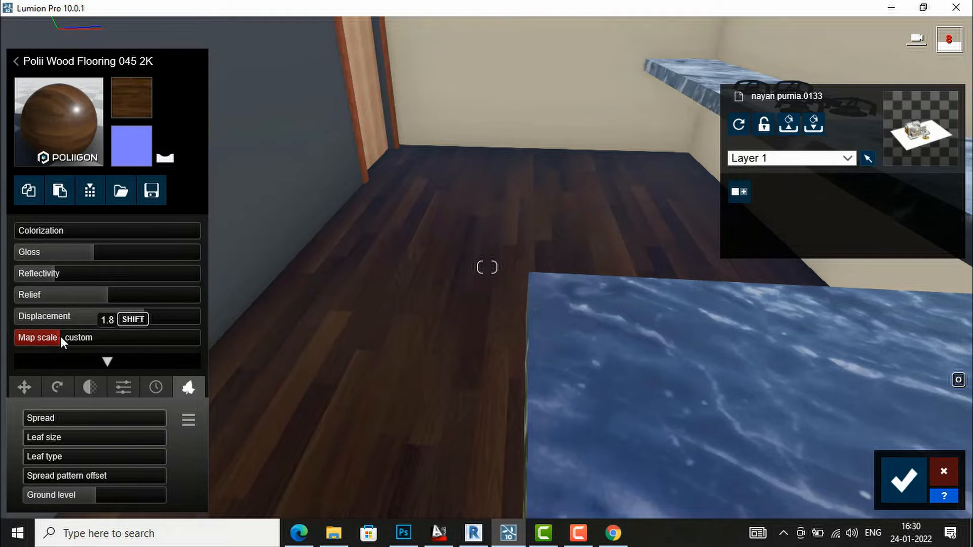
# - Try the tile material Polii TilesMarble 064 2k on the kitchen floor with reduced reflectivity, and return to the material library
pyautogui.click(64, 128)
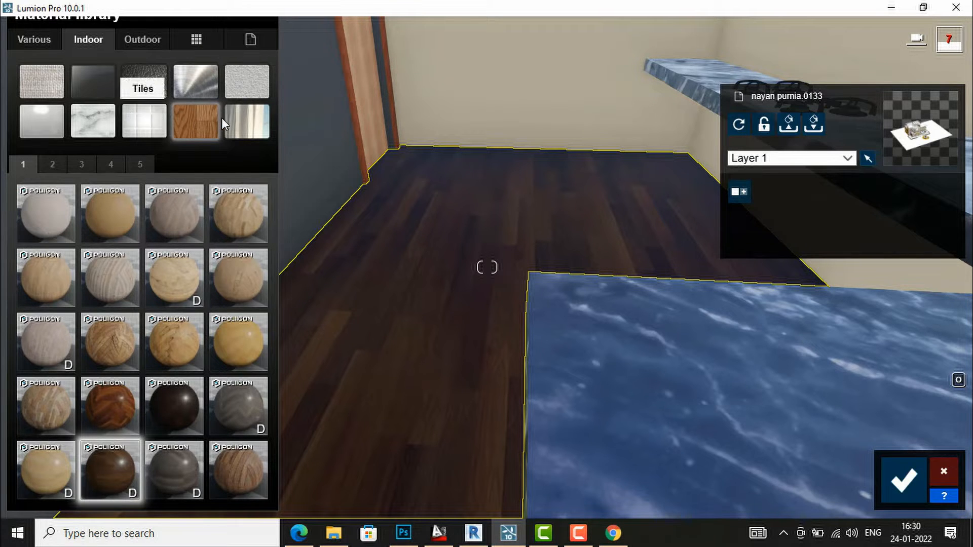
pyautogui.click(147, 126)
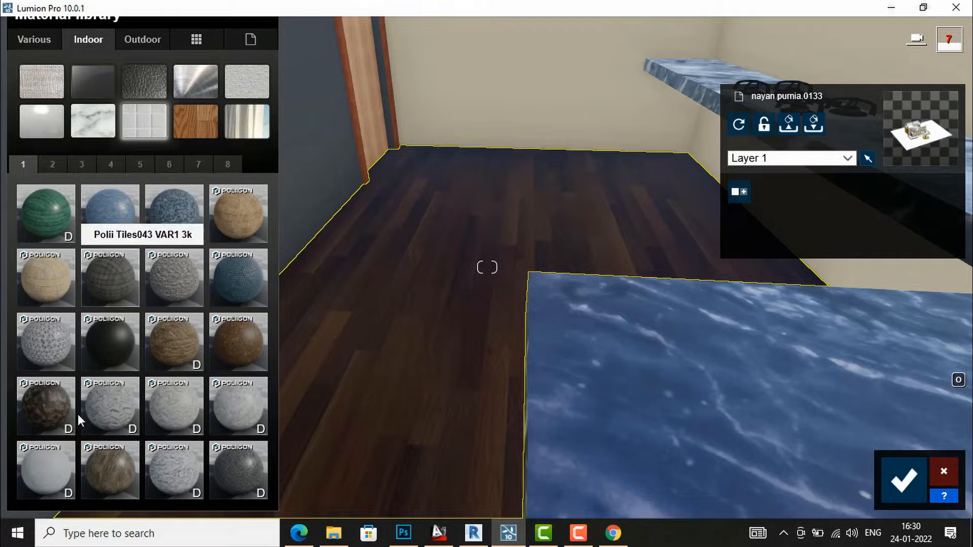
pyautogui.click(113, 465)
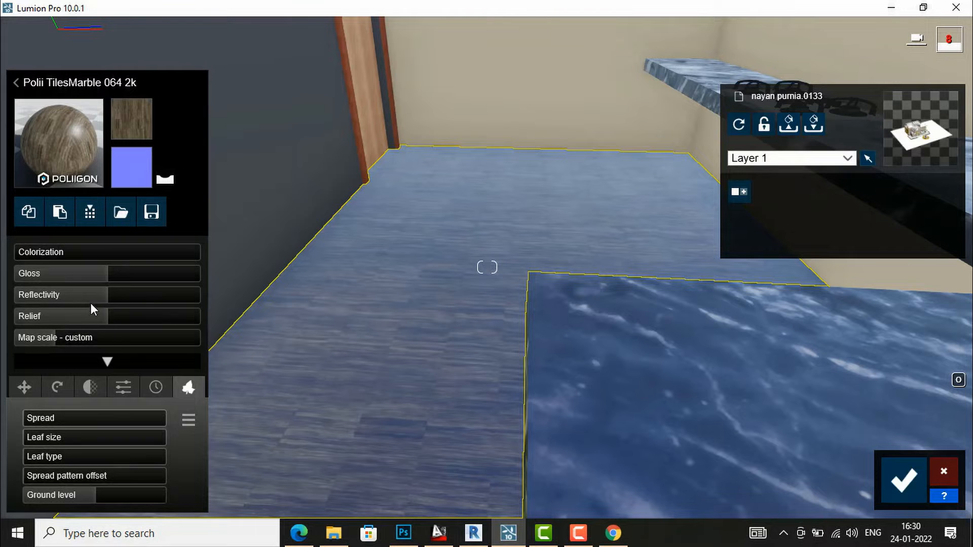
pyautogui.moveTo(102, 294)
pyautogui.moveTo(93, 293); pyautogui.dragTo(84, 274)
pyautogui.click(105, 273)
pyautogui.moveTo(63, 335); pyautogui.dragTo(65, 148)
pyautogui.click(65, 148)
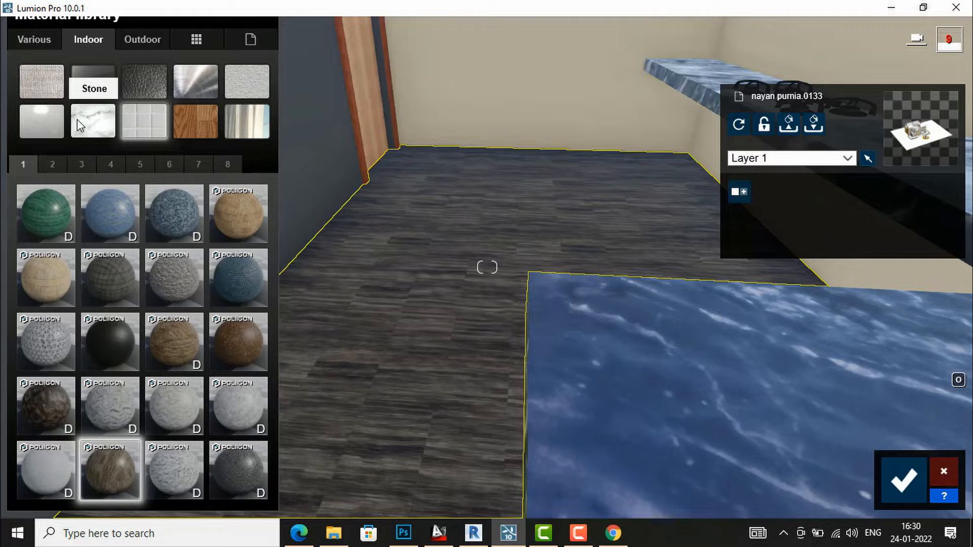
# - Apply the outdoor brick material Bricks 001 1024 to the selected floor surface shared with the villa's plinth
pyautogui.click(259, 126)
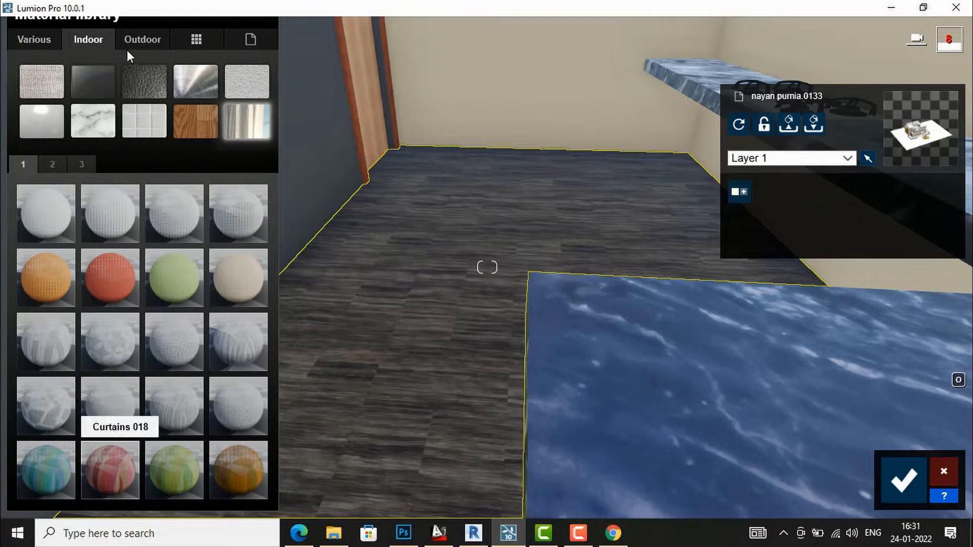
pyautogui.click(151, 39)
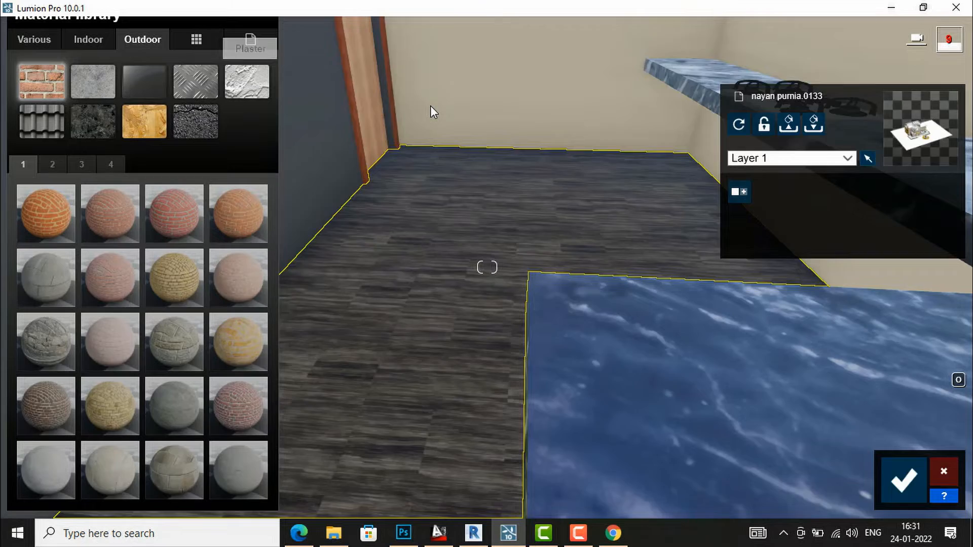
pyautogui.press('s')
pyautogui.press('s')
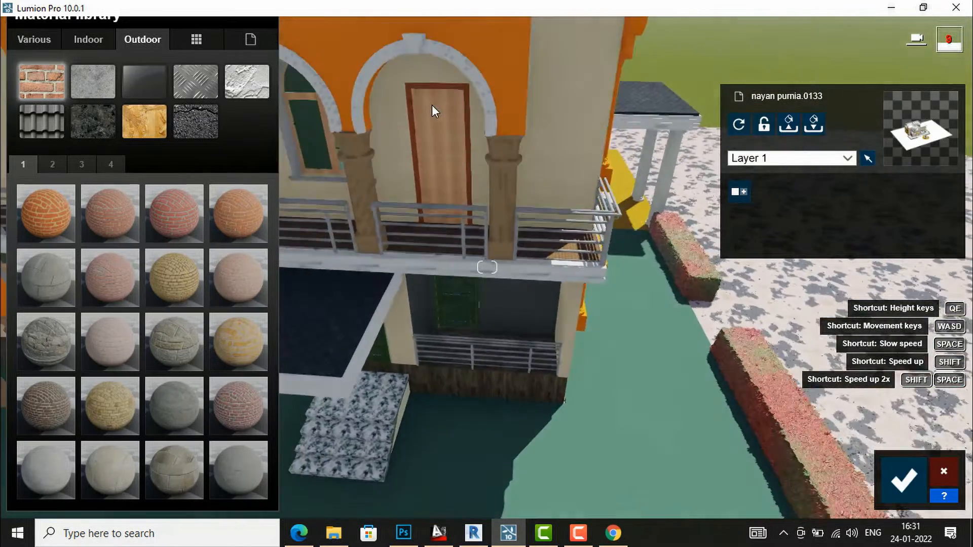
pyautogui.press('s')
pyautogui.moveTo(505, 172); pyautogui.dragTo(351, 168, button='right')
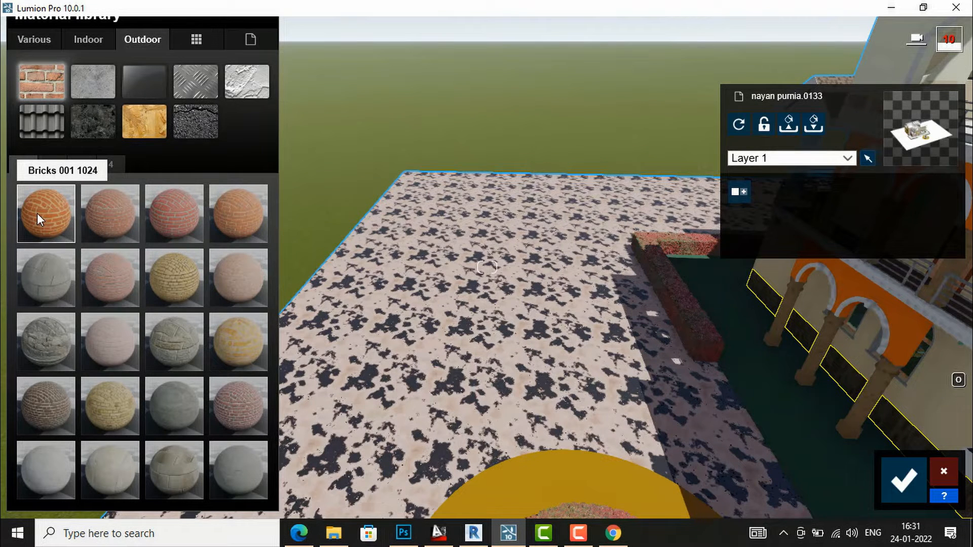
pyautogui.click(37, 214)
# - Replace the fur on the ground around the villa with the outdoor material Bricks 001 1024
pyautogui.click(372, 225)
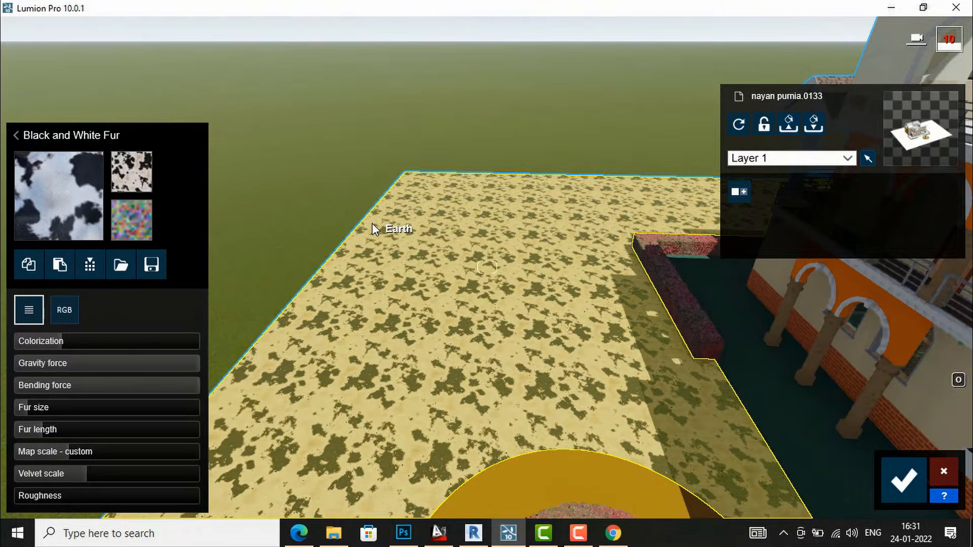
pyautogui.click(61, 200)
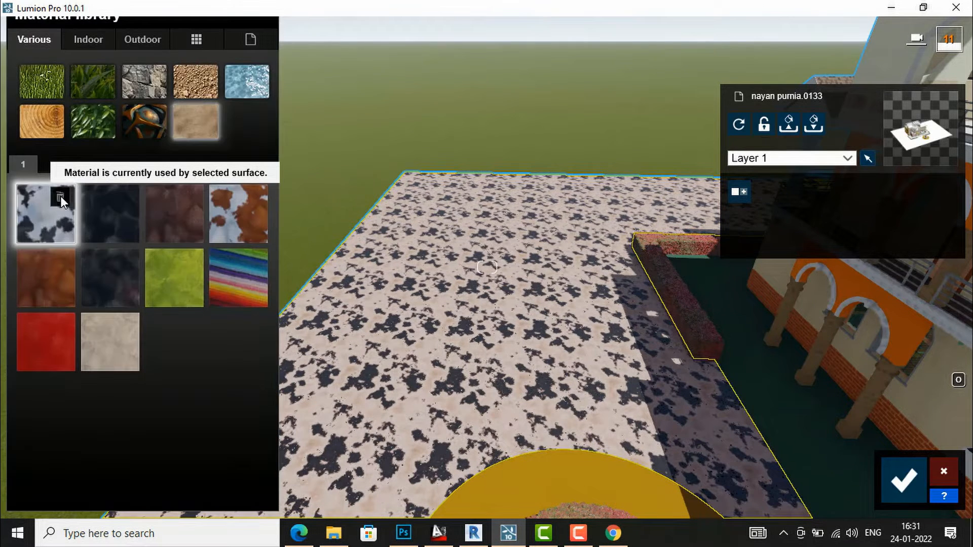
pyautogui.click(147, 39)
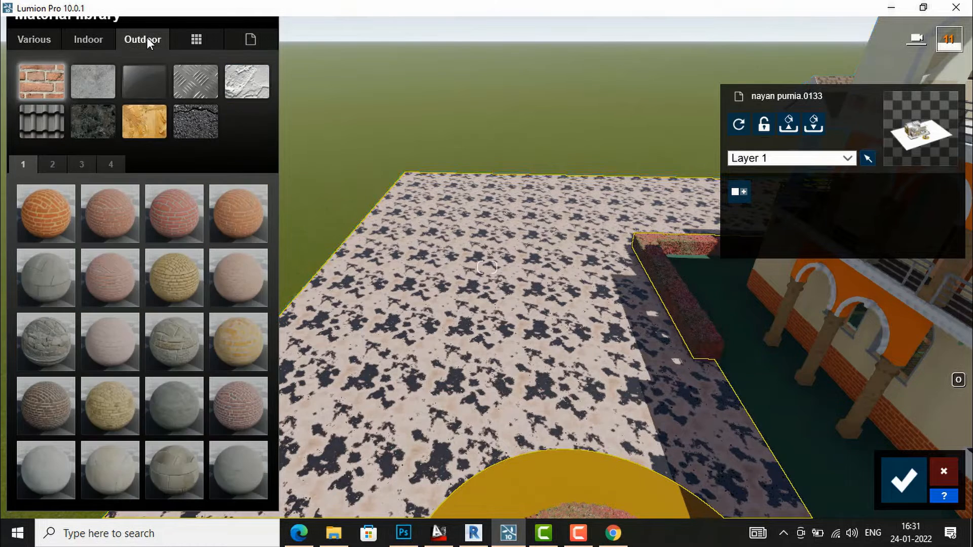
pyautogui.click(39, 215)
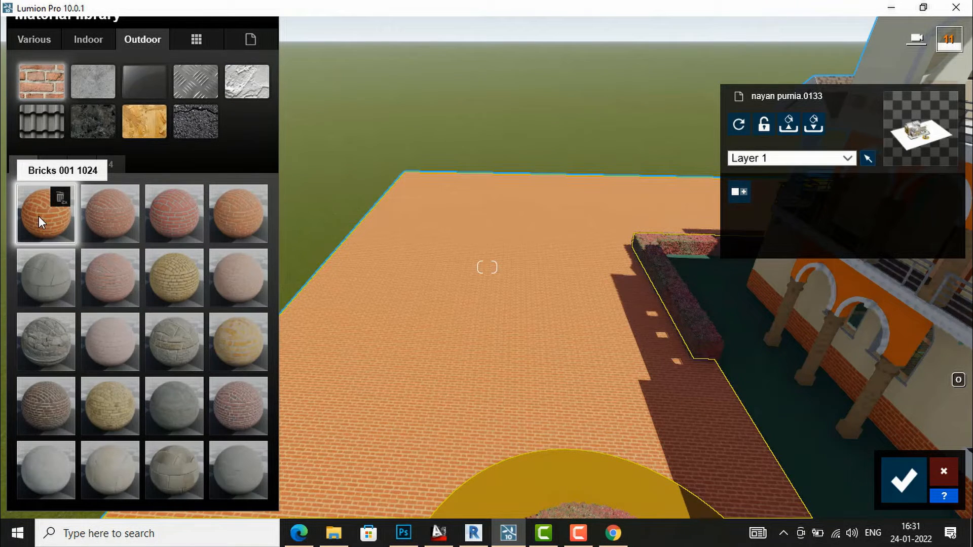
pyautogui.moveTo(583, 346); pyautogui.dragTo(701, 318, button='right')
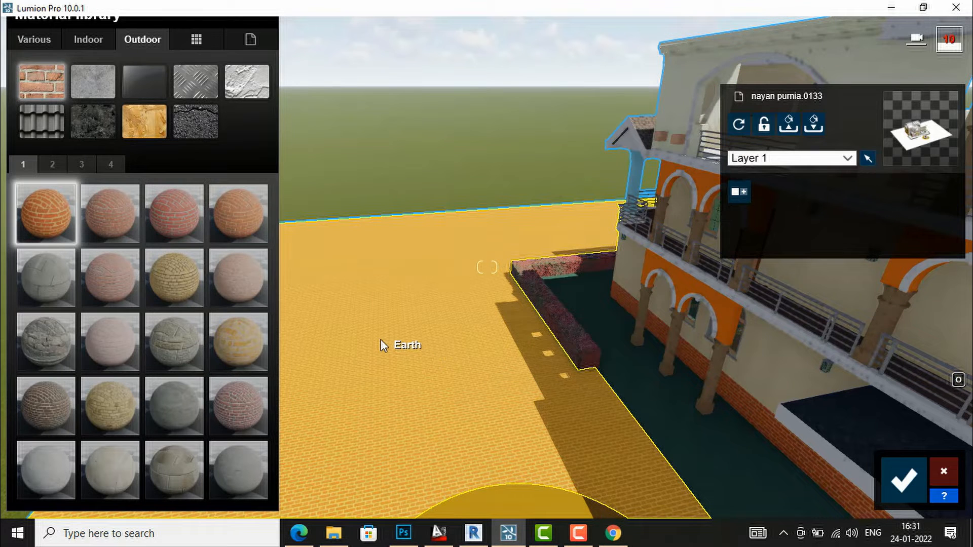
# - Discard the pending ground material edit and apply the outdoor brick material Bricks 001 1024 to the villa's outer walls
pyautogui.click(944, 472)
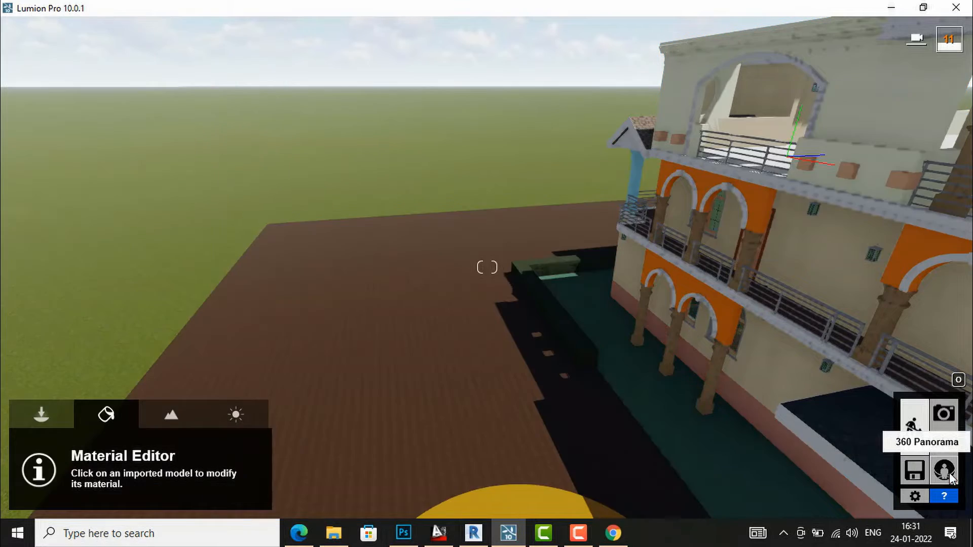
pyautogui.moveTo(487, 267); pyautogui.dragTo(699, 151, button='right')
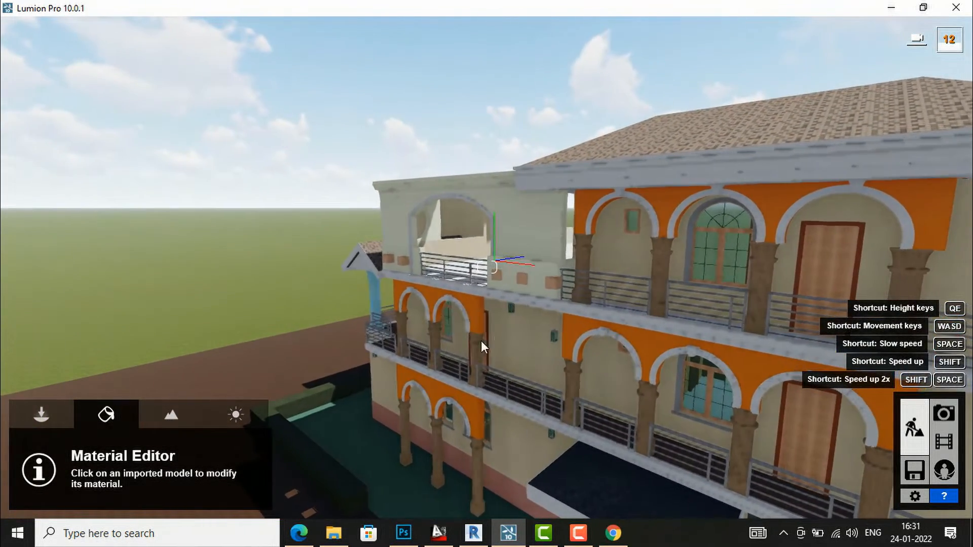
pyautogui.click(516, 335)
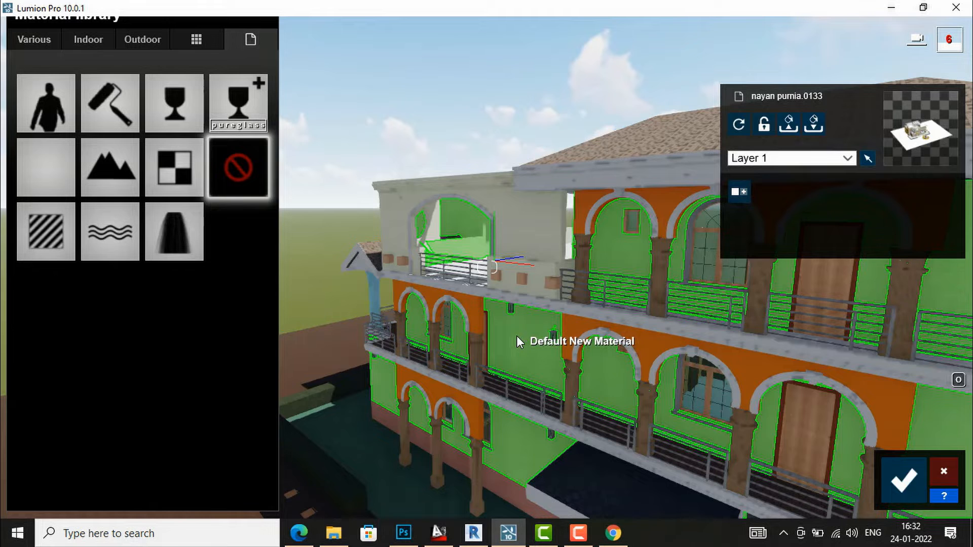
pyautogui.click(149, 41)
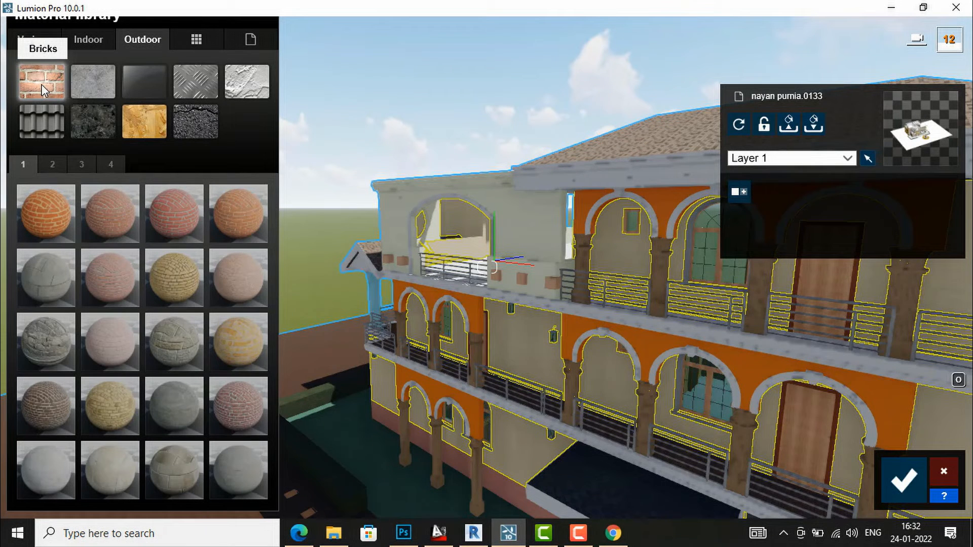
pyautogui.click(38, 215)
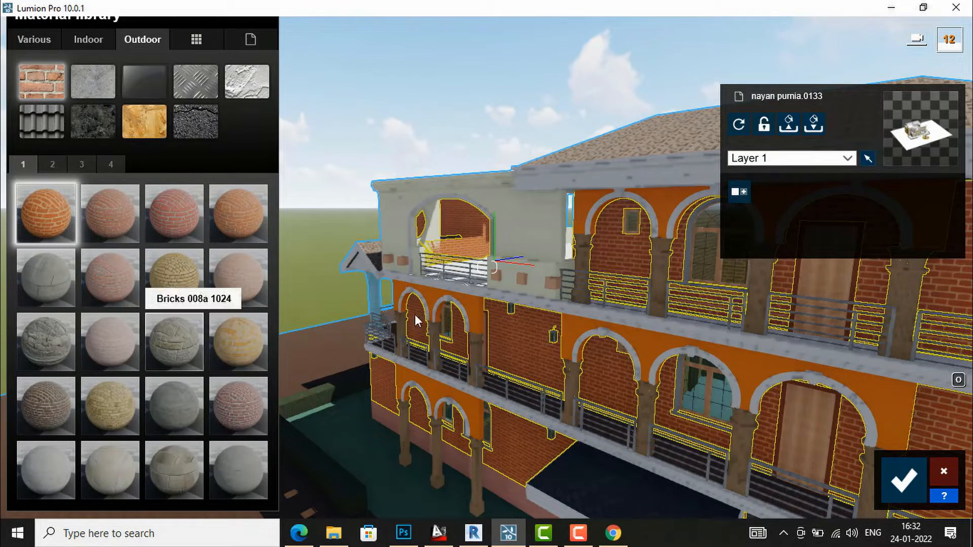
pyautogui.moveTo(477, 349); pyautogui.dragTo(513, 269, button='right')
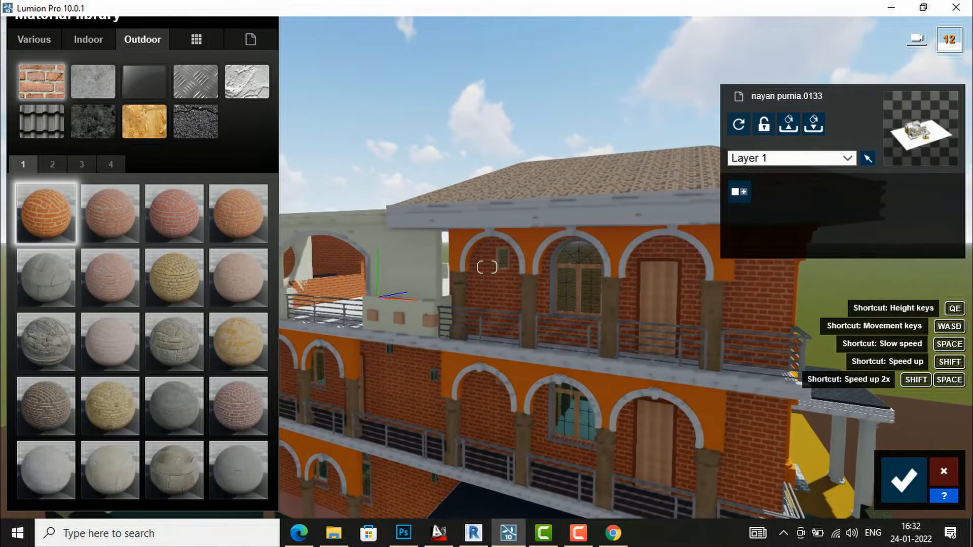
# - Try a map scale of 2.0 and a slight colorization on the wall bricks, and return to the material library
pyautogui.click(43, 214)
pyautogui.moveTo(56, 339)
pyautogui.mouseDown()
pyautogui.moveTo(87, 336)
pyautogui.moveTo(60, 338)
pyautogui.mouseUp()
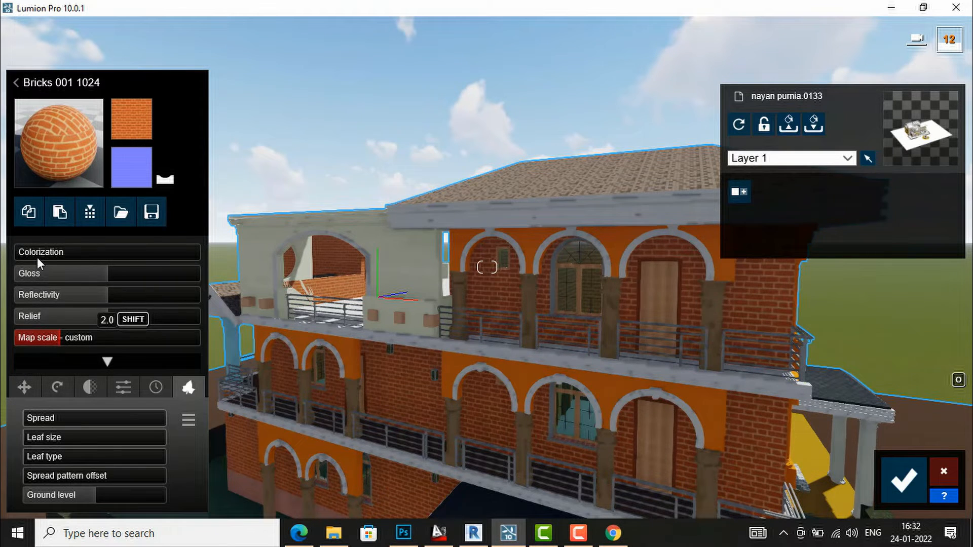
pyautogui.moveTo(26, 249)
pyautogui.mouseDown()
pyautogui.moveTo(46, 247)
pyautogui.moveTo(34, 249)
pyautogui.mouseUp()
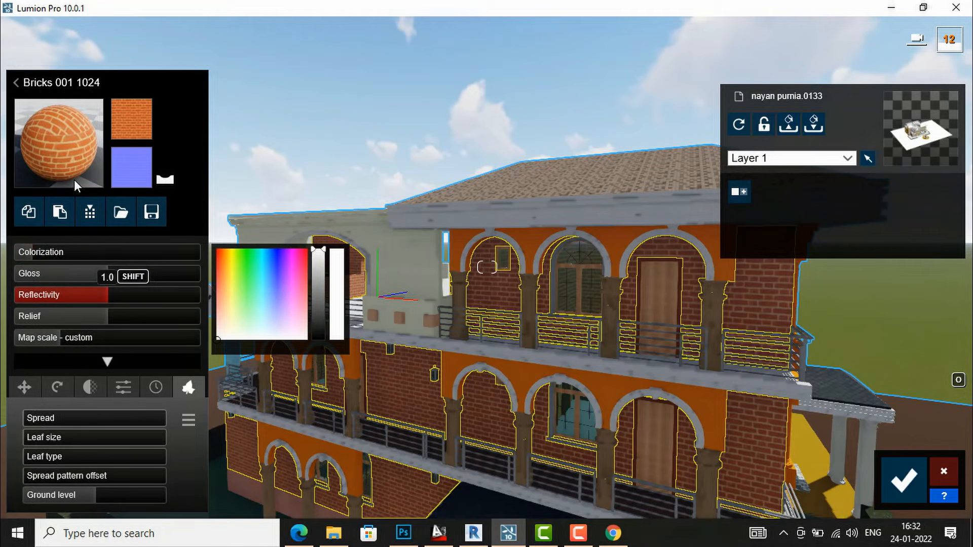
pyautogui.click(63, 147)
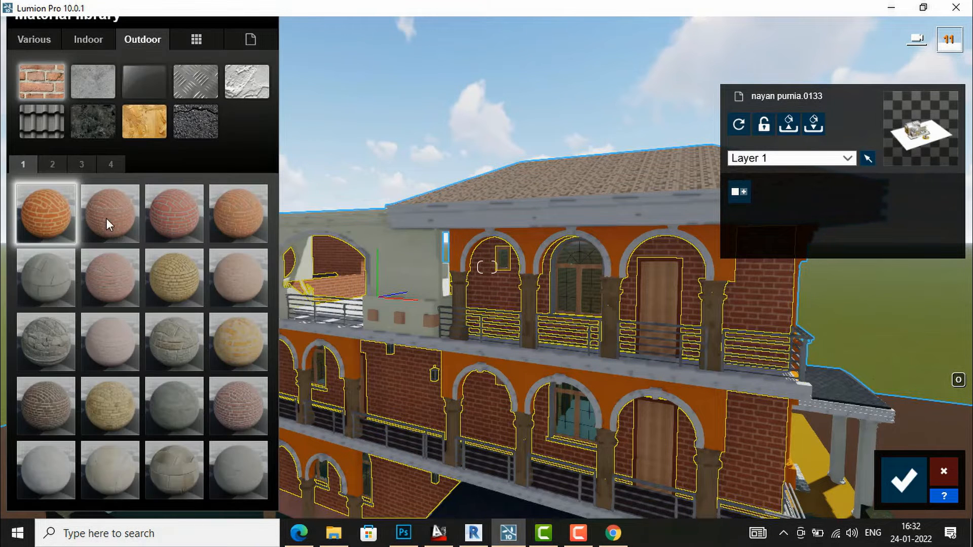
# - Try Bricks 008a 1024, Bricks 007a 1024x512 and Bricks 006a 1024 on the outer walls, and settle on the pinkish-red brick
pyautogui.click(172, 339)
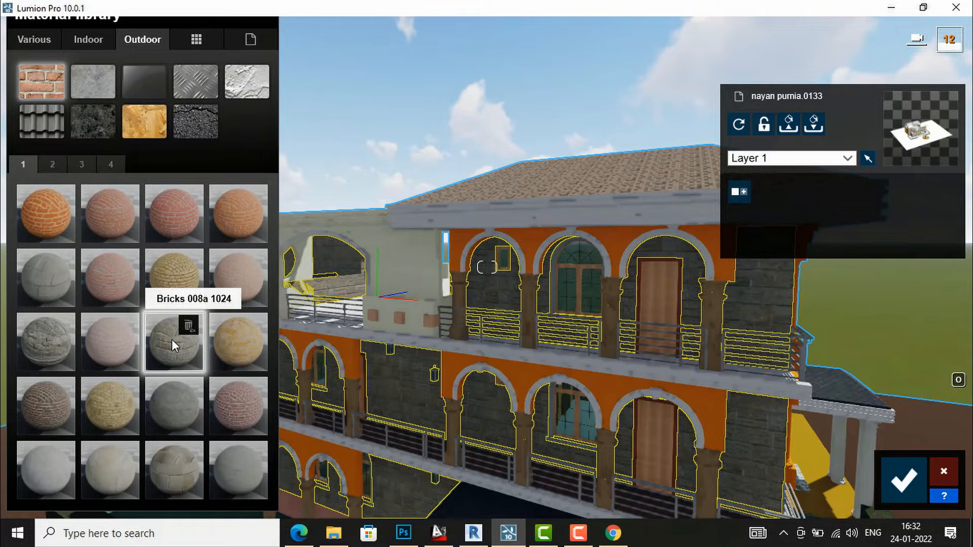
pyautogui.click(35, 348)
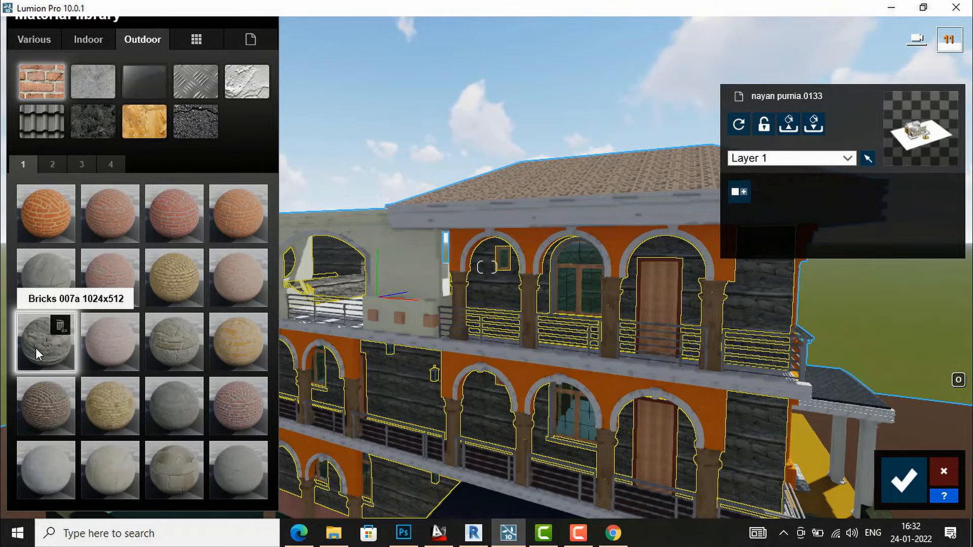
pyautogui.click(166, 399)
pyautogui.click(166, 267)
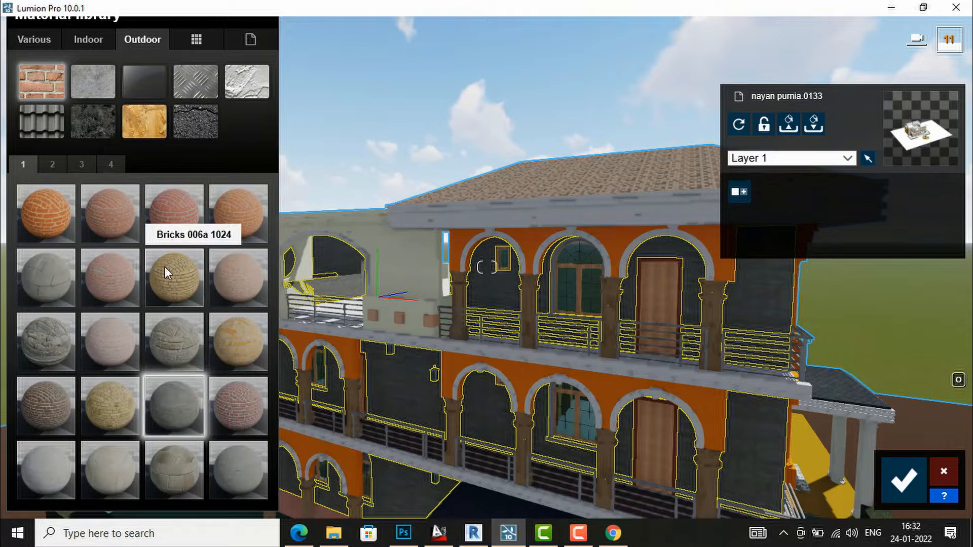
pyautogui.click(59, 275)
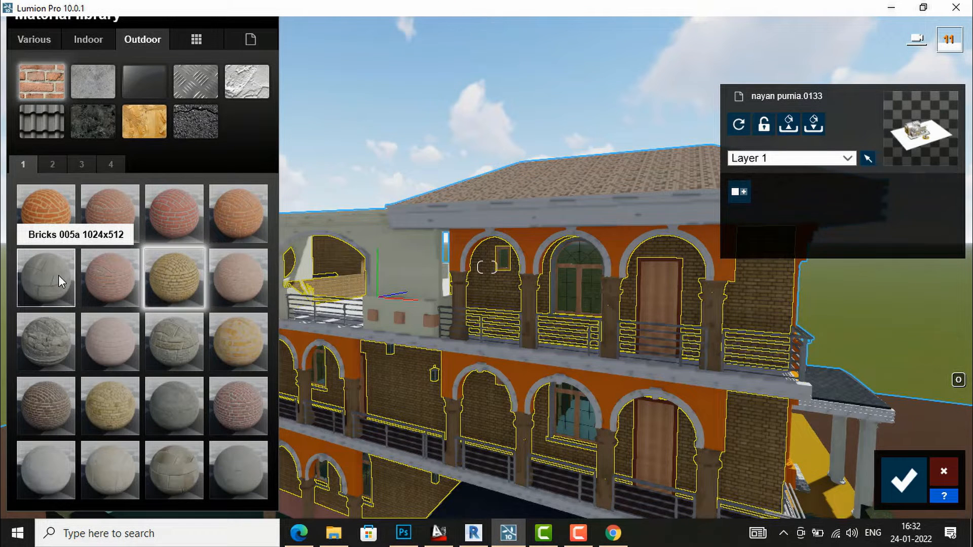
pyautogui.click(100, 278)
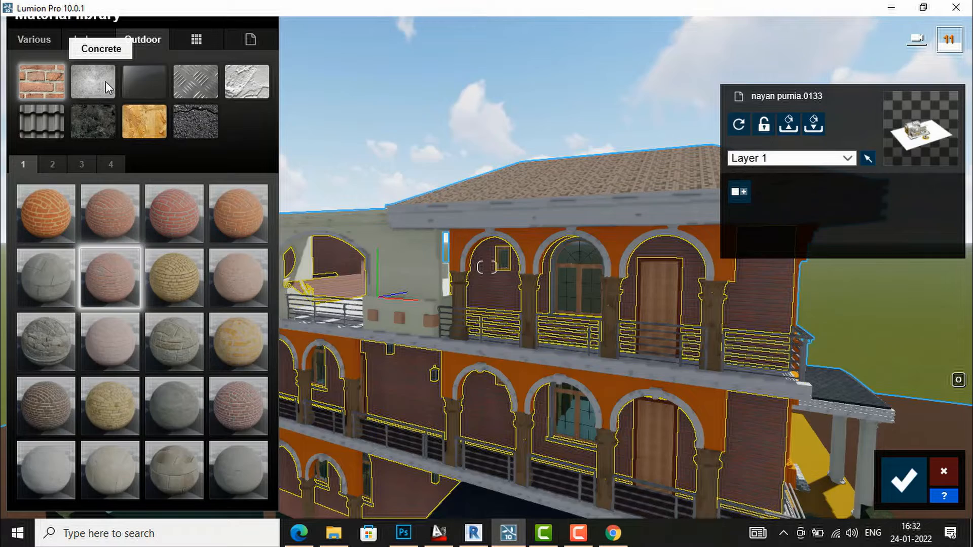
# - Try the striped outdoor concrete on the paving around the fountain, and replace it with the grid-patterned concrete
pyautogui.moveTo(352, 164)
pyautogui.mouseDown(button='right')
pyautogui.moveTo(385, 253)
pyautogui.moveTo(375, 304)
pyautogui.moveTo(334, 329)
pyautogui.moveTo(289, 289)
pyautogui.moveTo(309, 281)
pyautogui.moveTo(353, 164)
pyautogui.mouseUp(button='right')
pyautogui.press('s')
pyautogui.press('e')
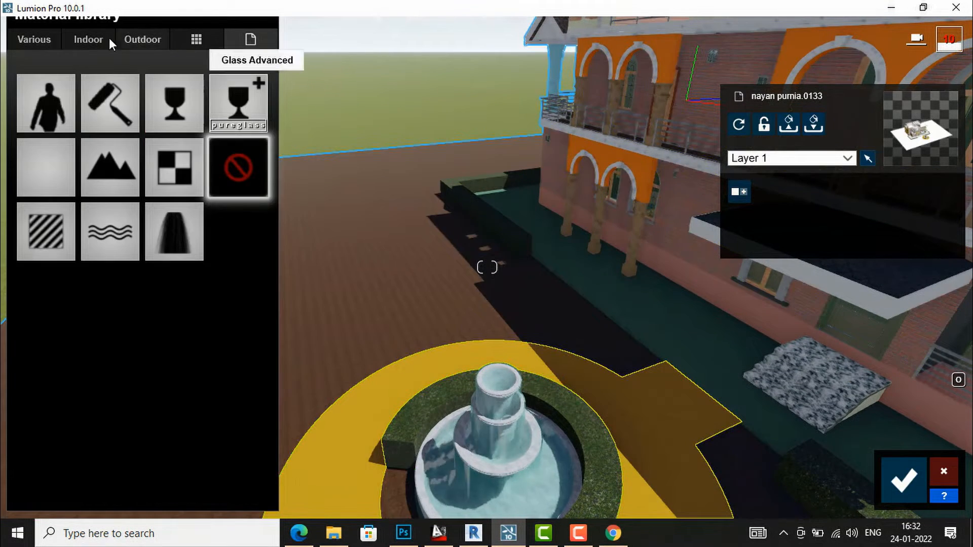
pyautogui.click(138, 37)
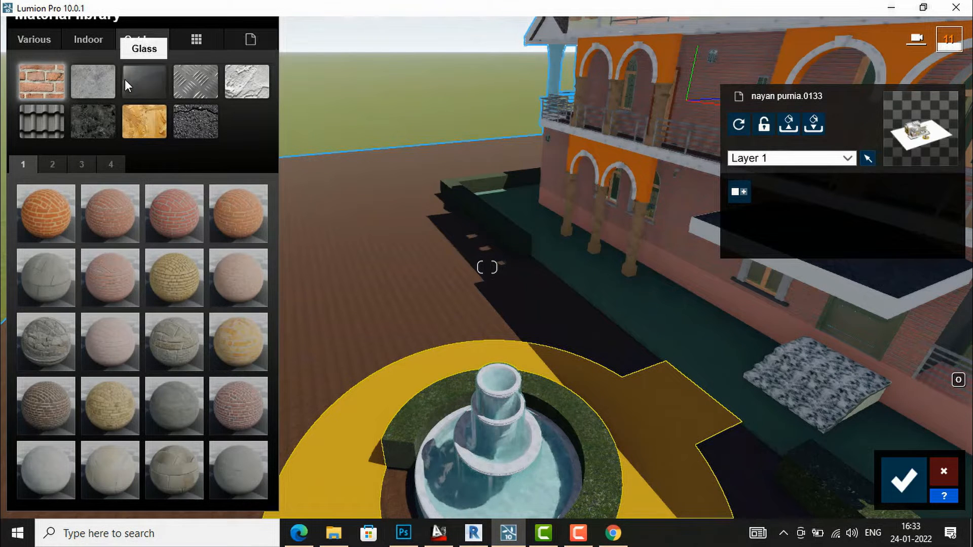
pyautogui.click(107, 78)
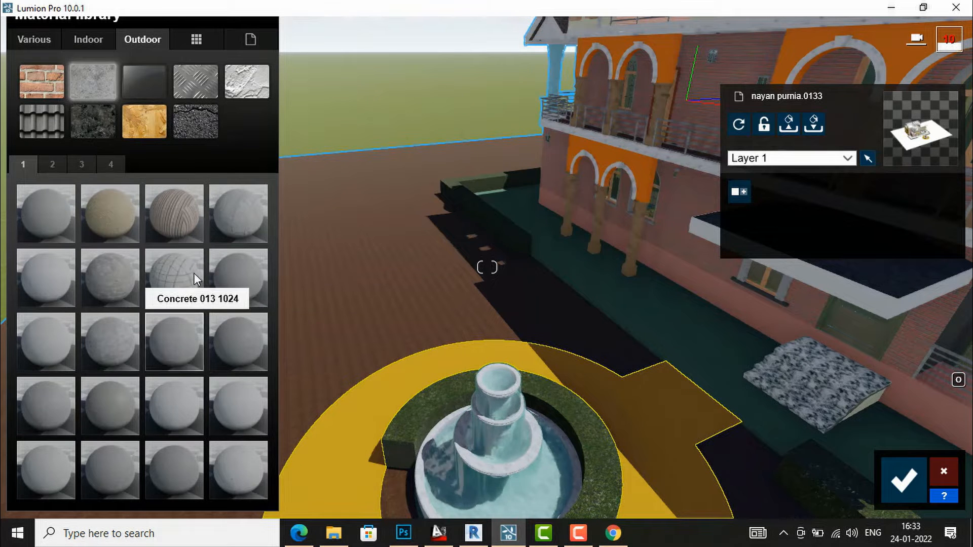
pyautogui.click(169, 216)
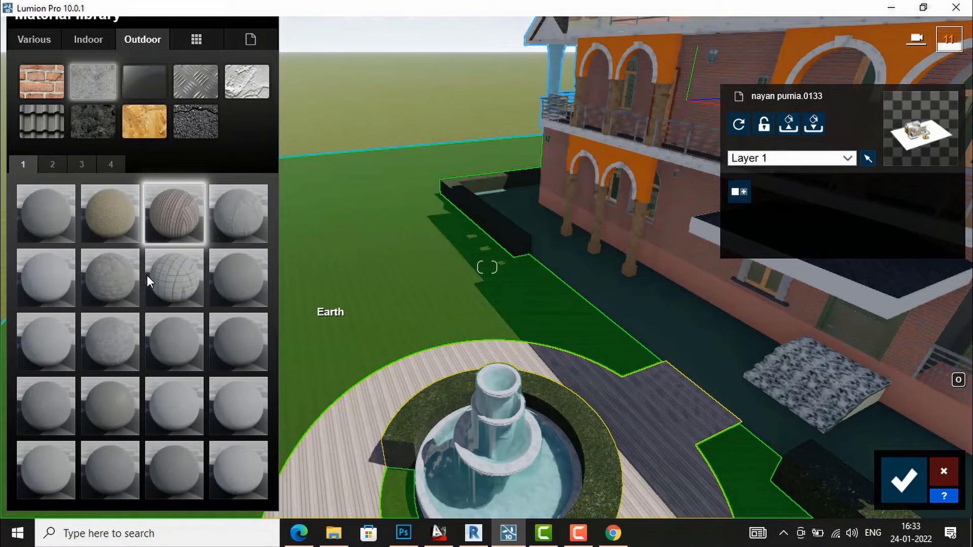
pyautogui.click(171, 281)
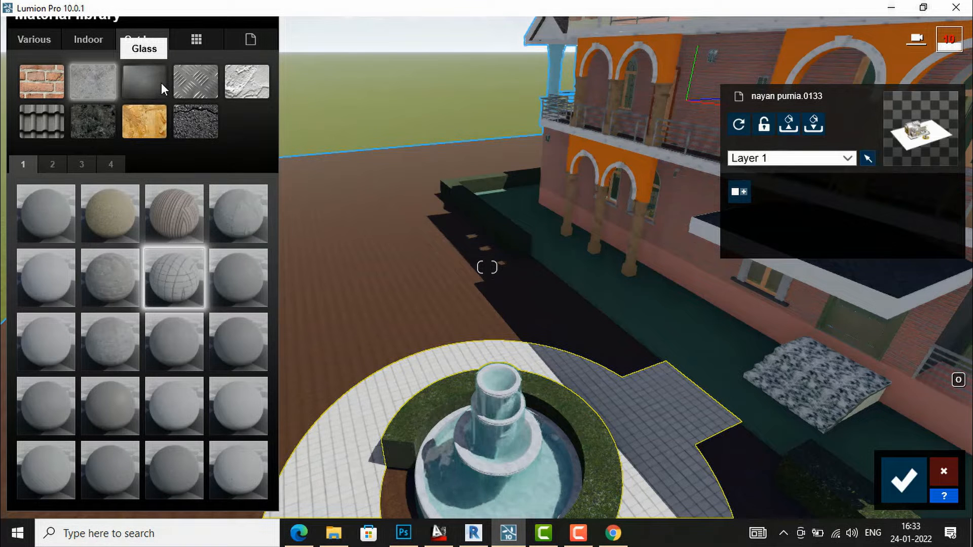
# - Try the outdoor glass Architectural Glass 007 on the villa's windows, and replace it with Glass Panels Volume 003
pyautogui.moveTo(500, 304)
pyautogui.mouseDown(button='right')
pyautogui.moveTo(608, 278)
pyautogui.moveTo(669, 223)
pyautogui.moveTo(515, 295)
pyautogui.mouseUp(button='right')
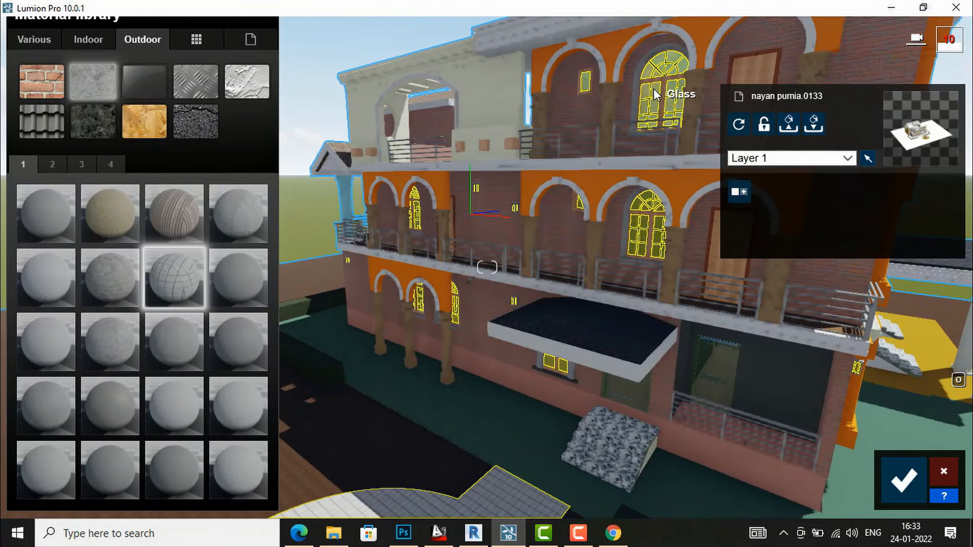
pyautogui.click(654, 91)
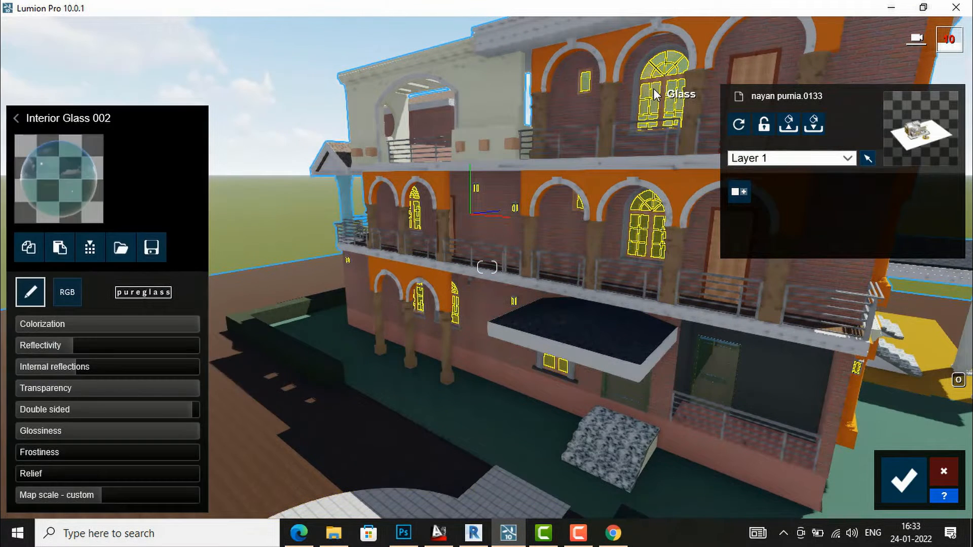
pyautogui.click(51, 177)
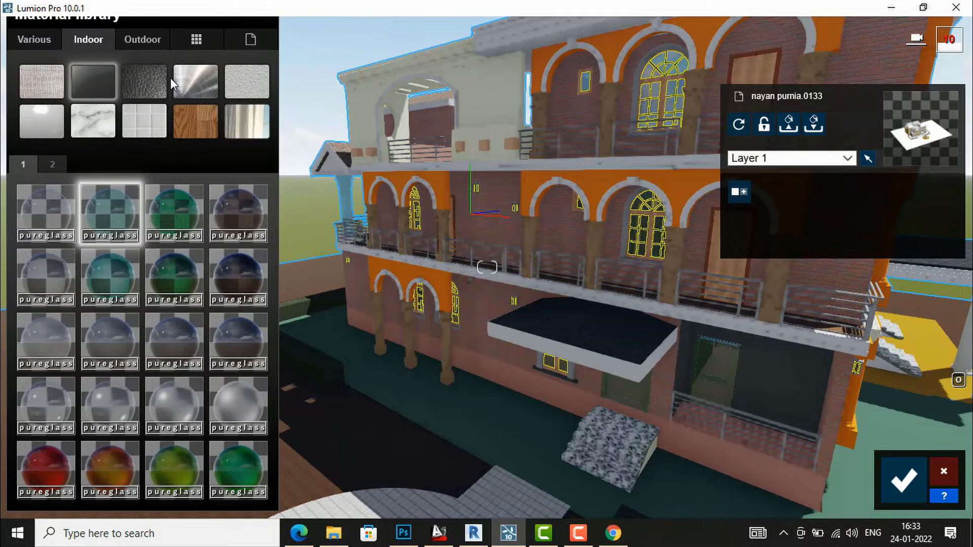
pyautogui.click(133, 38)
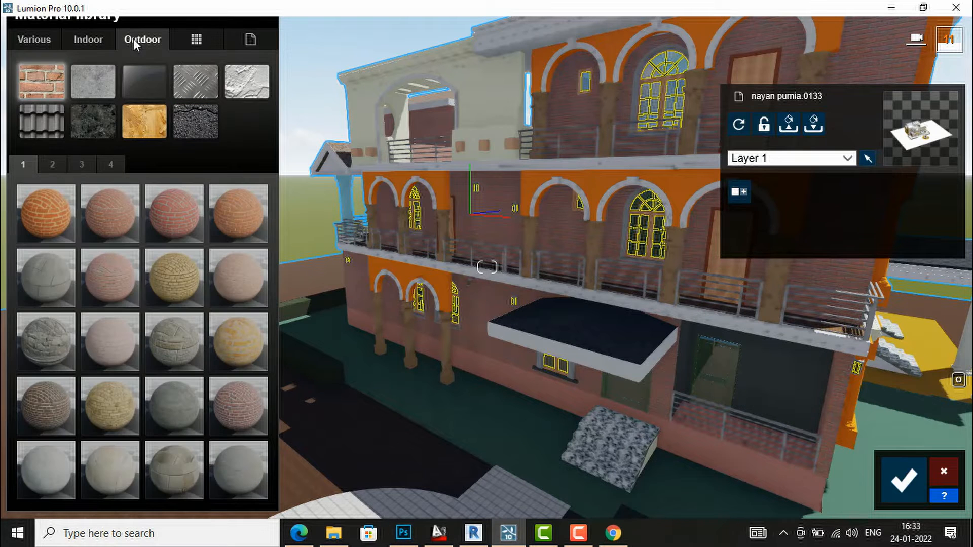
pyautogui.click(144, 88)
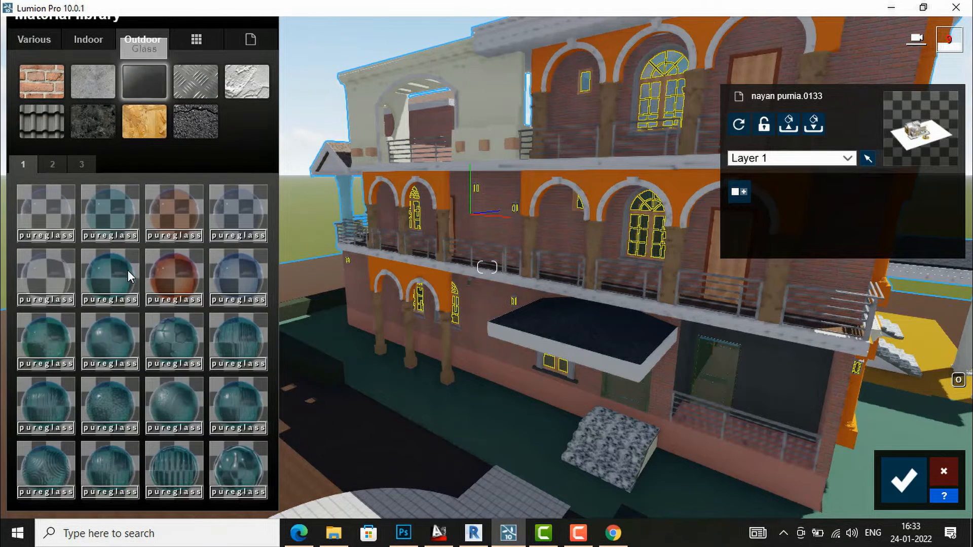
pyautogui.click(107, 406)
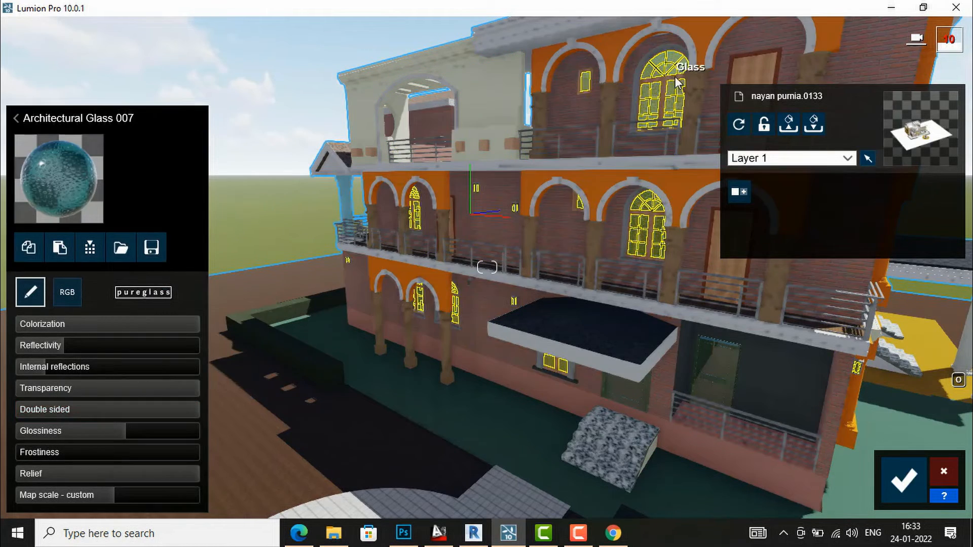
pyautogui.scroll(3, 679, 71)
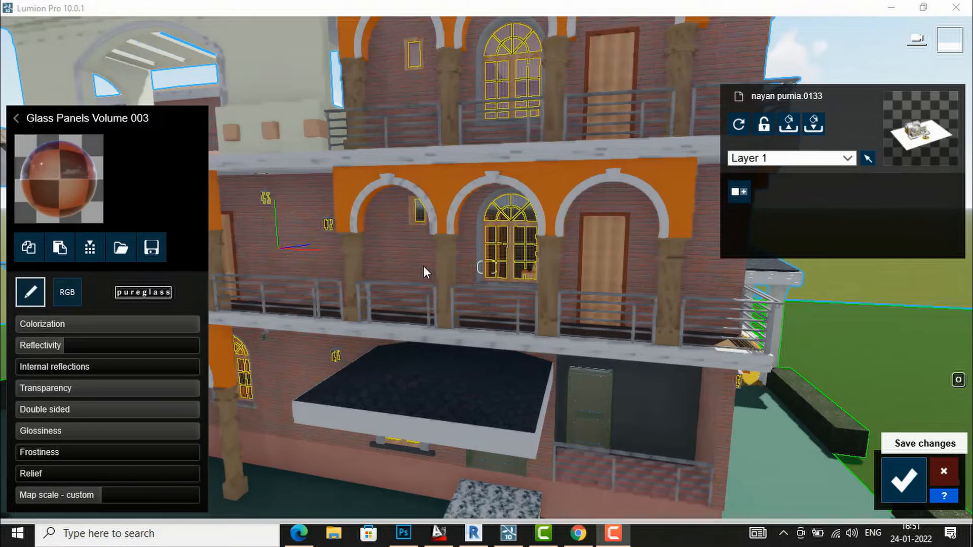
pyautogui.moveTo(424, 265); pyautogui.dragTo(404, 273, button='right')
pyautogui.moveTo(424, 266); pyautogui.dragTo(466, 271, button='middle')
pyautogui.scroll(-4, 422, 213)
pyautogui.moveTo(456, 210); pyautogui.dragTo(416, 229, button='right')
# - Try the outdoor metal Metal Painted 002 1024 on the balcony railings, and replace it with Metal Painted 002a 1024
pyautogui.click(77, 184)
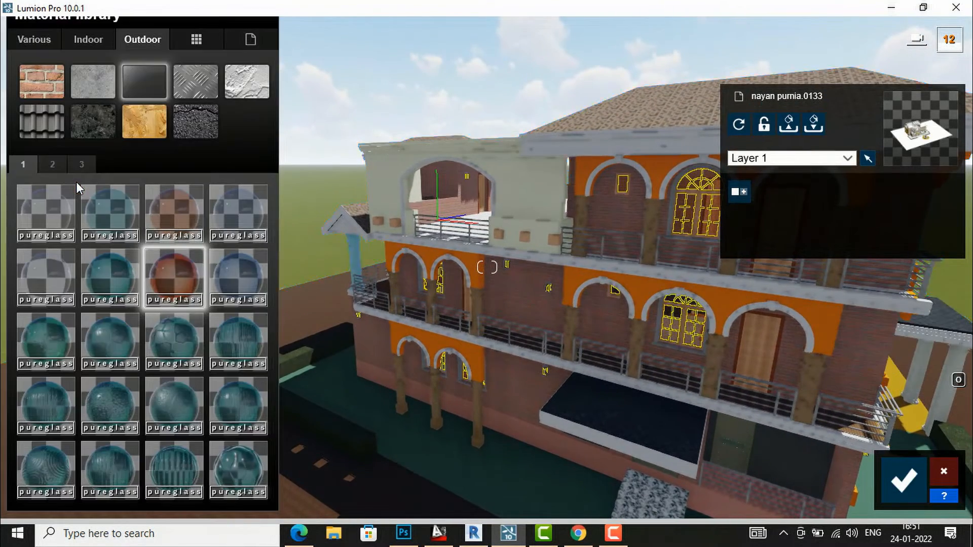
pyautogui.click(188, 86)
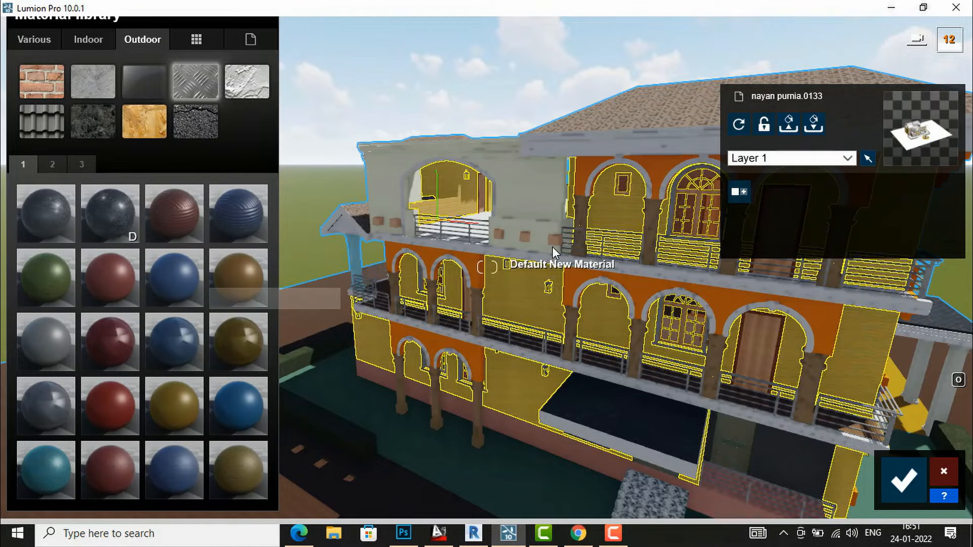
pyautogui.click(591, 232)
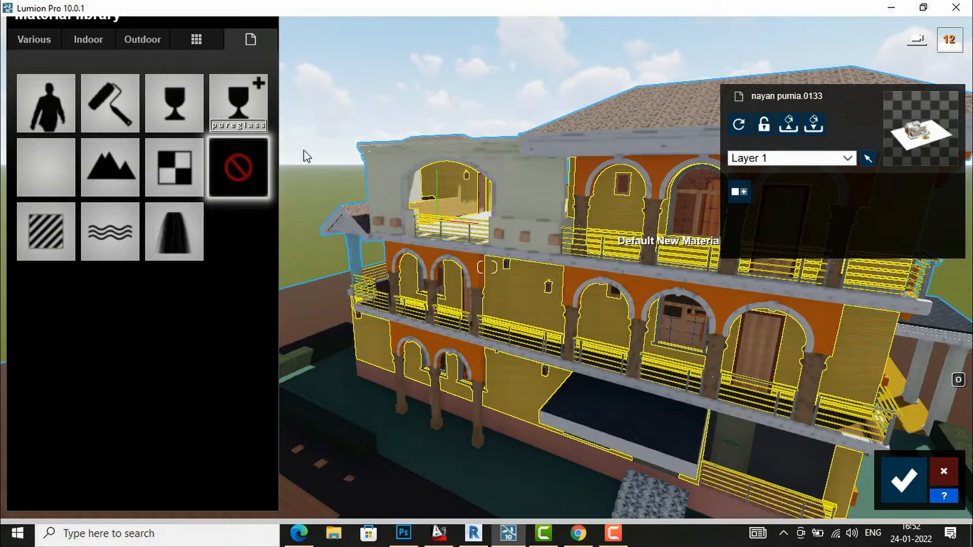
pyautogui.click(139, 38)
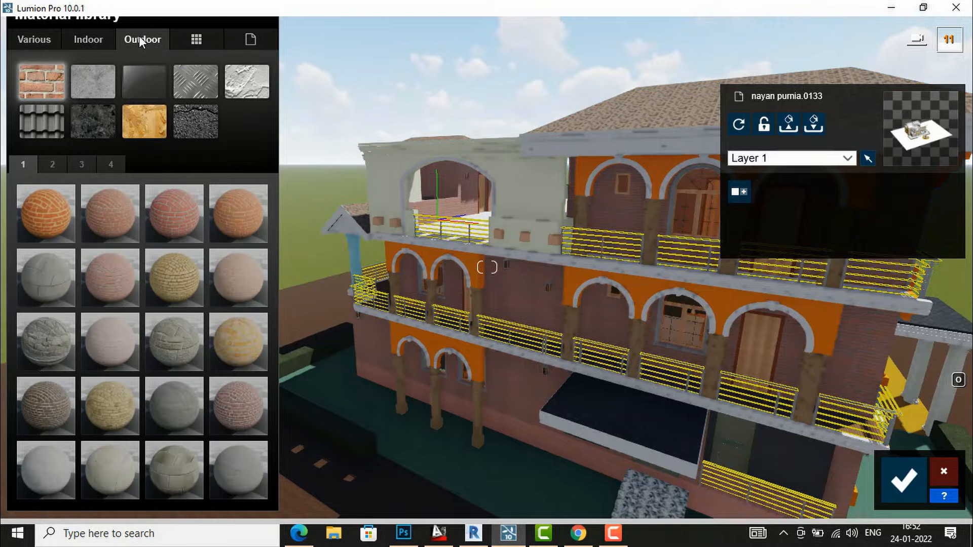
pyautogui.click(187, 76)
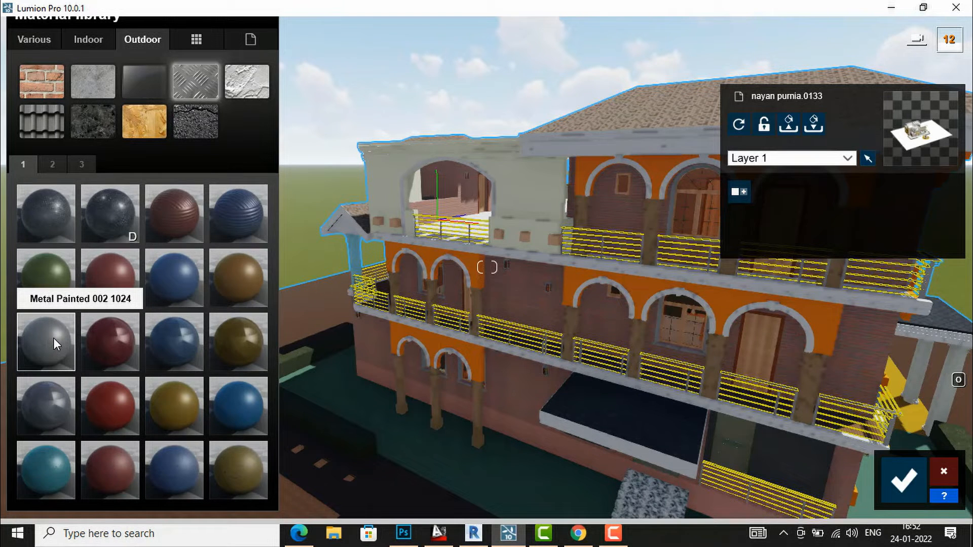
pyautogui.moveTo(54, 338)
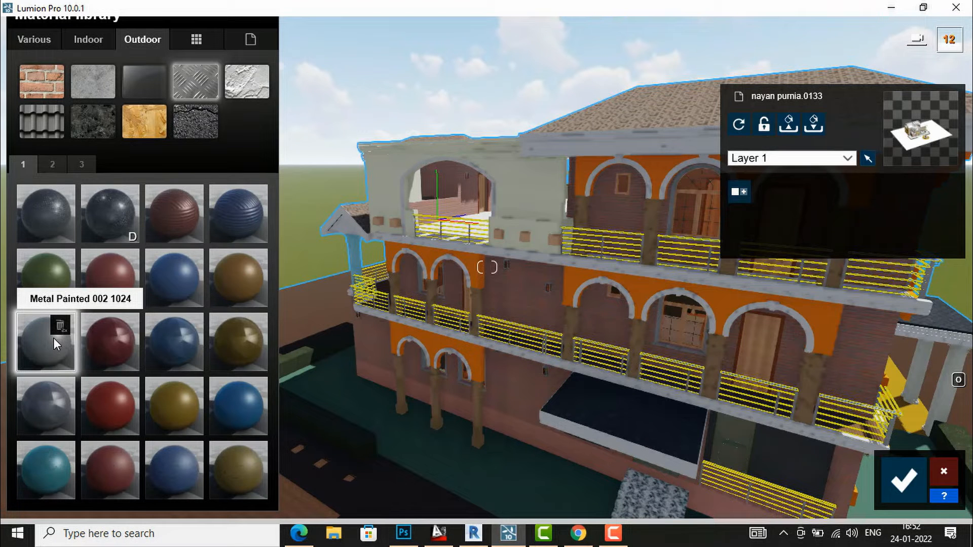
pyautogui.click(105, 265)
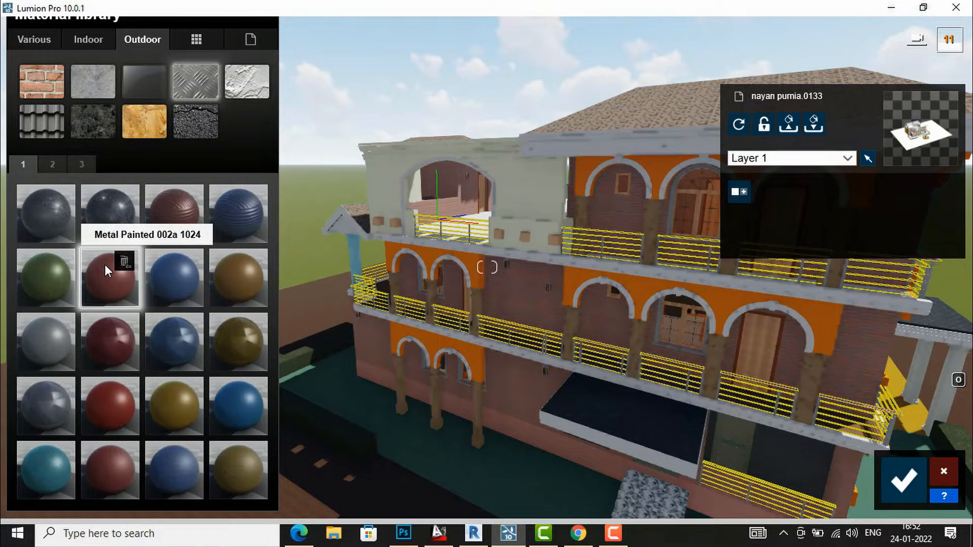
pyautogui.scroll(3, 472, 223)
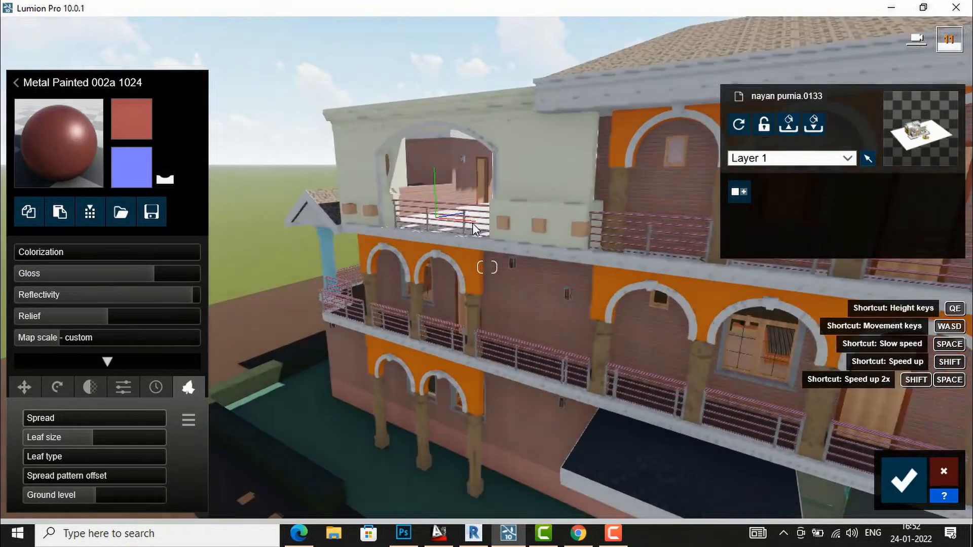
pyautogui.scroll(5, 479, 201)
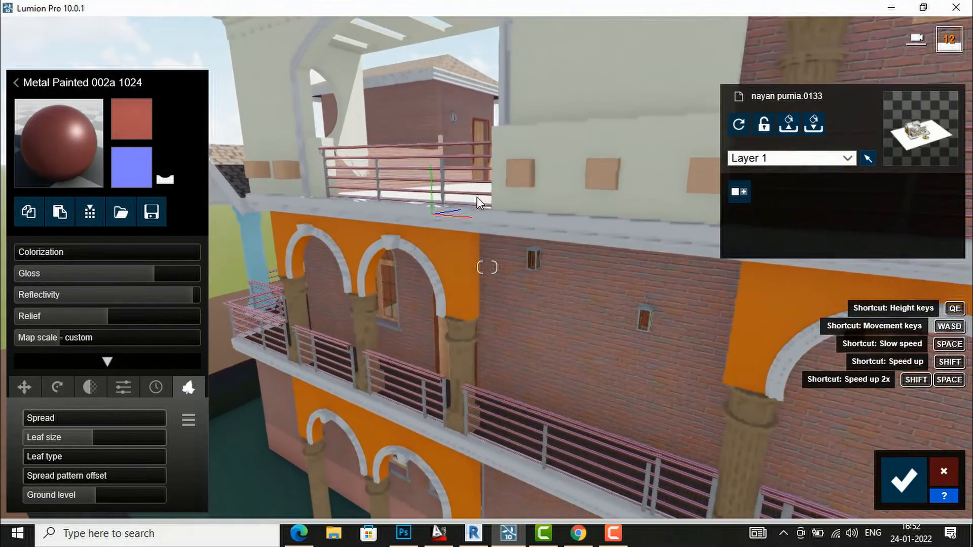
# - Examine the painted metal balcony railings on the villa from several angles and heights
pyautogui.moveTo(485, 192); pyautogui.dragTo(360, 195, button='right')
pyautogui.moveTo(144, 162); pyautogui.dragTo(133, 113, button='right')
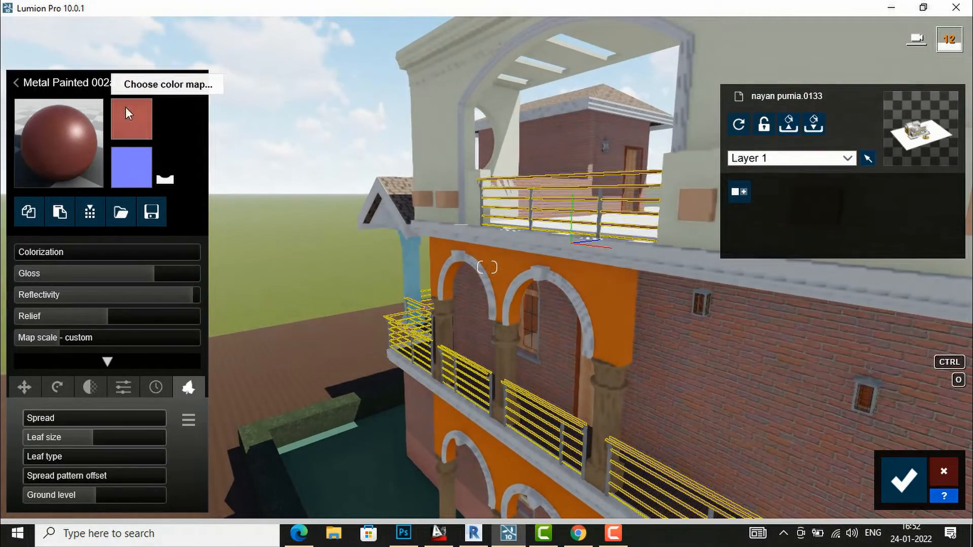
pyautogui.scroll(-5, 484, 184)
pyautogui.moveTo(476, 241); pyautogui.dragTo(512, 324, button='right')
pyautogui.moveTo(487, 267); pyautogui.dragTo(534, 165, button='right')
pyautogui.scroll(-4, 464, 210)
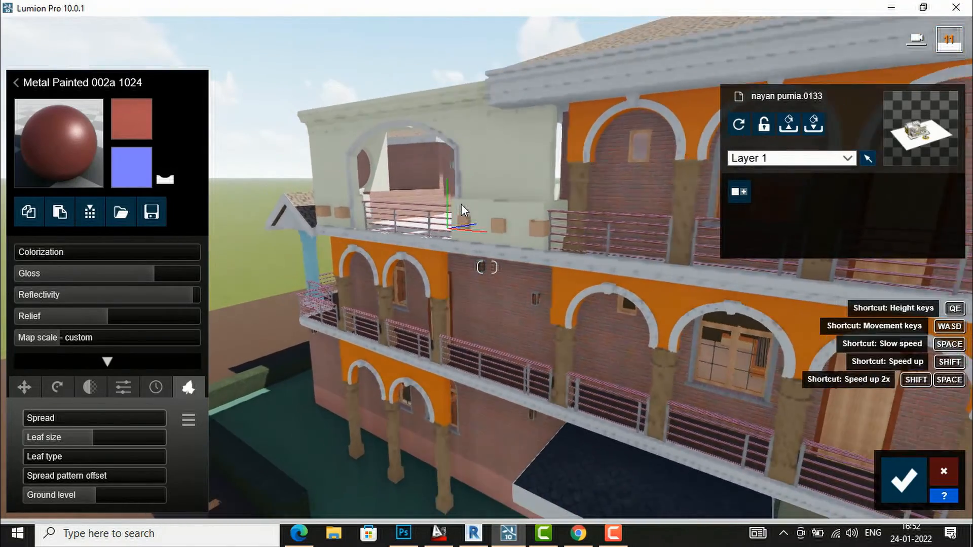
pyautogui.press('q')
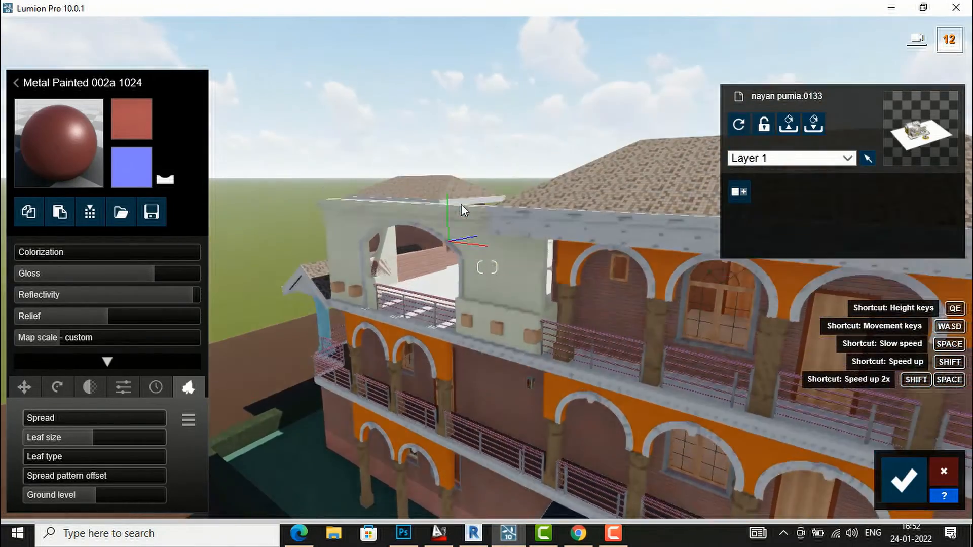
pyautogui.press('e')
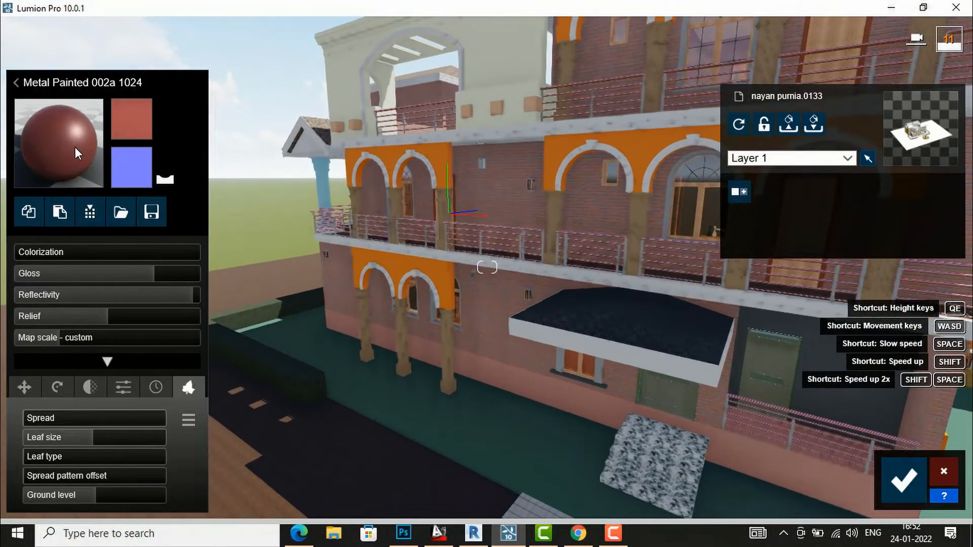
# - Browse the outdoor plaster, stone, wood and asphalt categories of the material library
pyautogui.click(73, 147)
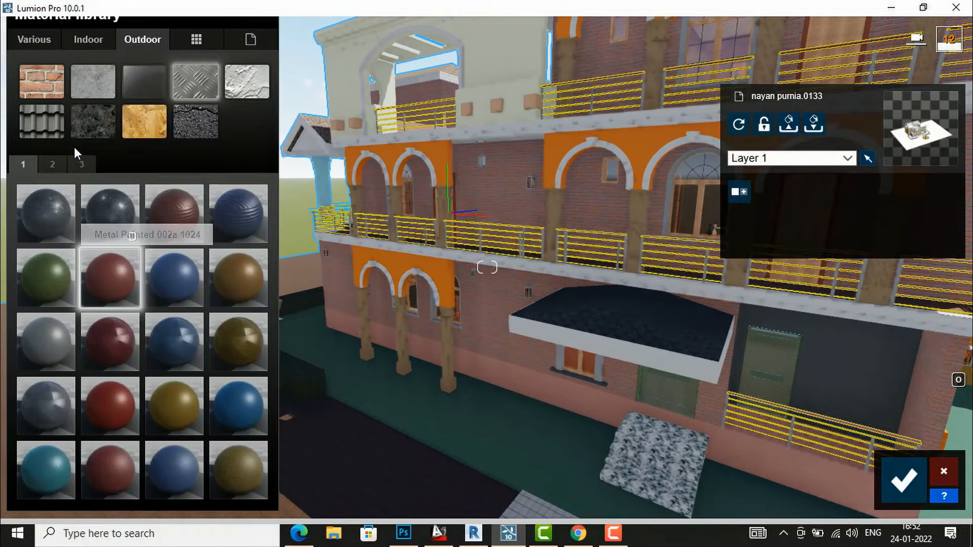
pyautogui.click(239, 86)
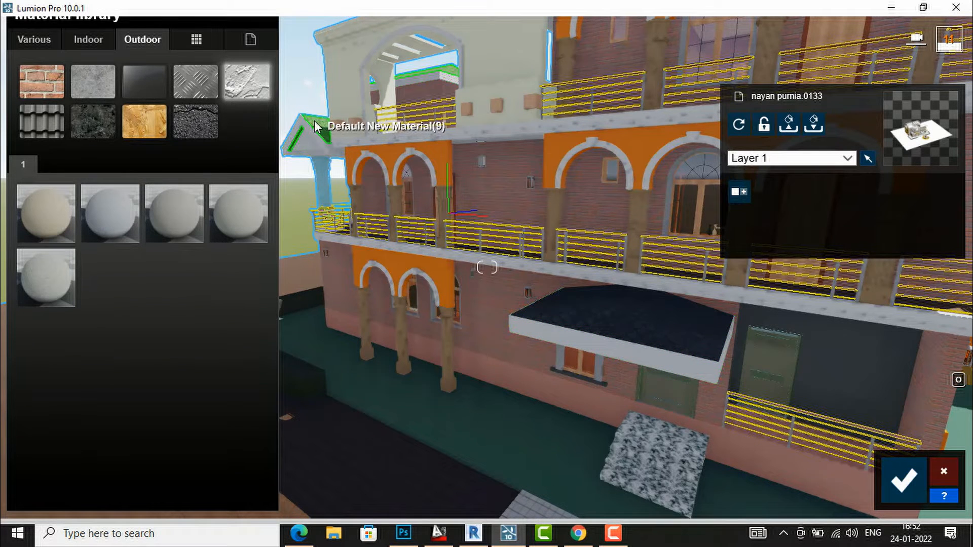
pyautogui.click(100, 124)
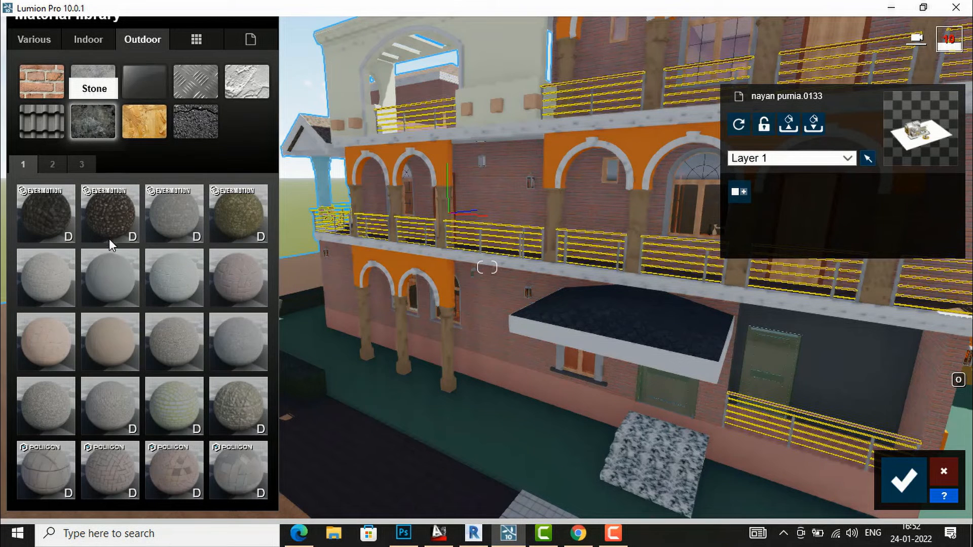
pyautogui.click(147, 128)
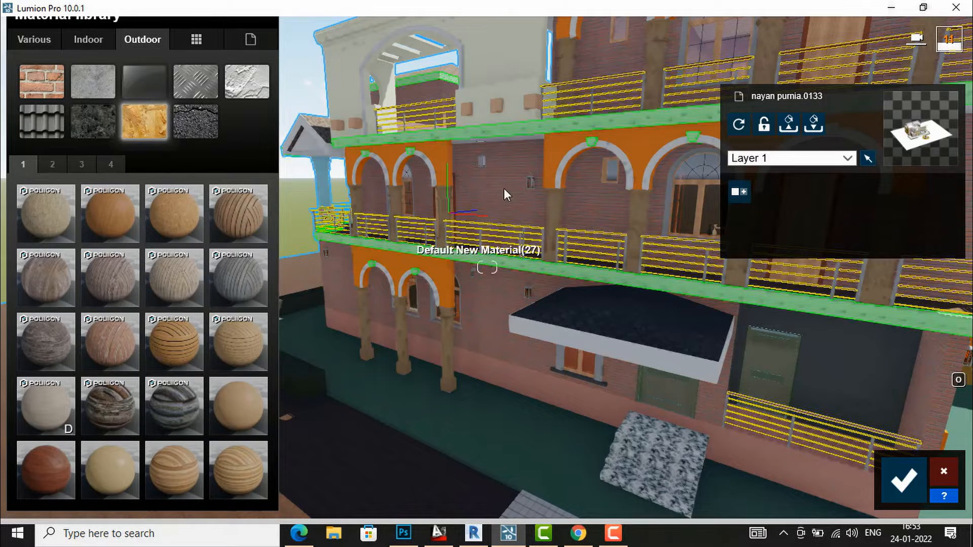
pyautogui.moveTo(515, 189); pyautogui.dragTo(440, 200, button='right')
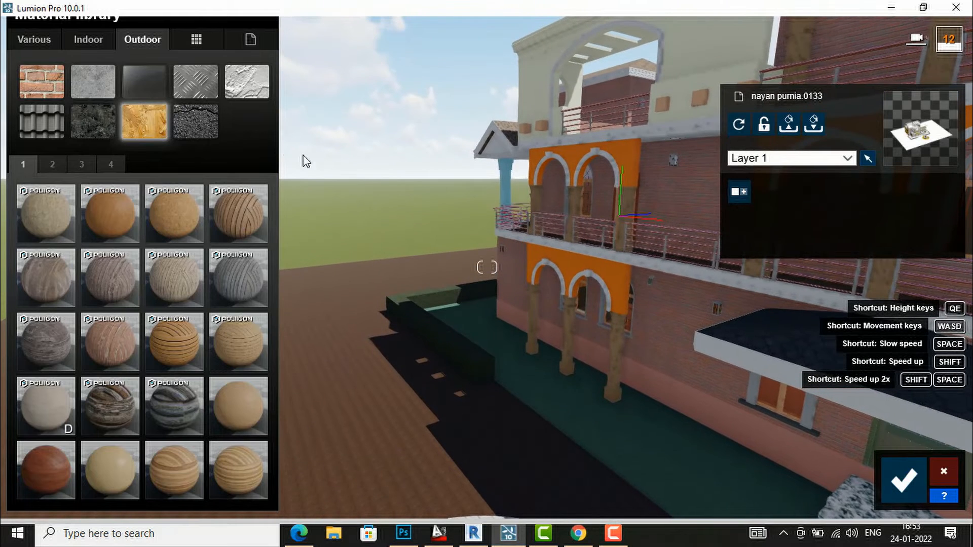
pyautogui.click(183, 119)
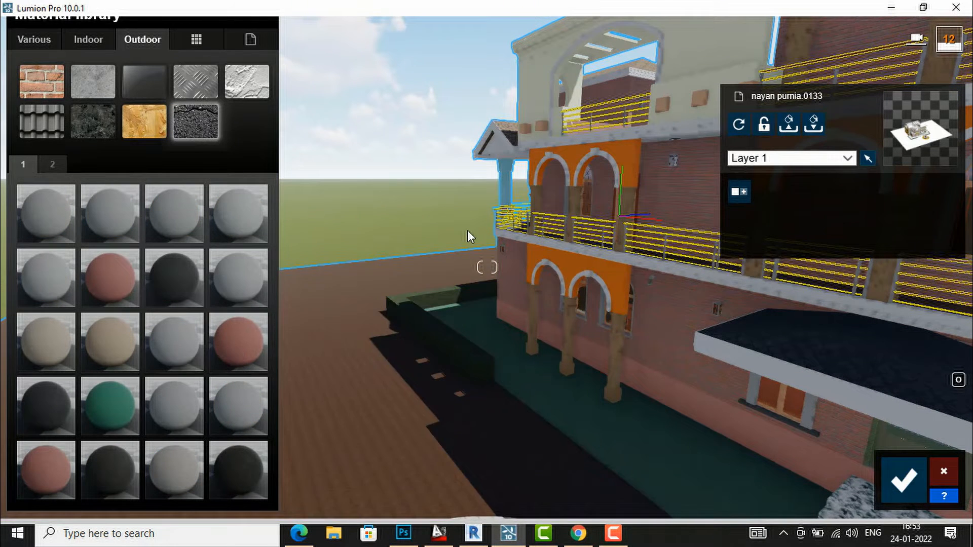
# - Try the Billboard material on the balcony railings, and replace it with the Color material
pyautogui.press('s')
pyautogui.moveTo(467, 230); pyautogui.dragTo(519, 180, button='right')
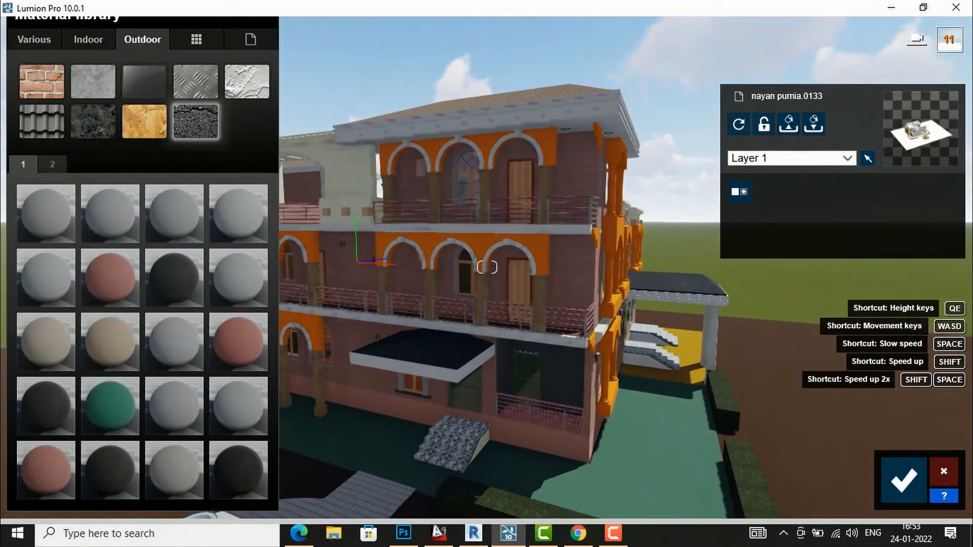
pyautogui.click(250, 41)
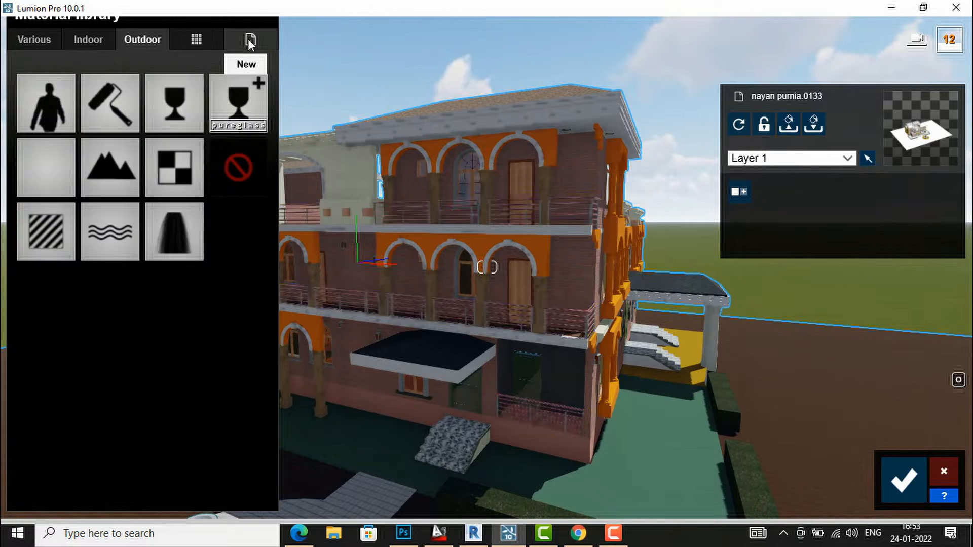
pyautogui.click(41, 116)
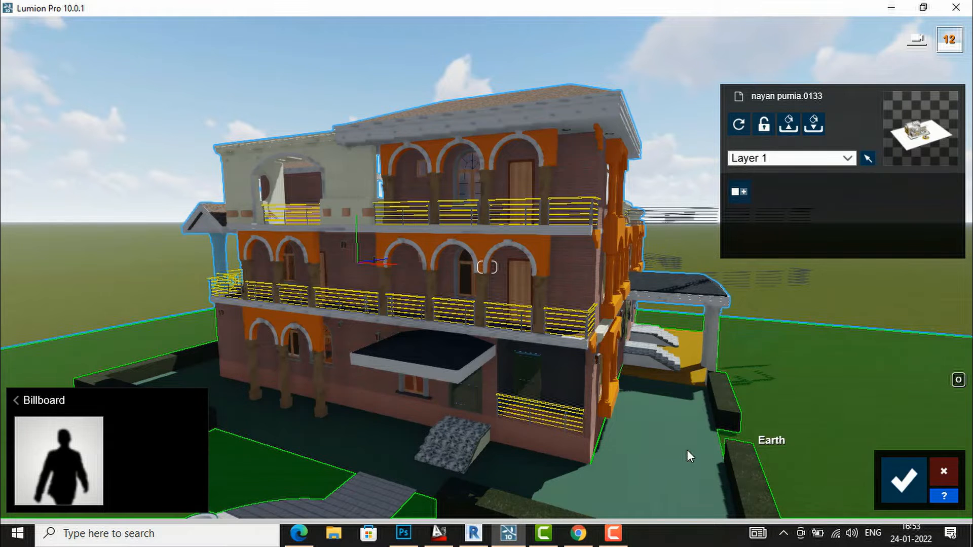
pyautogui.click(53, 456)
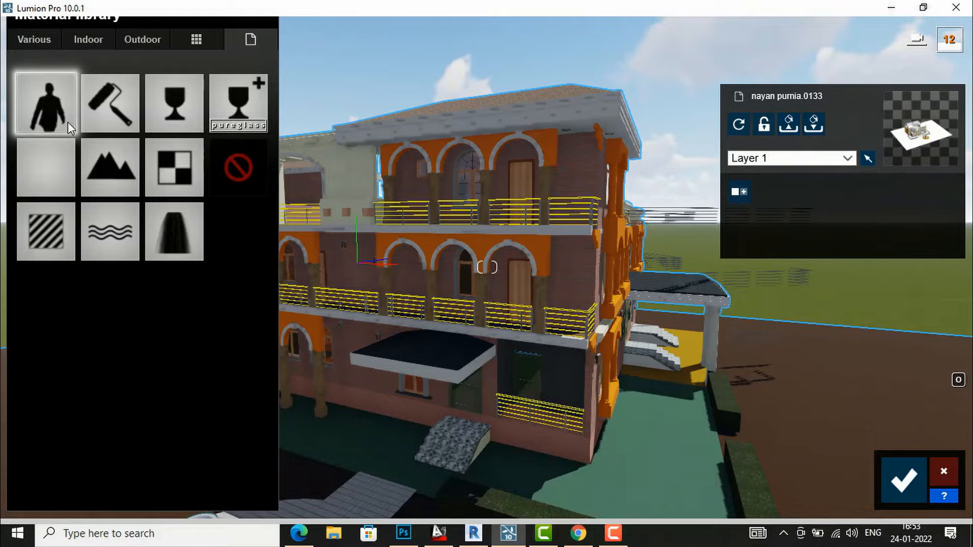
pyautogui.click(102, 98)
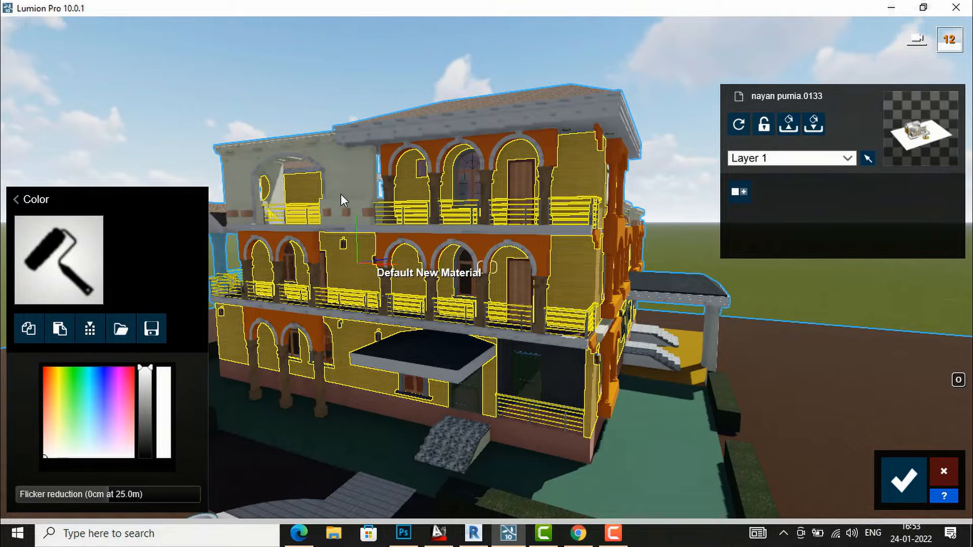
# - Apply the Color material to the upper terrace's outer walls and set it to pale yellow
pyautogui.click(333, 158)
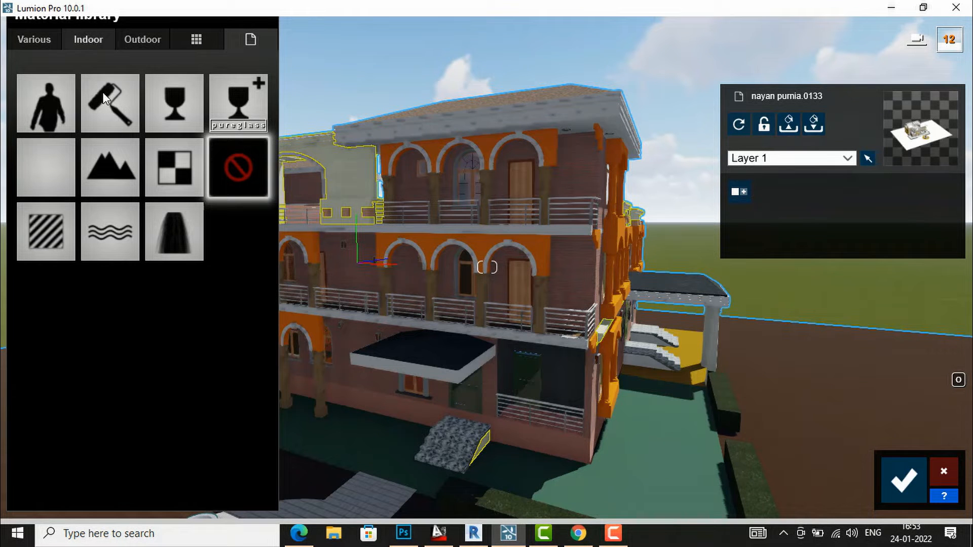
pyautogui.click(104, 106)
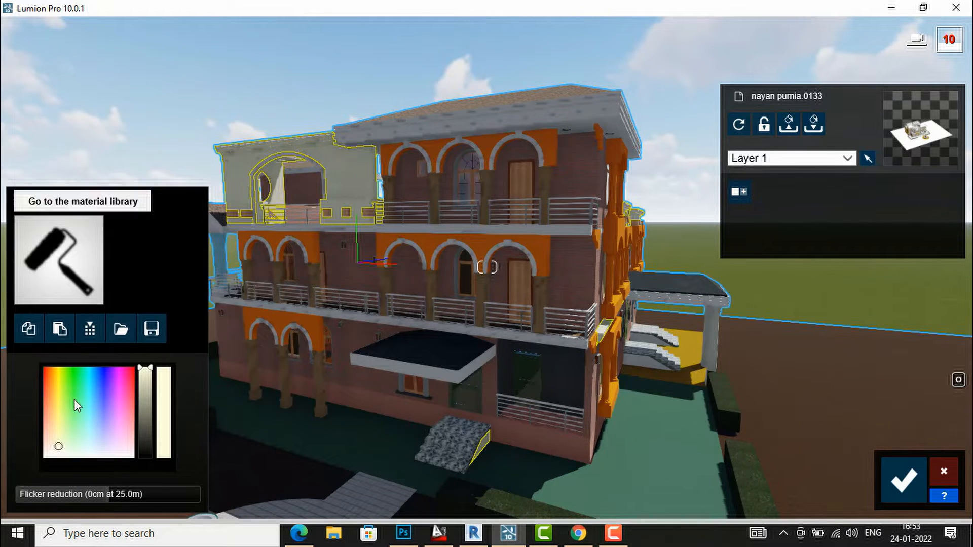
pyautogui.click(68, 417)
pyautogui.moveTo(68, 435)
pyautogui.mouseDown()
pyautogui.moveTo(110, 400)
pyautogui.moveTo(96, 394)
pyautogui.moveTo(108, 403)
pyautogui.moveTo(98, 415)
pyautogui.moveTo(60, 427)
pyautogui.mouseUp()
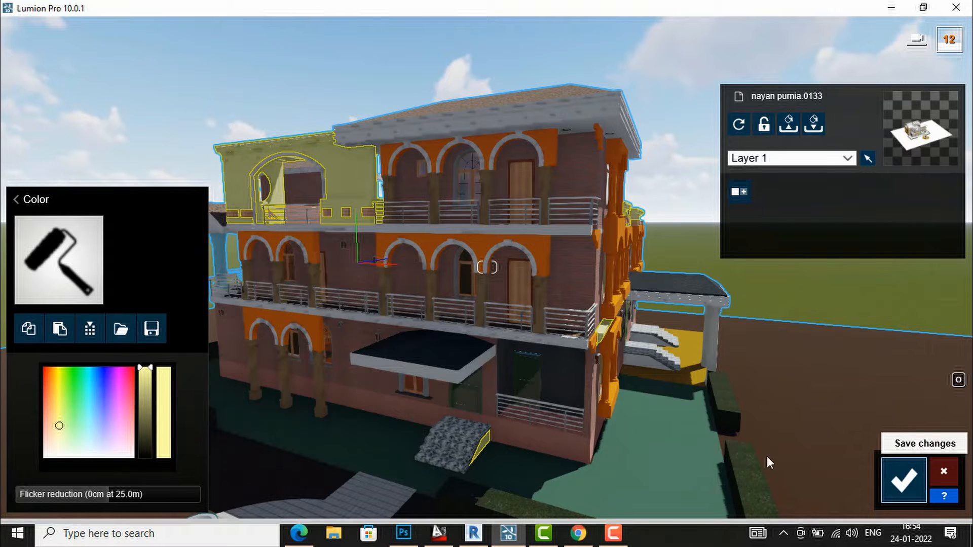
# - Replace the upper terrace walls' material with Glass Advanced (PureGlass)
pyautogui.click(40, 246)
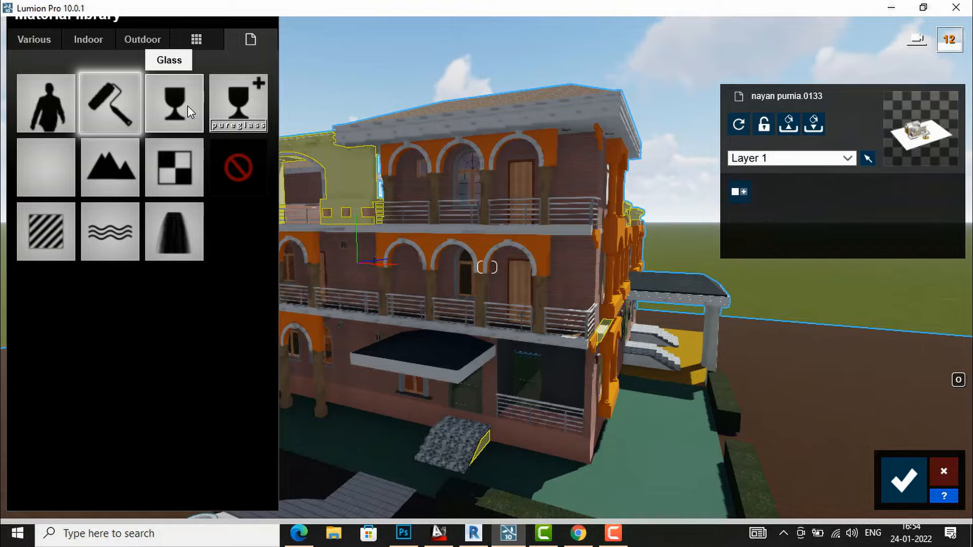
pyautogui.click(244, 101)
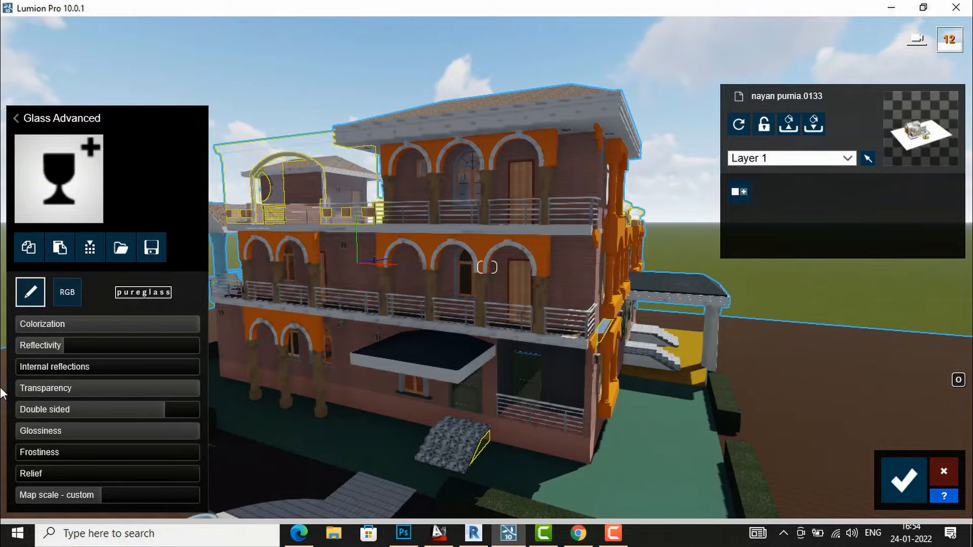
pyautogui.click(98, 147)
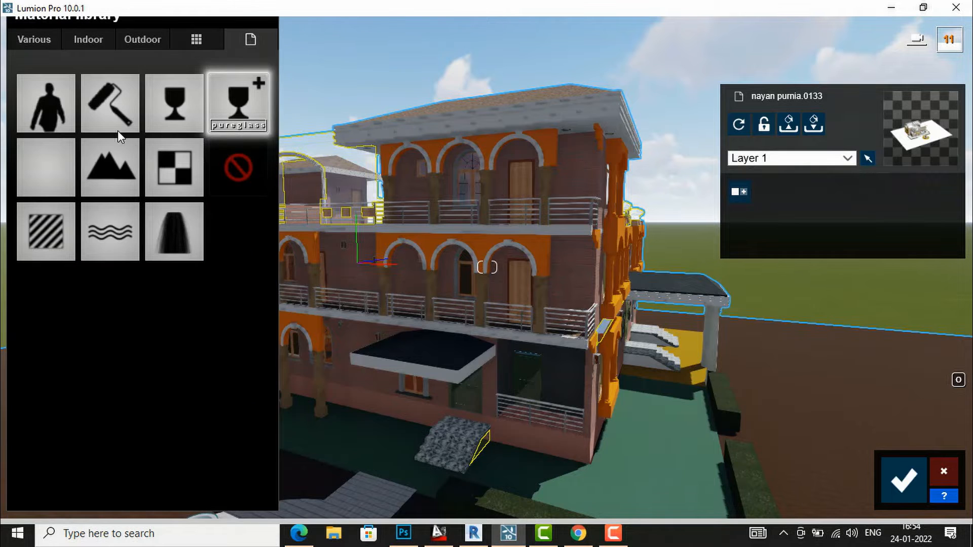
pyautogui.click(245, 102)
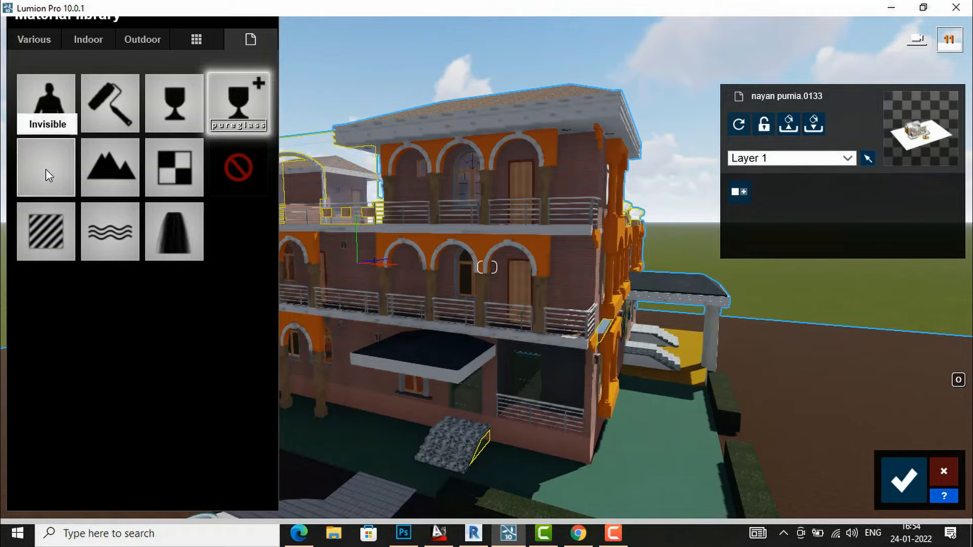
# - Try the Invisible material on the circular paving around the fountain
pyautogui.moveTo(628, 198); pyautogui.dragTo(597, 328, button='right')
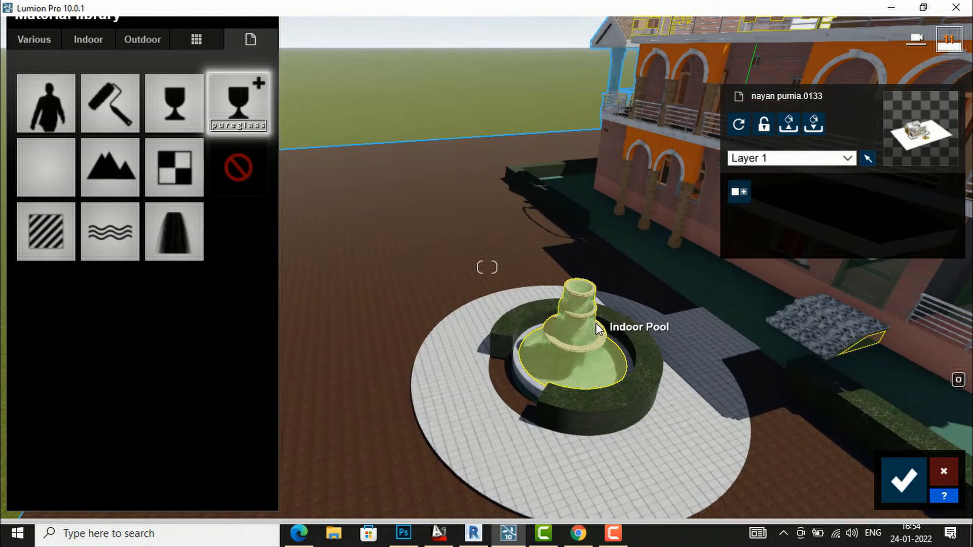
pyautogui.click(439, 374)
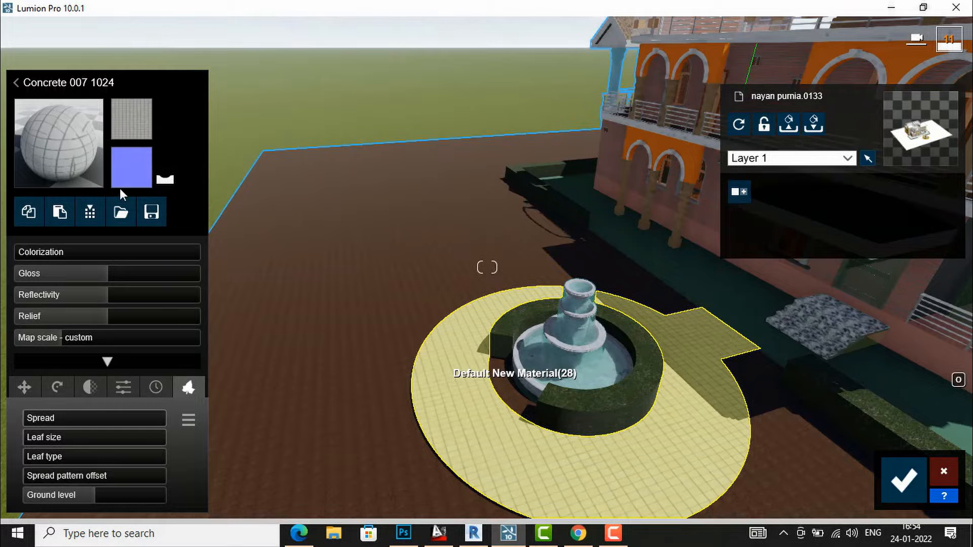
pyautogui.click(67, 148)
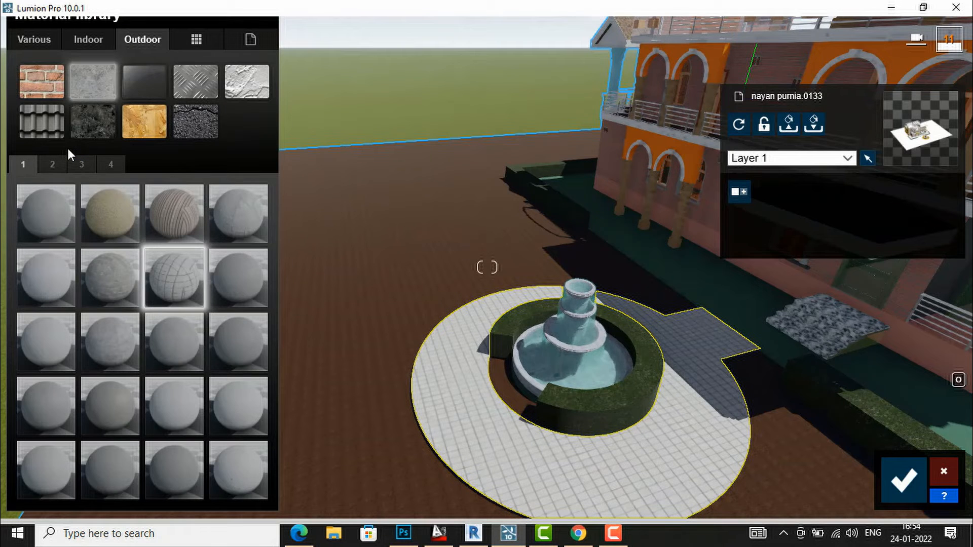
pyautogui.click(249, 42)
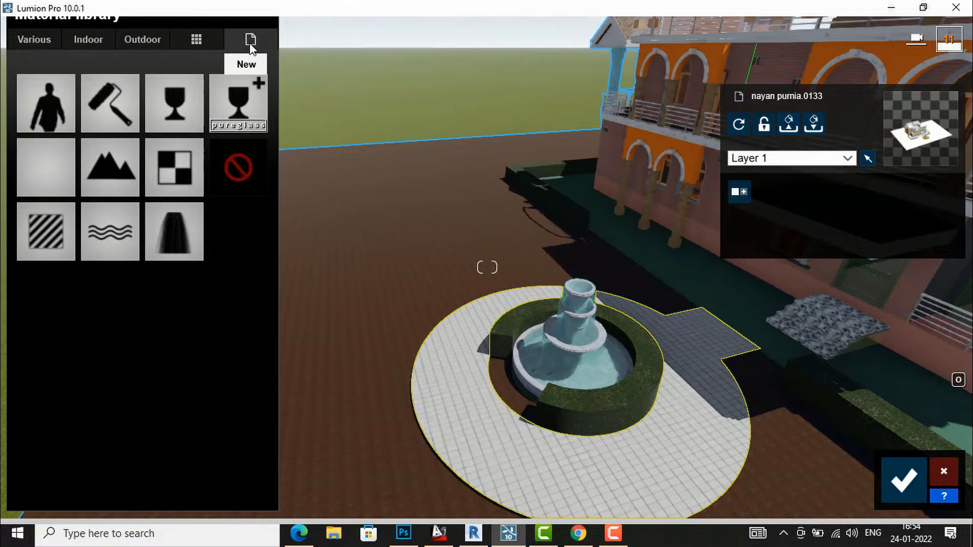
pyautogui.click(60, 172)
pyautogui.moveTo(258, 281); pyautogui.dragTo(306, 326, button='right')
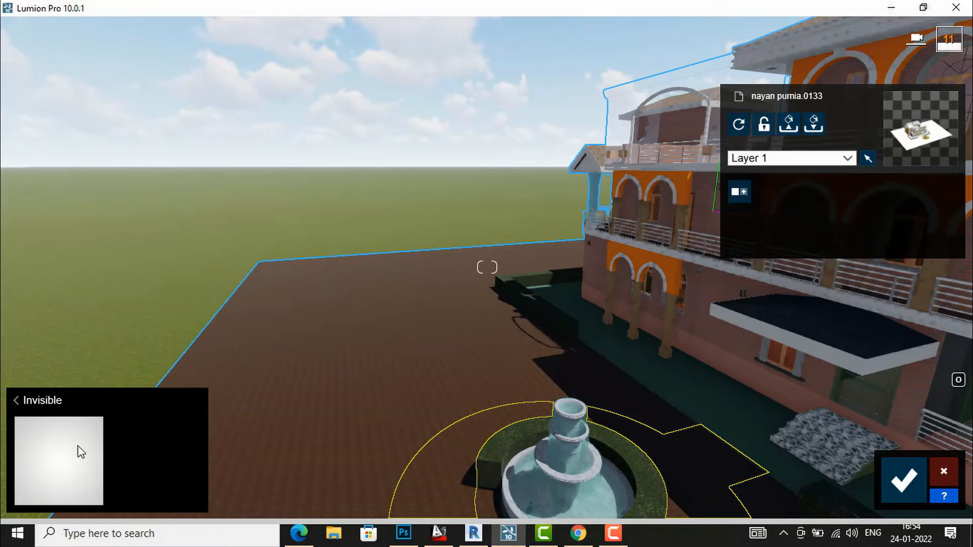
# - Apply the outdoor stone Polii CityStreet Sidewalk 003 2k to the paving around the fountain and check it from a distance
pyautogui.click(41, 456)
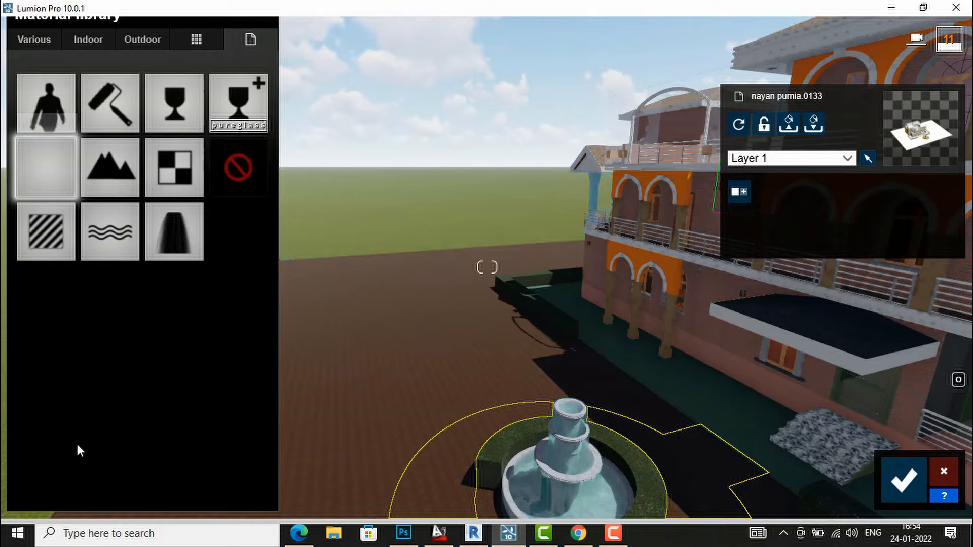
pyautogui.click(149, 38)
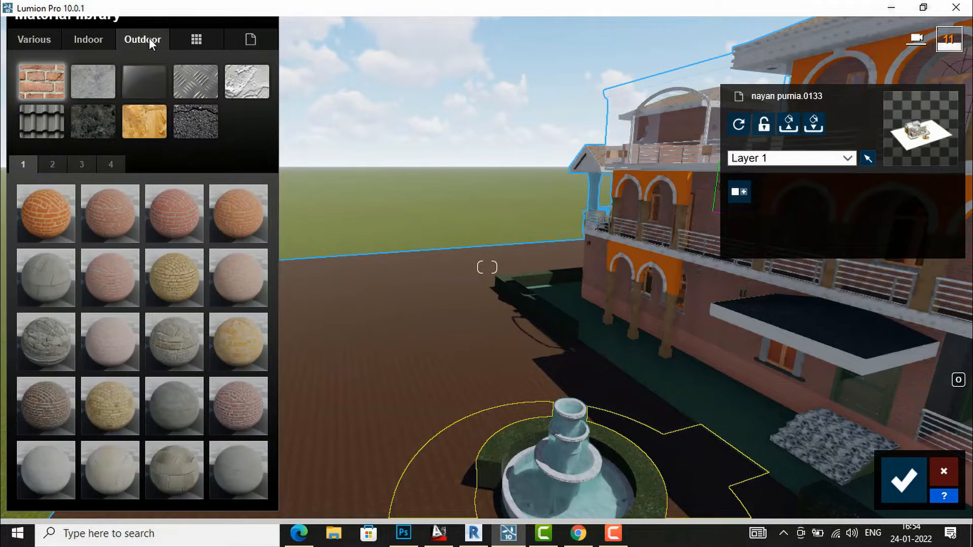
pyautogui.click(81, 126)
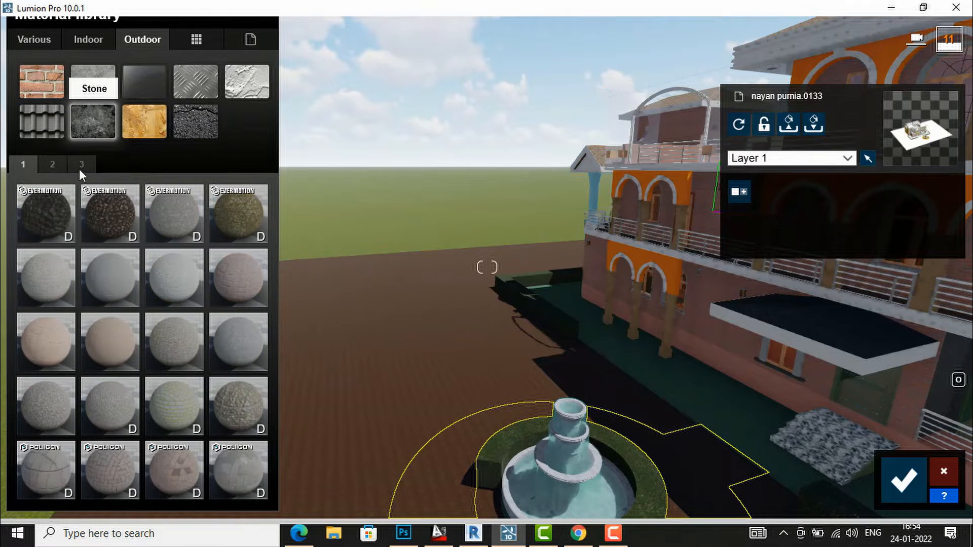
pyautogui.click(168, 464)
pyautogui.moveTo(486, 310)
pyautogui.mouseDown(button='right')
pyautogui.moveTo(512, 390)
pyautogui.moveTo(557, 408)
pyautogui.moveTo(578, 387)
pyautogui.moveTo(485, 315)
pyautogui.mouseUp(button='right')
pyautogui.scroll(-5, 485, 268)
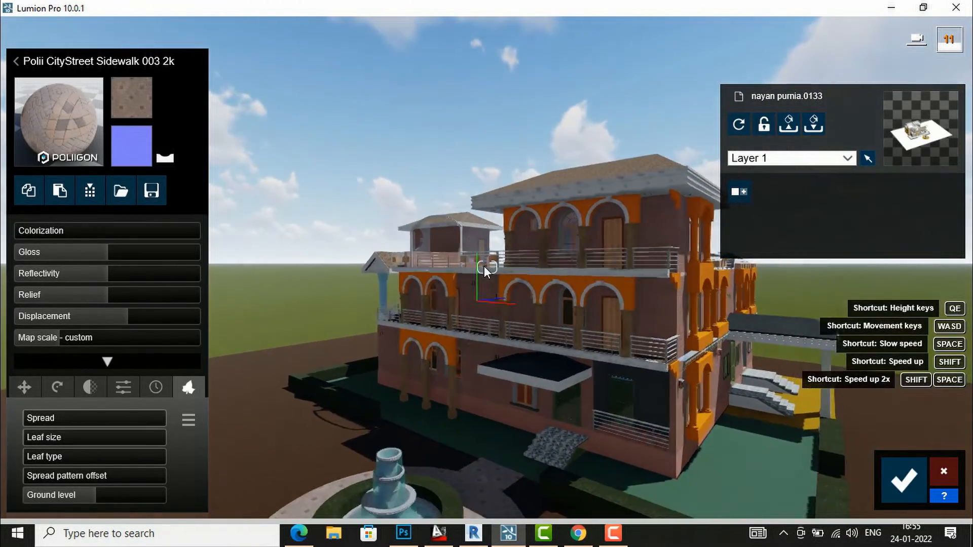
pyautogui.scroll(-3, 495, 261)
pyautogui.scroll(-2, 555, 259)
pyautogui.moveTo(556, 259); pyautogui.dragTo(558, 294, button='right')
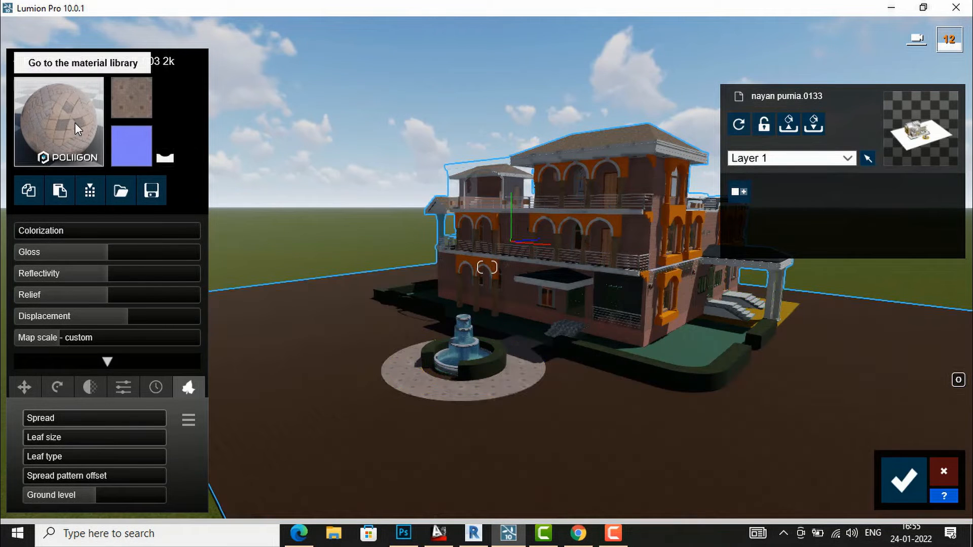
# - Apply the Standard material to the ground around the villa and load car-parking-tile-500x500.png as its color map
pyautogui.click(75, 123)
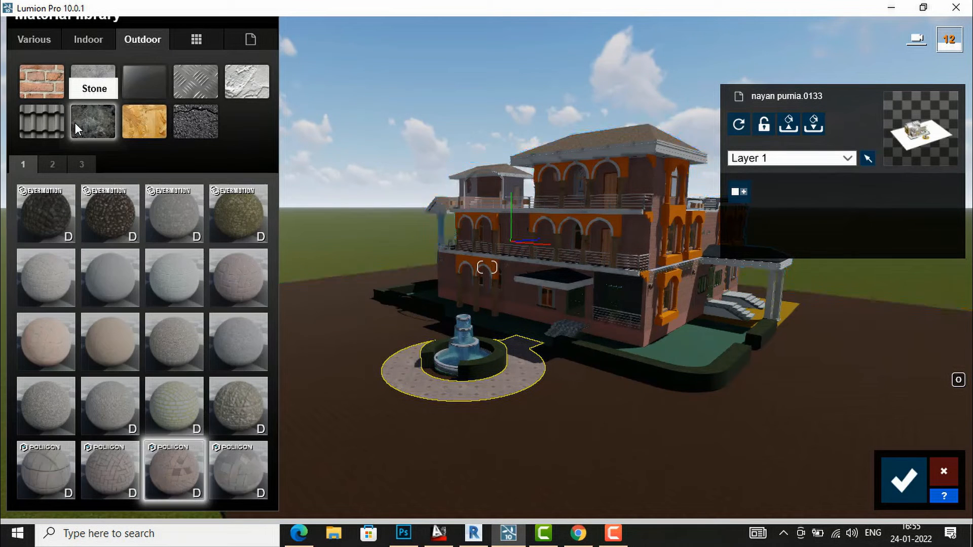
pyautogui.click(249, 40)
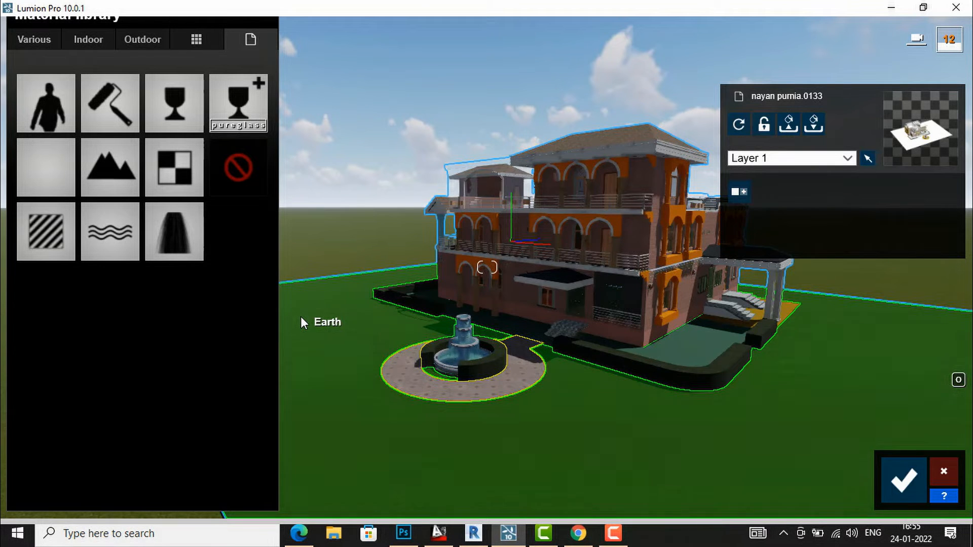
pyautogui.click(302, 317)
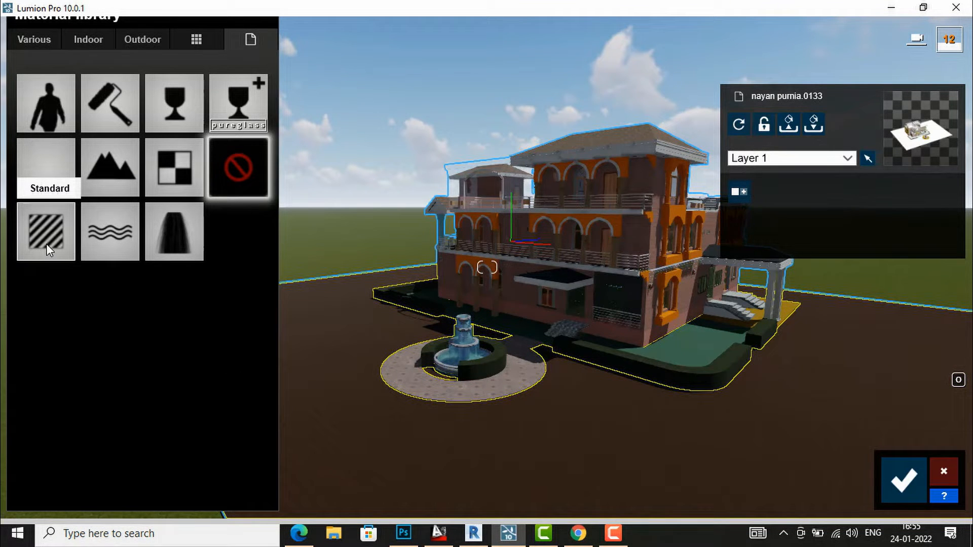
pyautogui.click(46, 245)
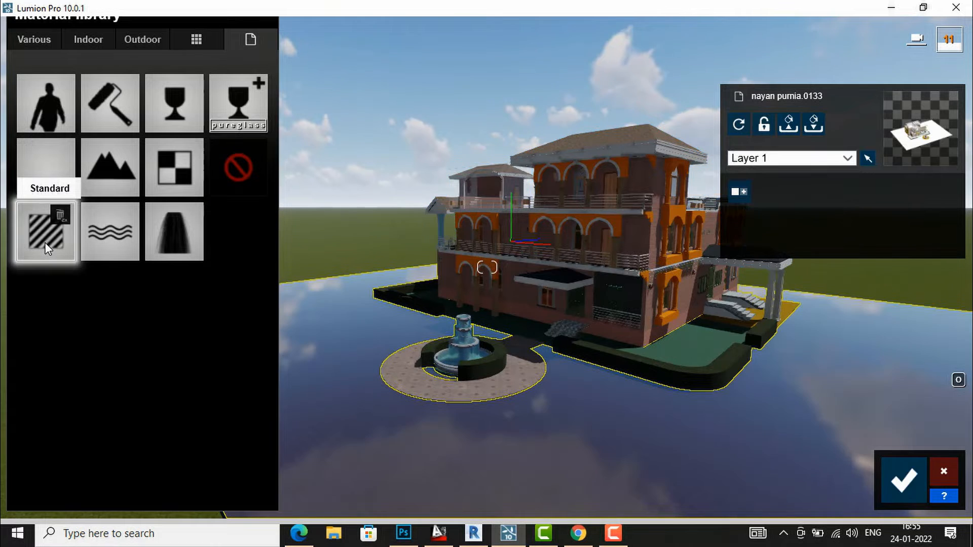
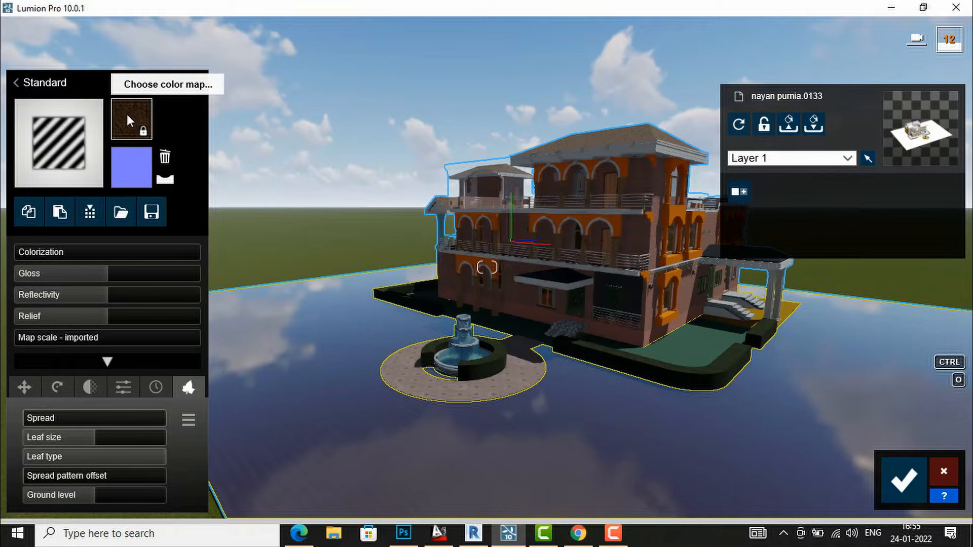
pyautogui.click(130, 115)
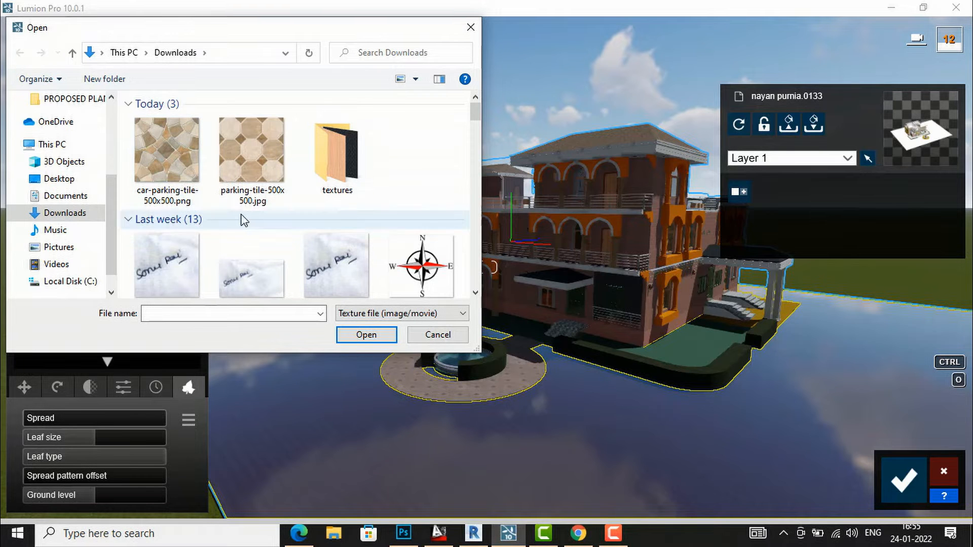
pyautogui.click(183, 165)
pyautogui.click(359, 335)
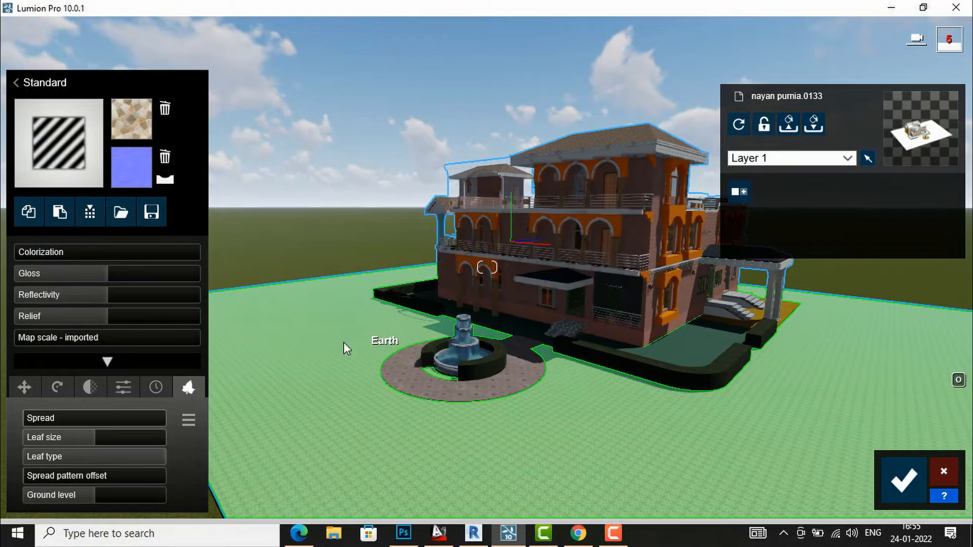
# - Set the map scale of the ground's tile texture to 3.5
pyautogui.moveTo(286, 328); pyautogui.dragTo(370, 448, button='right')
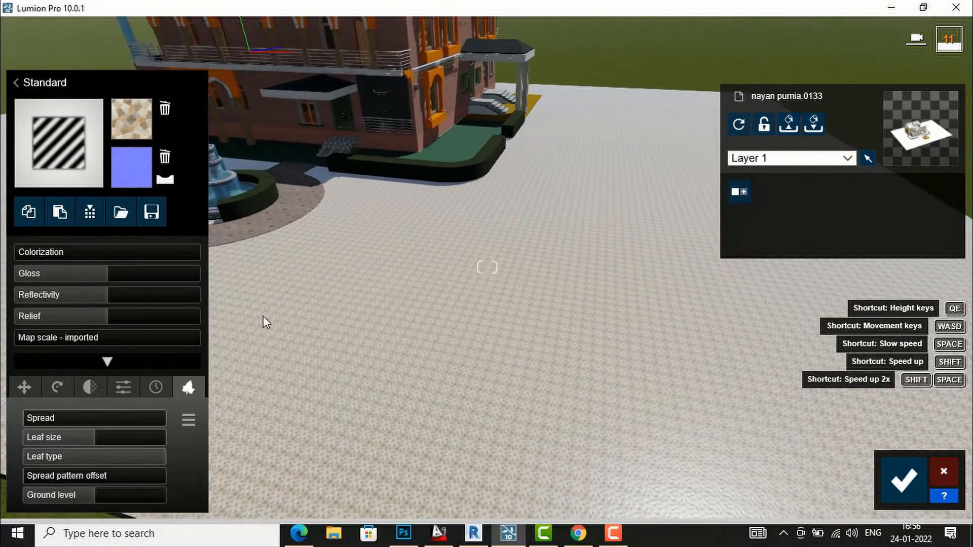
pyautogui.click(28, 337)
pyautogui.moveTo(36, 336); pyautogui.dragTo(65, 335)
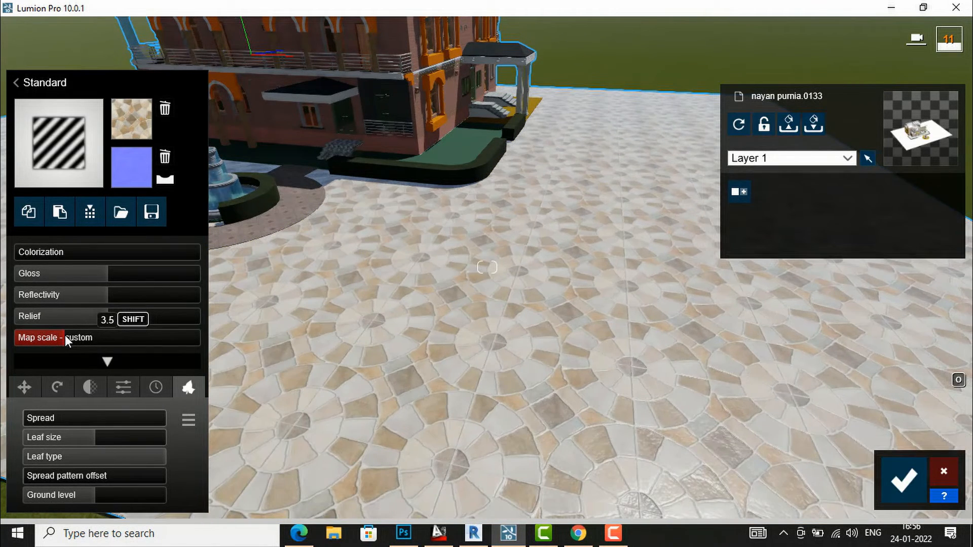
pyautogui.moveTo(511, 305); pyautogui.dragTo(471, 277, button='right')
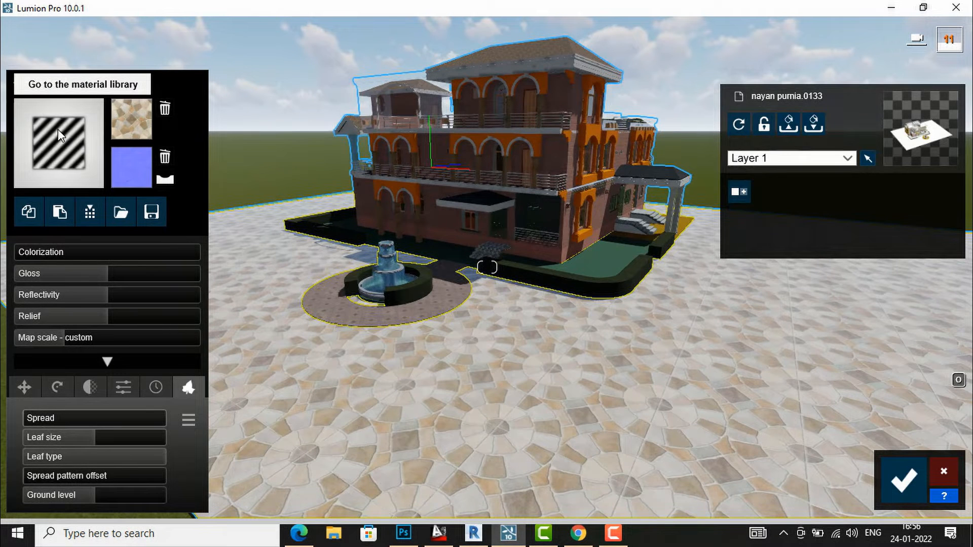
pyautogui.click(58, 129)
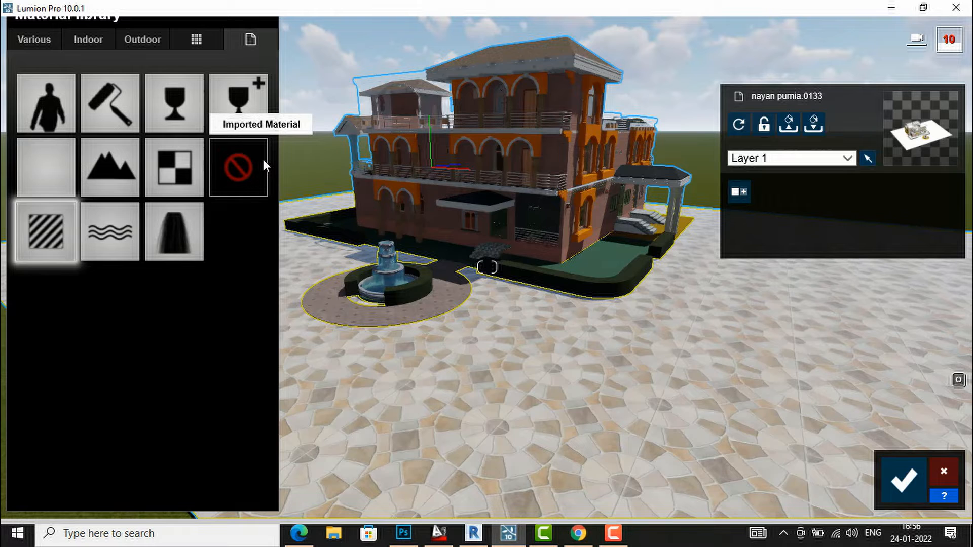
pyautogui.click(492, 384)
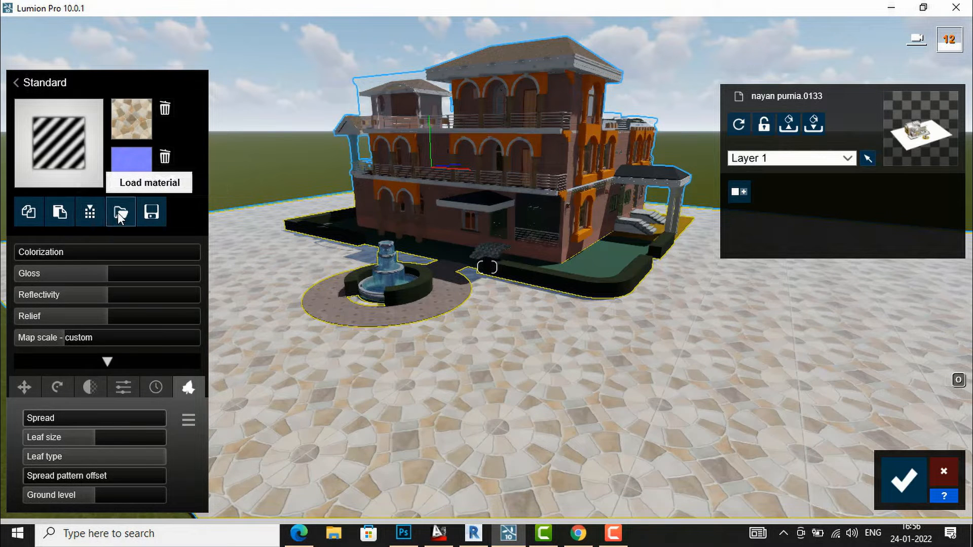
pyautogui.click(150, 214)
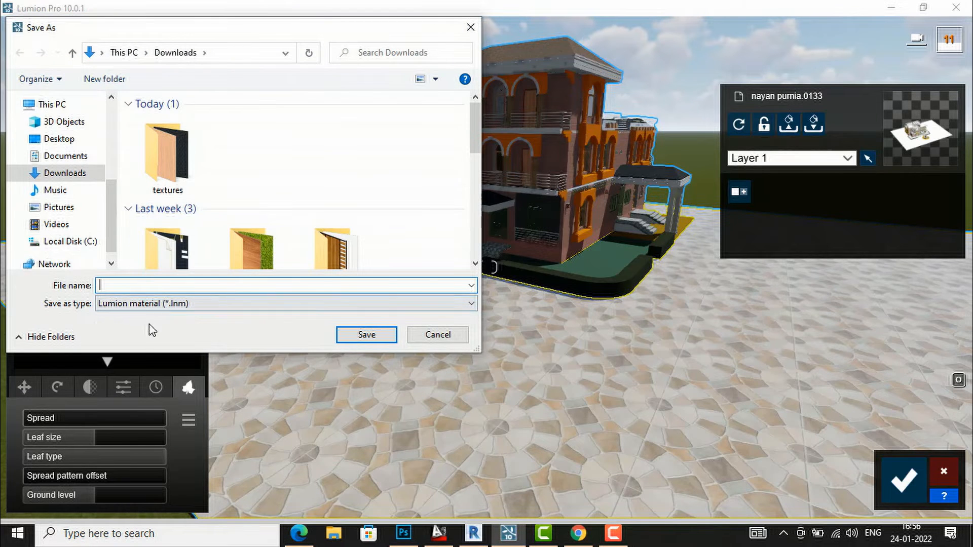
pyautogui.click(471, 27)
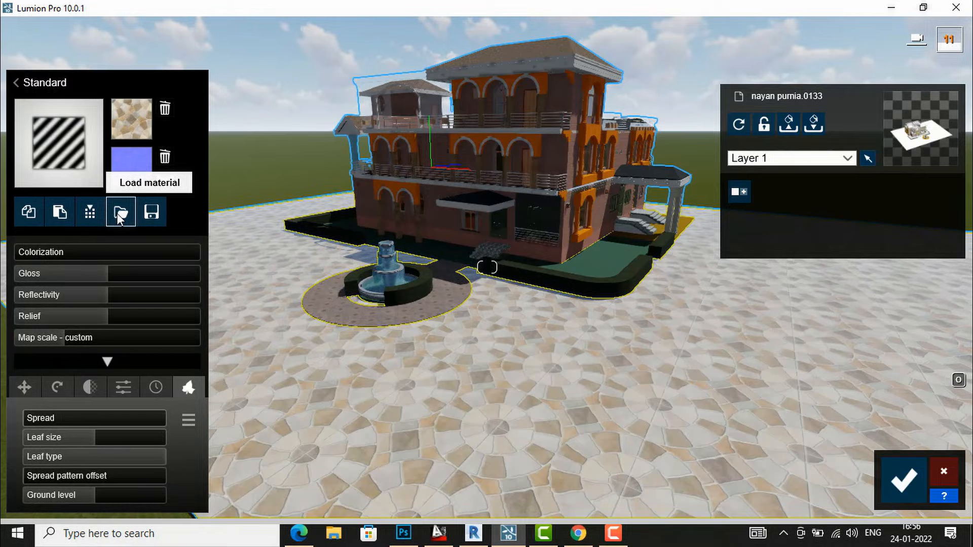
# - Save the ground's tile material to the custom materials as Custom_Standard and check it in the custom library
pyautogui.click(88, 213)
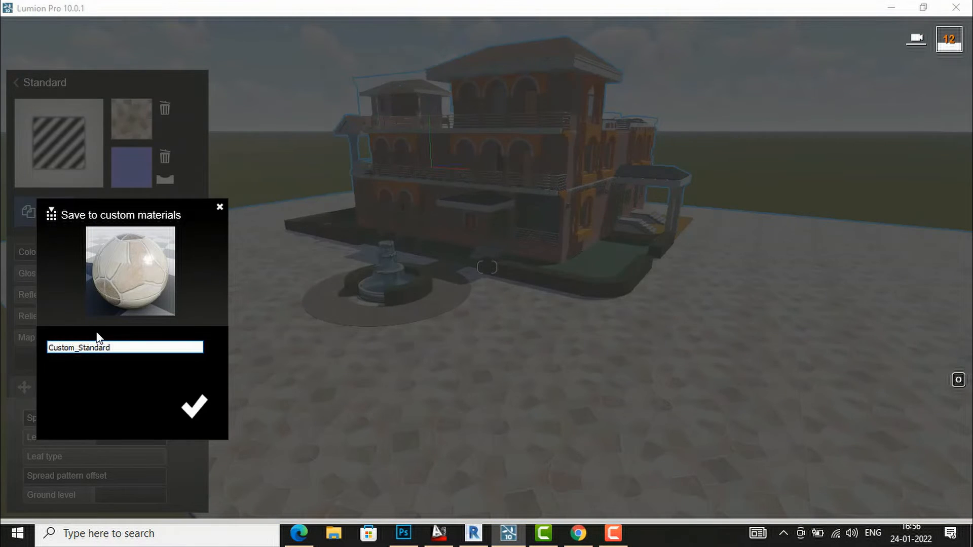
pyautogui.click(192, 408)
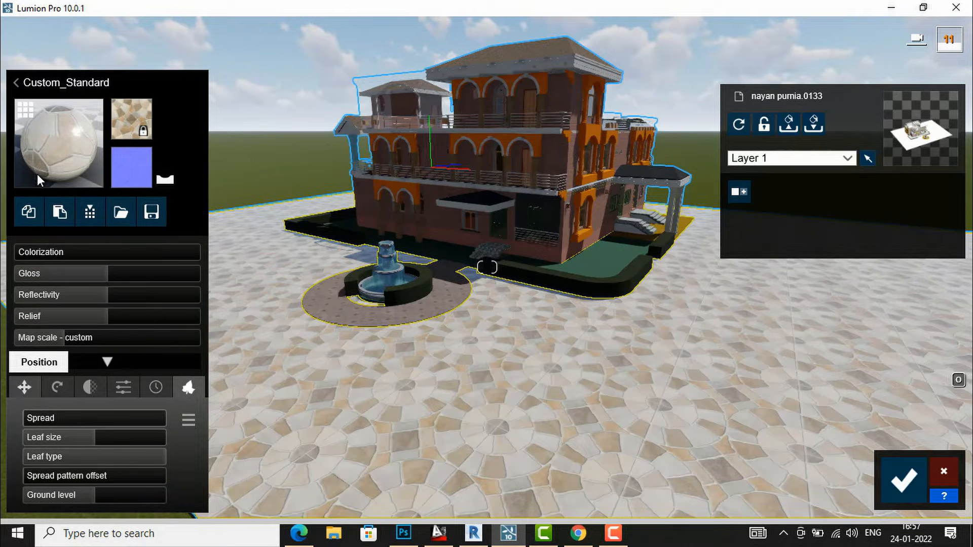
pyautogui.click(51, 128)
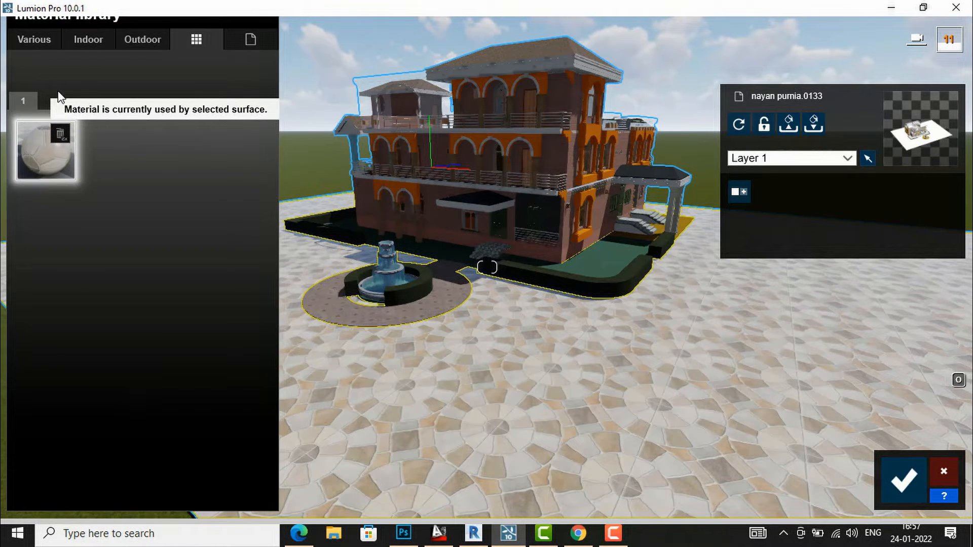
pyautogui.click(28, 40)
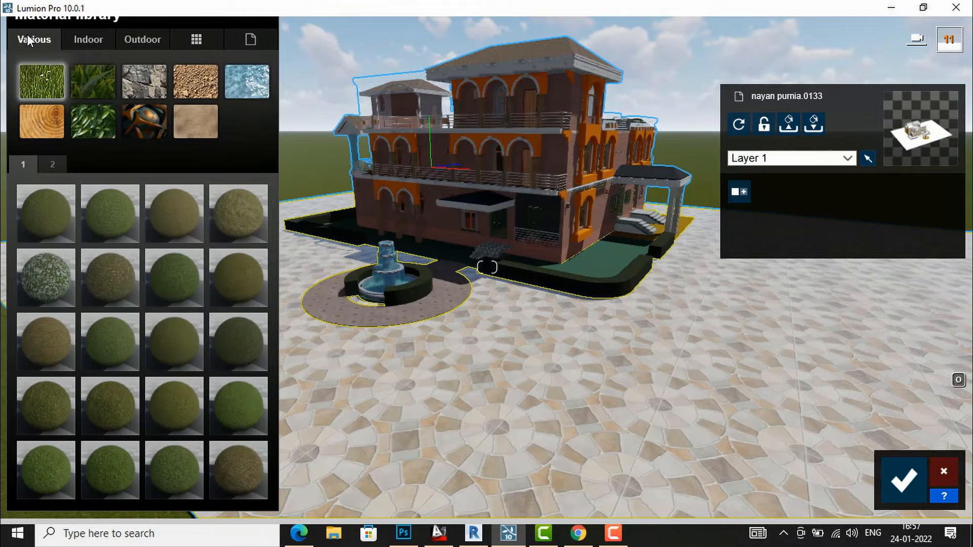
pyautogui.click(197, 39)
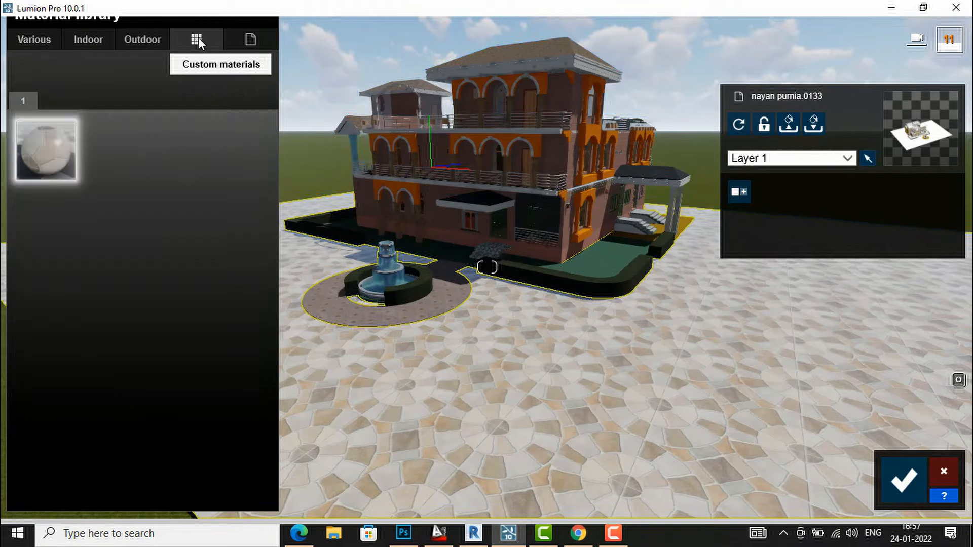
# - Select the fountain's water surface and assign it the Water material
pyautogui.click(256, 42)
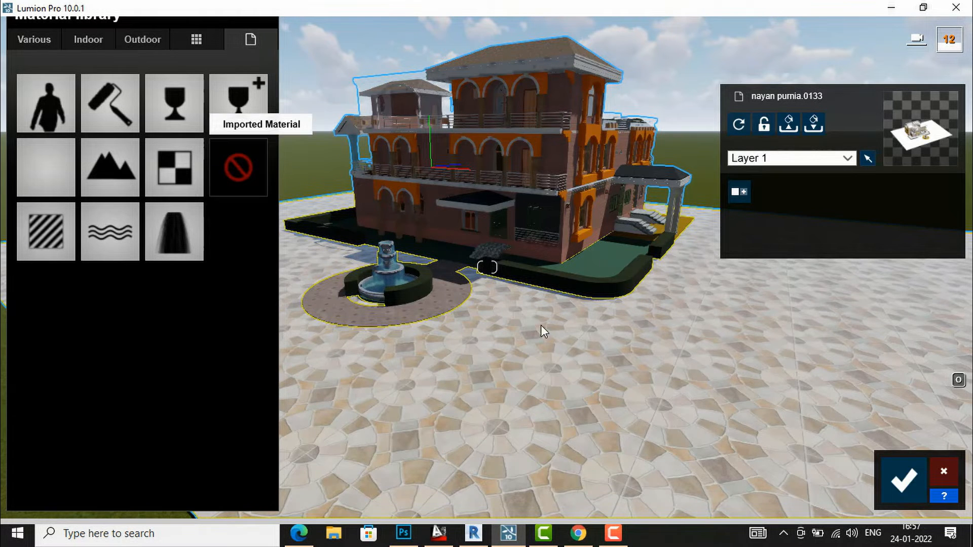
pyautogui.moveTo(656, 369); pyautogui.dragTo(643, 445, button='right')
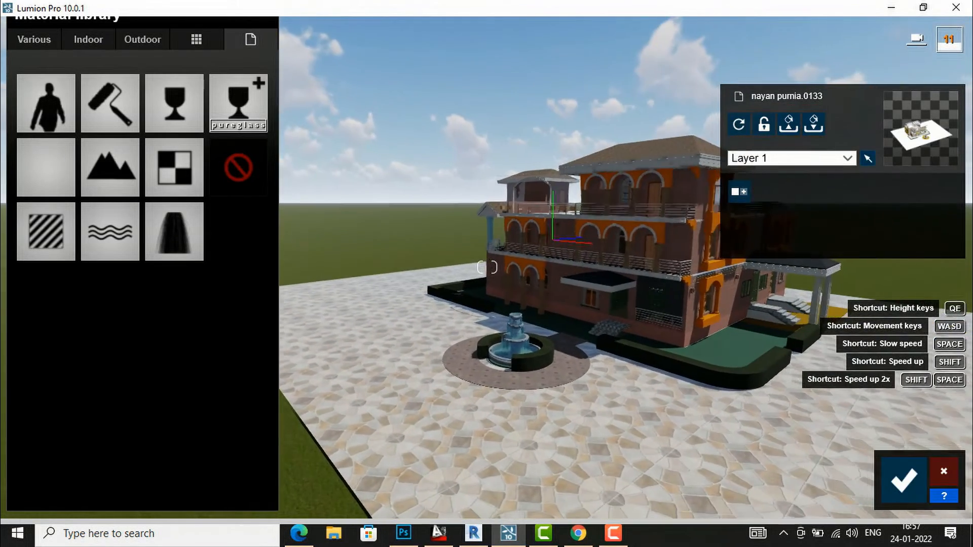
pyautogui.press('w')
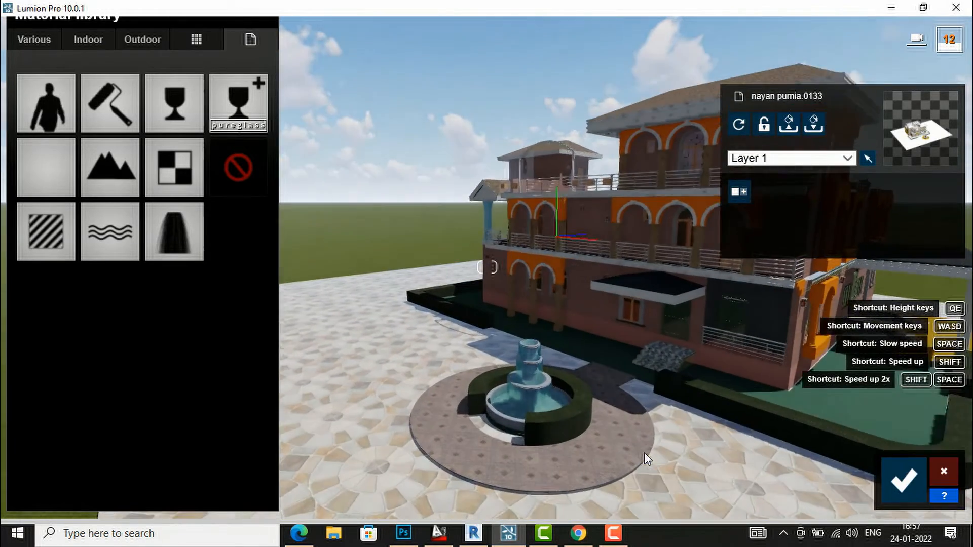
pyautogui.press('w')
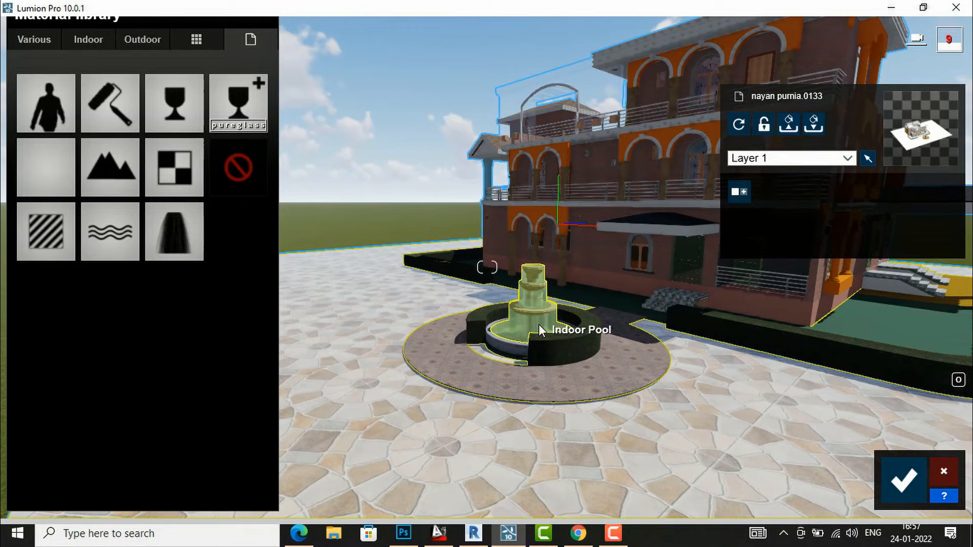
pyautogui.click(539, 325)
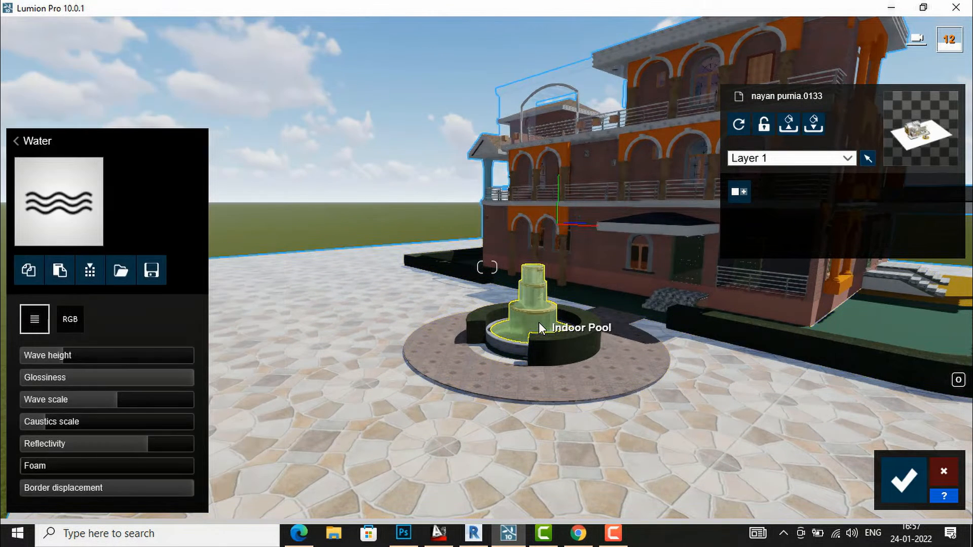
pyautogui.click(43, 203)
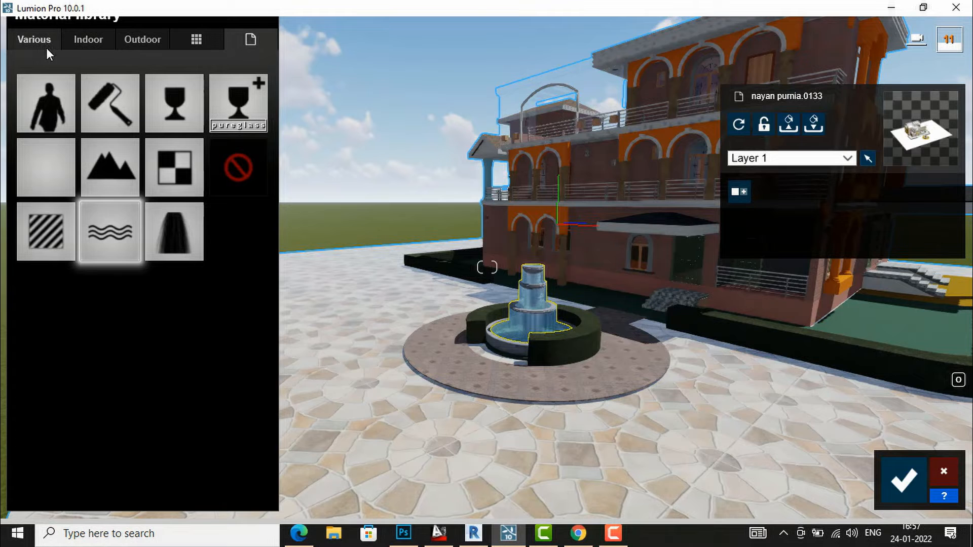
pyautogui.click(112, 245)
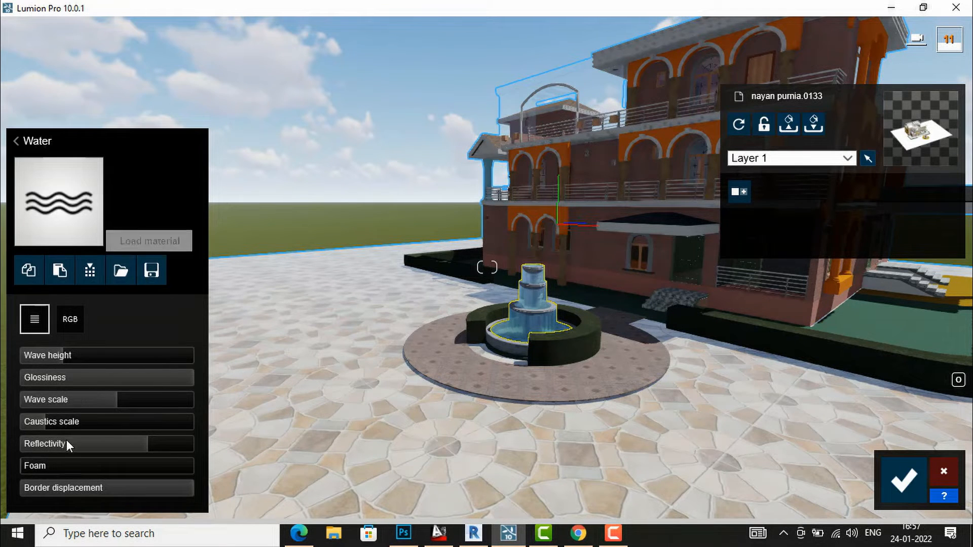
# - Increase the fountain water's caustics scale, wave height and foam, slightly reduce its wave scale, and save the material changes
pyautogui.moveTo(75, 419); pyautogui.dragTo(112, 399)
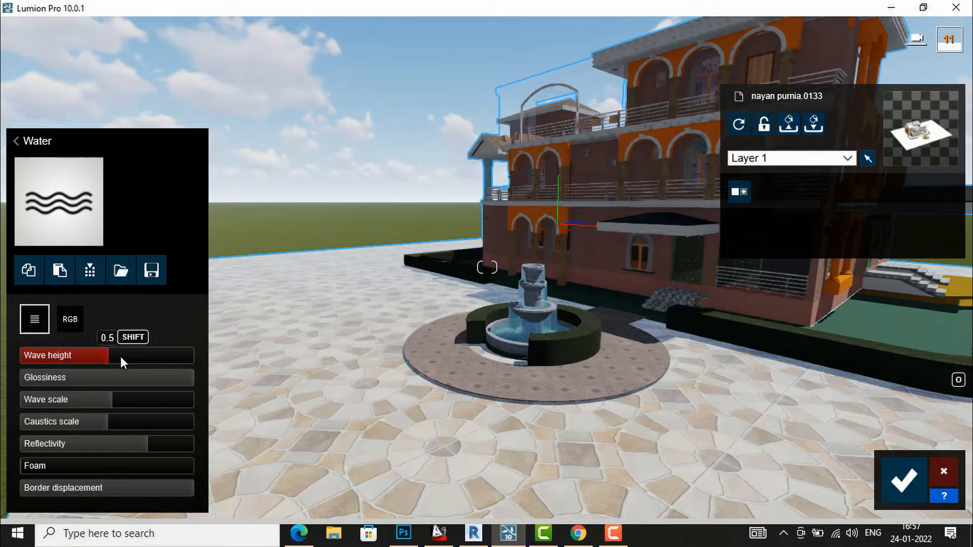
pyautogui.moveTo(54, 357); pyautogui.dragTo(77, 357)
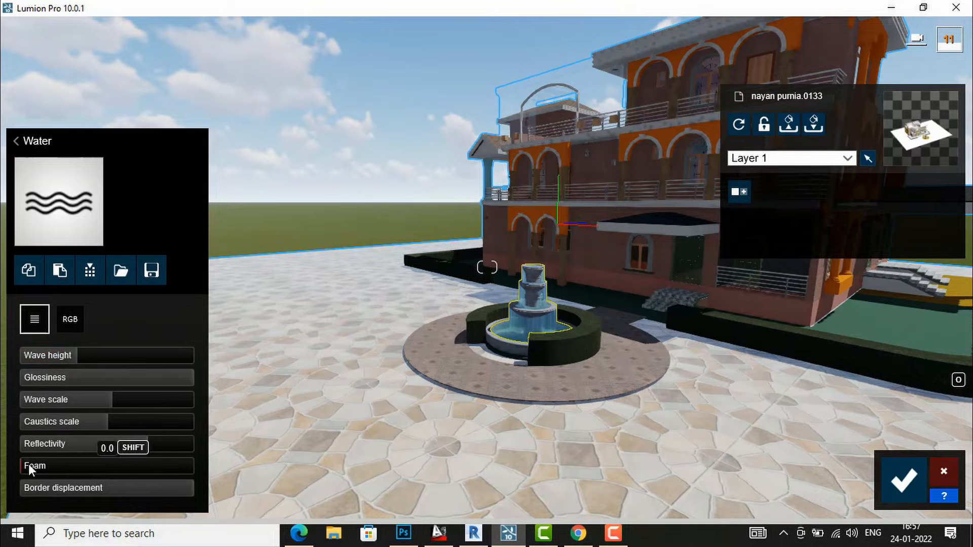
pyautogui.moveTo(101, 462); pyautogui.dragTo(154, 461)
pyautogui.click(72, 461)
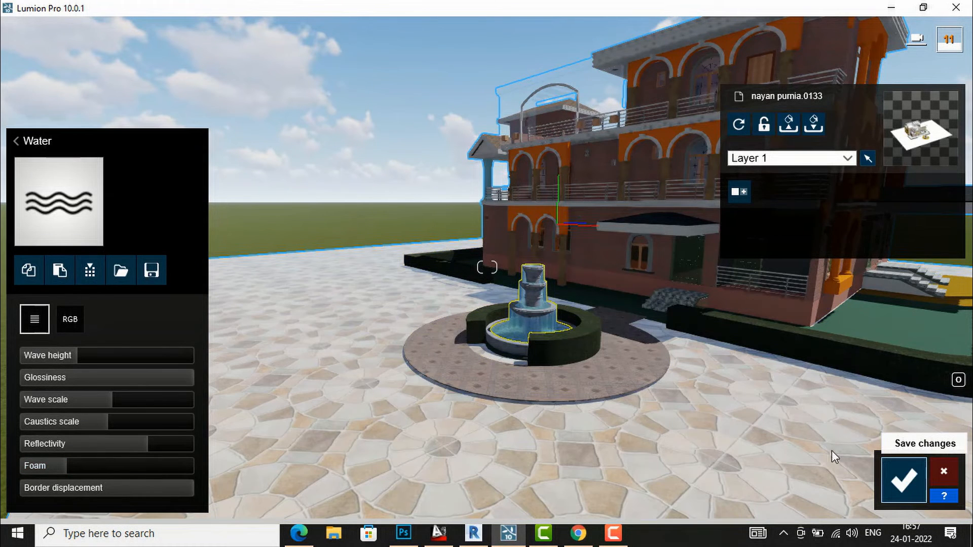
pyautogui.click(918, 485)
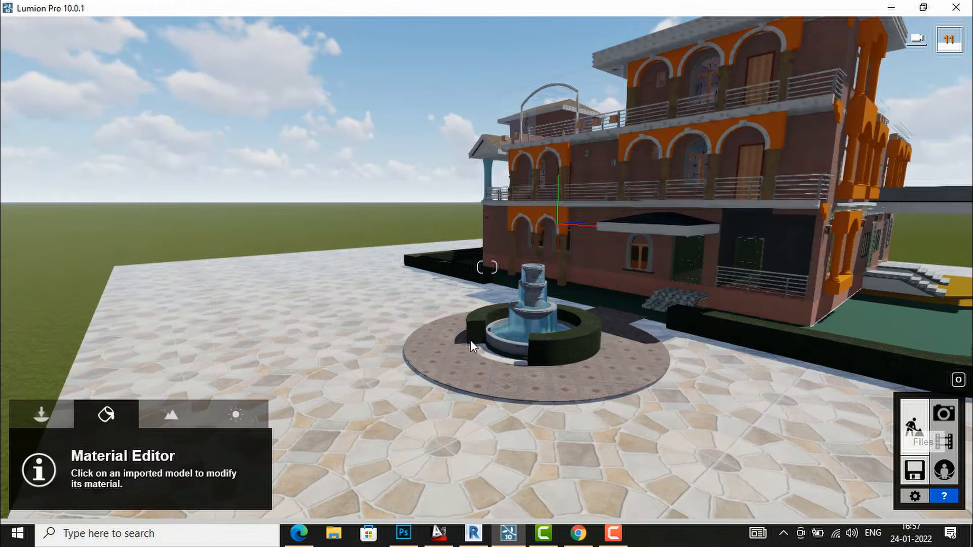
# - Apply the green indoor stone Marble 002 1024 to the fountain's white marble structure and inspect it up close
pyautogui.click(503, 345)
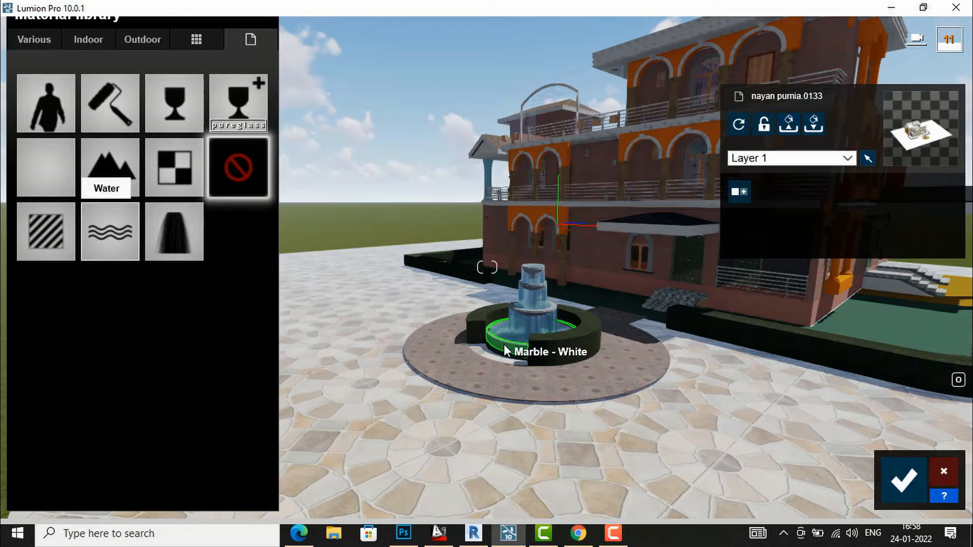
pyautogui.click(86, 39)
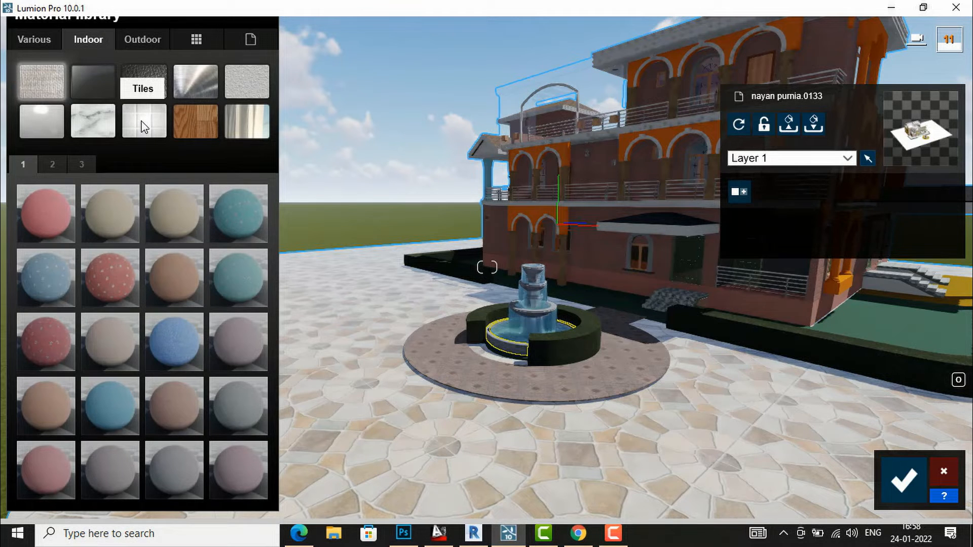
pyautogui.click(99, 125)
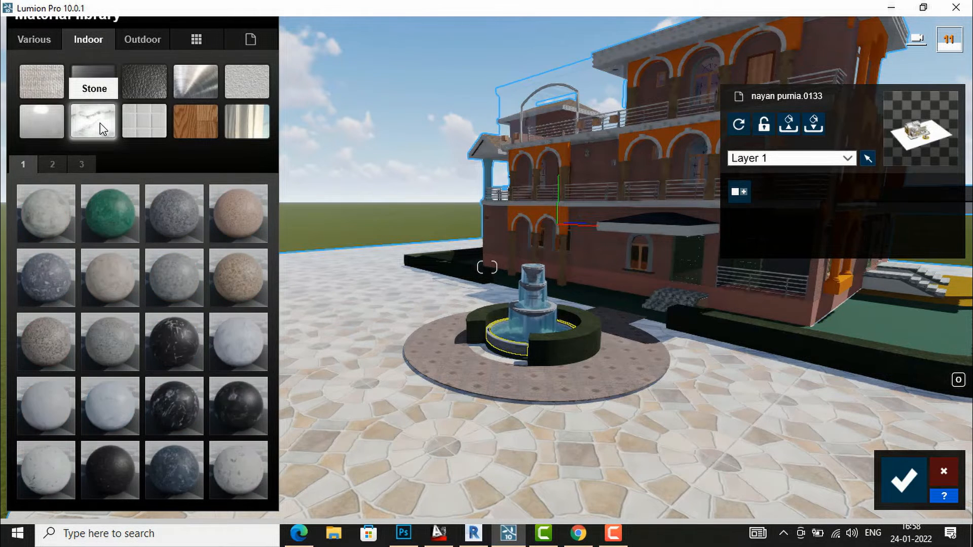
pyautogui.click(105, 212)
pyautogui.doubleClick(107, 212)
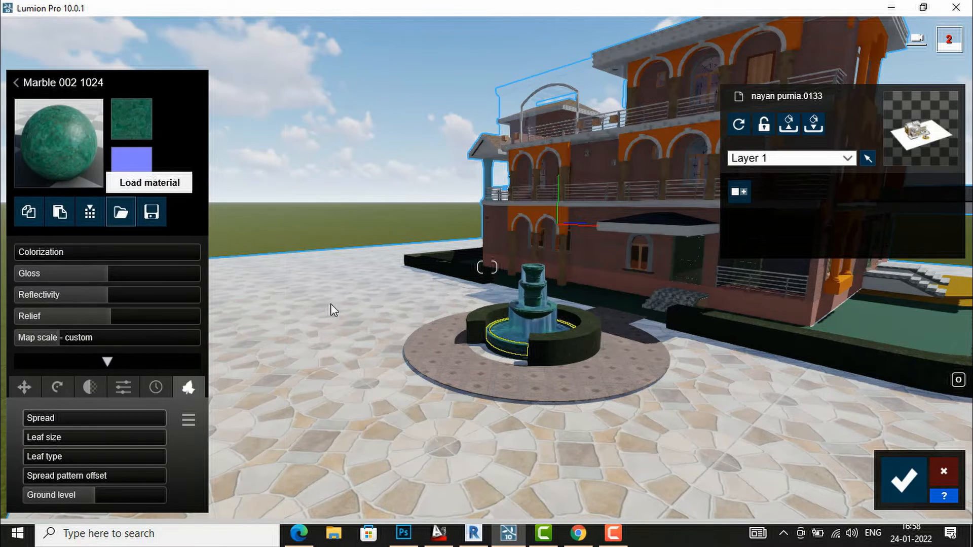
pyautogui.scroll(3, 559, 368)
pyautogui.scroll(5, 559, 367)
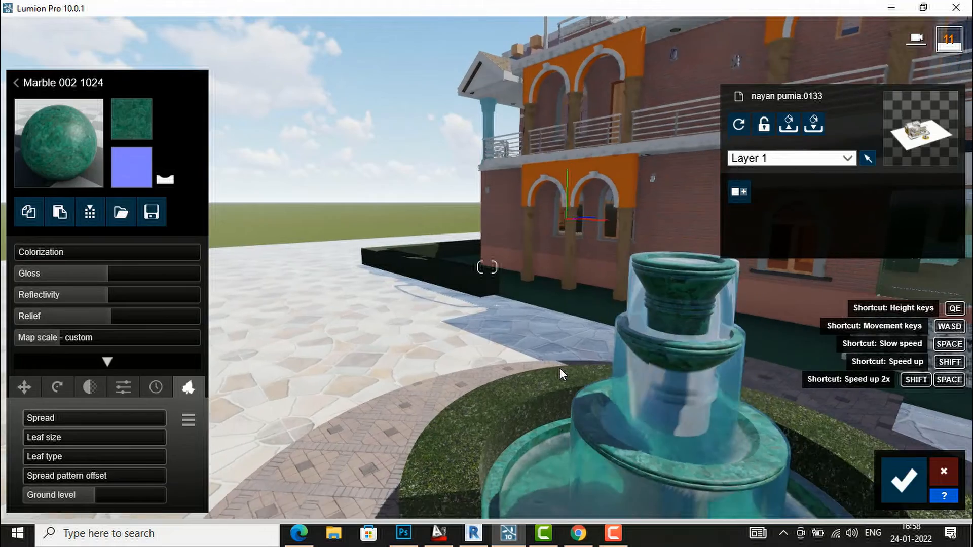
# - Replace the fountain structure's green marble with the black indoor stone Marble 011 1024 and save the material changes
pyautogui.scroll(5, 559, 368)
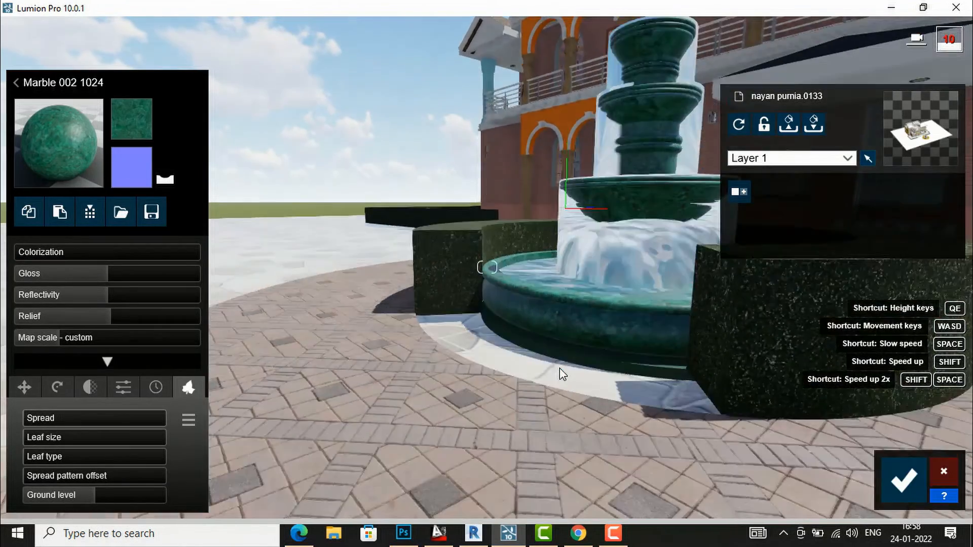
pyautogui.scroll(-5, 559, 367)
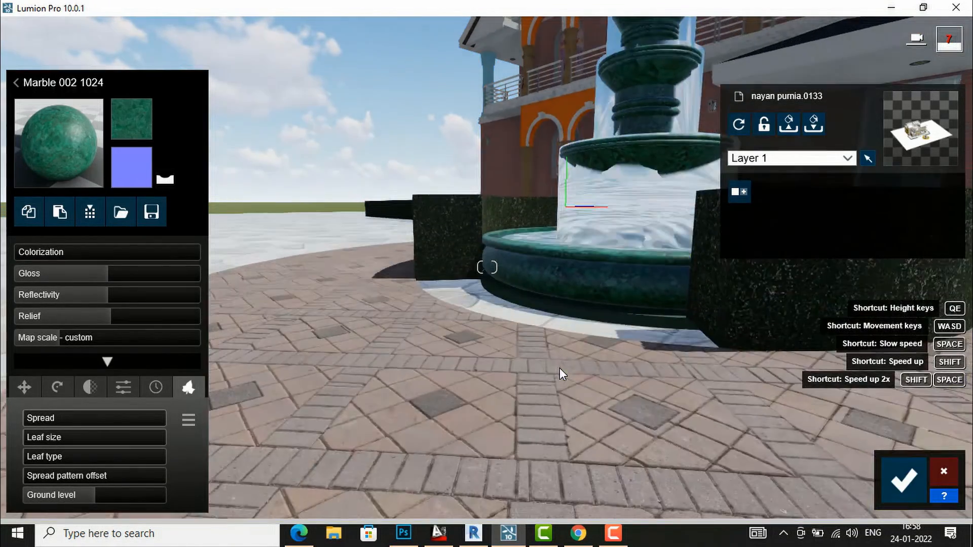
pyautogui.scroll(4, 560, 368)
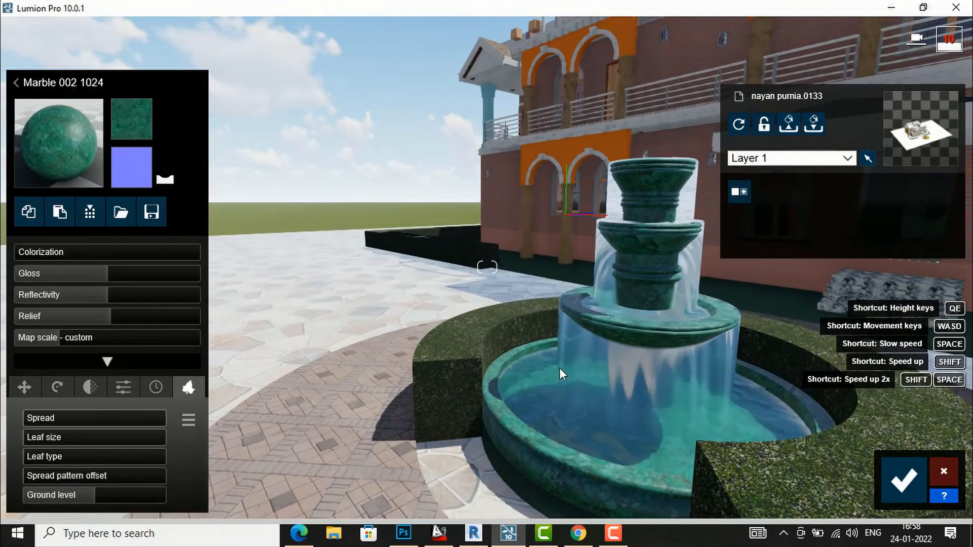
pyautogui.click(540, 454)
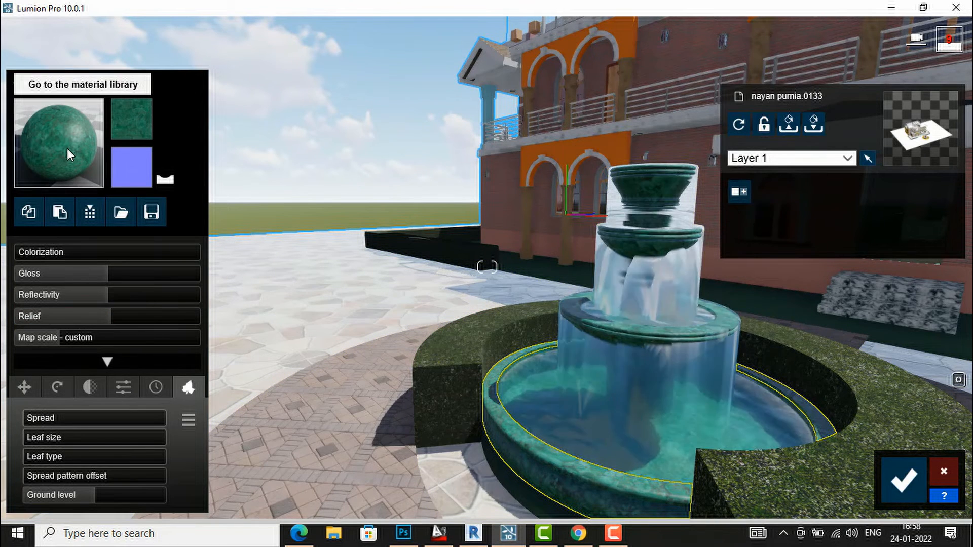
pyautogui.click(67, 148)
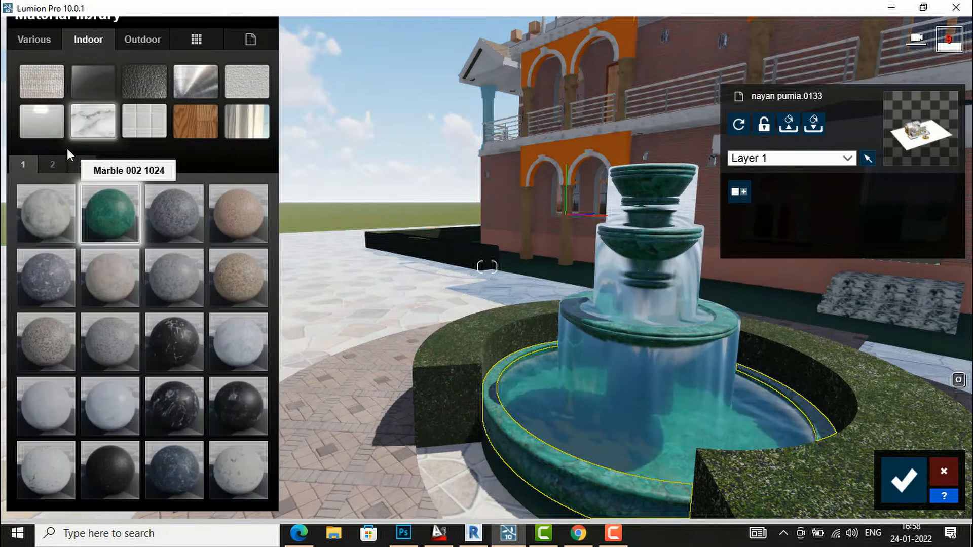
pyautogui.click(161, 333)
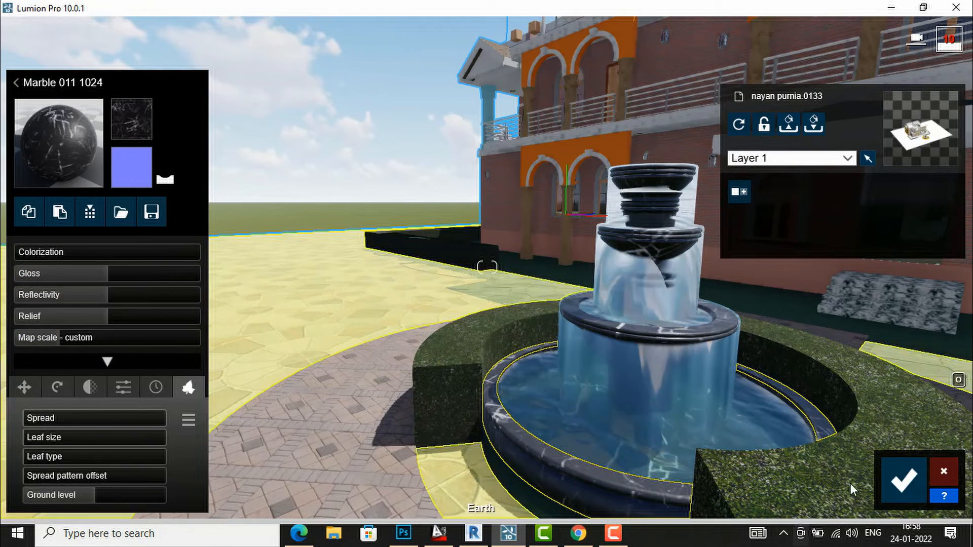
pyautogui.click(904, 481)
# - Select the hedge around the fountain and assign it the red-green Leaves8 material from the various library's leaves category
pyautogui.moveTo(410, 296); pyautogui.dragTo(423, 240, button='right')
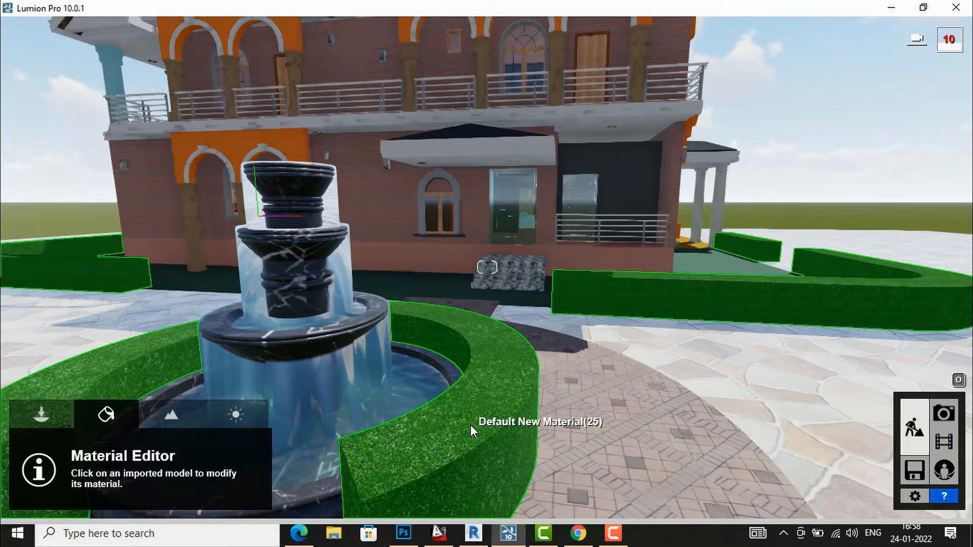
pyautogui.click(470, 425)
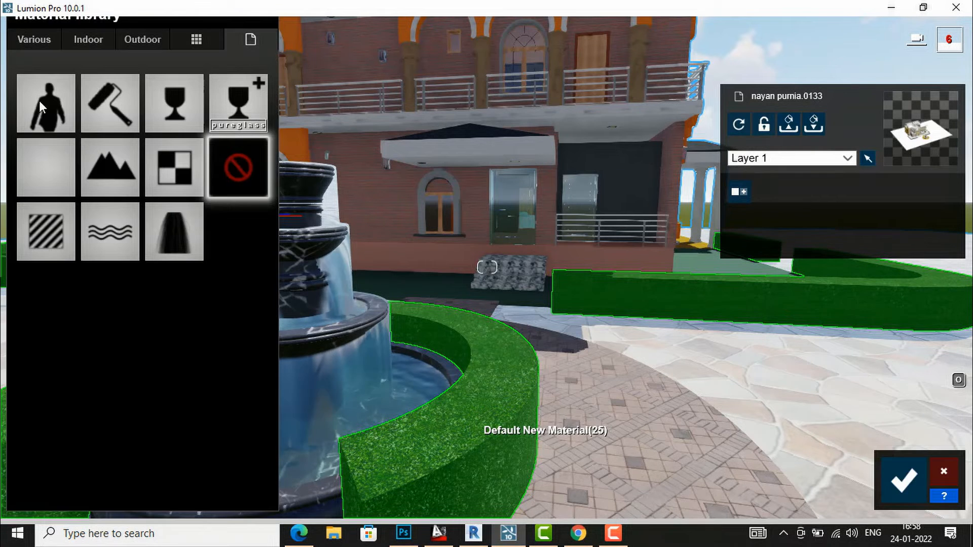
pyautogui.click(31, 40)
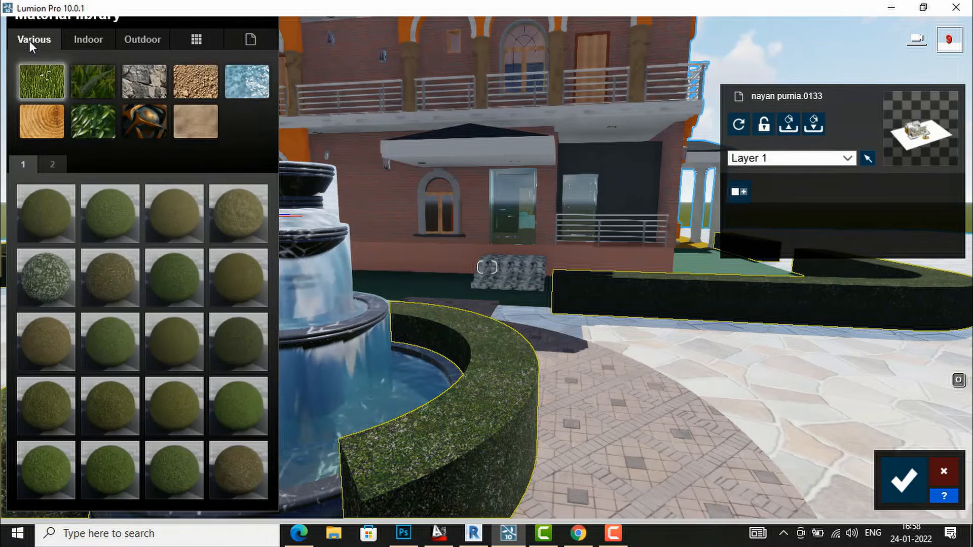
pyautogui.click(93, 126)
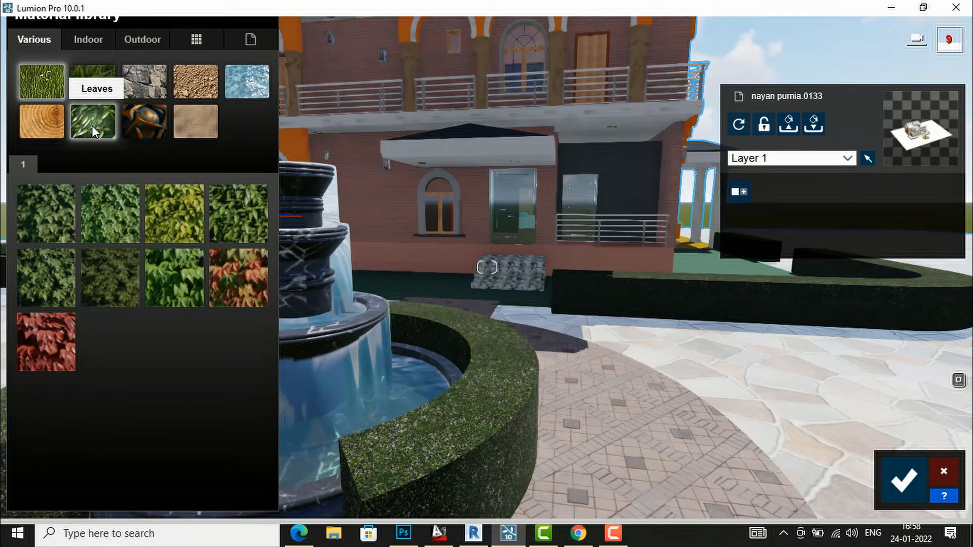
pyautogui.click(238, 279)
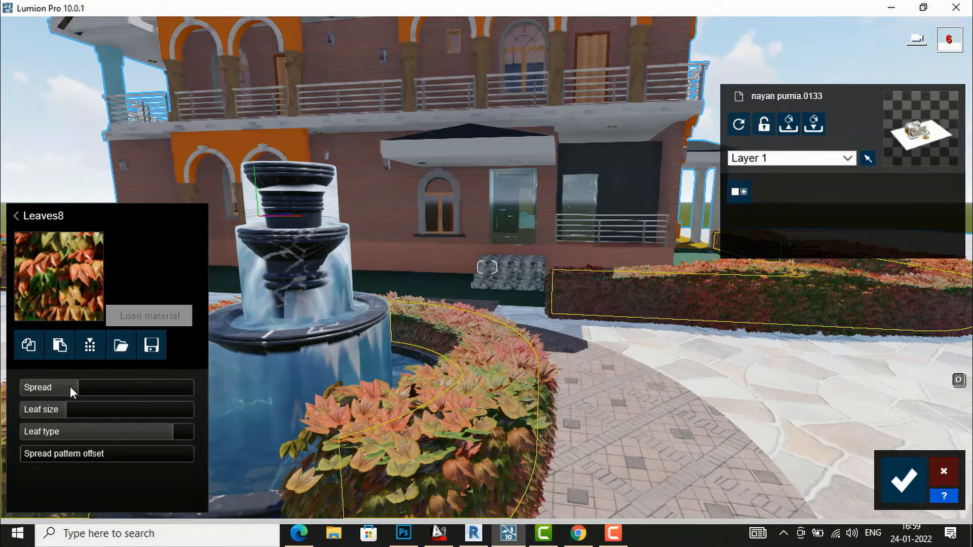
# - Set the hedge leaves' spread and leaf size to 0.0 and leaf type to 0.9, and save the material changes
pyautogui.moveTo(73, 387)
pyautogui.moveTo(72, 387); pyautogui.dragTo(8, 391)
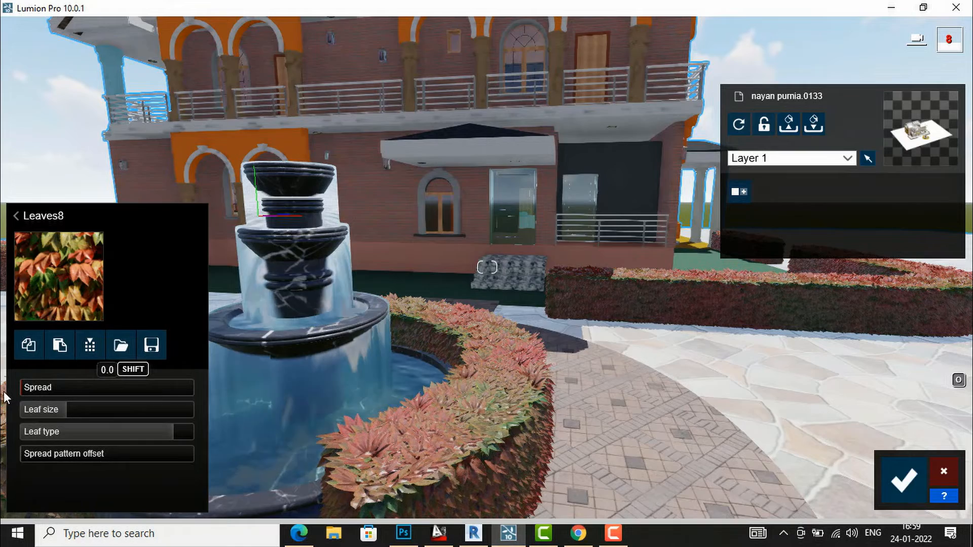
pyautogui.moveTo(61, 410); pyautogui.dragTo(27, 414)
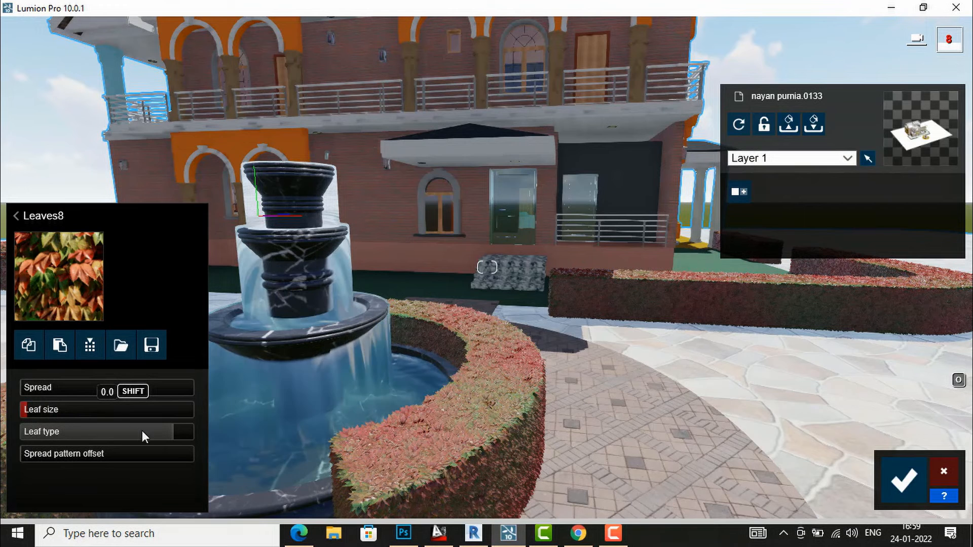
pyautogui.moveTo(171, 429)
pyautogui.mouseDown()
pyautogui.moveTo(153, 430)
pyautogui.moveTo(173, 430)
pyautogui.mouseUp()
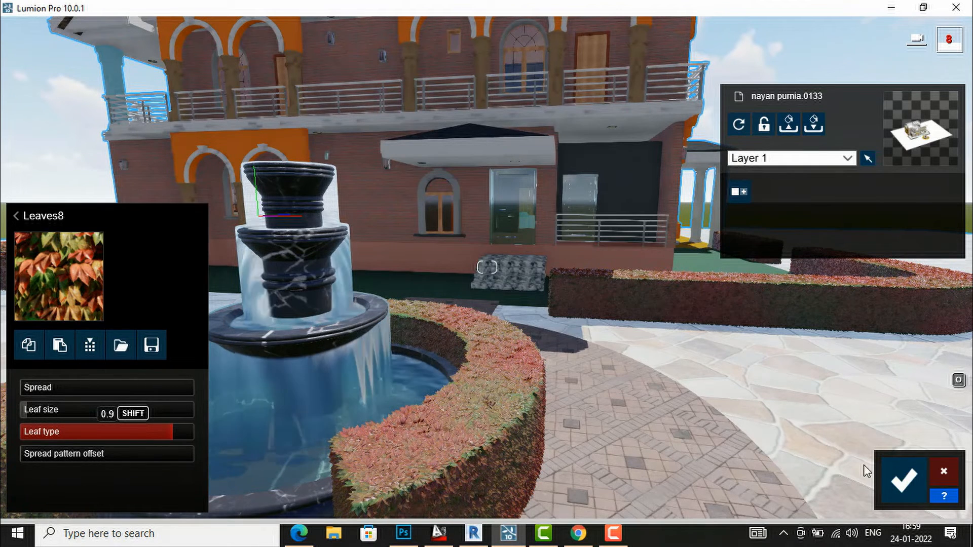
pyautogui.click(914, 479)
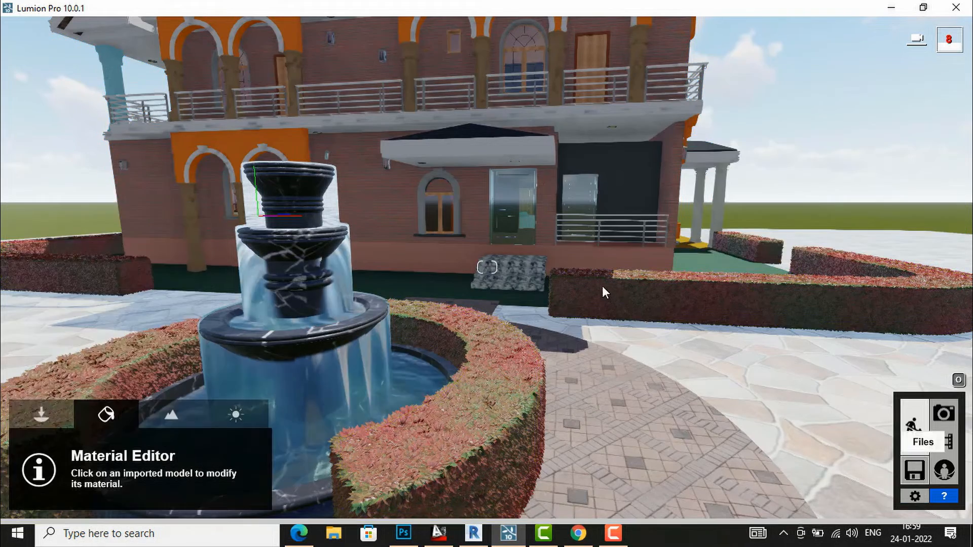
pyautogui.moveTo(587, 253)
pyautogui.mouseDown(button='right')
pyautogui.moveTo(553, 335)
pyautogui.moveTo(471, 375)
pyautogui.moveTo(481, 314)
pyautogui.moveTo(547, 271)
pyautogui.moveTo(594, 263)
pyautogui.mouseUp(button='right')
pyautogui.press('s')
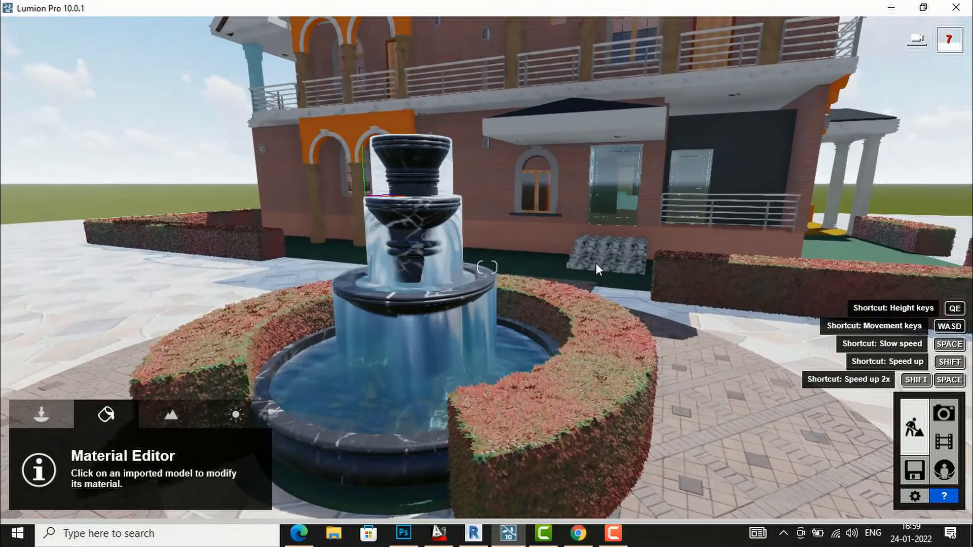
pyautogui.press('s')
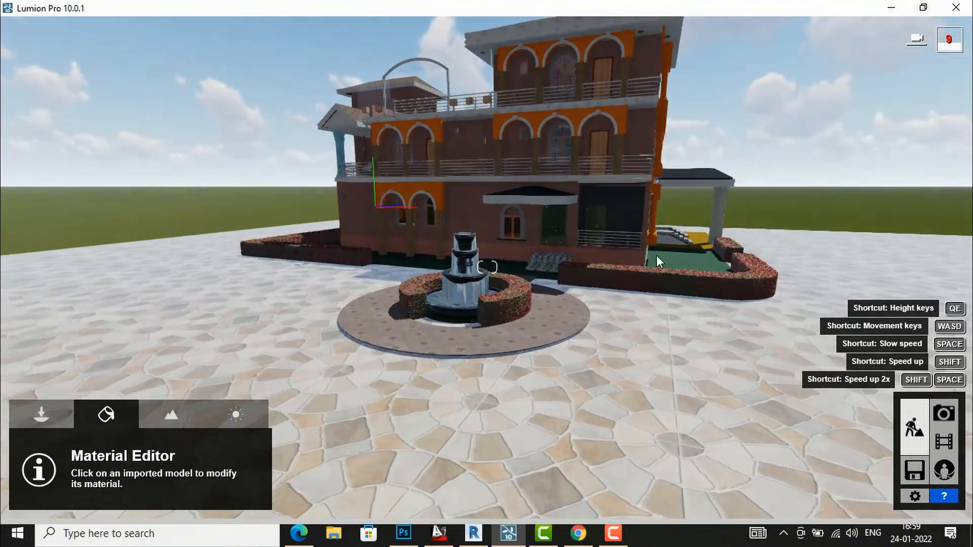
# - Apply the green indoor stone Marble 002 1024 to the entrance steps, reduce its reflectivity and gloss, and save the changes
pyautogui.moveTo(487, 267); pyautogui.dragTo(535, 278, button='right')
pyautogui.press('w')
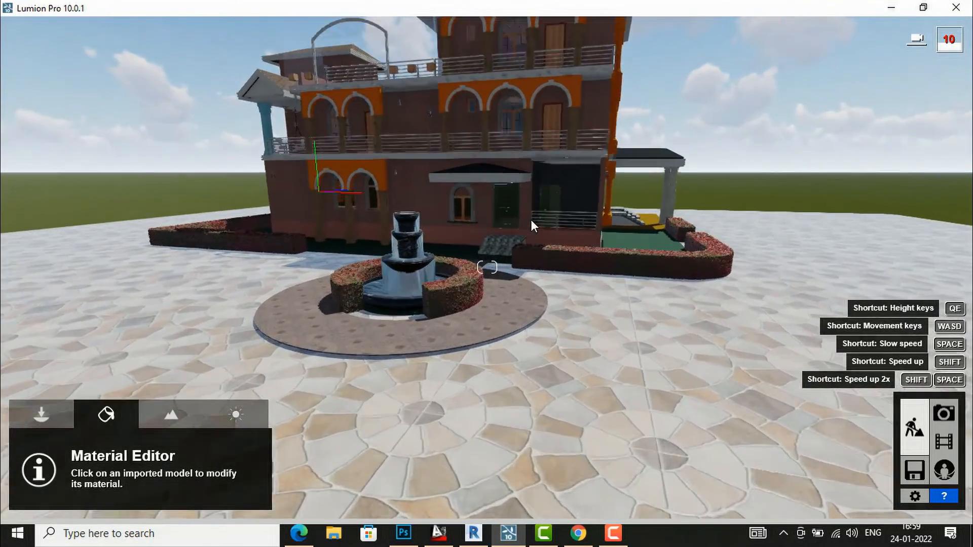
pyautogui.press('w')
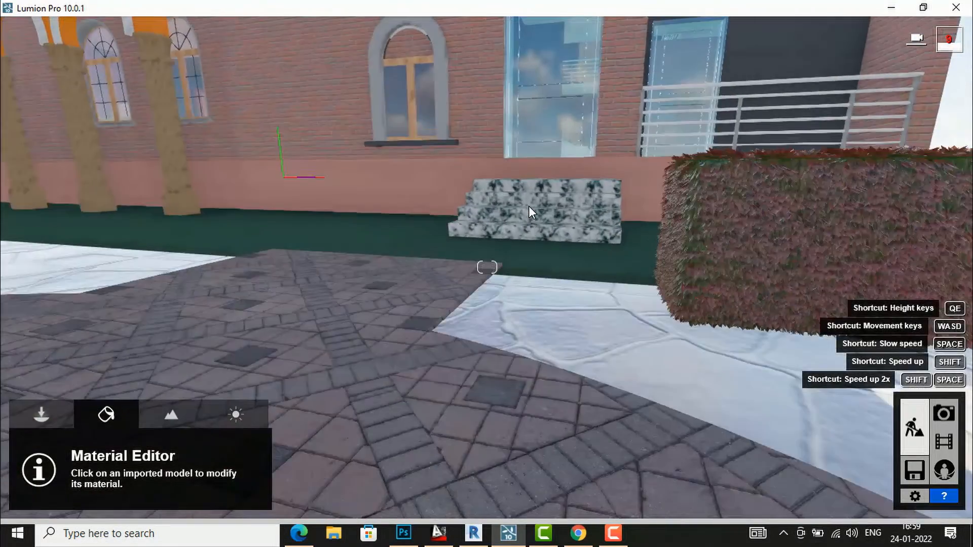
pyautogui.press('q')
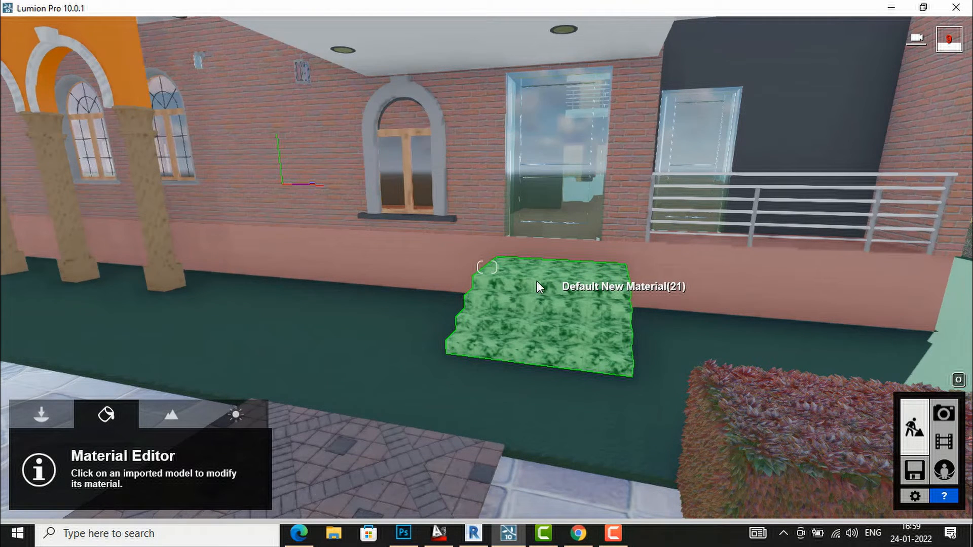
pyautogui.click(536, 280)
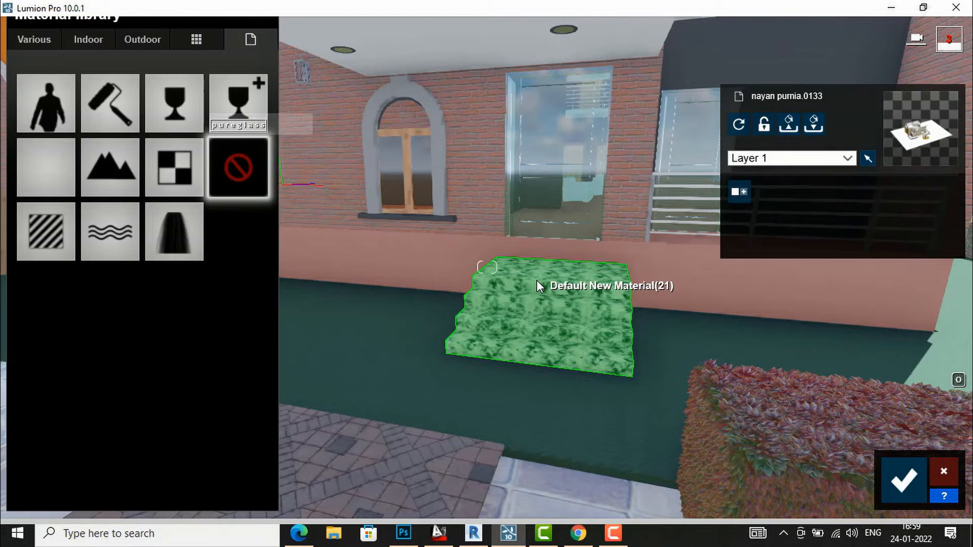
pyautogui.click(88, 39)
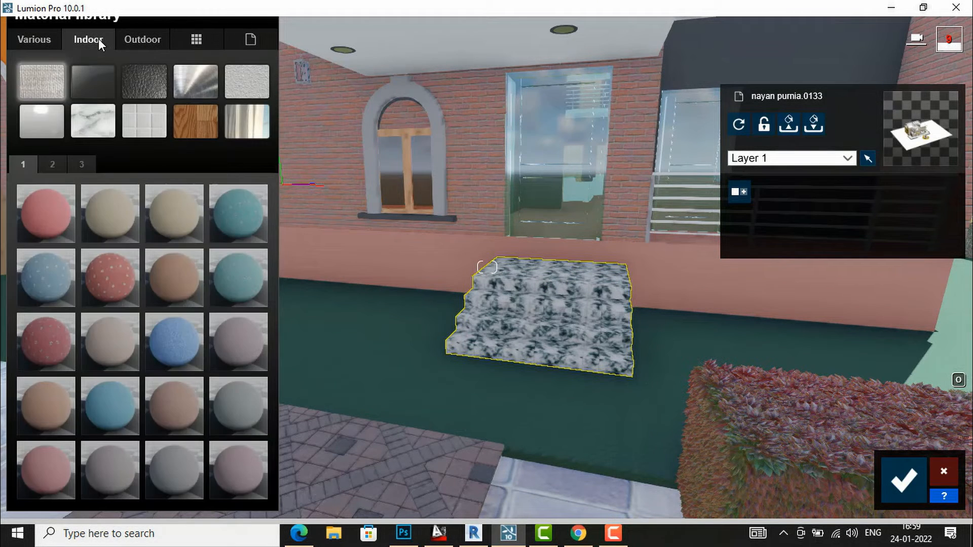
pyautogui.click(87, 127)
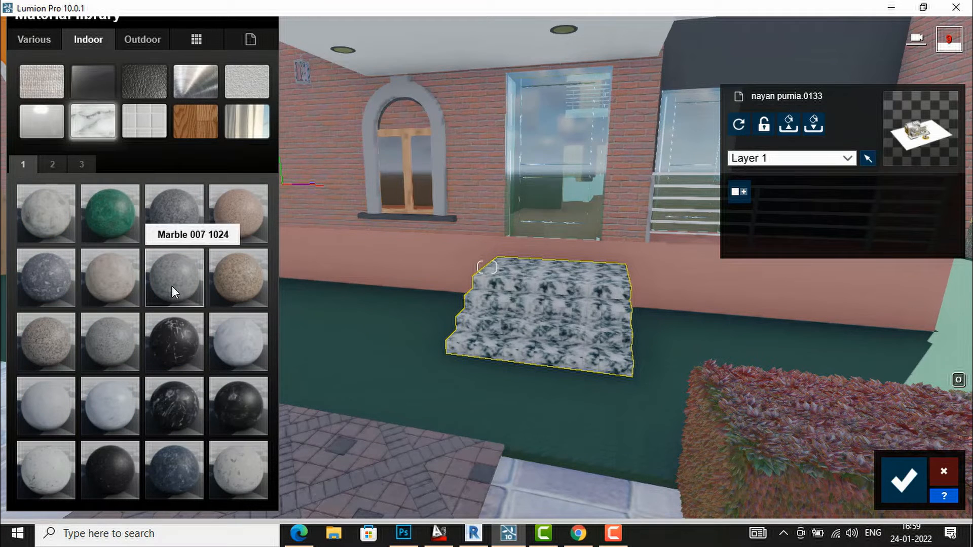
pyautogui.click(110, 208)
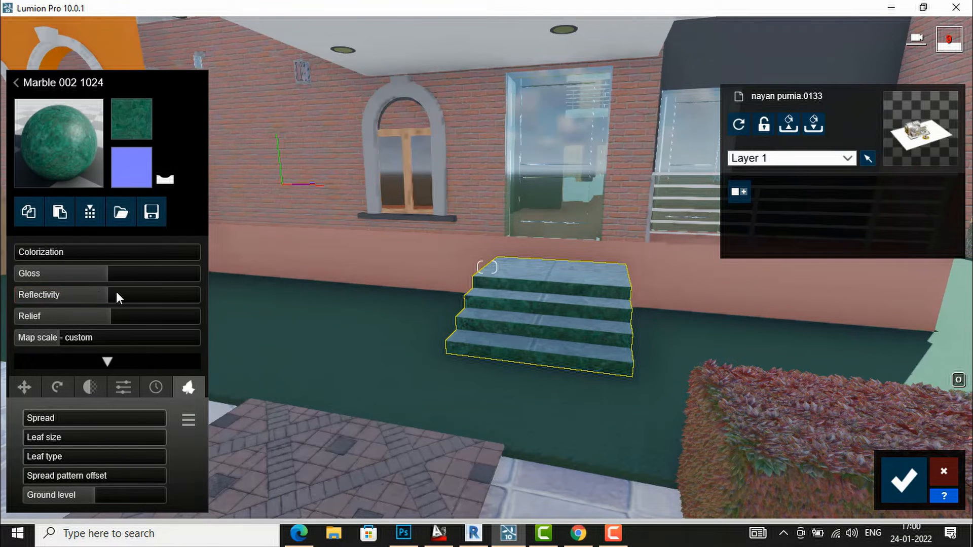
pyautogui.moveTo(114, 293); pyautogui.dragTo(95, 275)
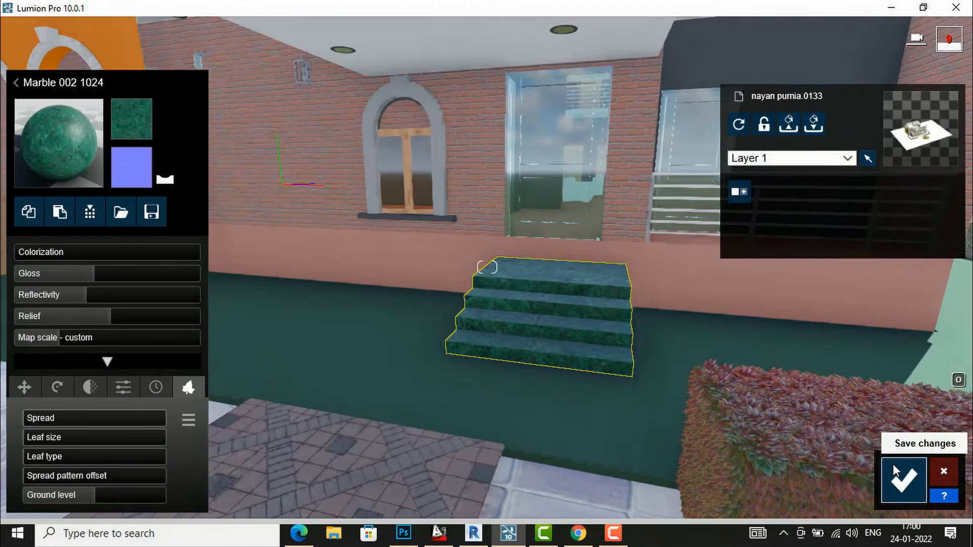
pyautogui.click(895, 469)
# - Apply the 2D Grass material Ground 039 1024 to the ground strip along the villa's wall and save the changes
pyautogui.moveTo(561, 335); pyautogui.dragTo(468, 405, button='right')
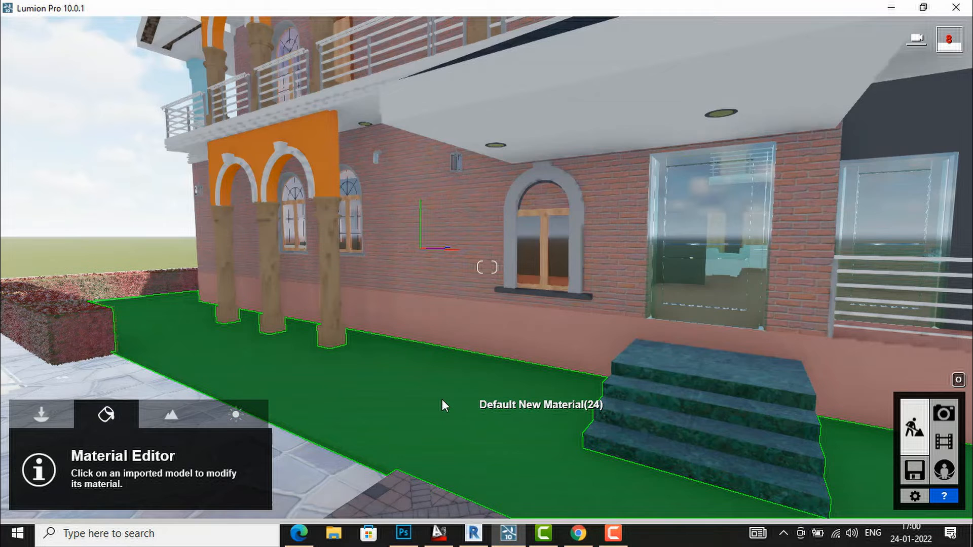
pyautogui.click(442, 400)
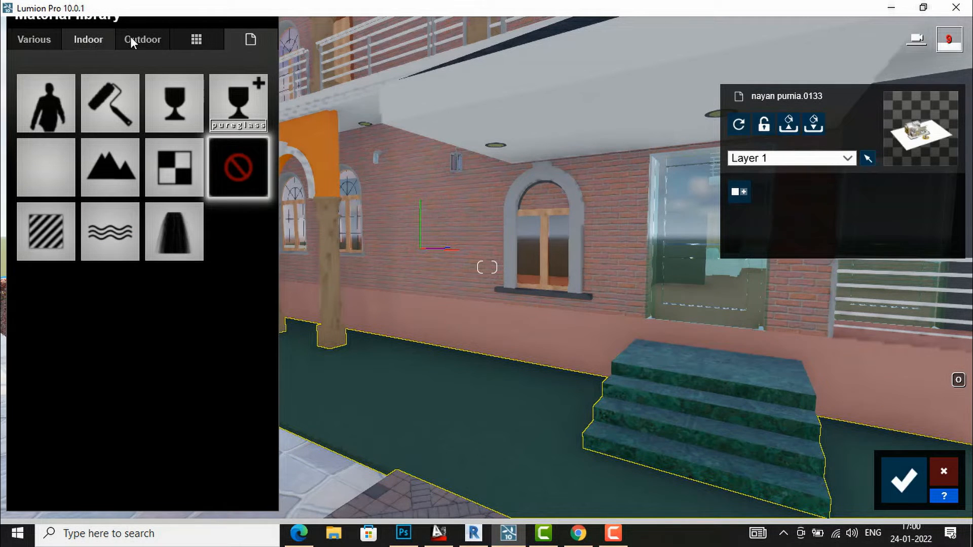
pyautogui.click(40, 39)
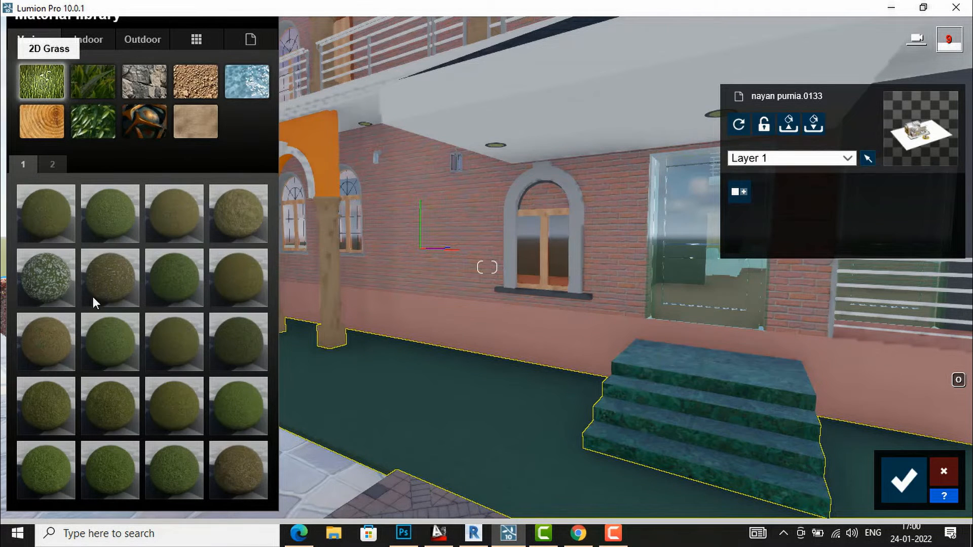
pyautogui.click(187, 459)
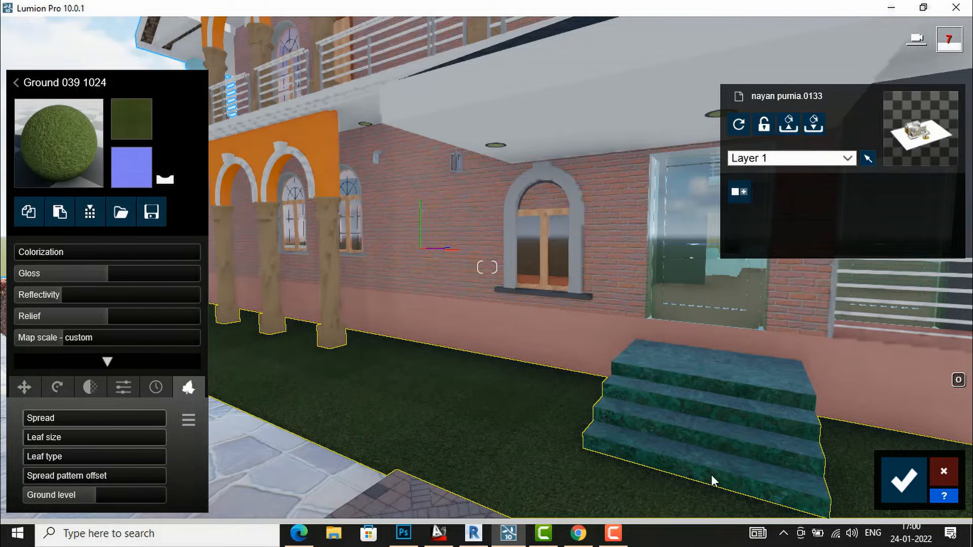
pyautogui.click(901, 480)
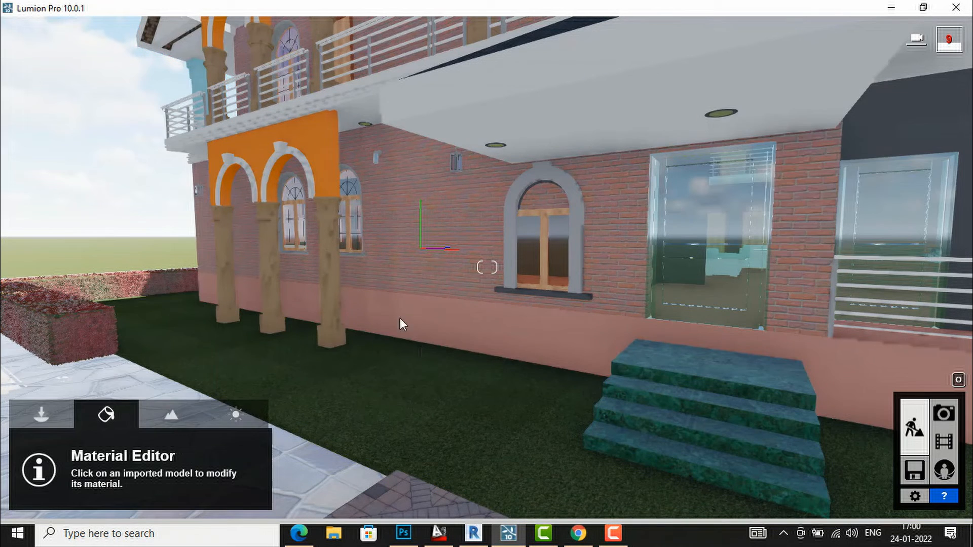
# - Apply the white indoor stone Marble 012 1024 to the villa's arcade columns and increase its map scale
pyautogui.click(330, 259)
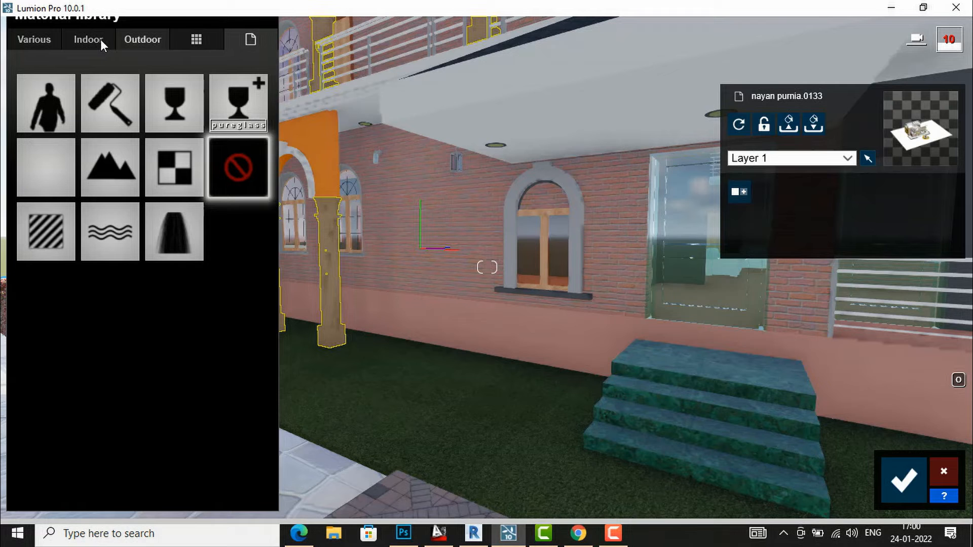
pyautogui.click(100, 38)
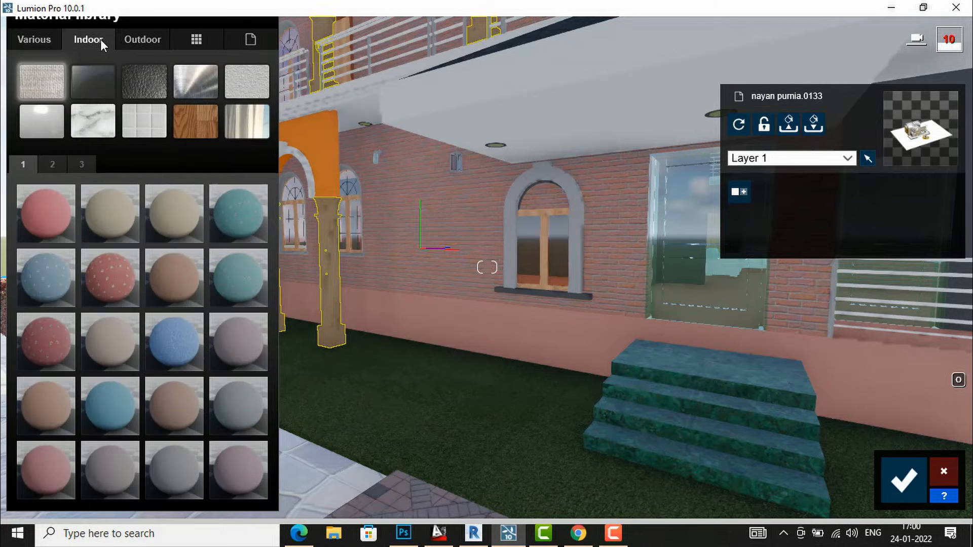
pyautogui.click(109, 118)
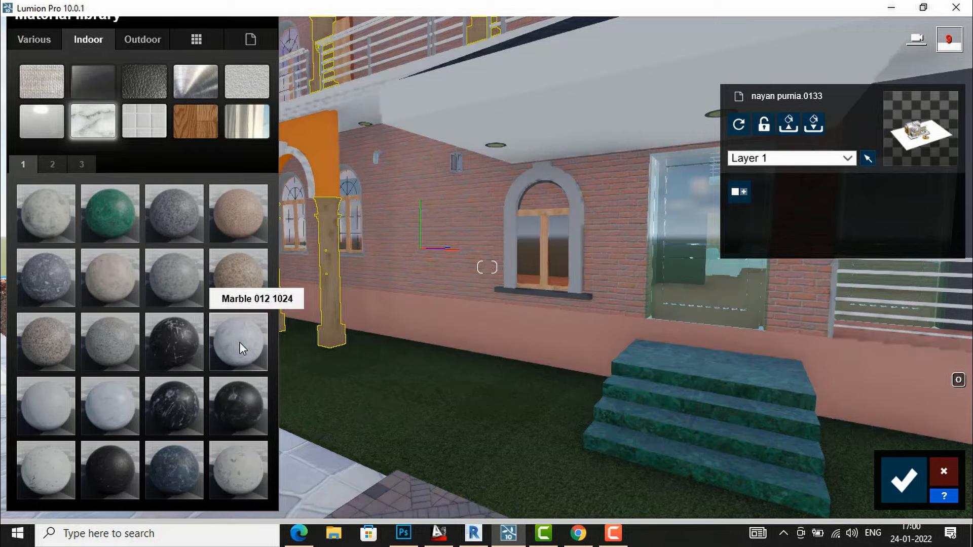
pyautogui.click(239, 342)
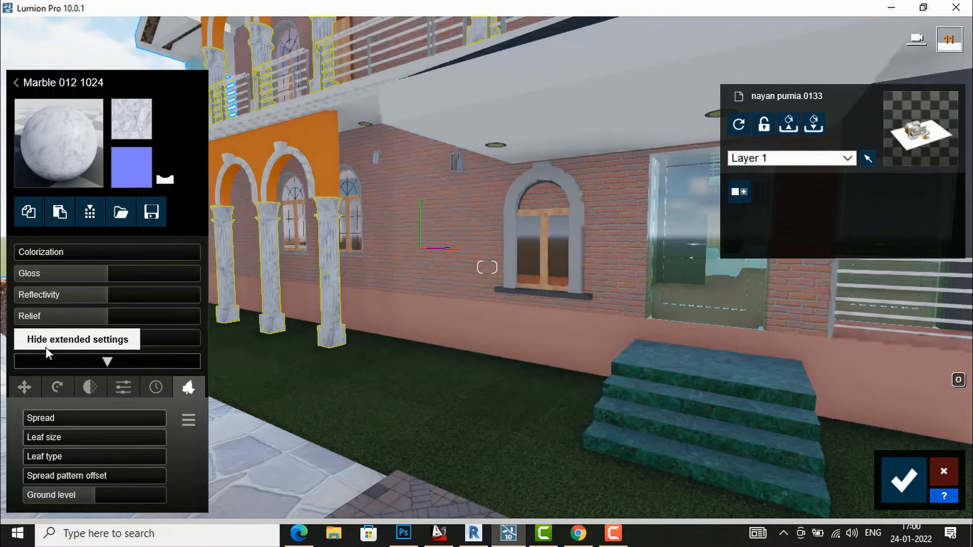
pyautogui.moveTo(67, 336); pyautogui.dragTo(81, 336)
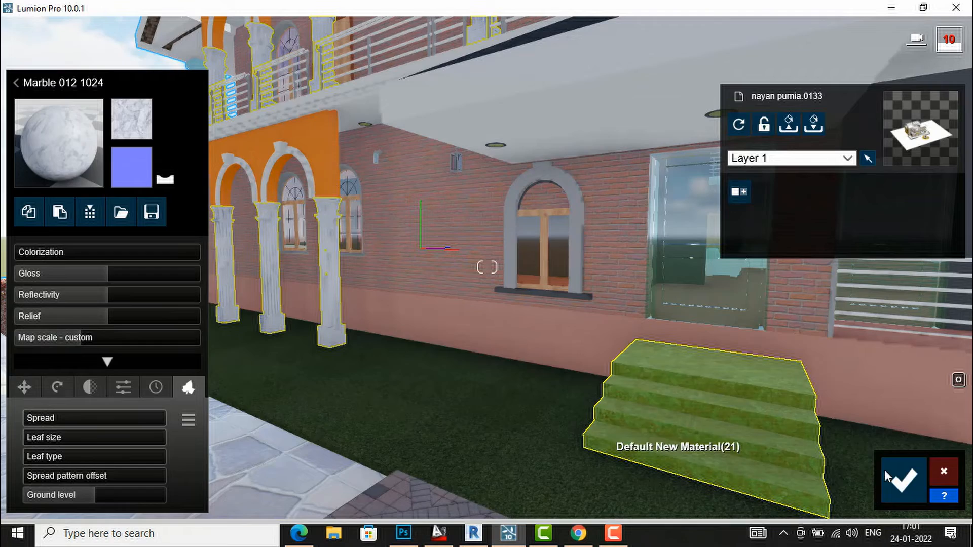
# - Save the Marble 012 1024 material changes on the arcade columns
pyautogui.click(903, 479)
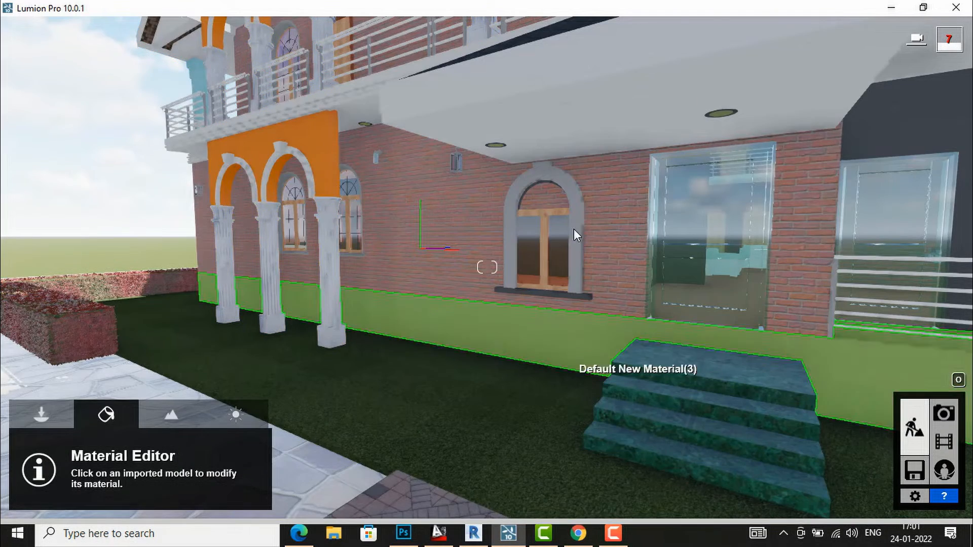
# - Replace the Bricks 005 1024 material on the villa's main walls with a pale cream Color material and save the changes
pyautogui.press('s')
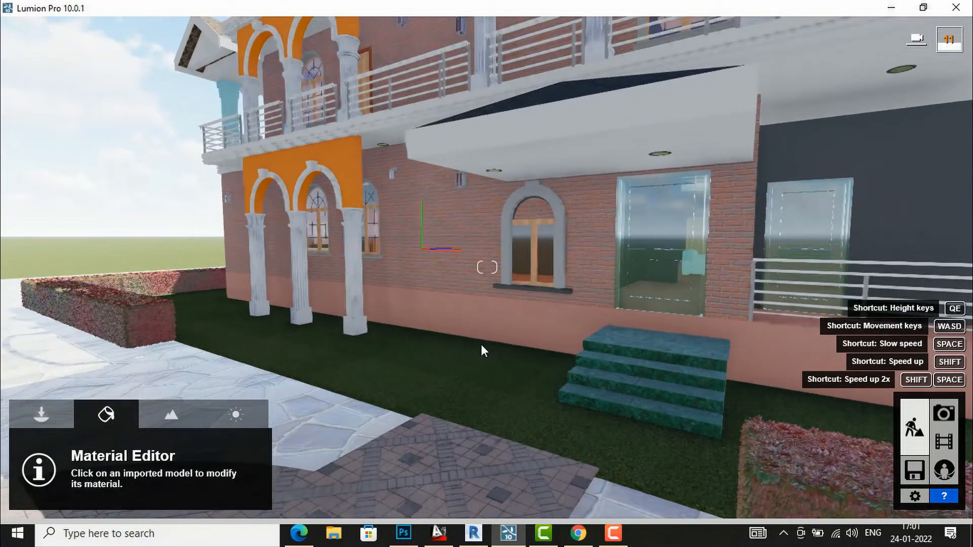
pyautogui.moveTo(480, 345)
pyautogui.mouseDown(button='right')
pyautogui.moveTo(430, 332)
pyautogui.moveTo(434, 302)
pyautogui.moveTo(455, 290)
pyautogui.moveTo(464, 349)
pyautogui.mouseUp(button='right')
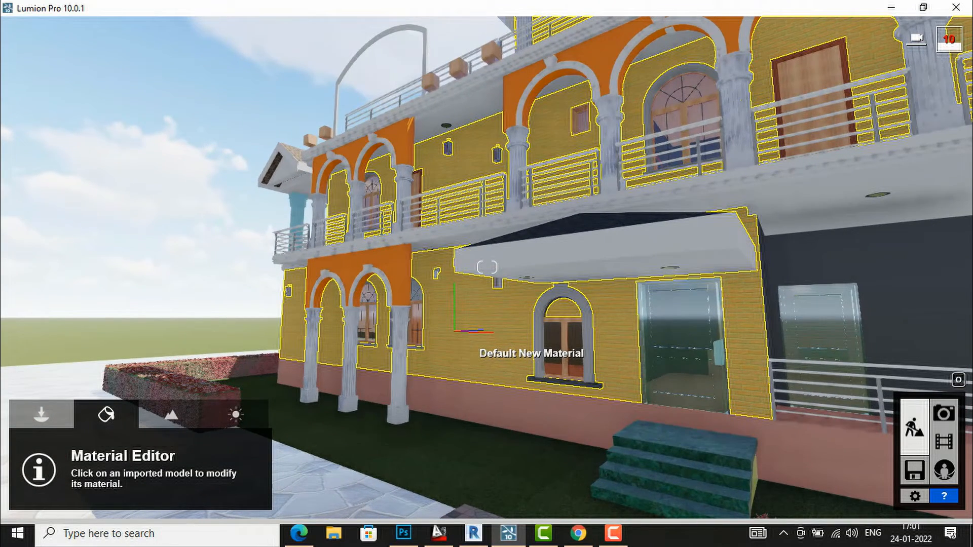
pyautogui.click(304, 68)
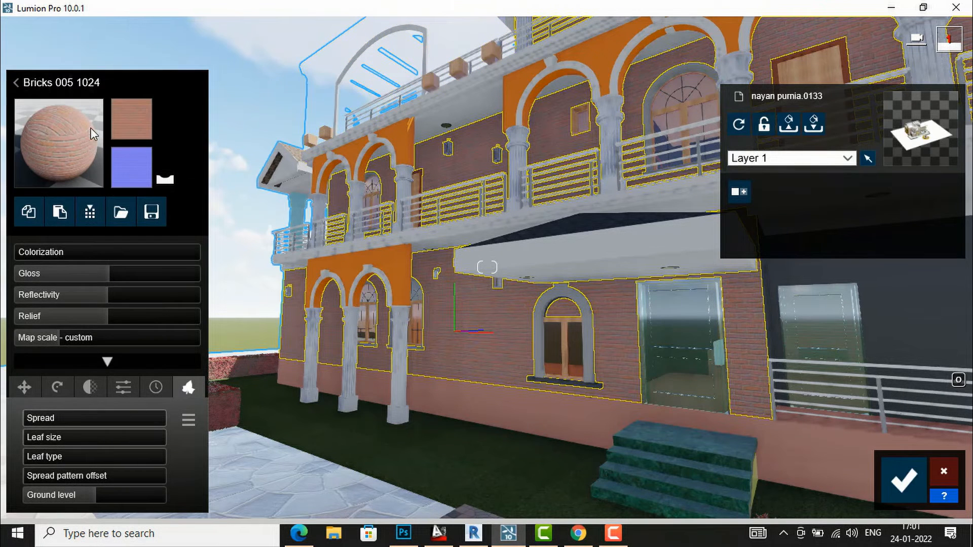
pyautogui.click(66, 132)
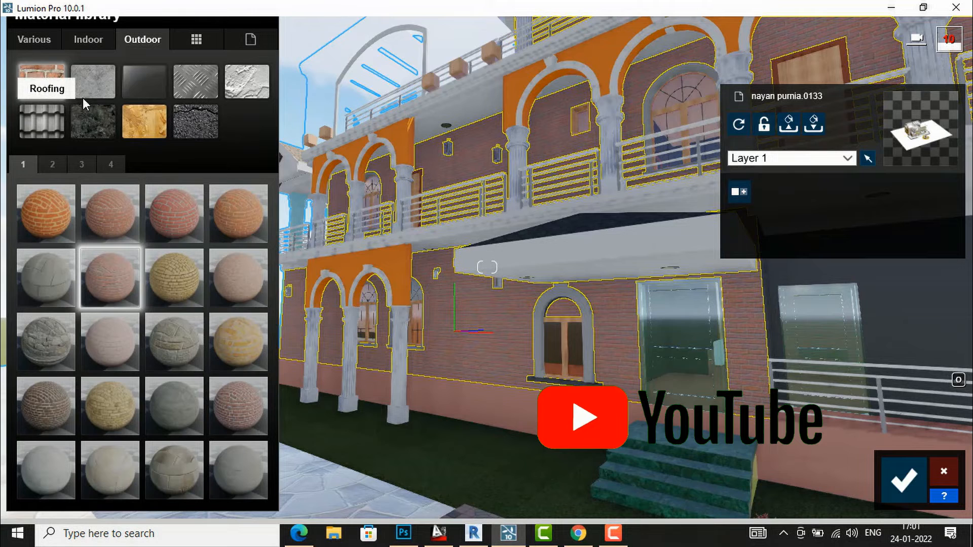
pyautogui.click(251, 41)
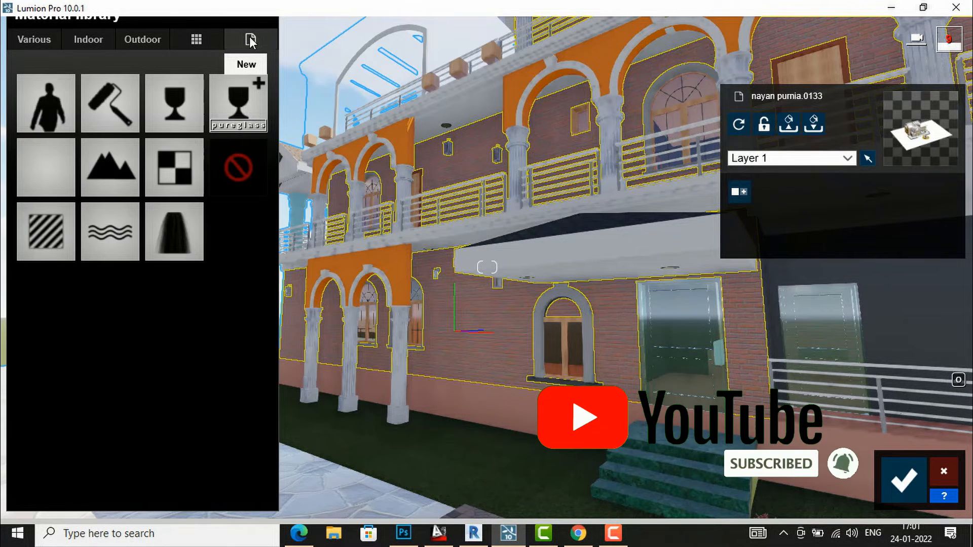
pyautogui.click(115, 100)
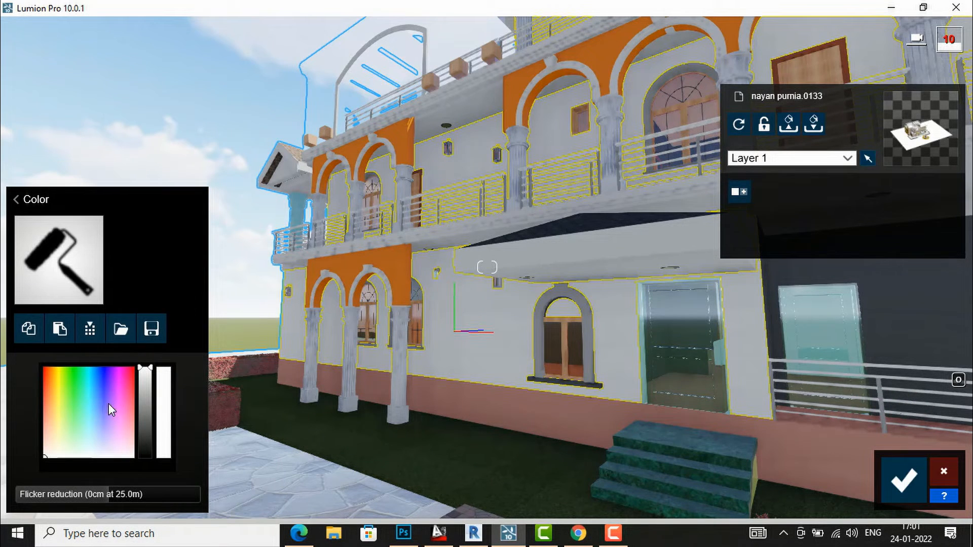
pyautogui.moveTo(86, 430); pyautogui.dragTo(52, 450)
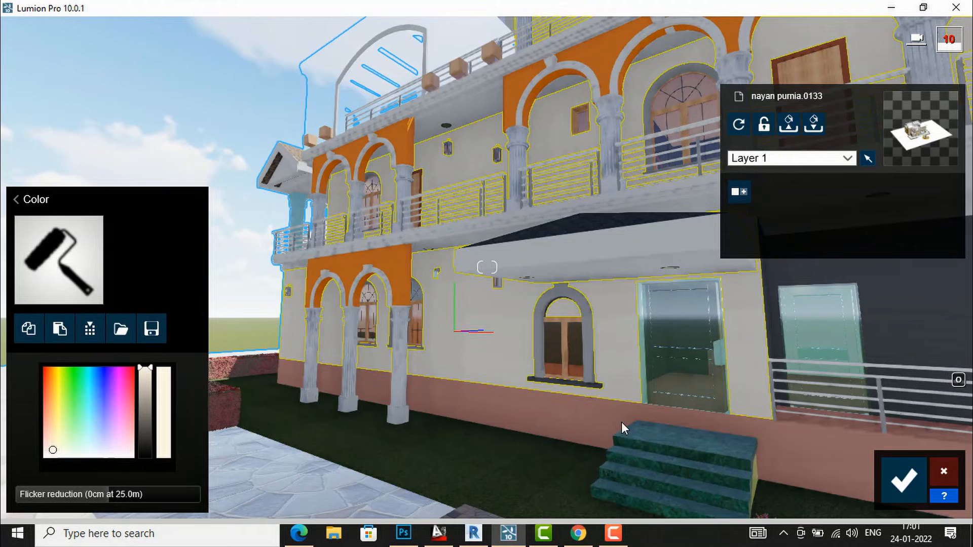
pyautogui.click(899, 474)
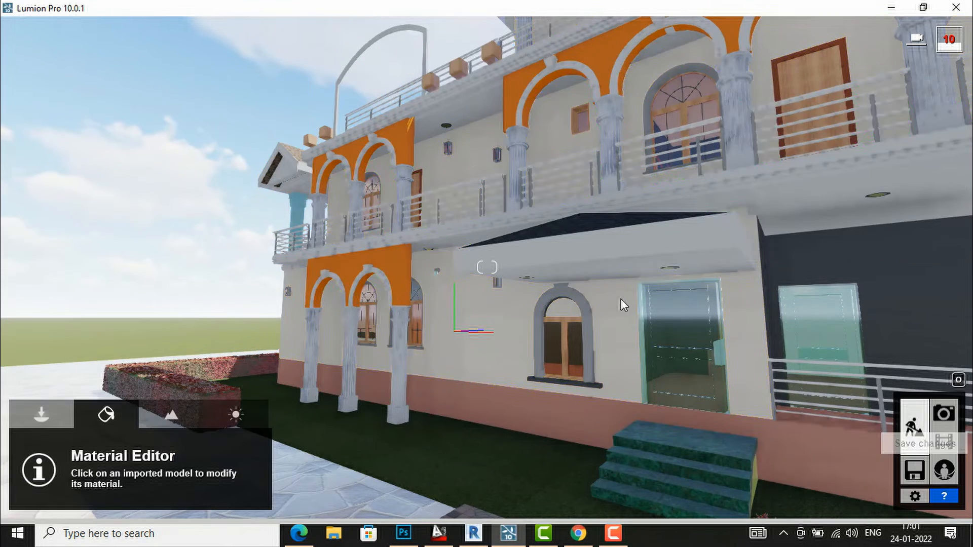
# - Recolour the bright orange surfaces around the villa's arches to a soft light orange with the Color material and save the changes
pyautogui.press('q')
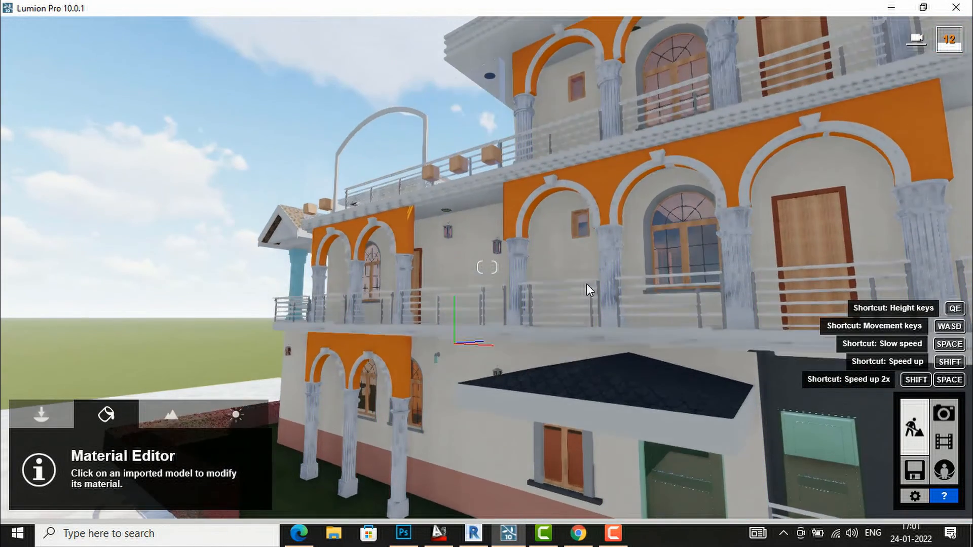
pyautogui.press('q')
pyautogui.moveTo(582, 281)
pyautogui.mouseDown(button='right')
pyautogui.moveTo(594, 350)
pyautogui.moveTo(609, 371)
pyautogui.moveTo(534, 353)
pyautogui.moveTo(529, 325)
pyautogui.moveTo(585, 268)
pyautogui.mouseUp(button='right')
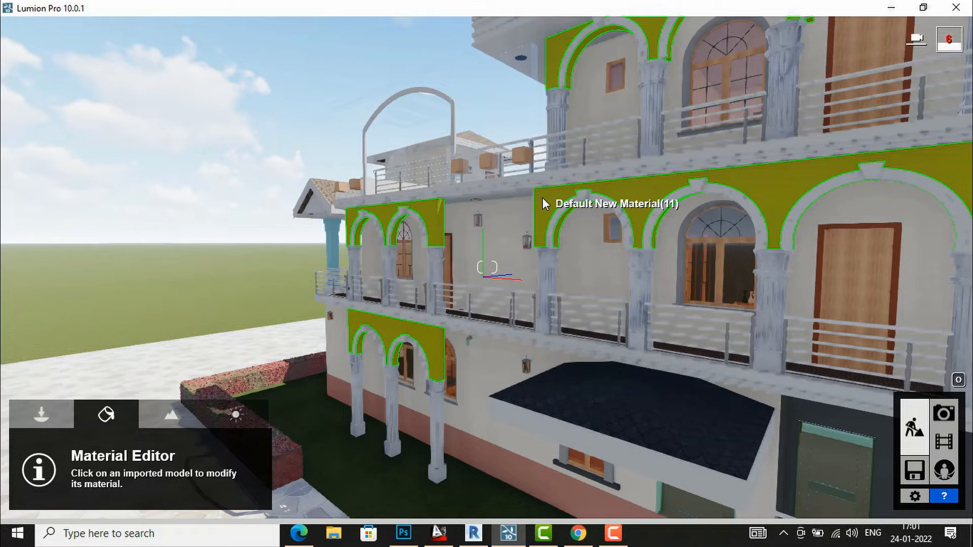
pyautogui.click(542, 199)
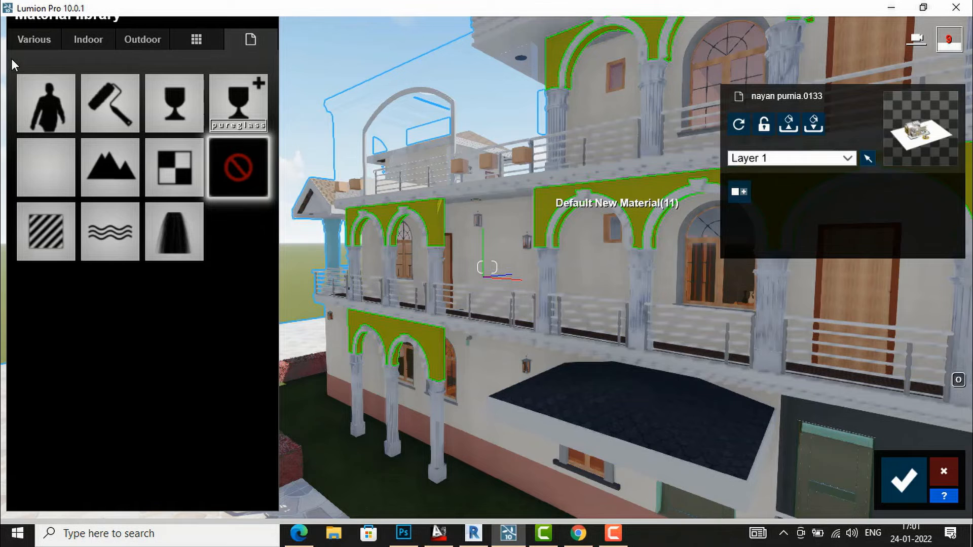
pyautogui.click(105, 101)
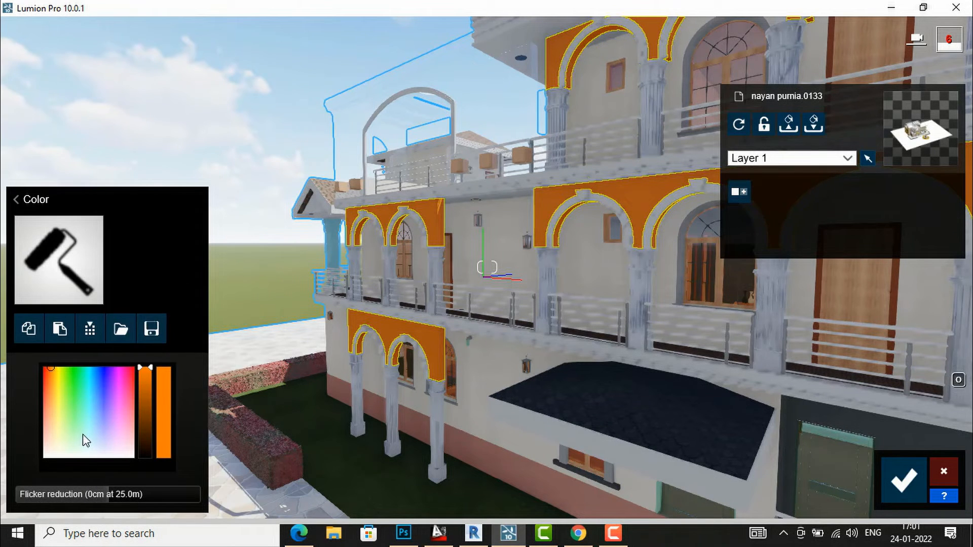
pyautogui.click(80, 436)
pyautogui.click(64, 444)
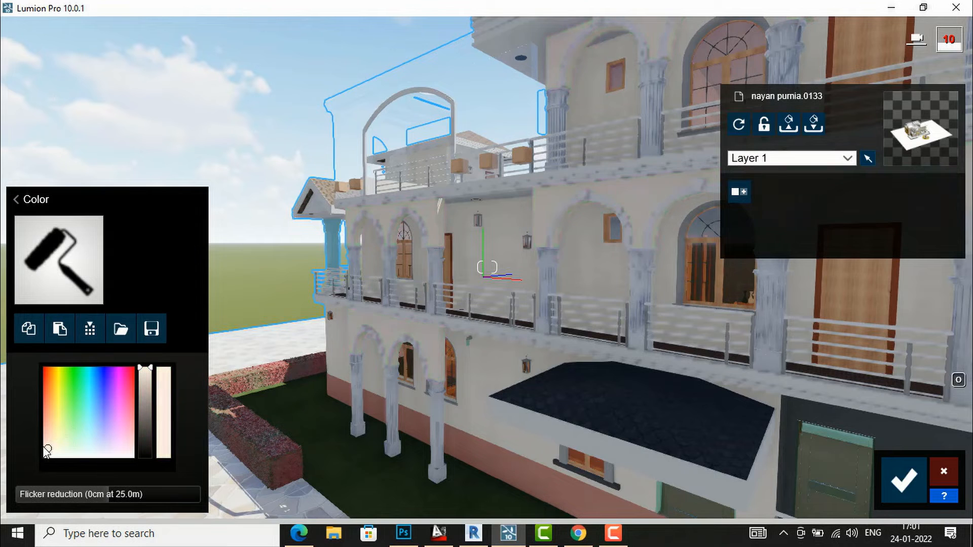
pyautogui.click(51, 414)
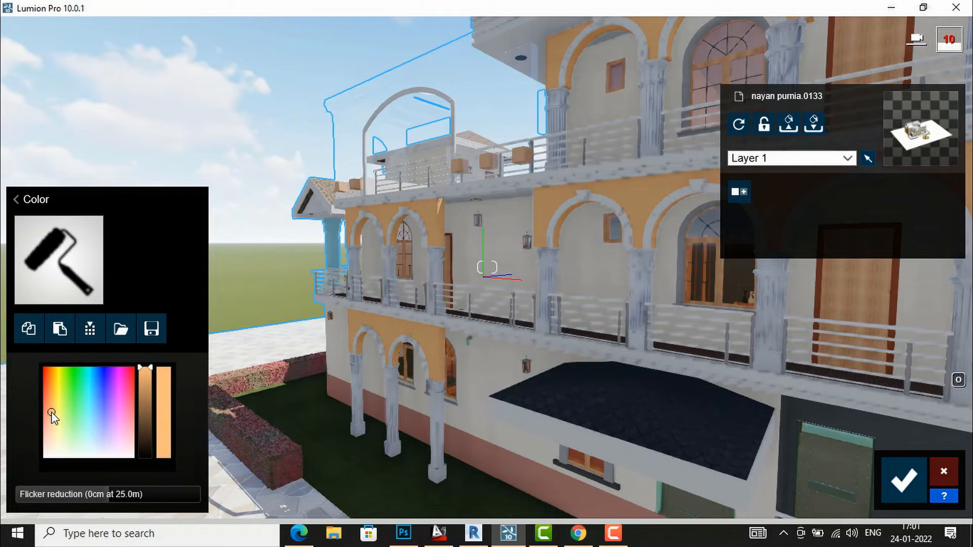
pyautogui.moveTo(53, 417)
pyautogui.mouseDown()
pyautogui.moveTo(59, 424)
pyautogui.moveTo(53, 413)
pyautogui.mouseUp()
pyautogui.click(912, 484)
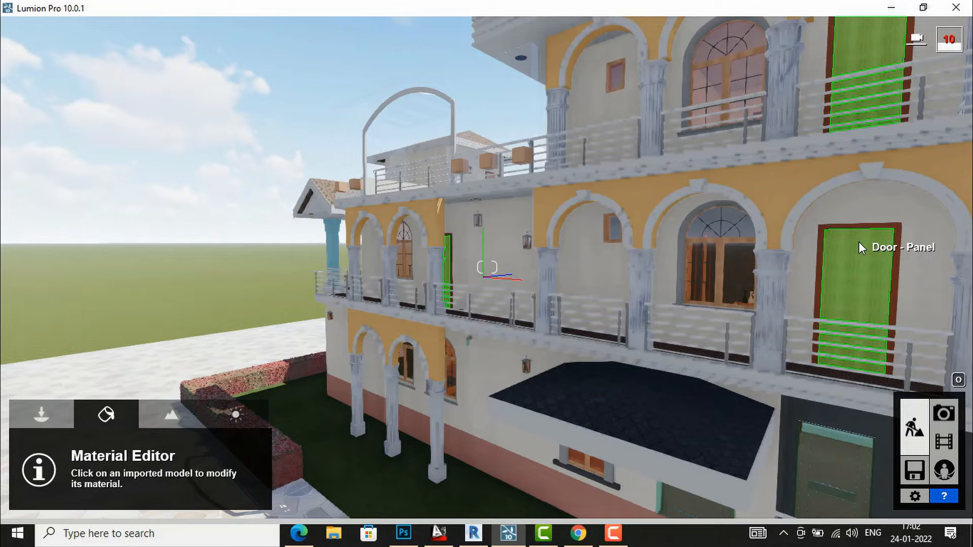
# - Apply the outdoor wood material Polii Wood Fine 022 3k to the villa's door panels
pyautogui.click(857, 261)
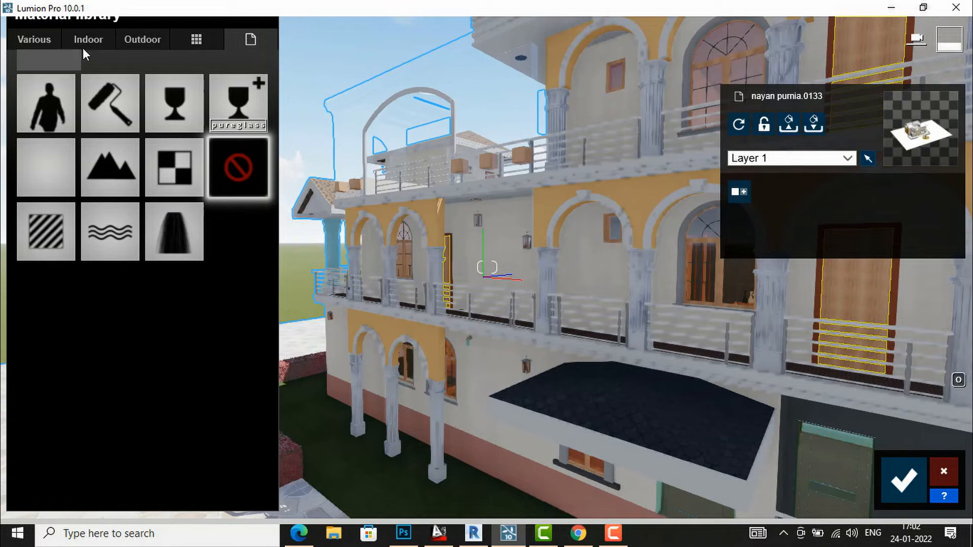
pyautogui.click(150, 40)
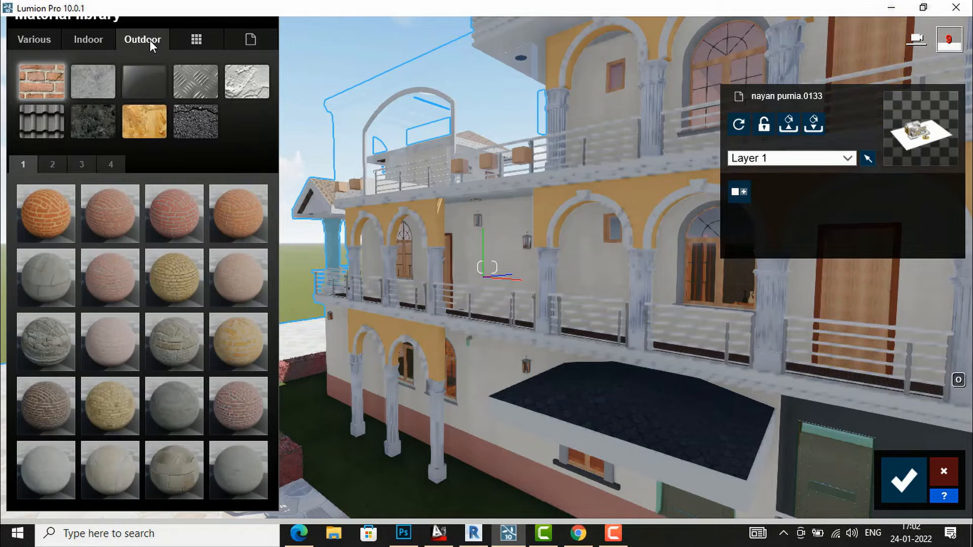
pyautogui.click(150, 124)
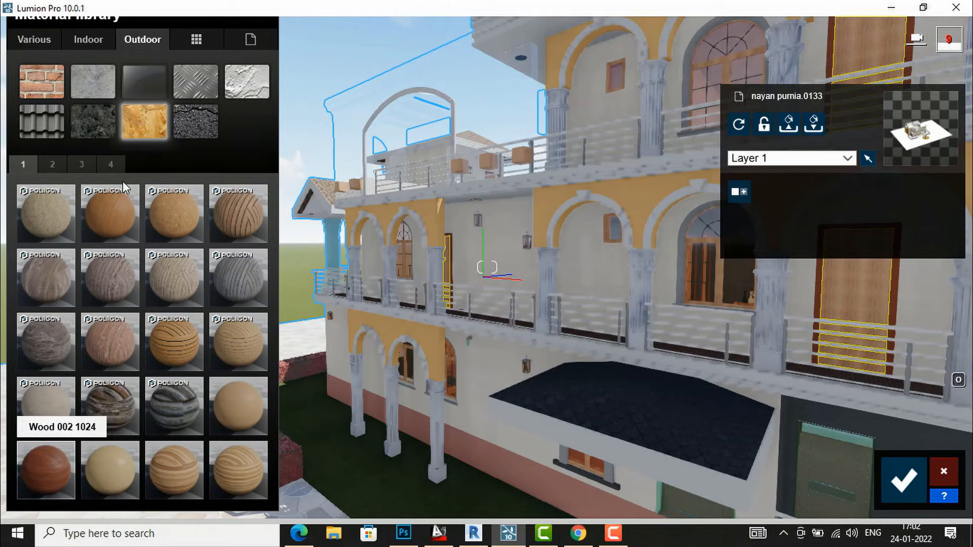
pyautogui.click(108, 215)
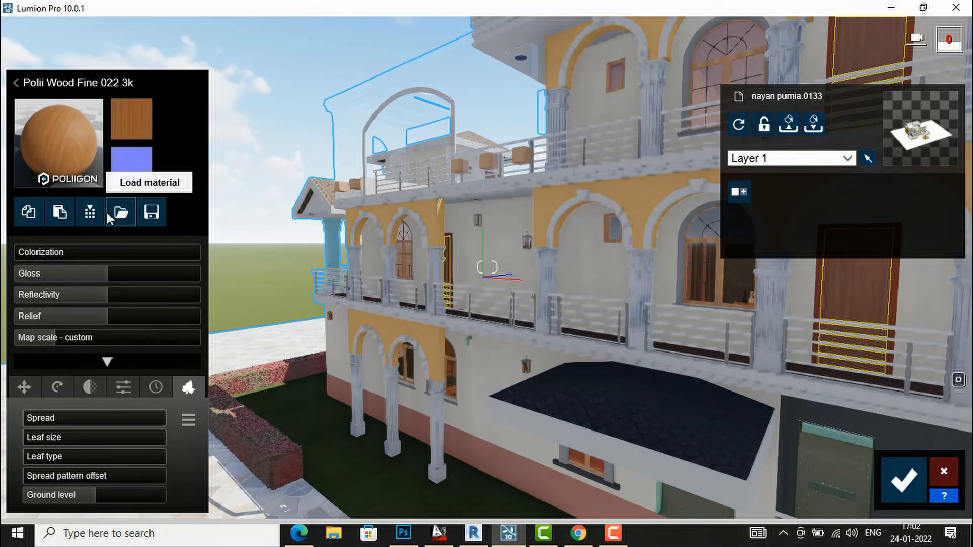
# - Set the door wood's map scale to about 4.5, increase its reflectivity and adjust its gloss
pyautogui.moveTo(466, 229); pyautogui.dragTo(643, 225, button='right')
pyautogui.moveTo(302, 304); pyautogui.dragTo(302, 284, button='right')
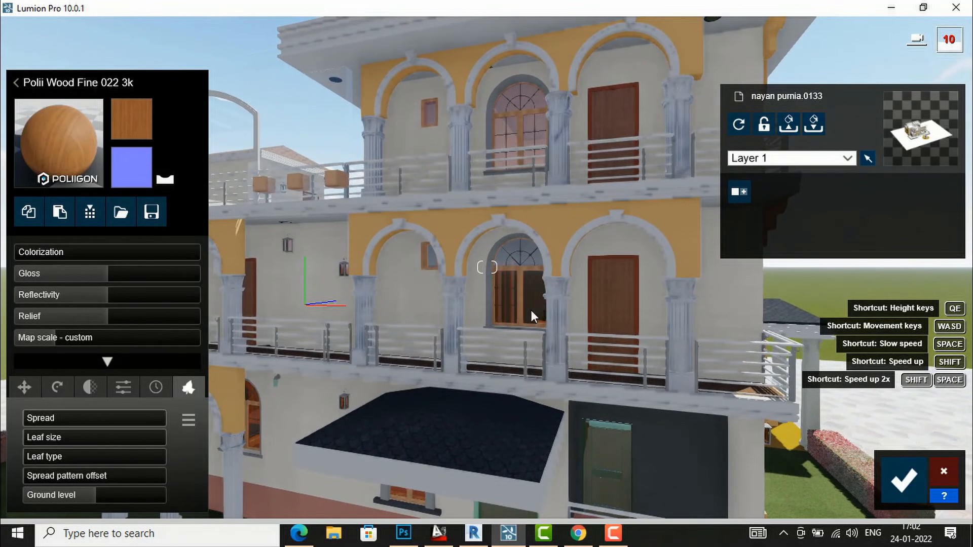
pyautogui.moveTo(57, 339); pyautogui.dragTo(67, 338)
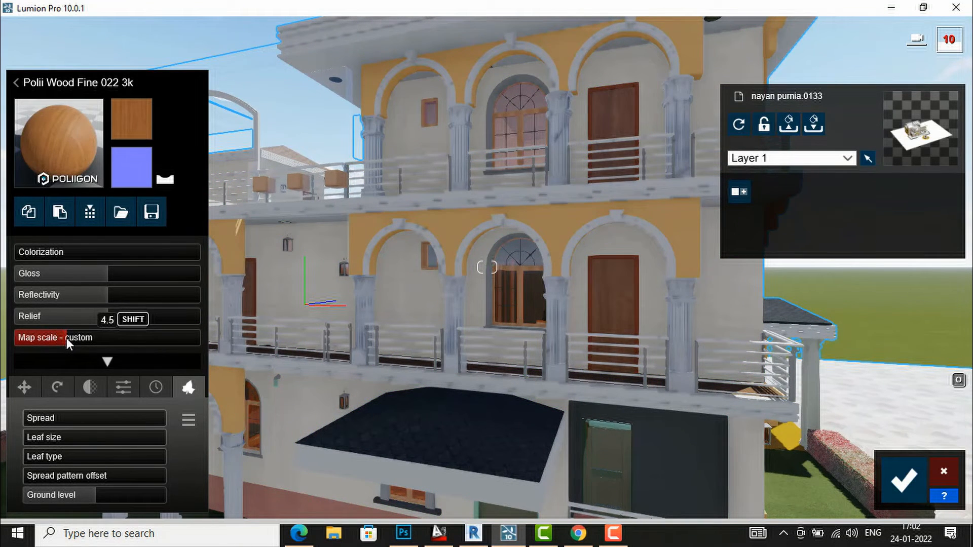
pyautogui.moveTo(133, 294); pyautogui.dragTo(173, 289)
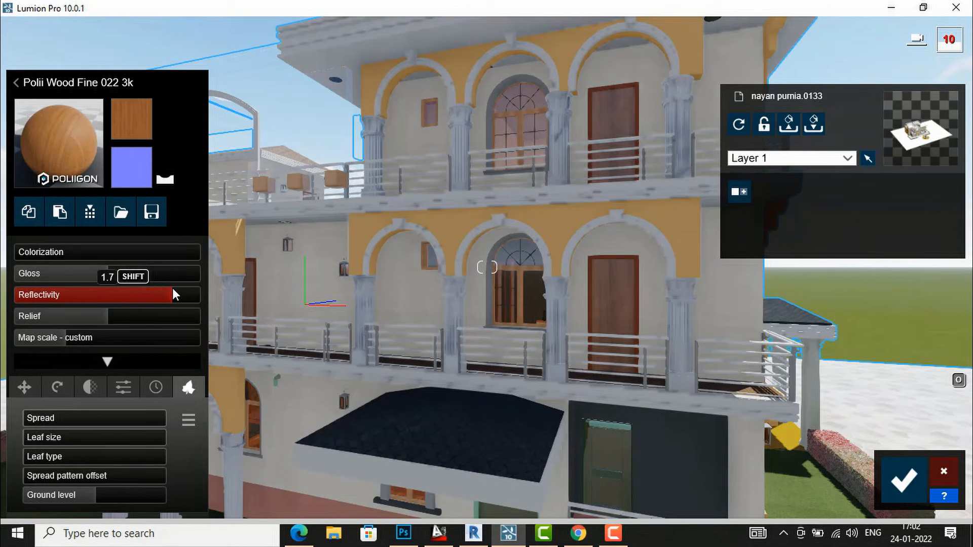
pyautogui.moveTo(102, 272); pyautogui.dragTo(126, 278)
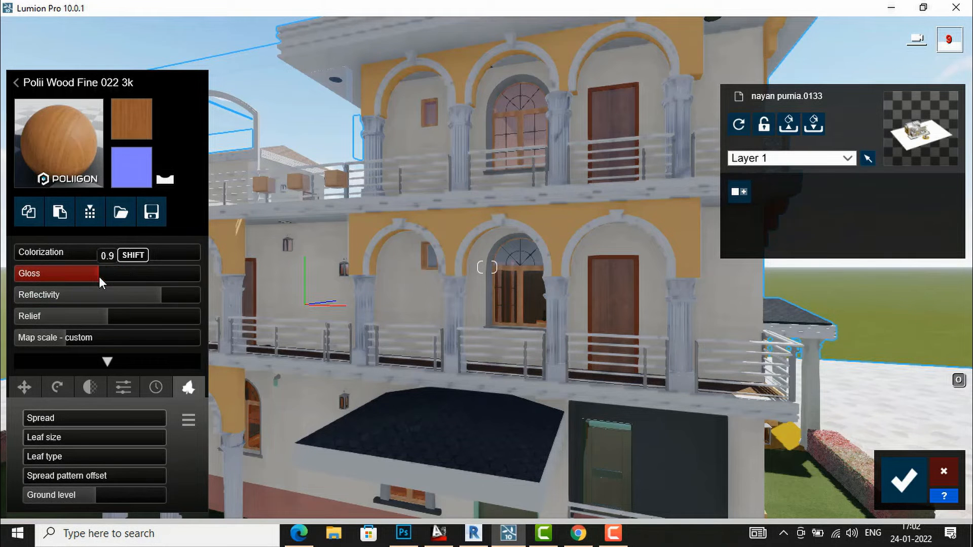
# - Apply the outdoor wood material Polii Wood Fine 022 3k to the window sashes and save the changes
pyautogui.click(509, 116)
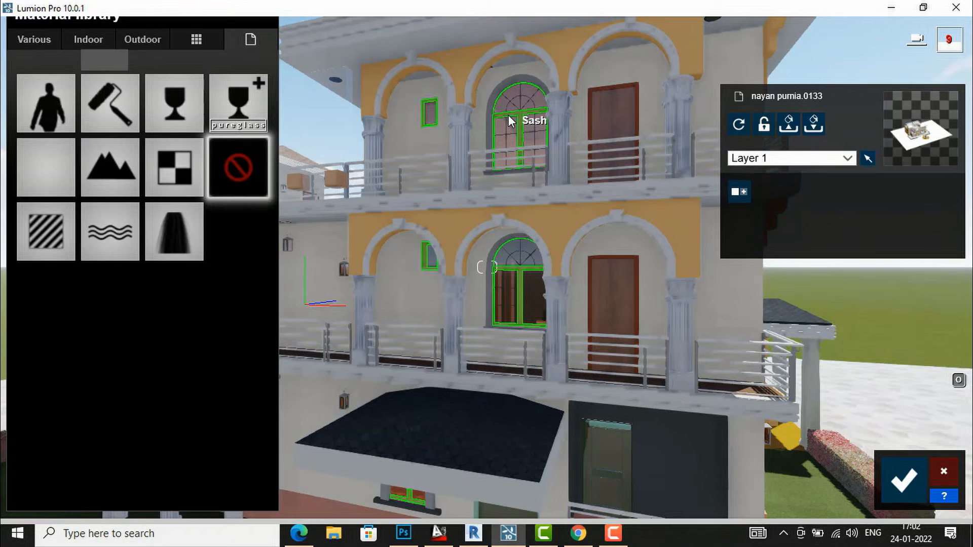
pyautogui.click(144, 40)
pyautogui.click(138, 127)
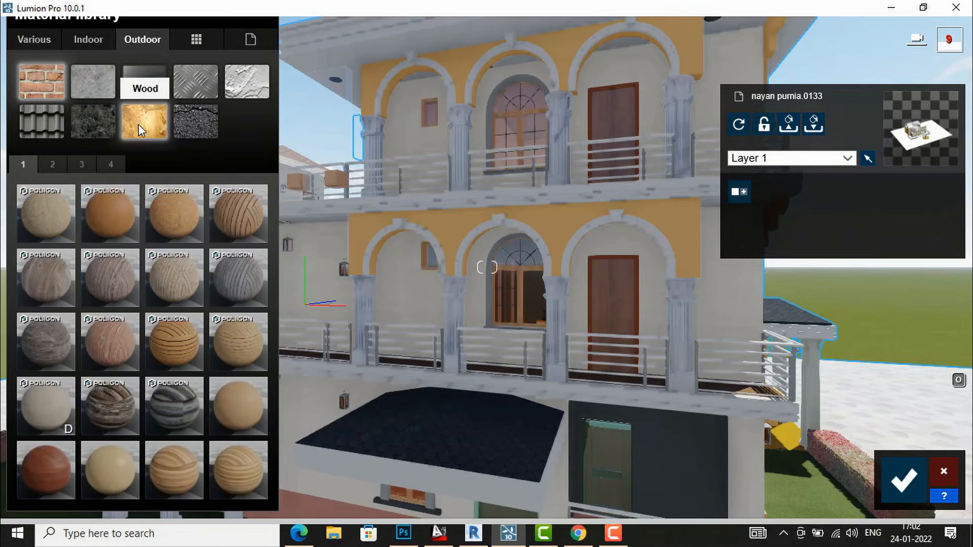
pyautogui.click(96, 220)
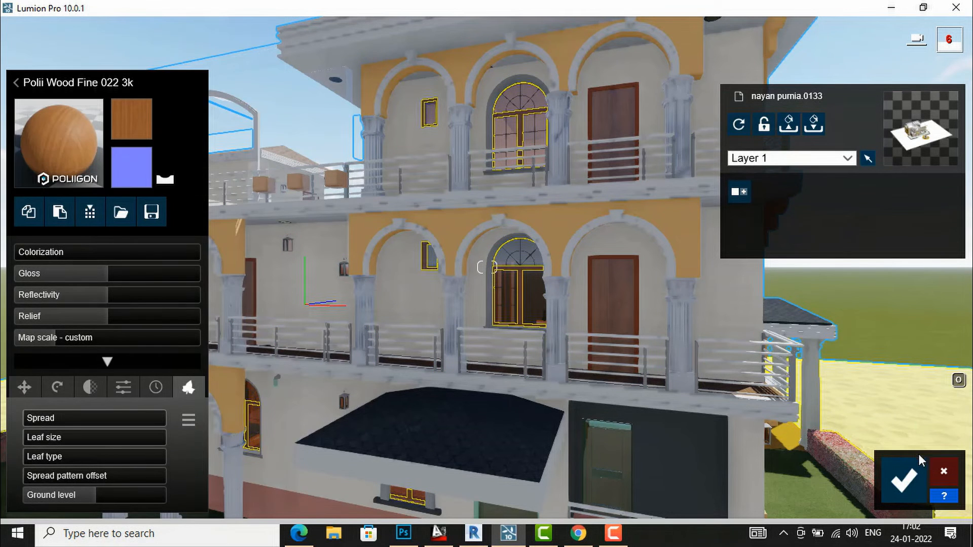
pyautogui.click(910, 487)
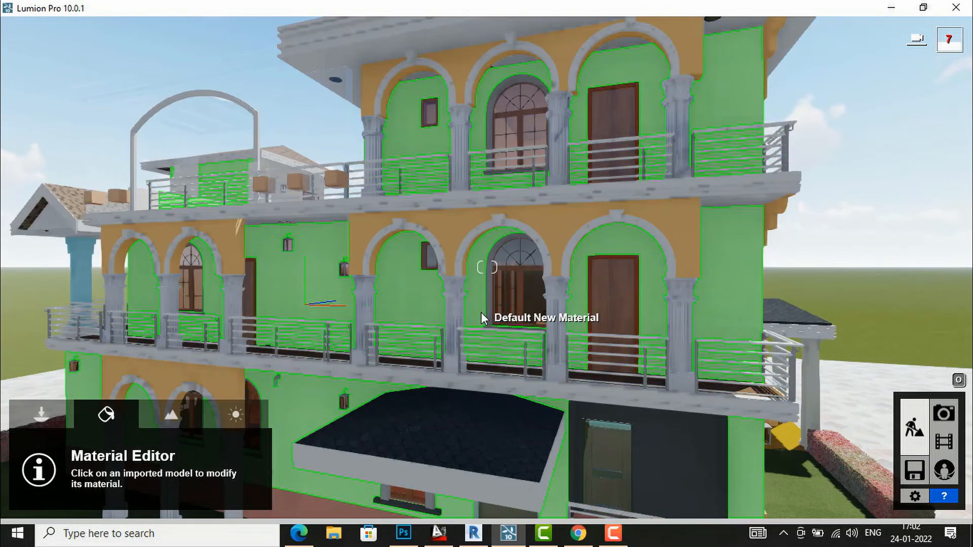
# - Try the outdoor roofing material Polii Roof TilesClay 002 2k on the villa's roofs and replace it with Polii Roof TilesClay 003 2k
pyautogui.press('q')
pyautogui.press('q')
pyautogui.press('e')
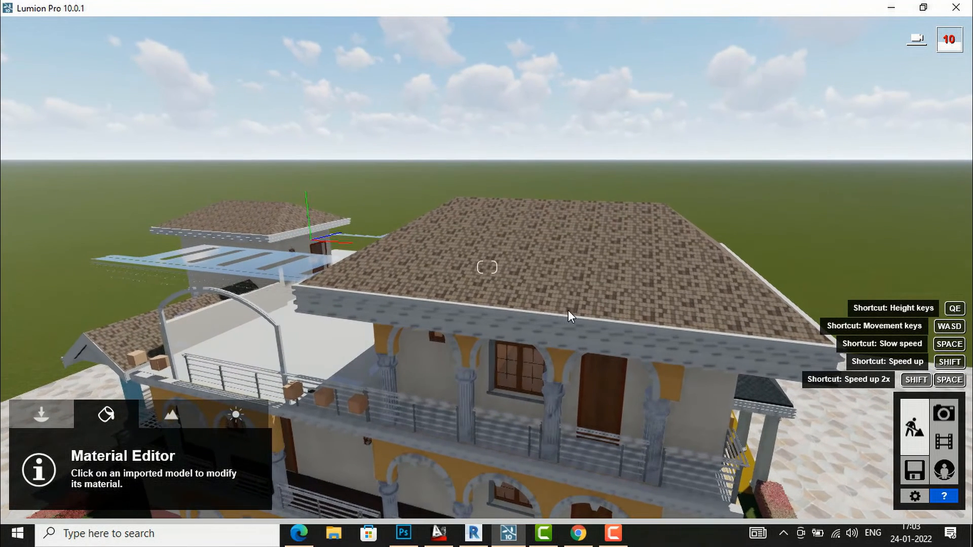
pyautogui.click(549, 236)
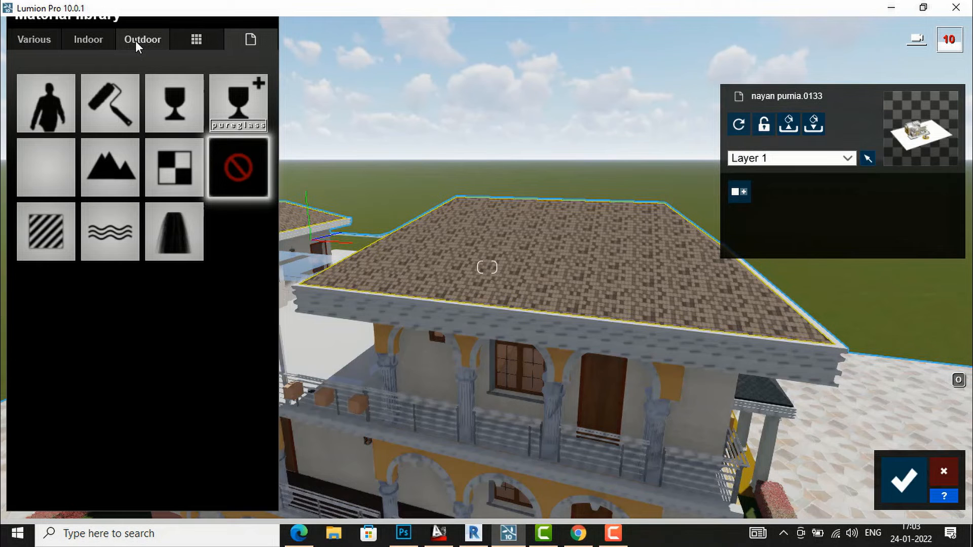
pyautogui.click(136, 41)
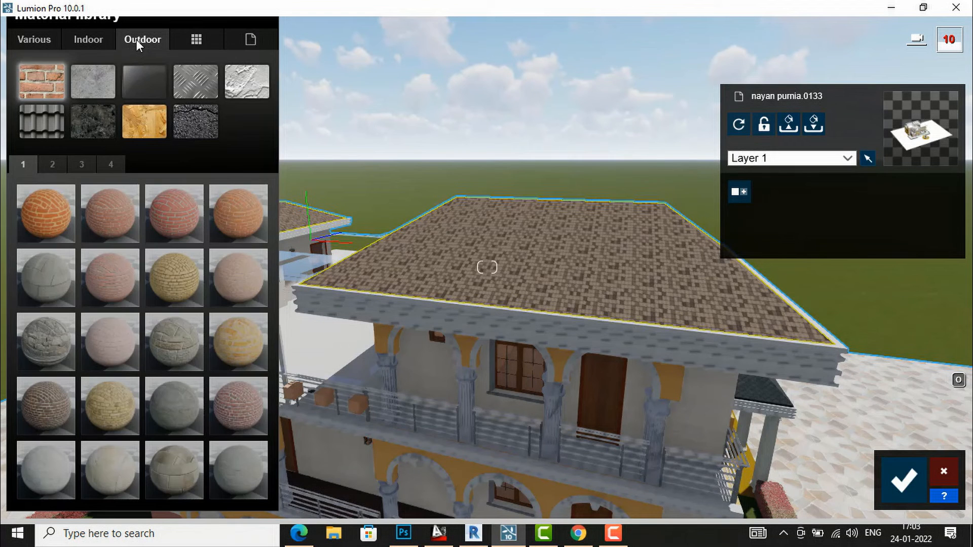
pyautogui.click(26, 119)
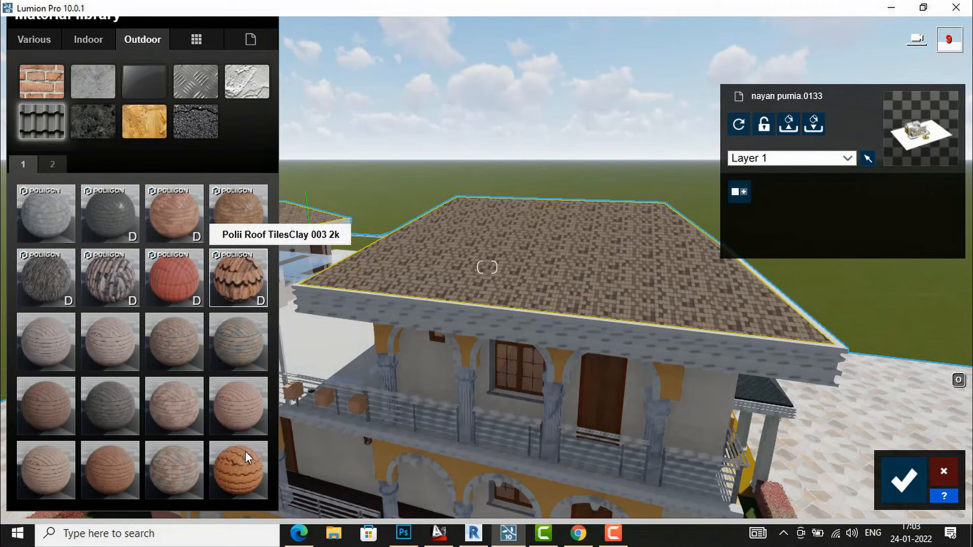
pyautogui.click(165, 284)
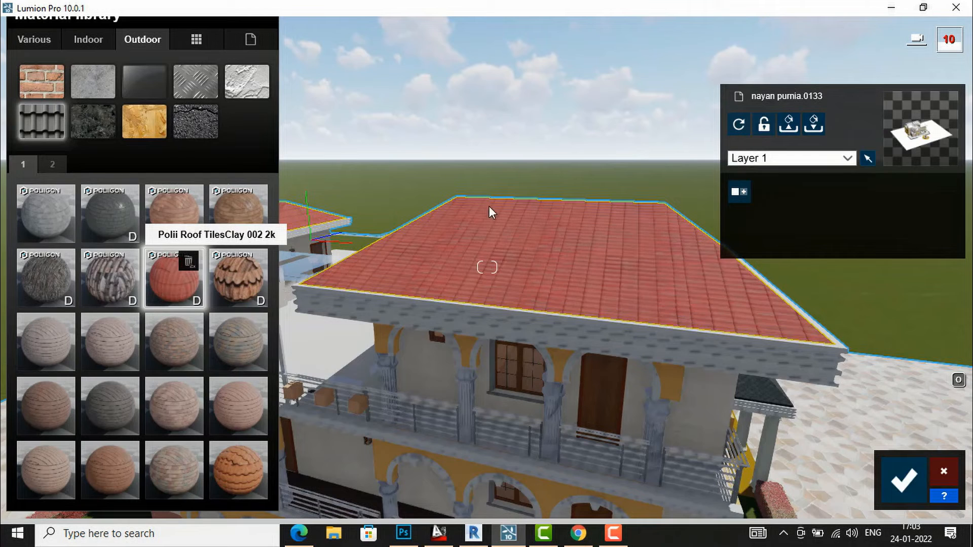
pyautogui.moveTo(560, 242); pyautogui.dragTo(504, 244, button='right')
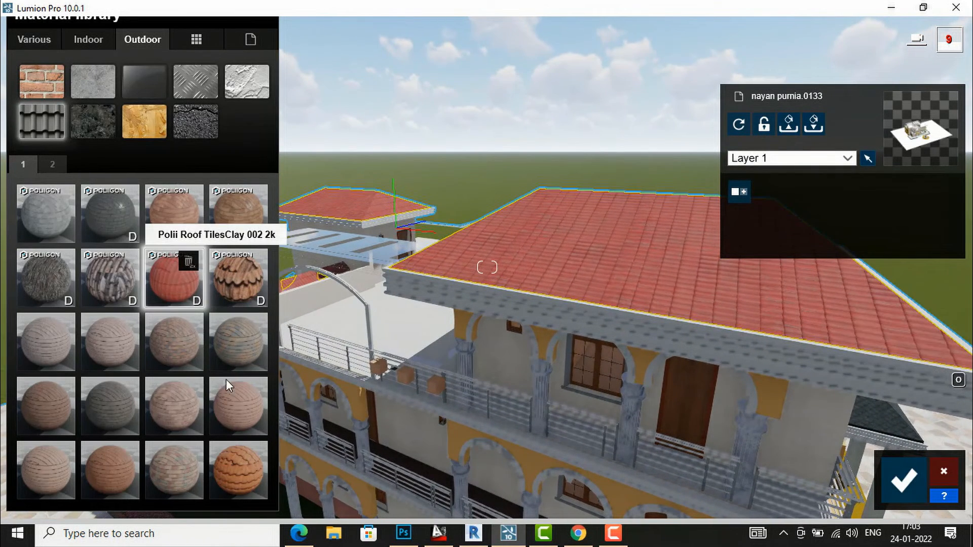
pyautogui.click(238, 283)
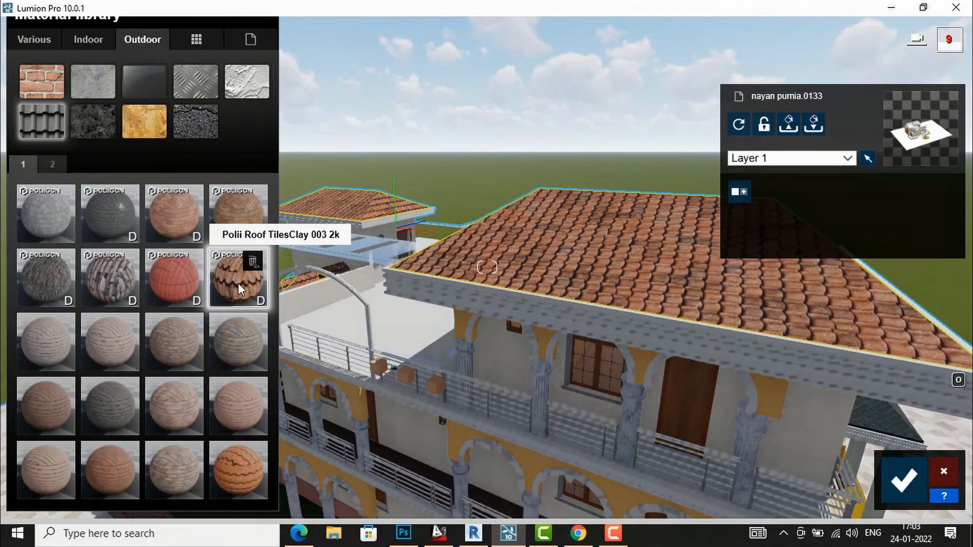
# - Replace the main roofs' material with the outdoor roofing material Roof 012 and slightly increase its map scale
pyautogui.click(236, 470)
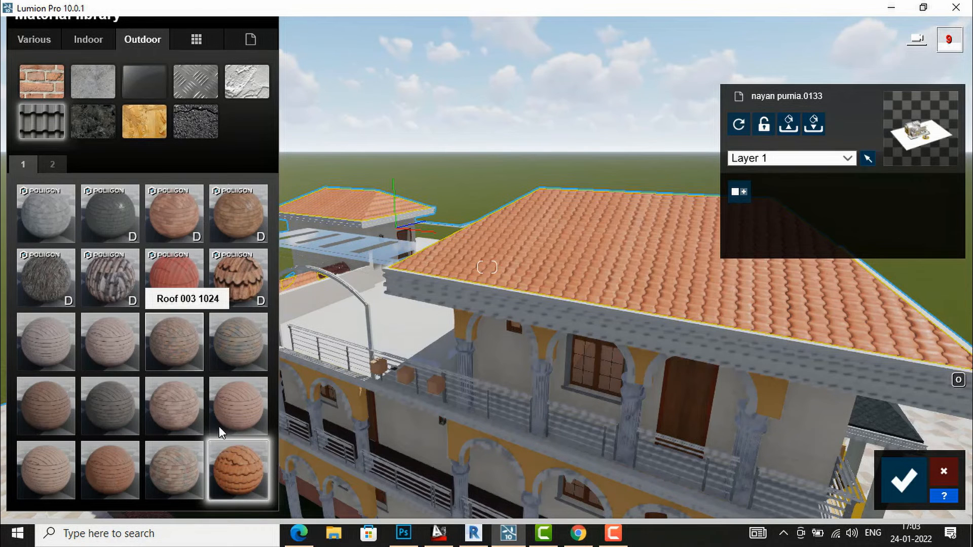
pyautogui.click(239, 463)
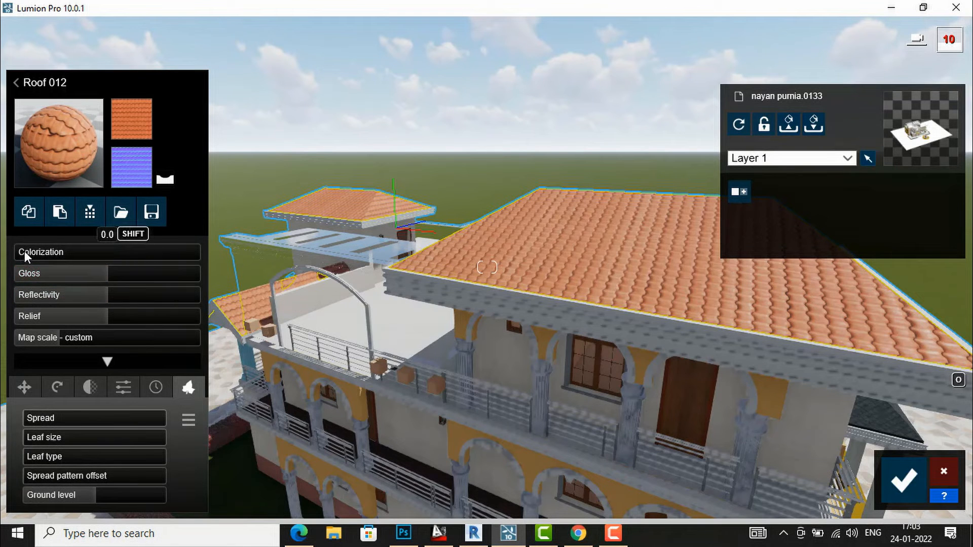
pyautogui.moveTo(68, 336)
pyautogui.mouseDown()
pyautogui.moveTo(81, 337)
pyautogui.moveTo(62, 334)
pyautogui.mouseUp()
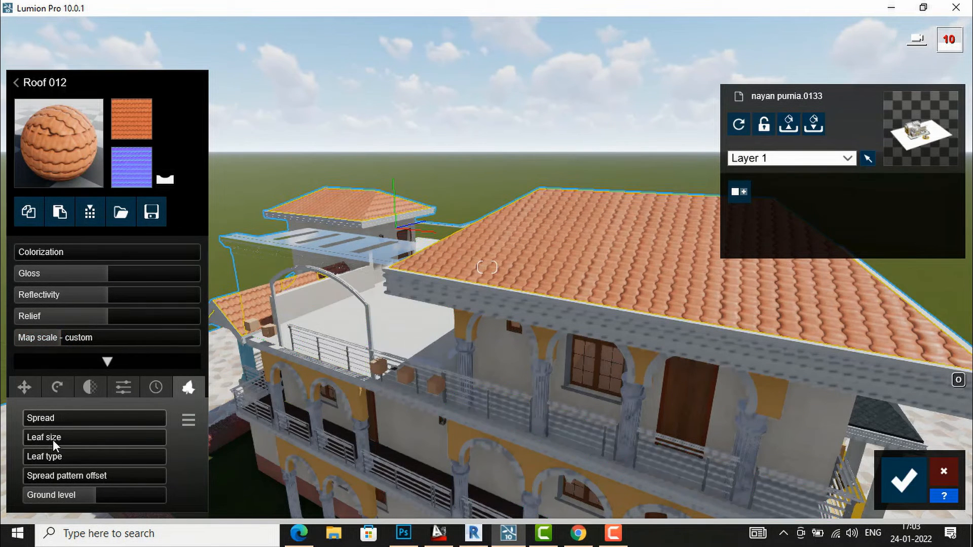
# - Apply the outdoor roofing material Polii Roof TilesClay 002 2k to the dark canopy and porch roofs and save the changes
pyautogui.press('e')
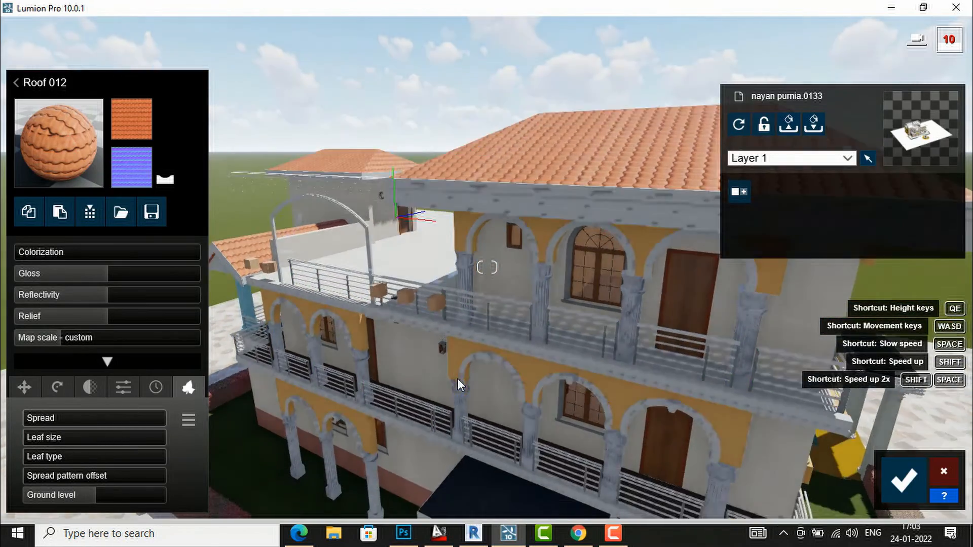
pyautogui.press('e')
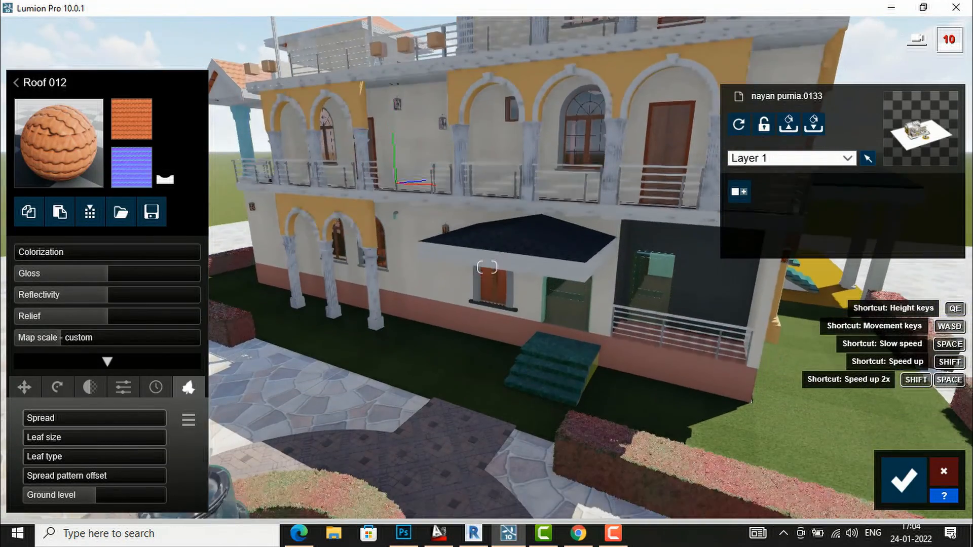
pyautogui.moveTo(515, 345); pyautogui.dragTo(487, 216, button='right')
pyautogui.moveTo(431, 338); pyautogui.dragTo(485, 353, button='right')
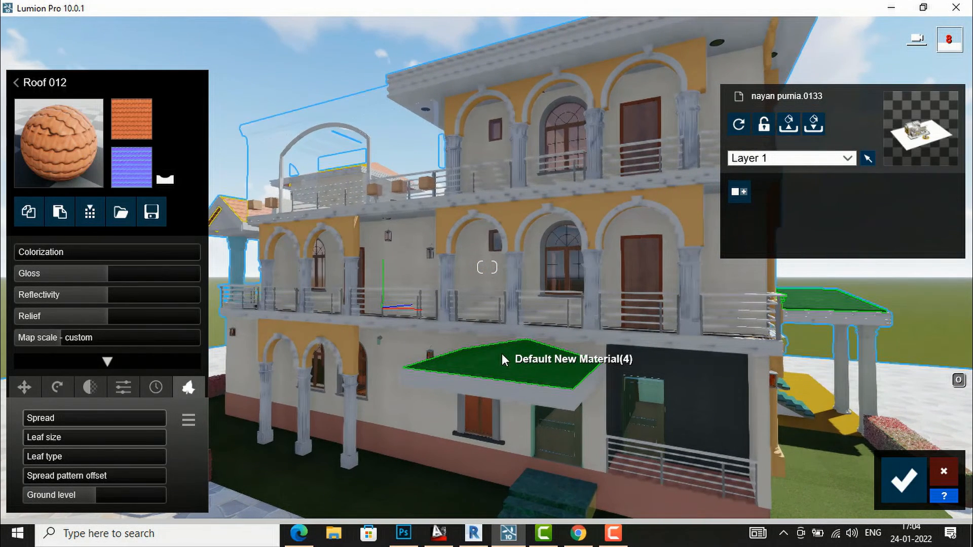
pyautogui.click(502, 354)
pyautogui.click(129, 39)
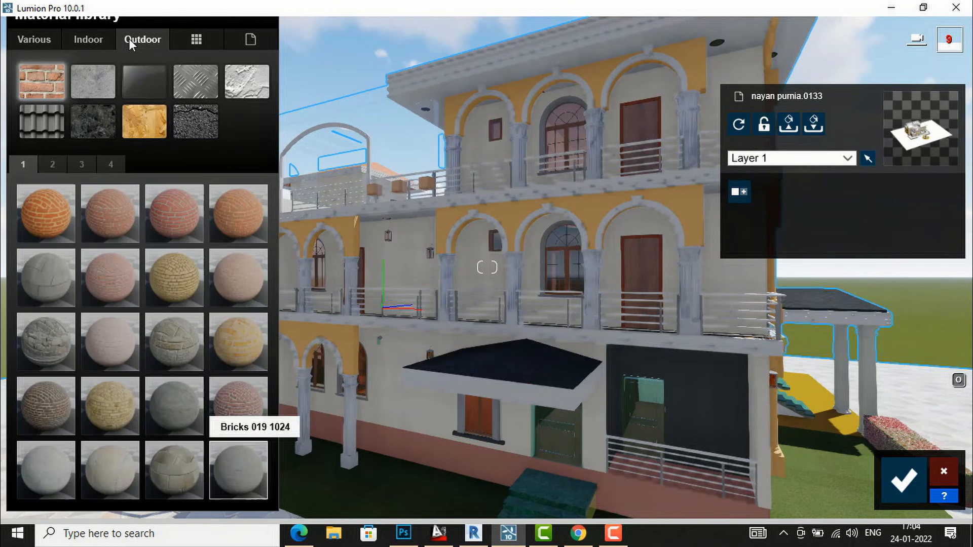
pyautogui.click(41, 122)
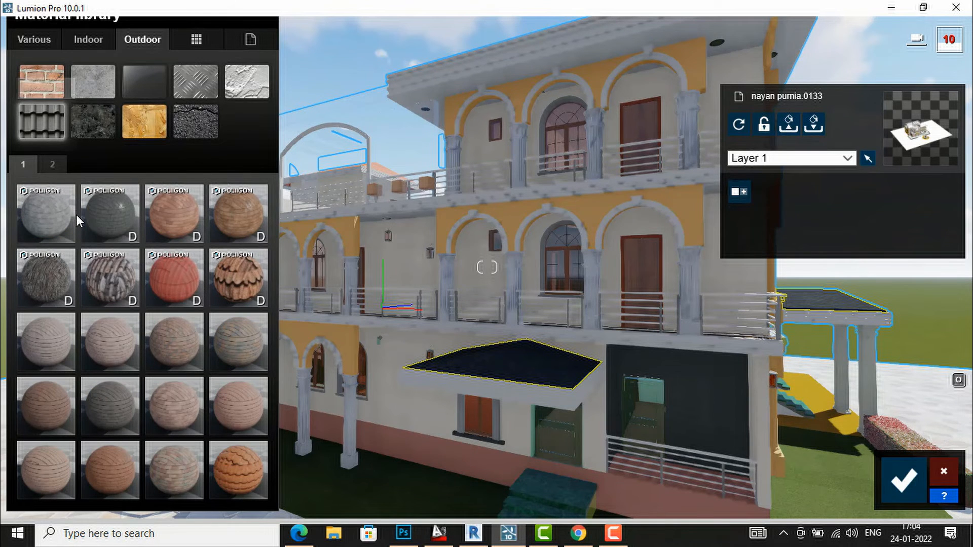
pyautogui.click(178, 281)
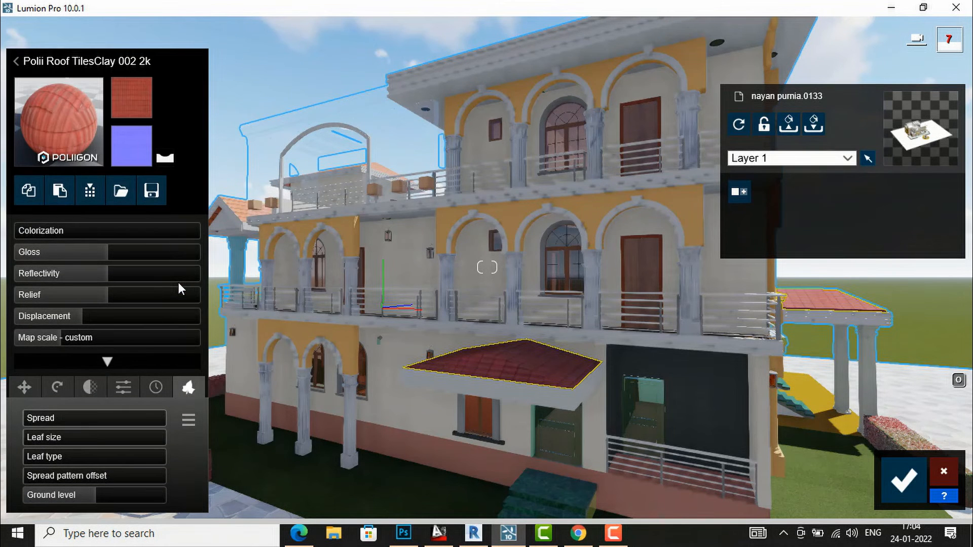
pyautogui.click(896, 484)
# - Examine the new roof materials and the villa's facades from the front and the side
pyautogui.press('s')
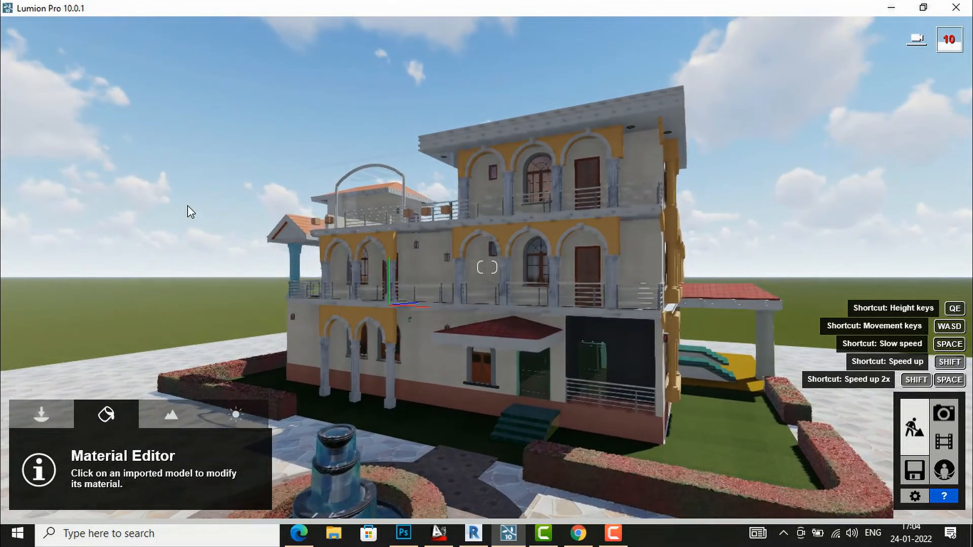
pyautogui.press('q')
pyautogui.moveTo(525, 288); pyautogui.dragTo(530, 293, button='right')
pyautogui.press('d')
pyautogui.press('d')
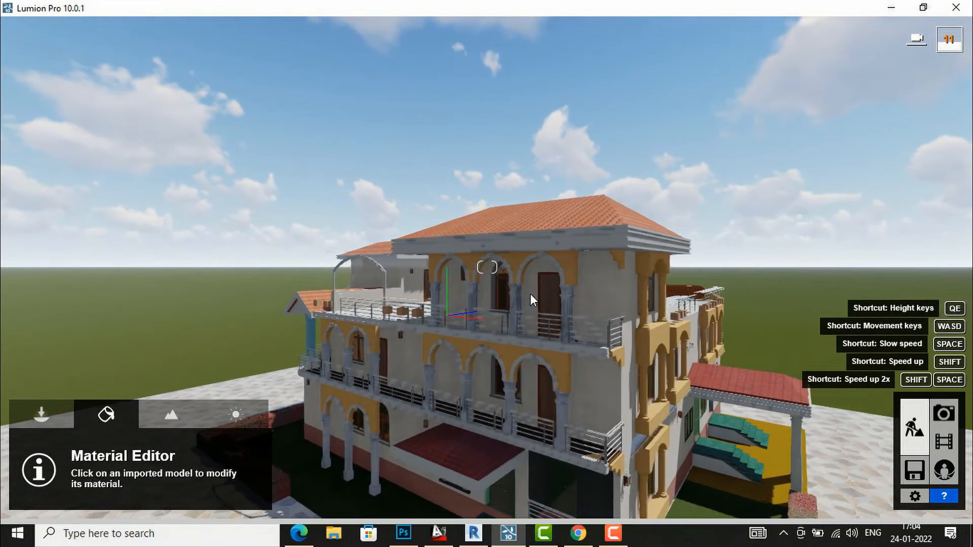
pyautogui.press('d')
pyautogui.press('w')
pyautogui.moveTo(543, 318); pyautogui.dragTo(506, 327, button='right')
pyautogui.press('q')
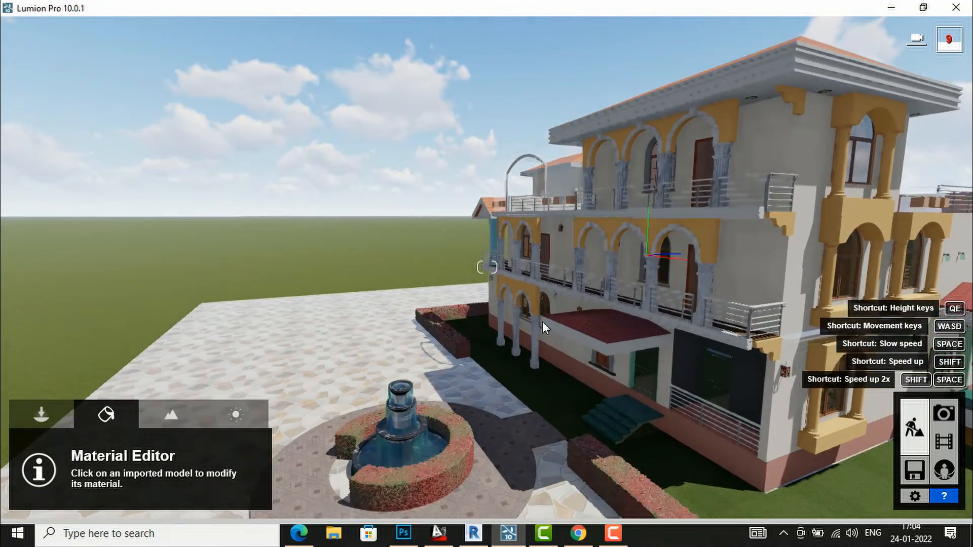
# - Apply the indoor metal material Aluminium to the villa's balcony railings and save the changes
pyautogui.press('w')
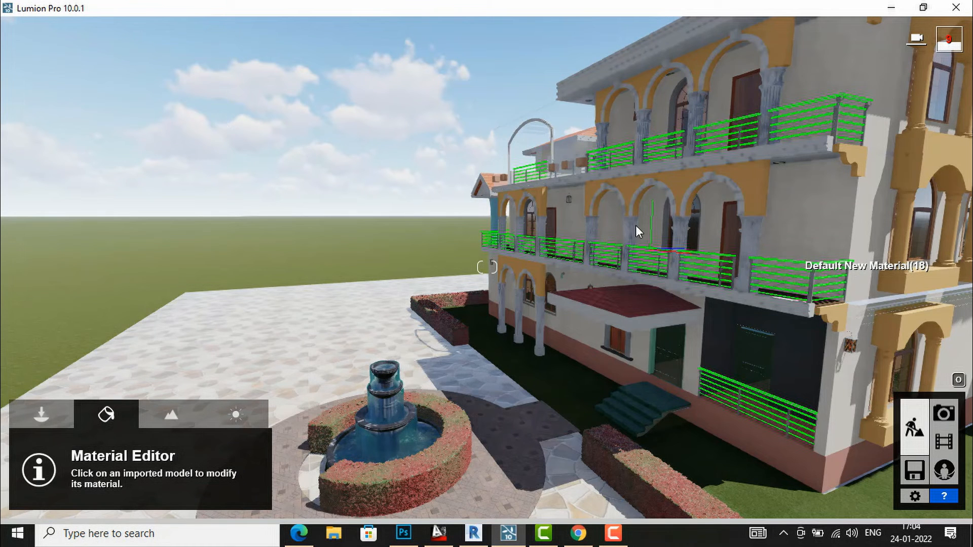
pyautogui.click(771, 262)
pyautogui.click(58, 257)
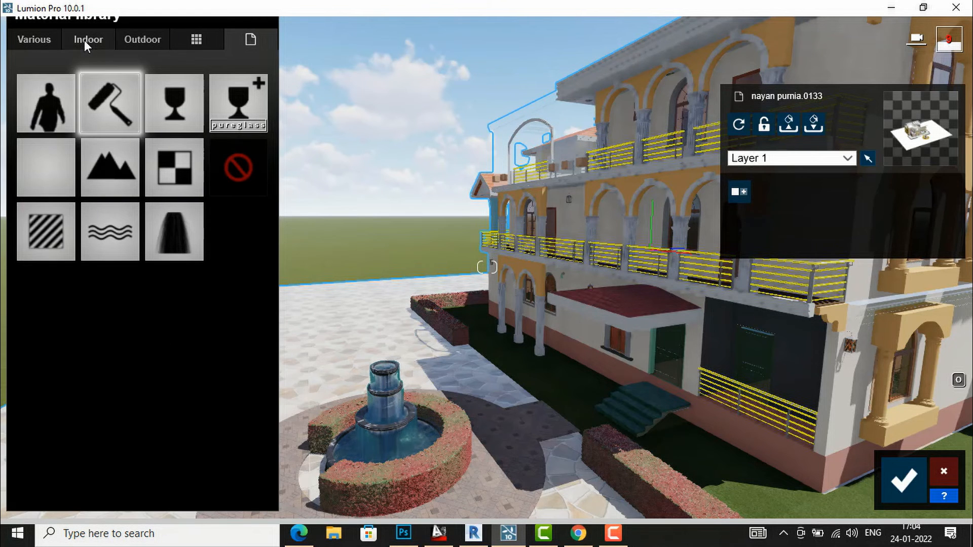
pyautogui.click(85, 40)
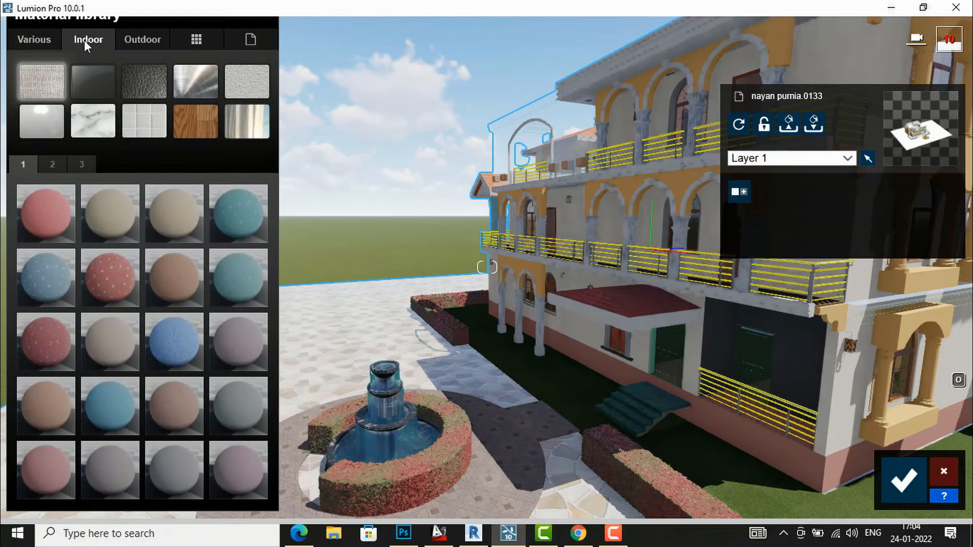
pyautogui.click(202, 77)
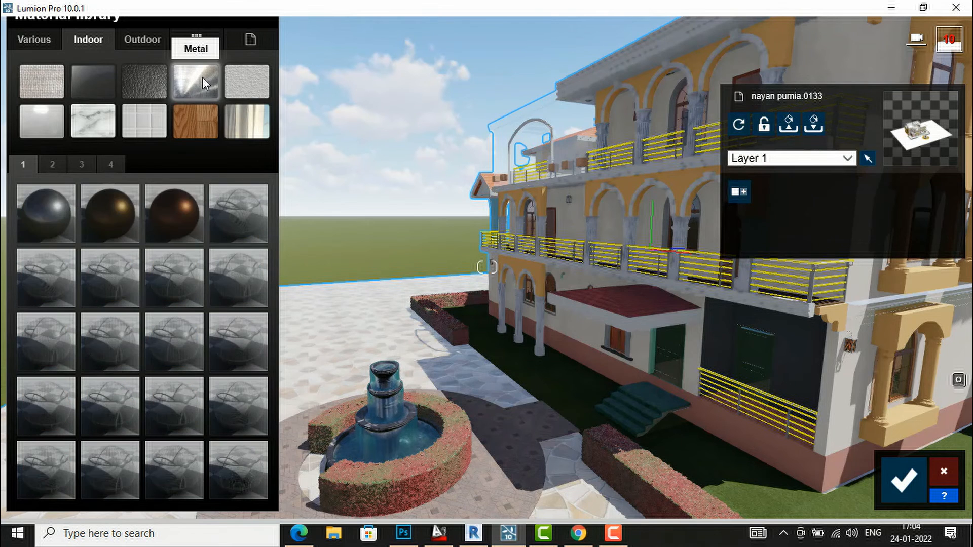
pyautogui.click(36, 216)
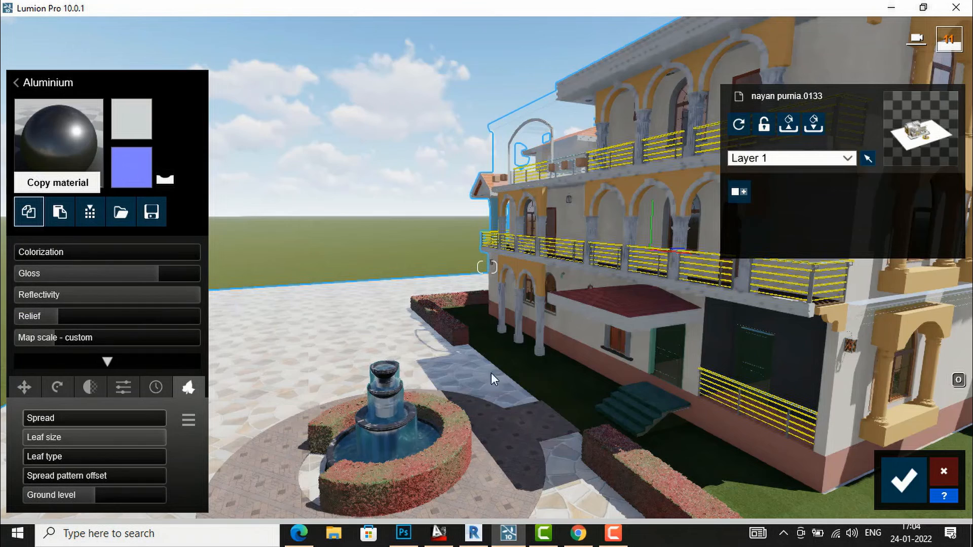
pyautogui.click(899, 482)
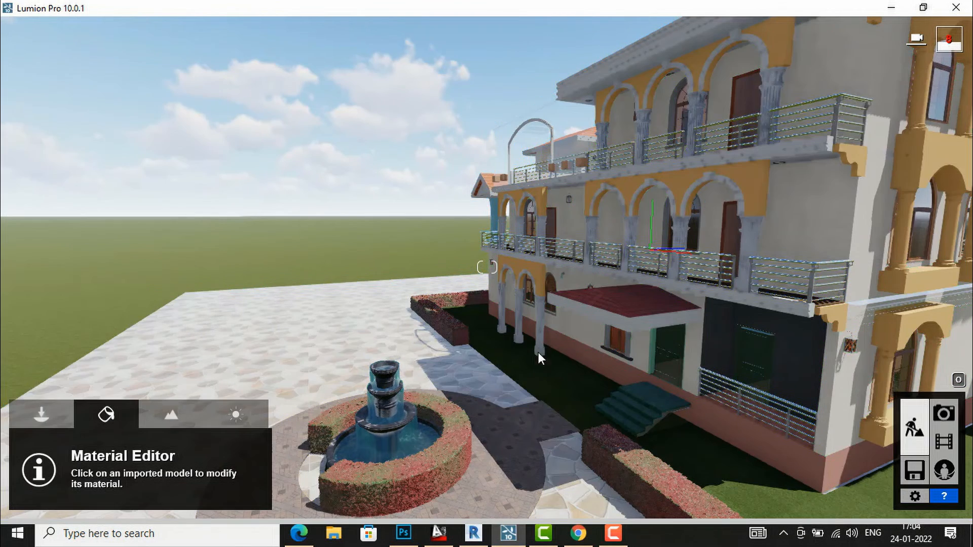
# - Apply the indoor plastic material Linoleum 010 1024 to the round ceiling lights under the eaves and set its emissive to about 95.4
pyautogui.moveTo(497, 343); pyautogui.dragTo(602, 204, button='right')
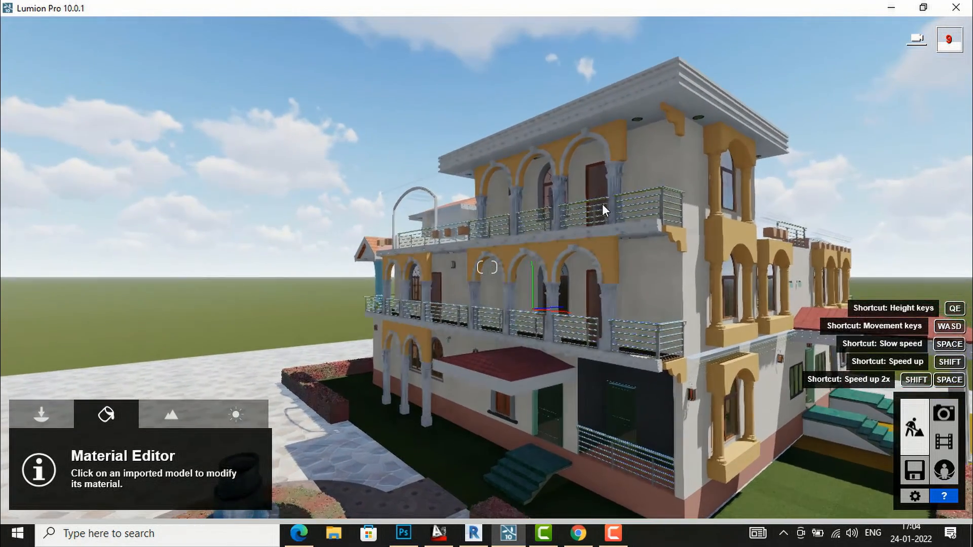
pyautogui.scroll(3, 651, 122)
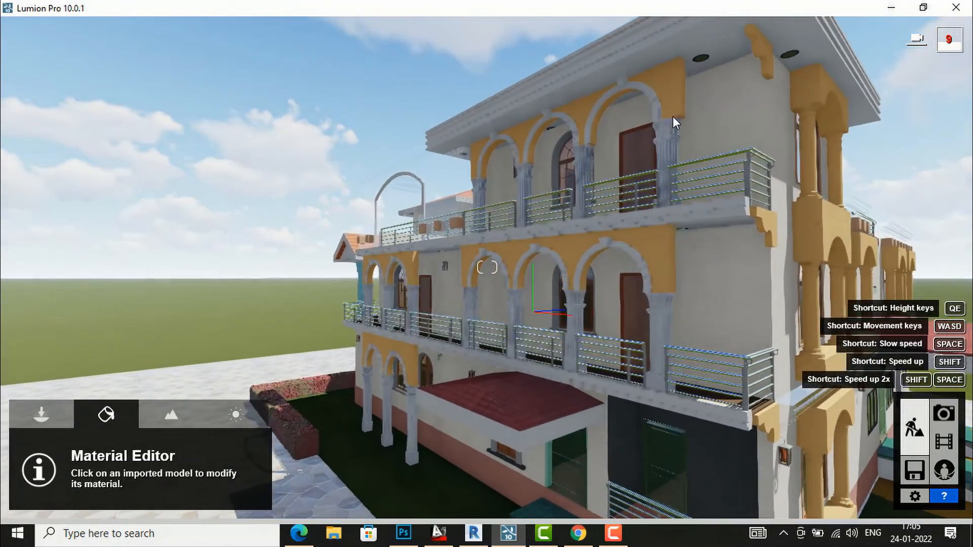
pyautogui.click(707, 53)
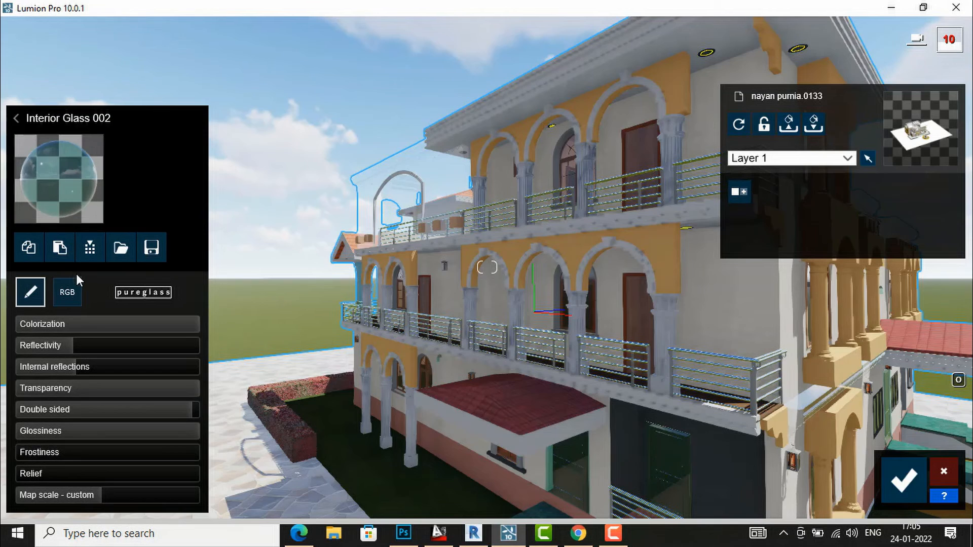
pyautogui.press('s')
pyautogui.click(64, 190)
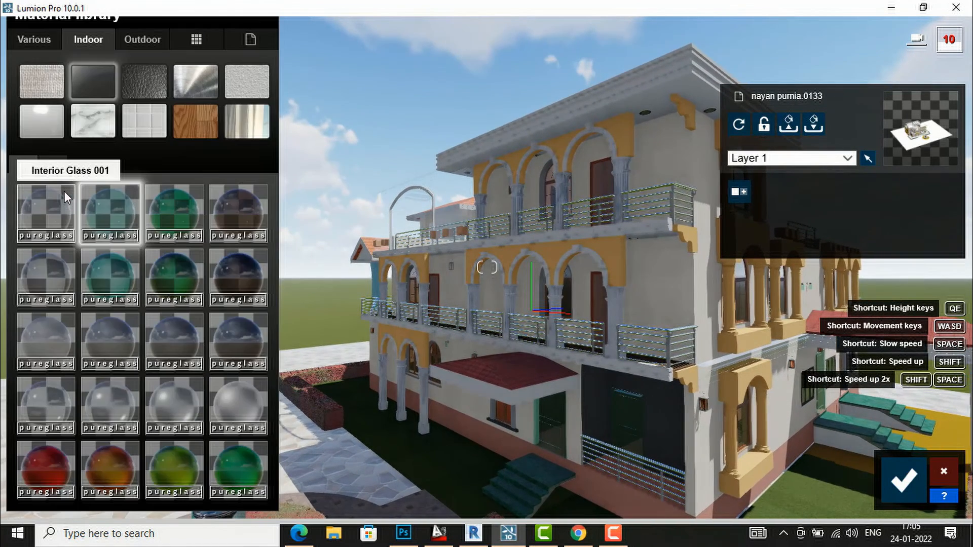
pyautogui.click(47, 127)
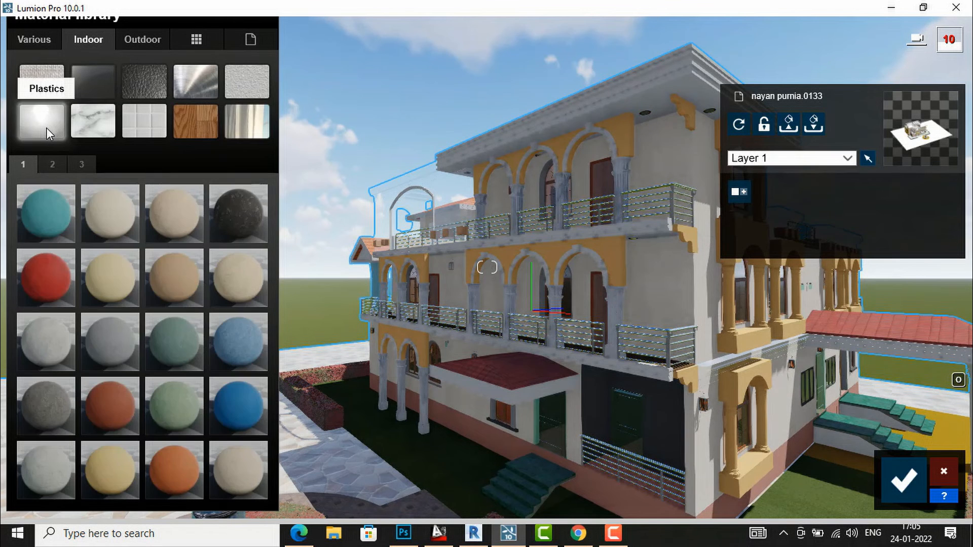
pyautogui.click(38, 330)
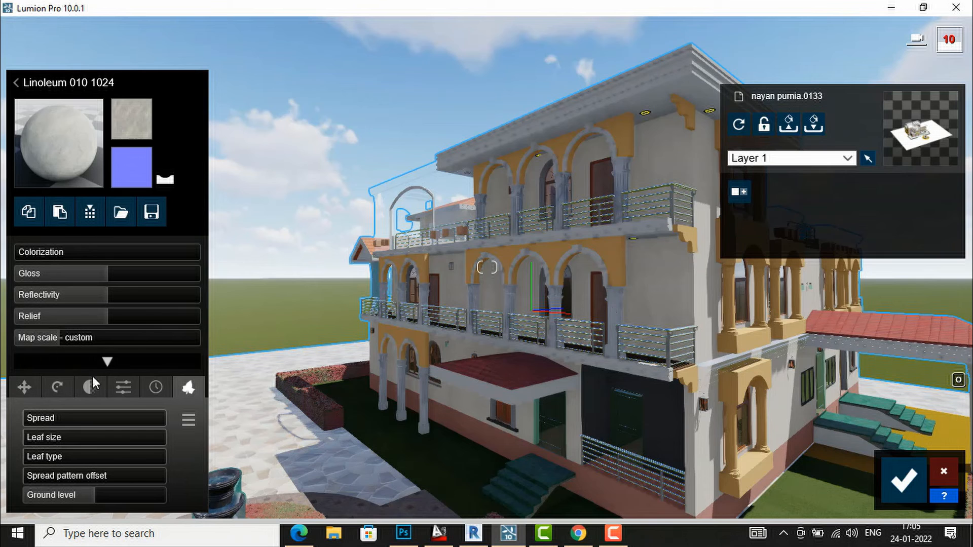
pyautogui.click(125, 389)
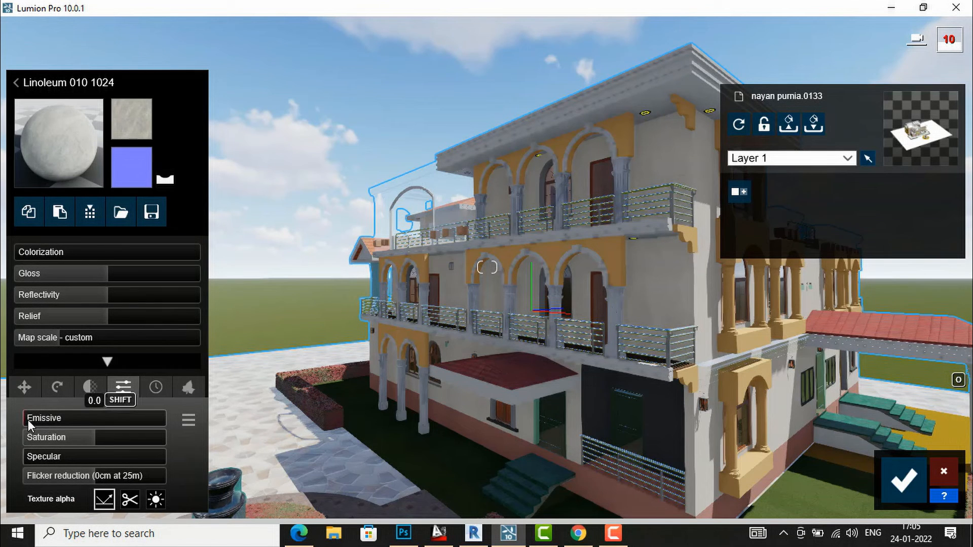
pyautogui.moveTo(29, 419); pyautogui.dragTo(114, 419)
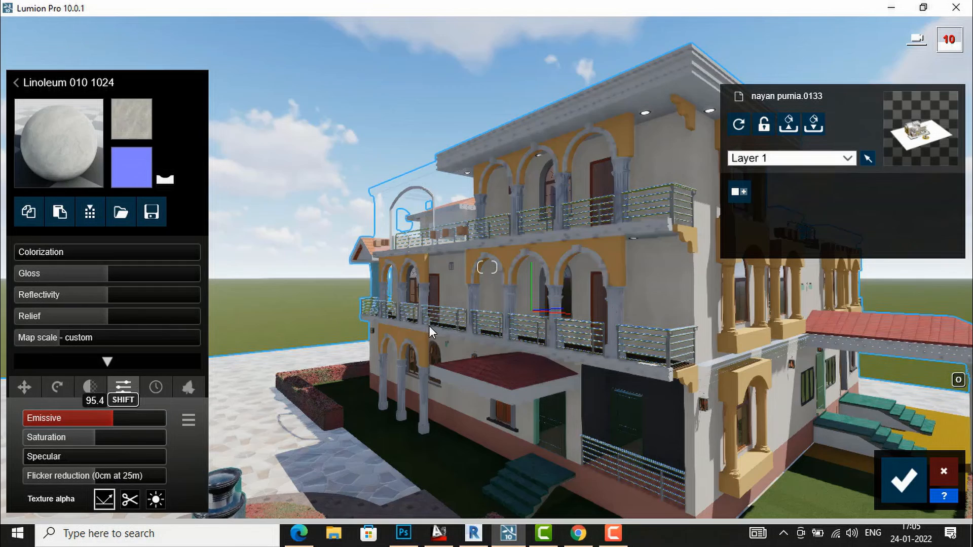
# - Try the outdoor wood material Wood 002 1024 on the roof fascias and eaves, and replace it with Polii Wood Fine 022 3k
pyautogui.moveTo(397, 330); pyautogui.dragTo(489, 338, button='right')
pyautogui.press('s')
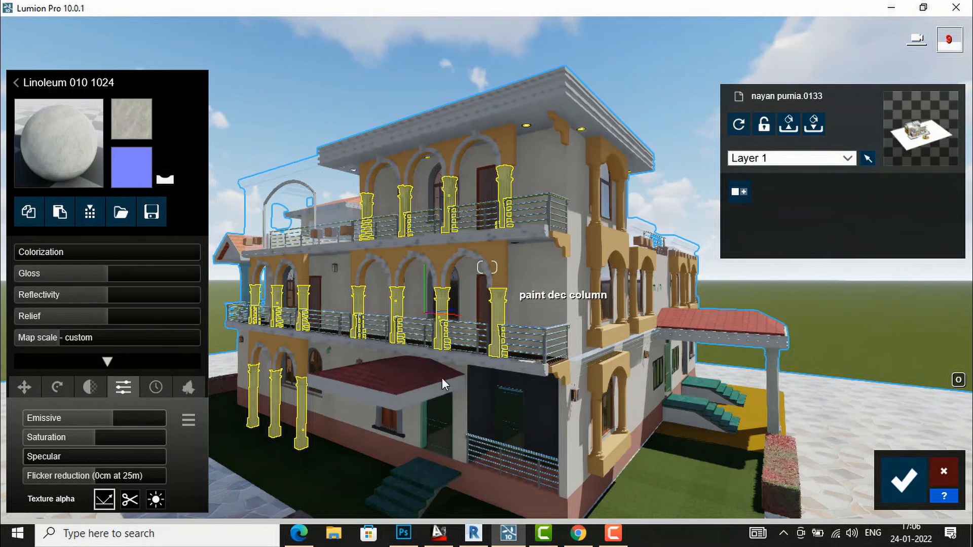
pyautogui.click(422, 393)
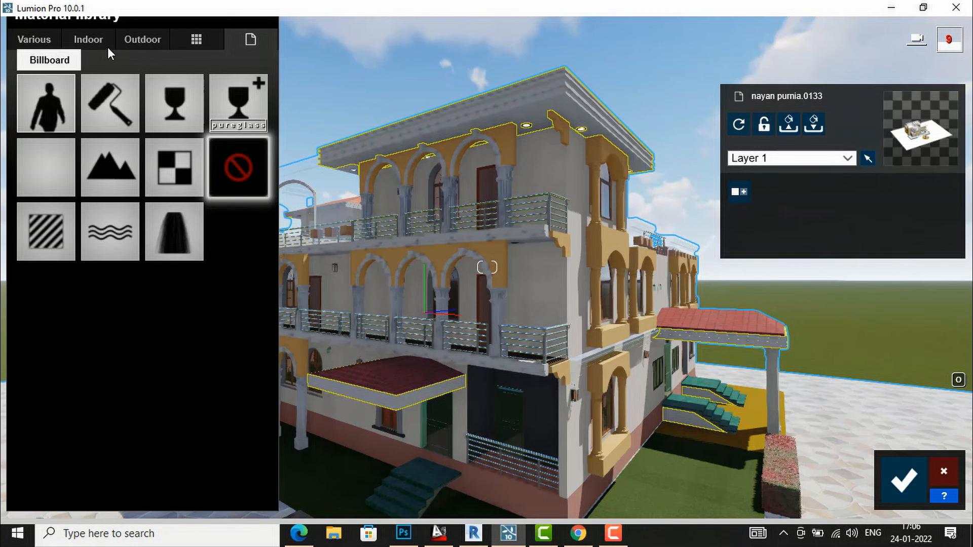
pyautogui.click(135, 36)
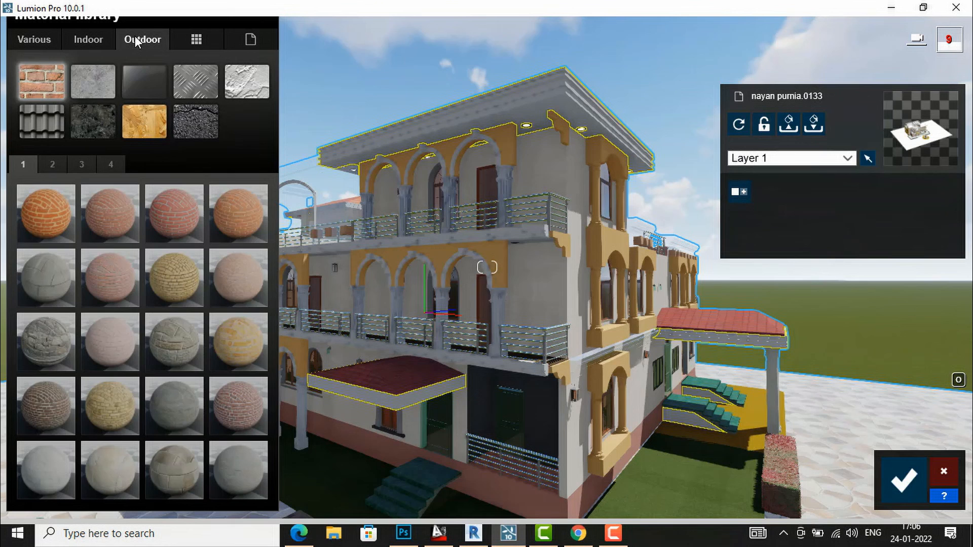
pyautogui.click(136, 125)
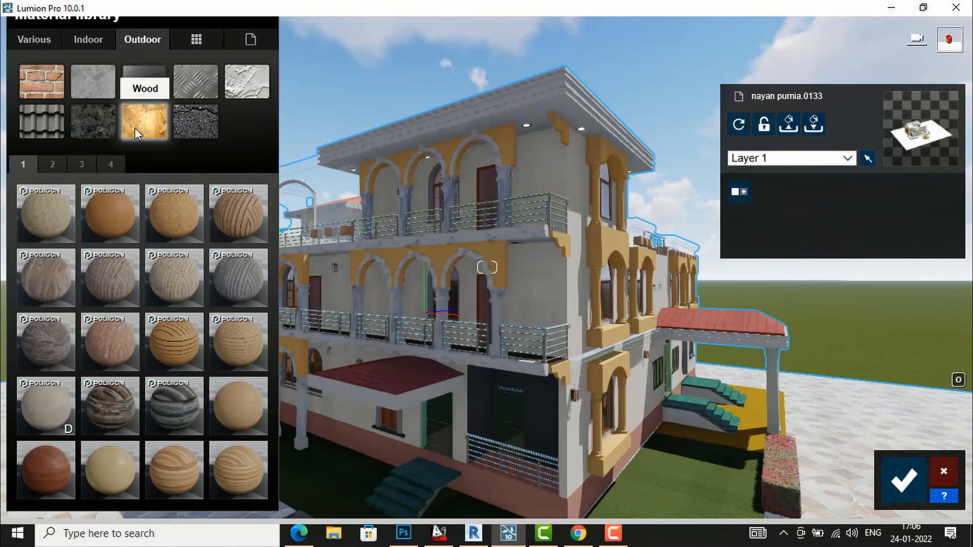
pyautogui.click(46, 476)
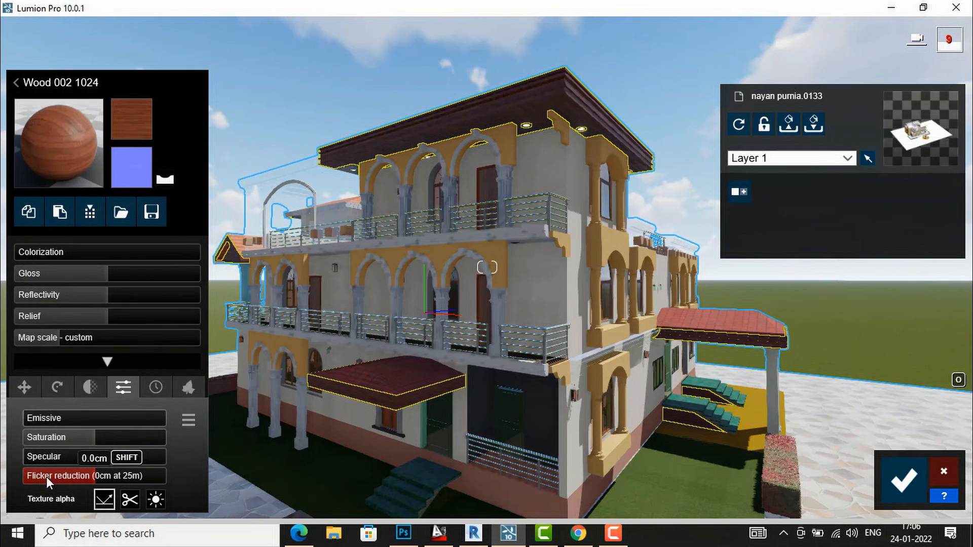
pyautogui.click(66, 144)
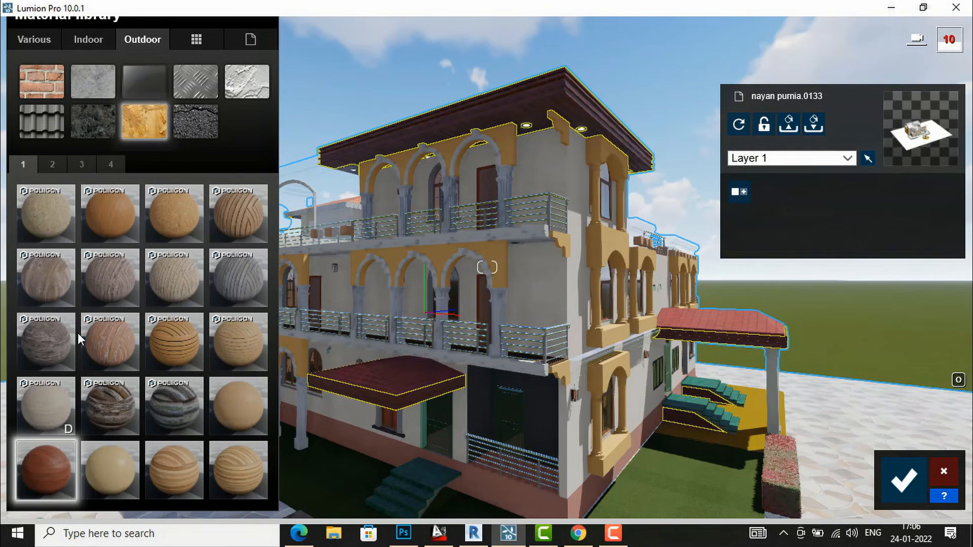
pyautogui.click(117, 205)
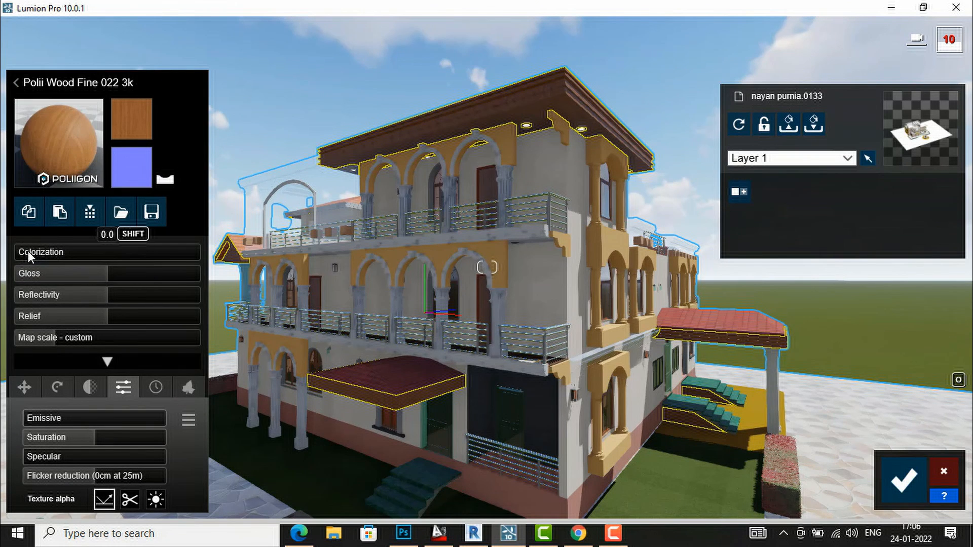
# - Increase the fascia wood's reflectivity, set its map scale to about 43.4 and save the changes
pyautogui.moveTo(35, 251); pyautogui.dragTo(7, 250)
pyautogui.moveTo(108, 295); pyautogui.dragTo(160, 284)
pyautogui.moveTo(53, 336); pyautogui.dragTo(91, 335)
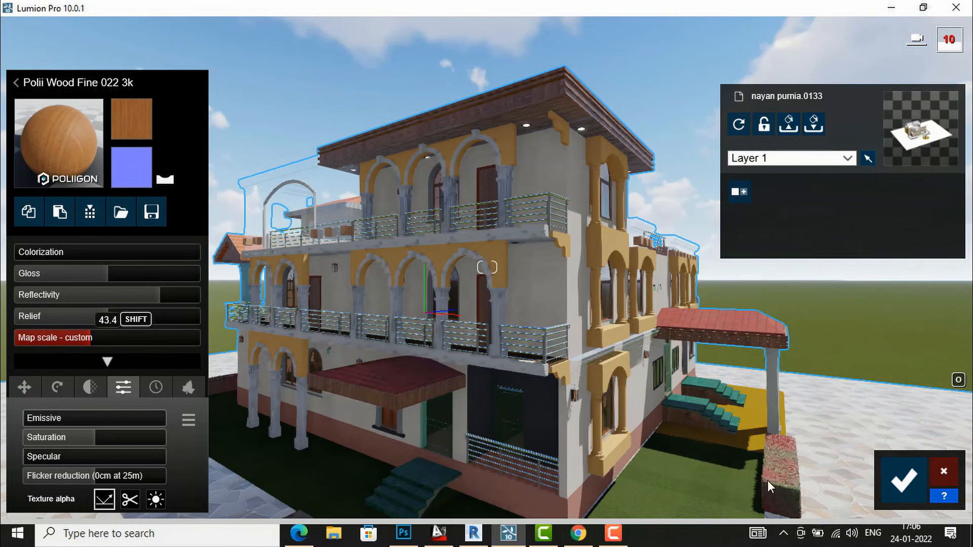
pyautogui.click(898, 474)
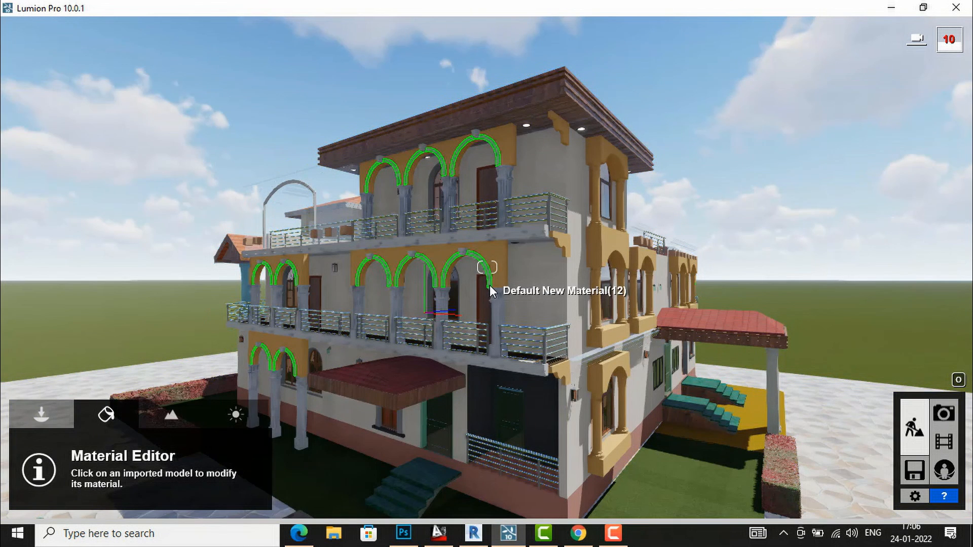
# - Examine the villa's finished materials from the front corner, the side with the porch and farther away
pyautogui.press('q')
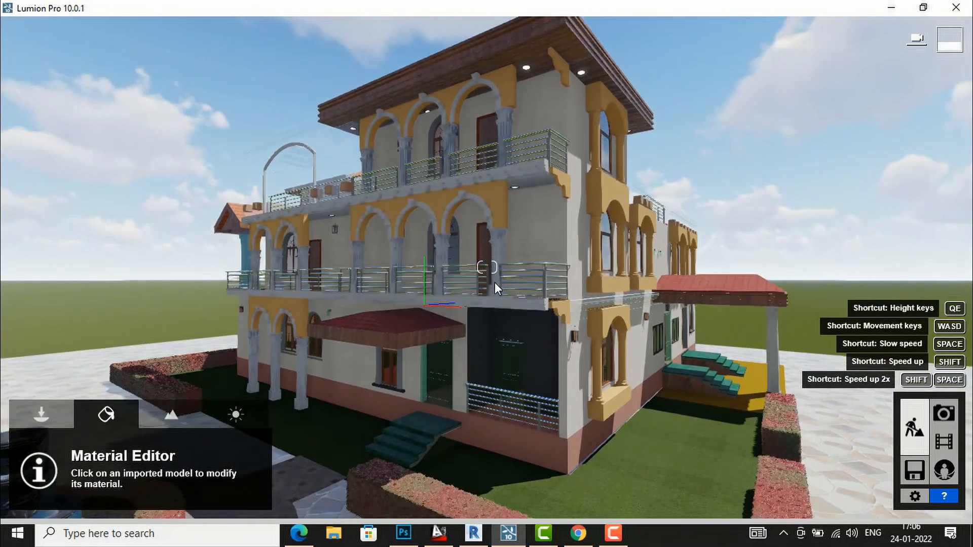
pyautogui.moveTo(548, 255); pyautogui.dragTo(547, 257, button='right')
pyautogui.press('d')
pyautogui.press('d')
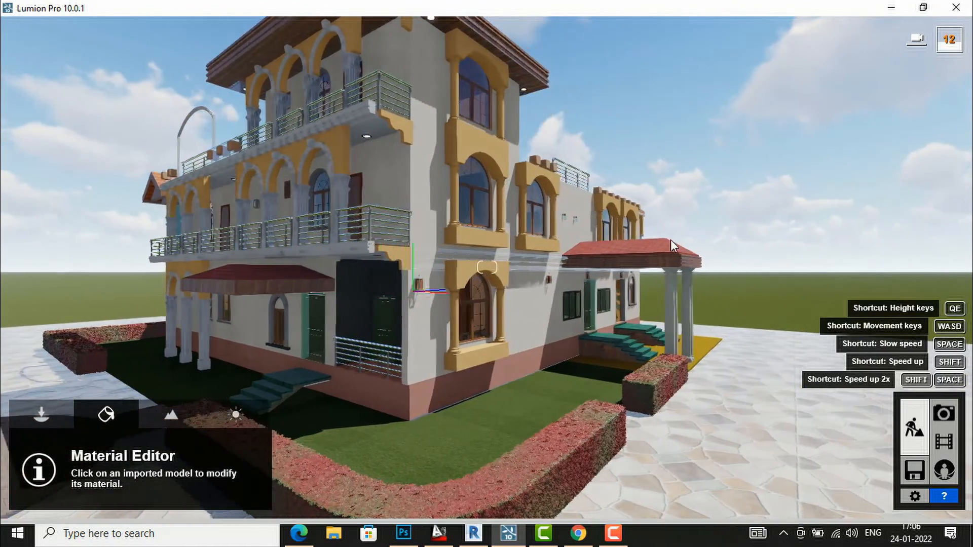
pyautogui.moveTo(547, 257); pyautogui.dragTo(504, 251, button='right')
pyautogui.moveTo(656, 223); pyautogui.dragTo(676, 239, button='right')
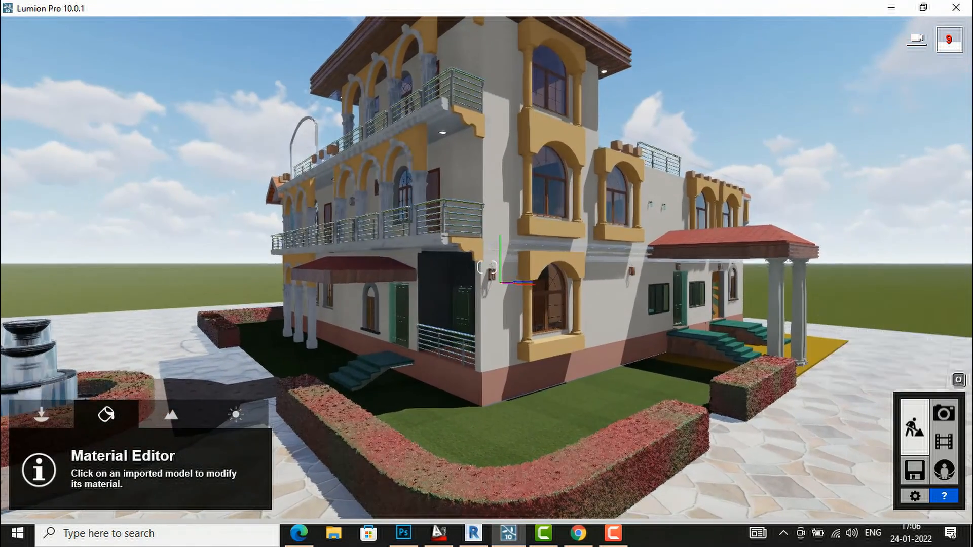
pyautogui.press('q')
pyautogui.press('s')
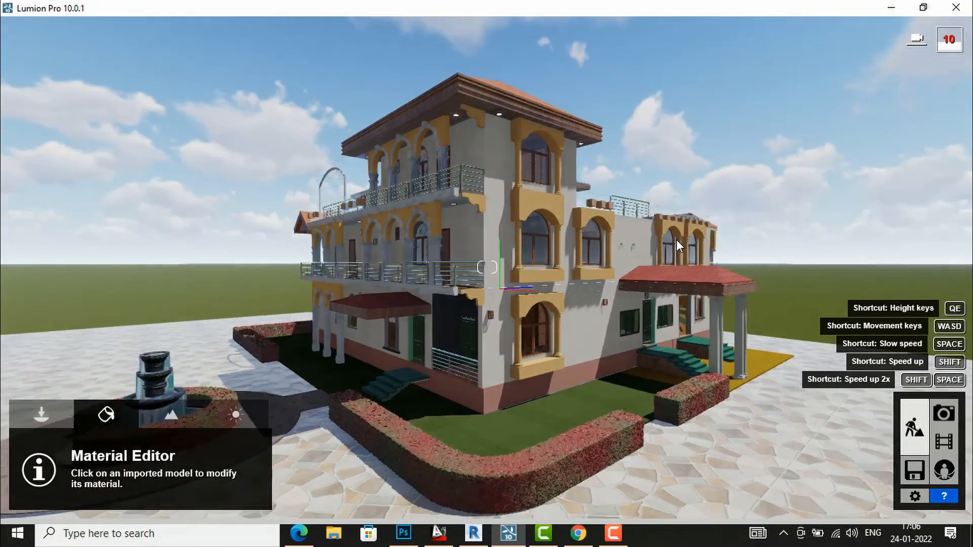
pyautogui.press('a')
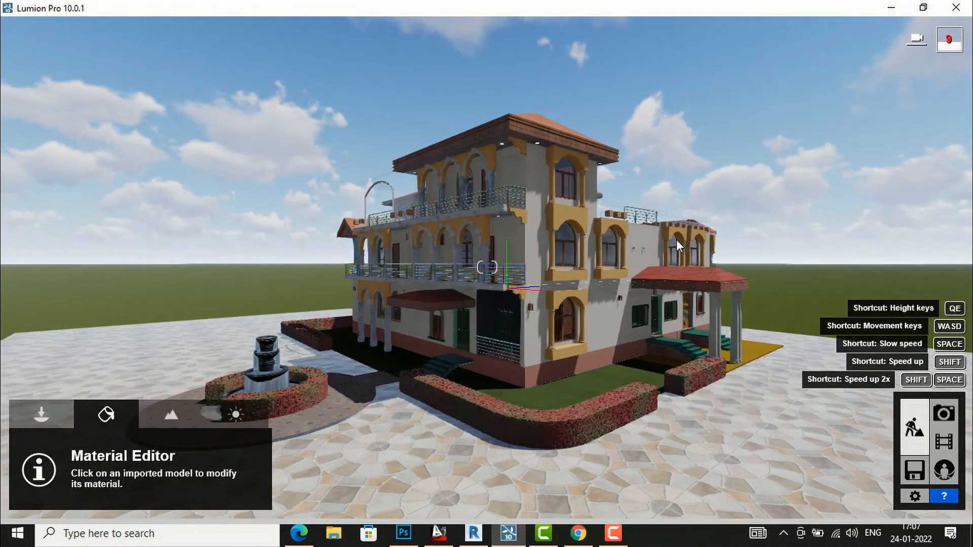